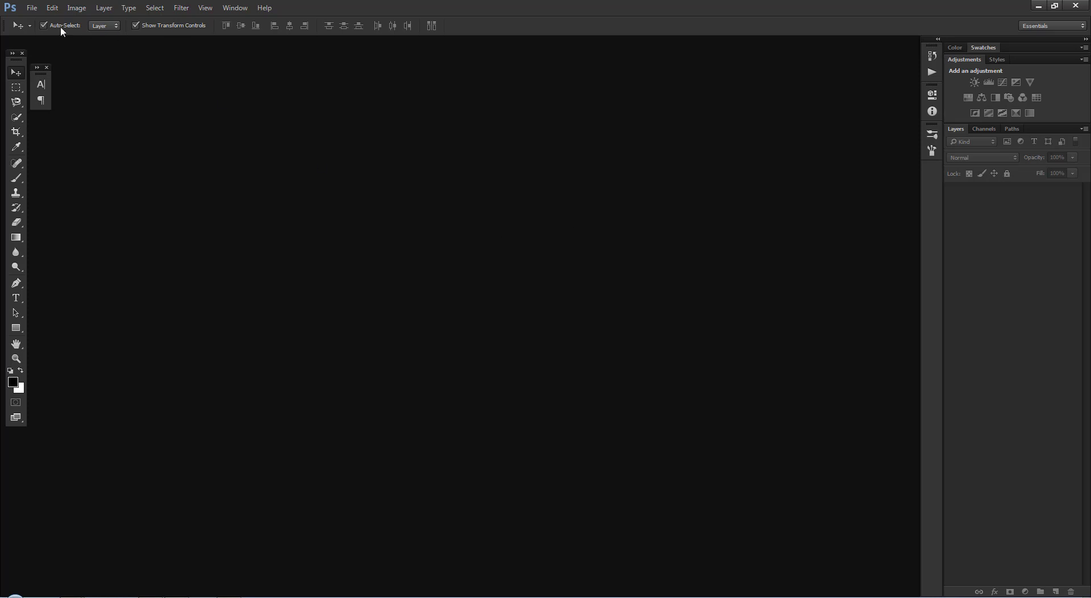
Step: Check the interface language options in Preferences, then close Preferences
{"action": "left_click", "coordinate": [31, 7]}
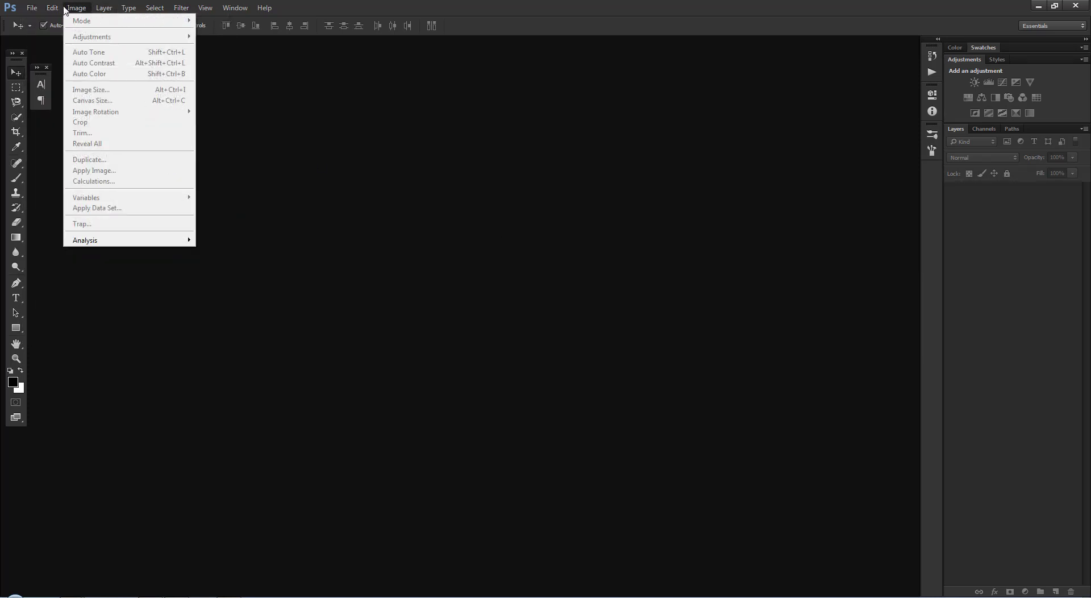
{"action": "mouse_move", "coordinate": [120, 427]}
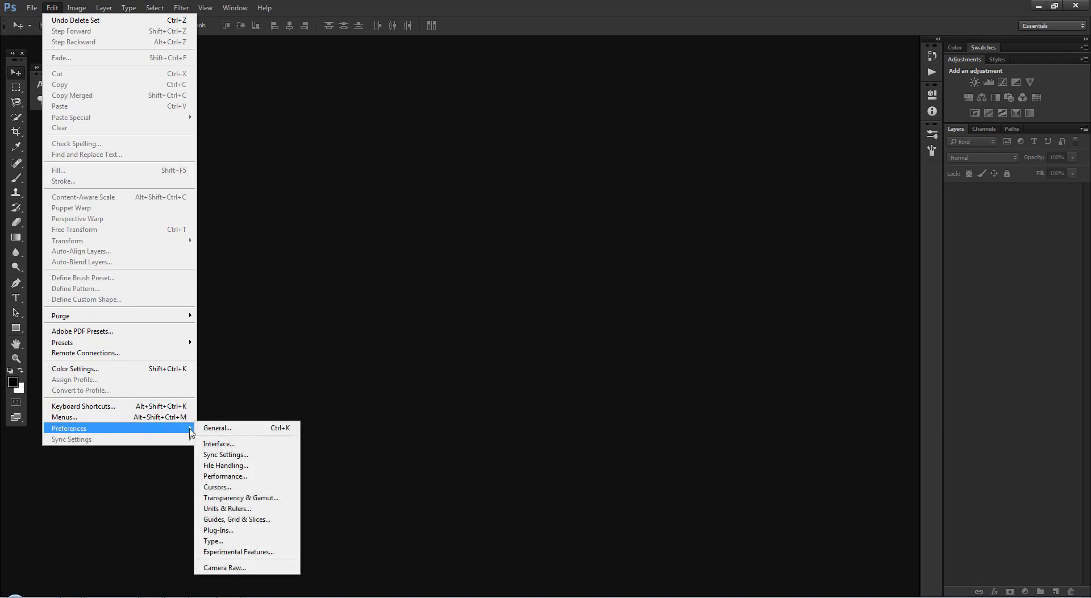
{"action": "left_click", "coordinate": [232, 447]}
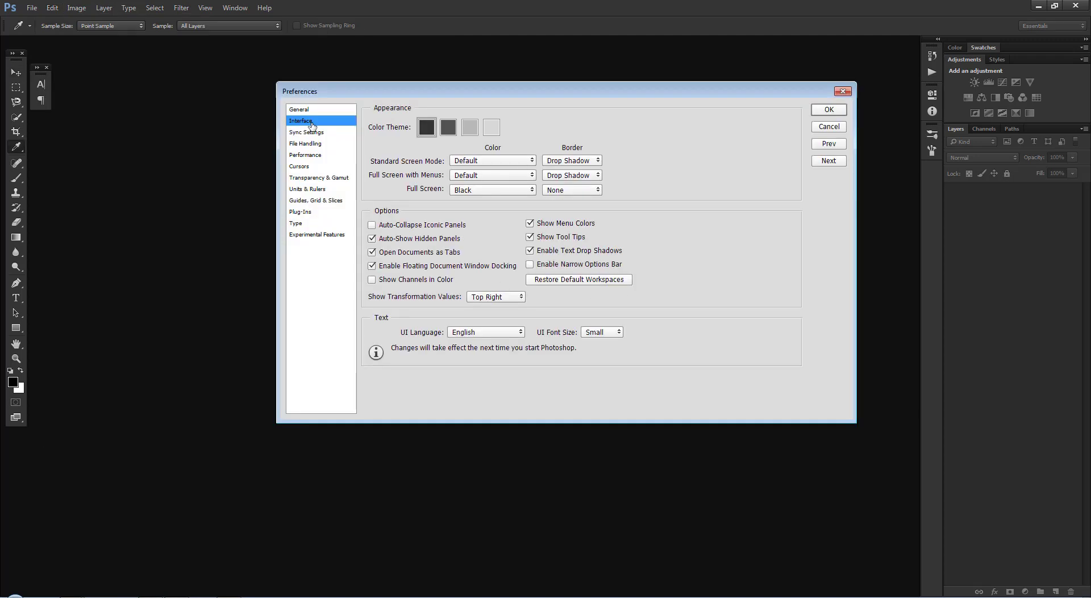
{"action": "left_click", "coordinate": [465, 335]}
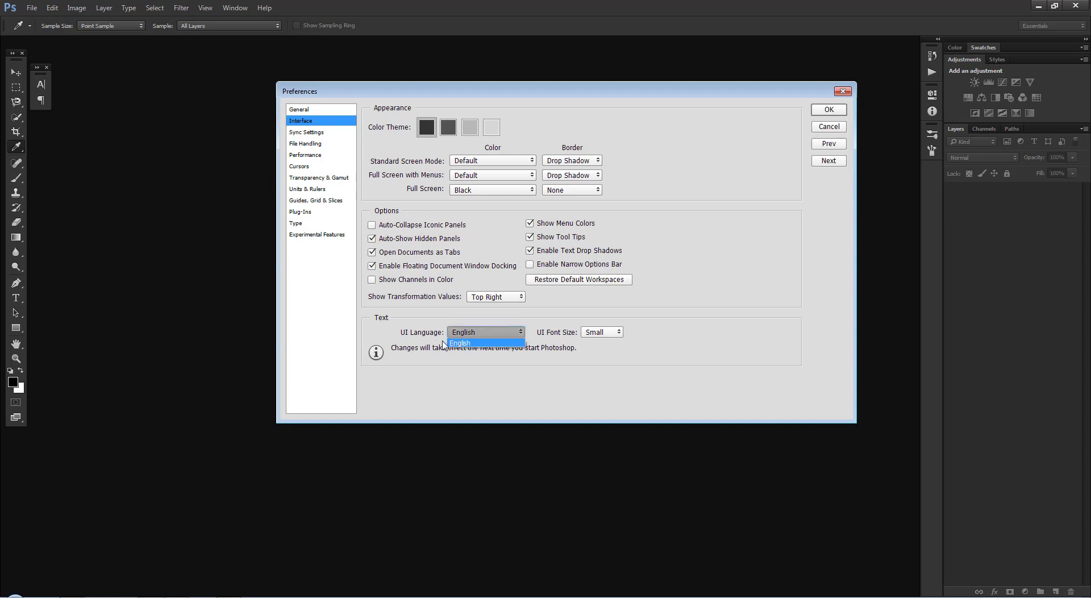
{"action": "left_click", "coordinate": [480, 343]}
{"action": "left_click", "coordinate": [472, 333]}
{"action": "left_click", "coordinate": [828, 110]}
{"action": "left_click", "coordinate": [828, 110]}
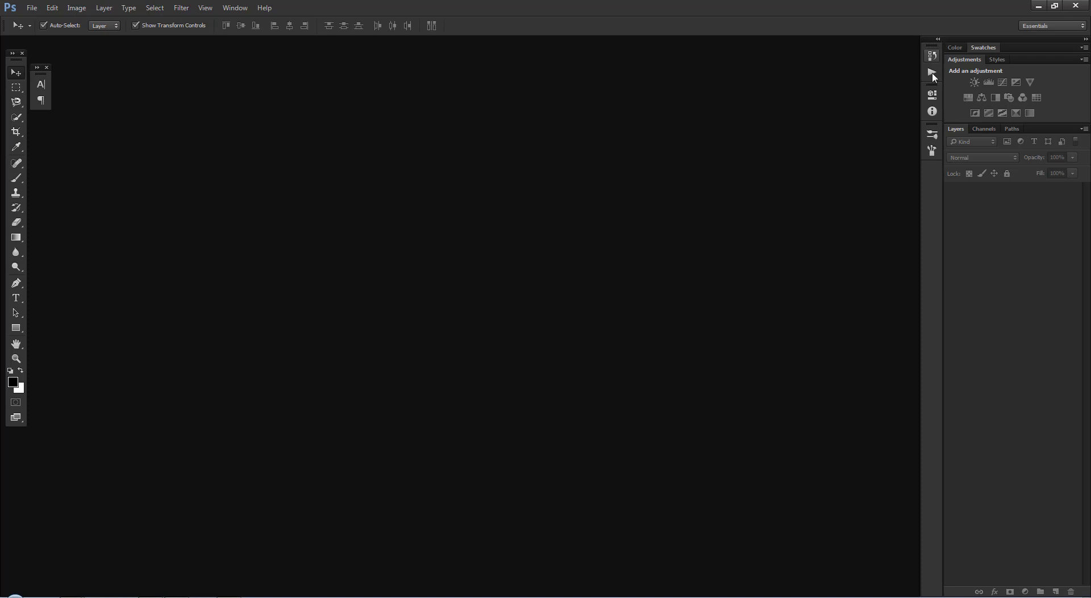
Step: Load the Dubble Exposure Creative Action file from the desktop ATN_File folder into the Actions panel
{"action": "left_click", "coordinate": [236, 9]}
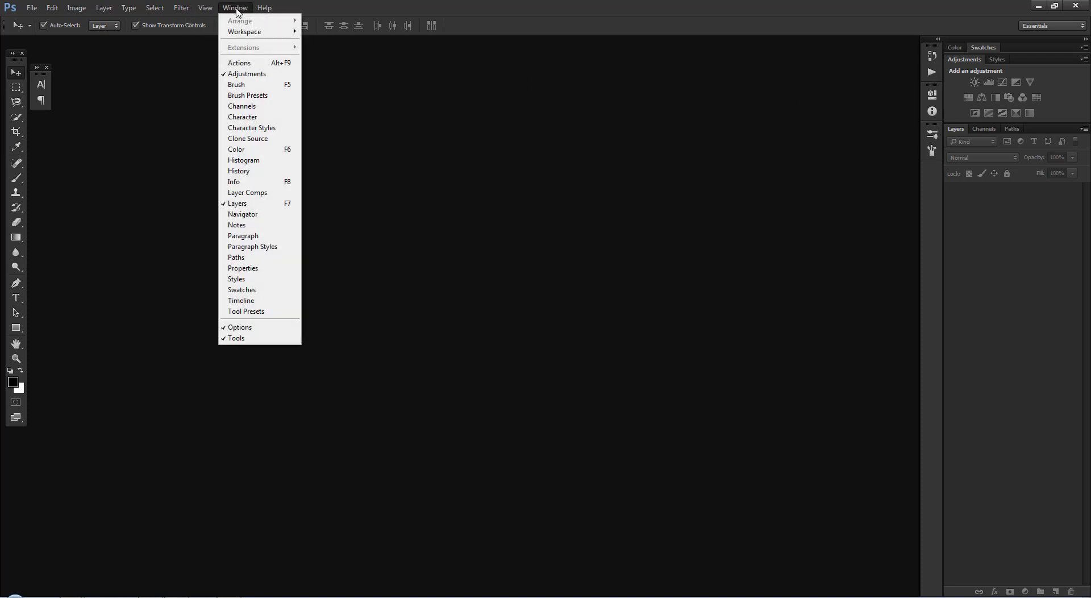
{"action": "left_click", "coordinate": [252, 64]}
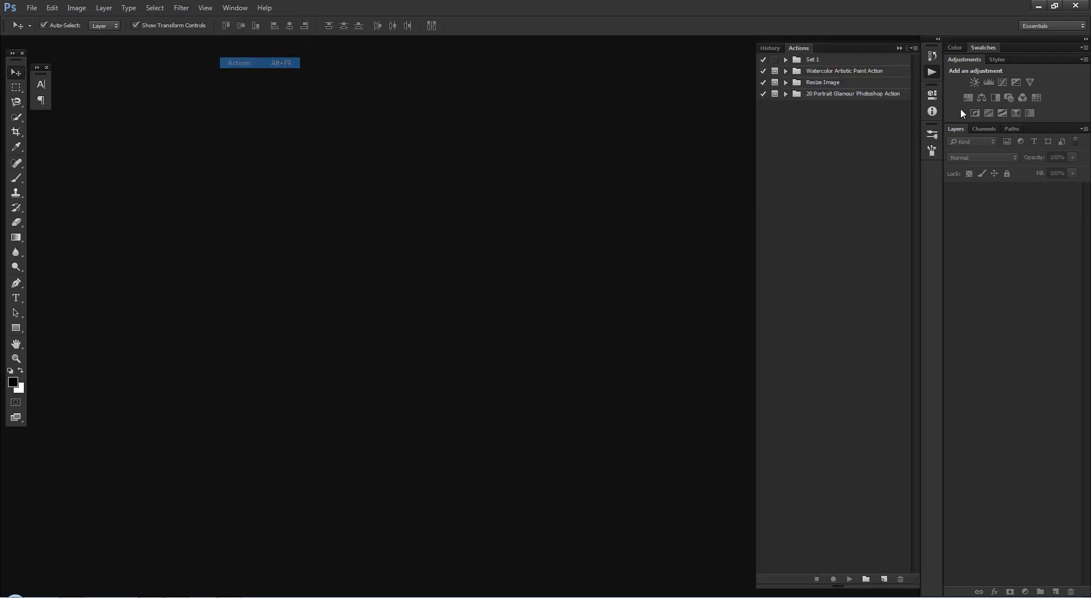
{"action": "left_click", "coordinate": [909, 49]}
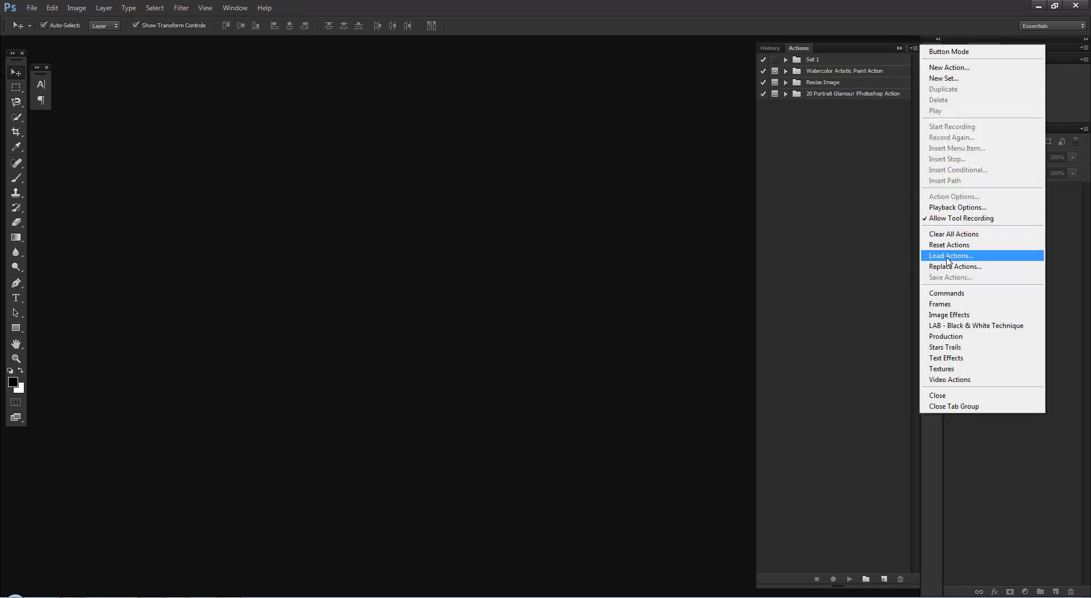
{"action": "left_click", "coordinate": [948, 256]}
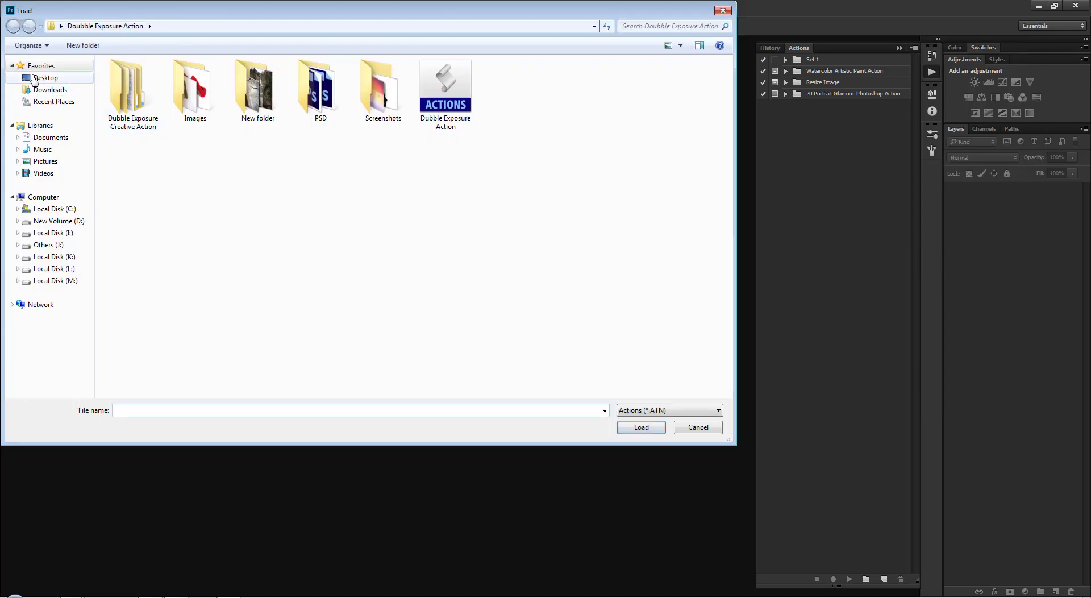
{"action": "left_click", "coordinate": [34, 78]}
{"action": "double_click", "coordinate": [437, 105]}
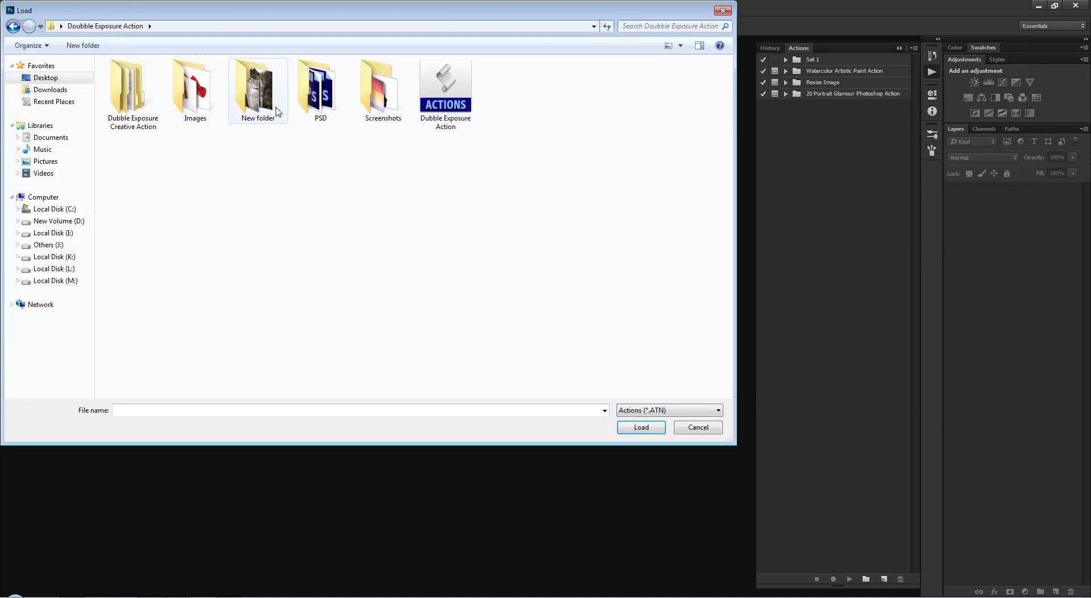
{"action": "double_click", "coordinate": [147, 107]}
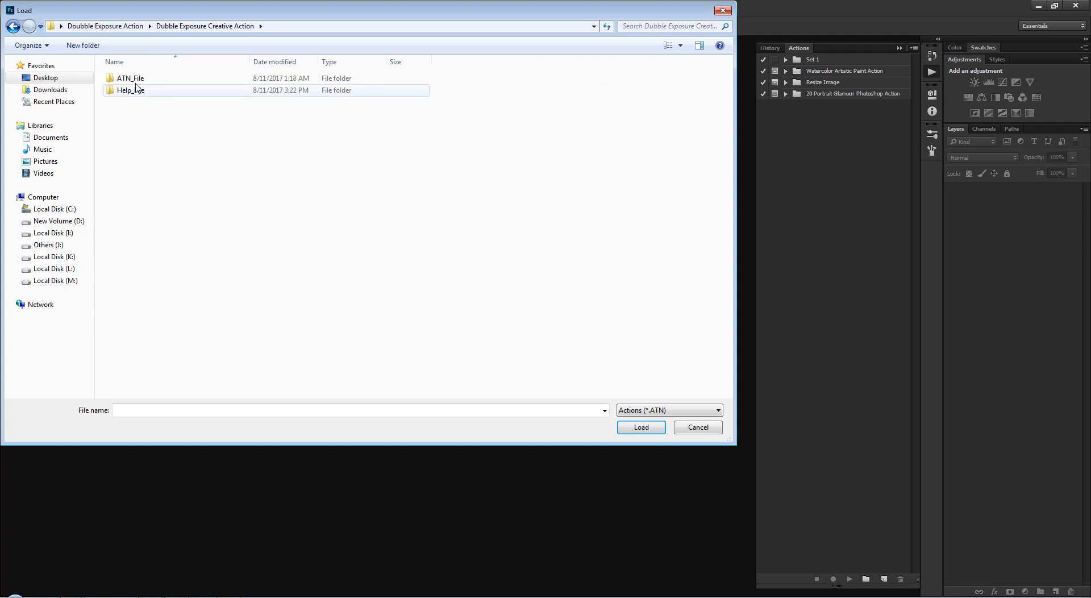
{"action": "double_click", "coordinate": [137, 79]}
{"action": "left_click", "coordinate": [162, 80]}
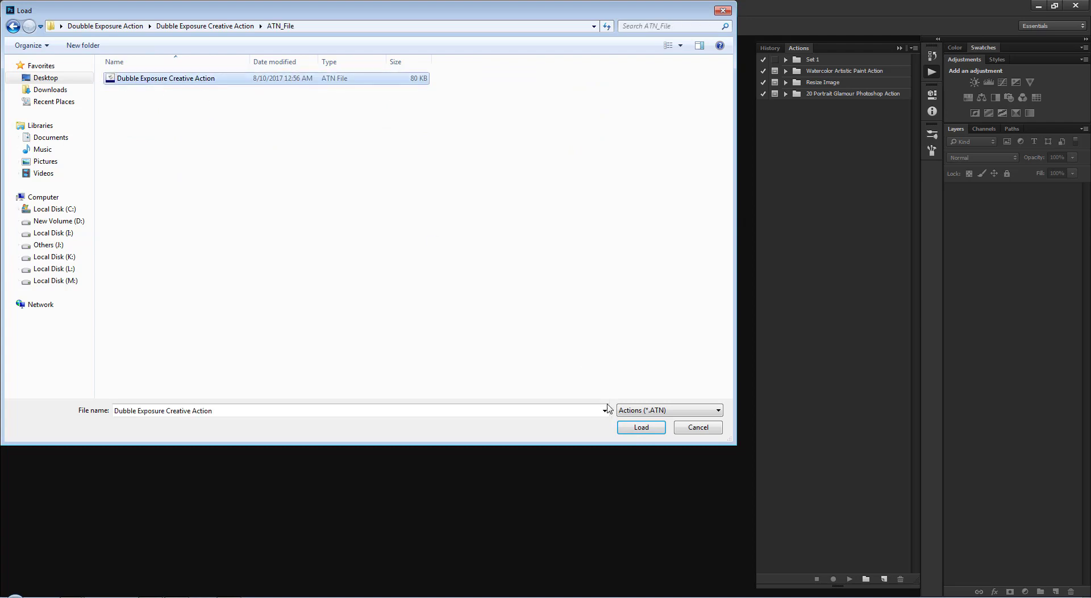
{"action": "left_click", "coordinate": [639, 428]}
Step: Expand the Dubble Exposure Creative Action set and review its actions
{"action": "left_click", "coordinate": [785, 106]}
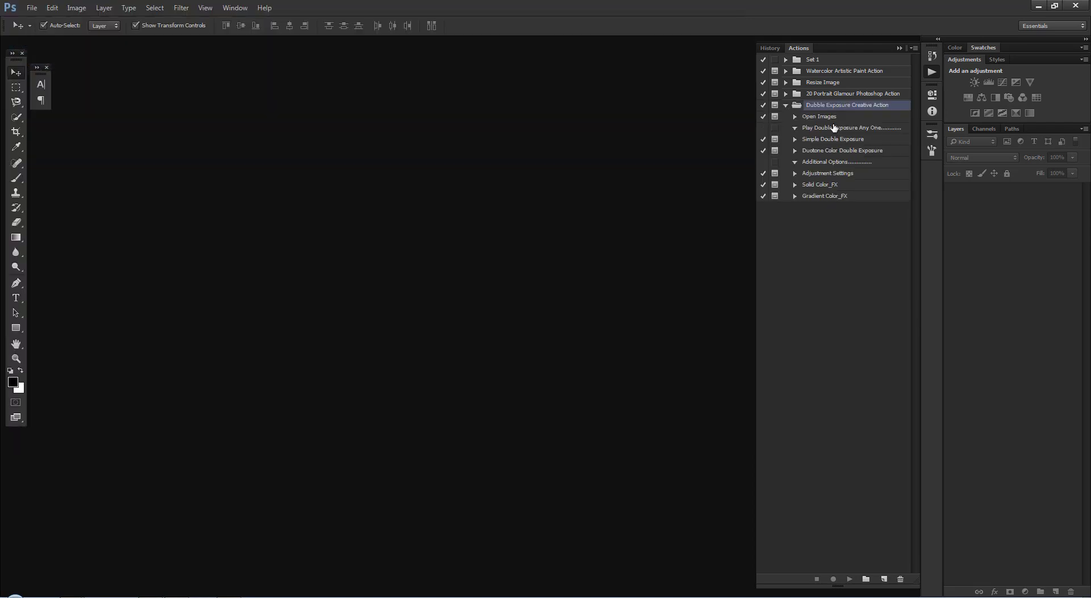
{"action": "left_click", "coordinate": [834, 117]}
{"action": "left_click", "coordinate": [828, 128]}
{"action": "left_click", "coordinate": [825, 140]}
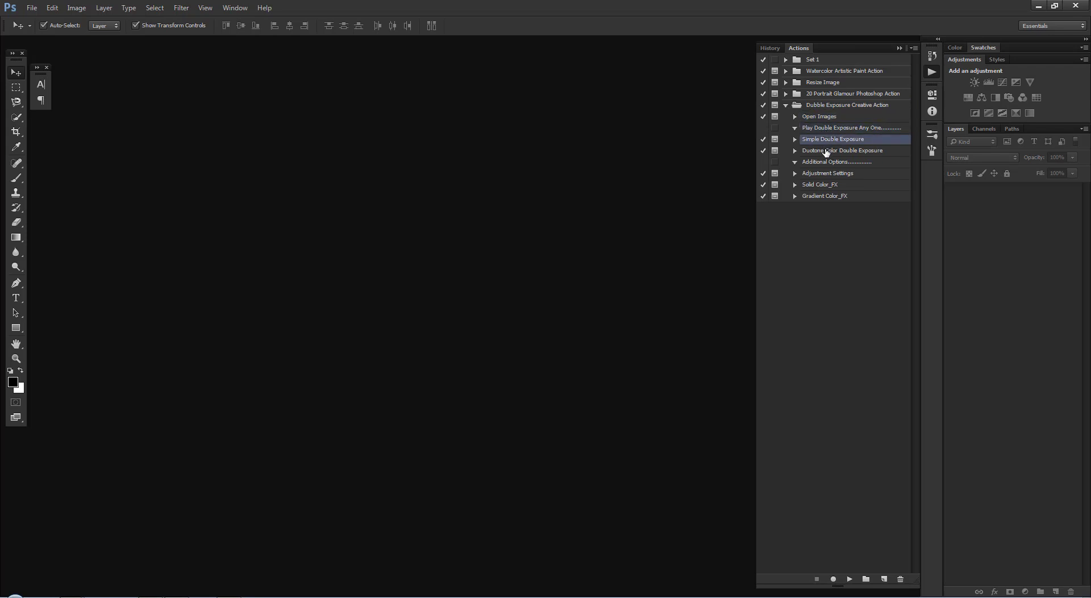
{"action": "left_click", "coordinate": [818, 162]}
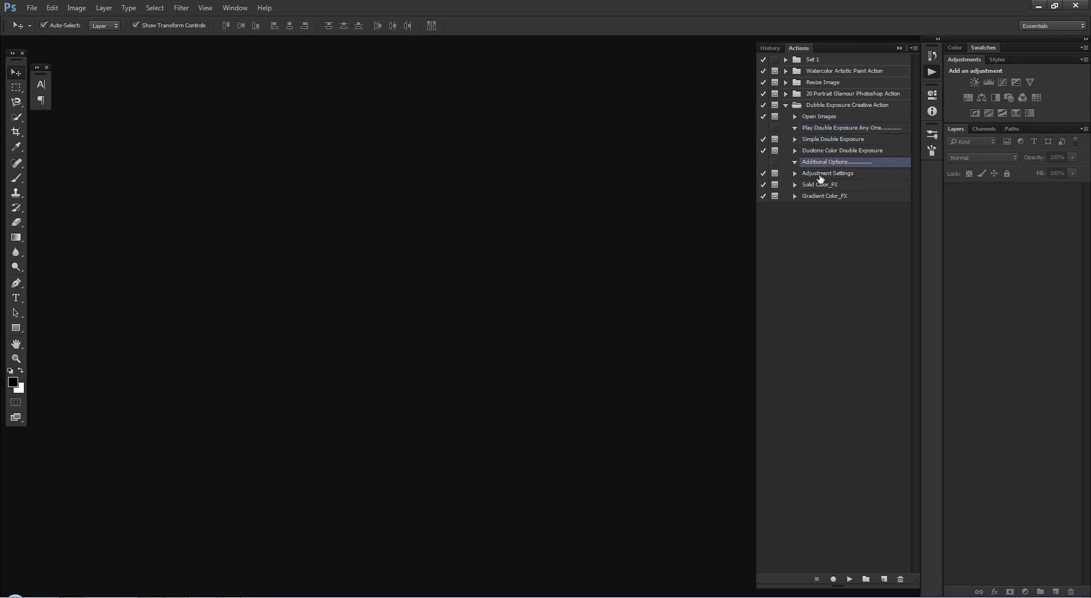
{"action": "left_click", "coordinate": [820, 174]}
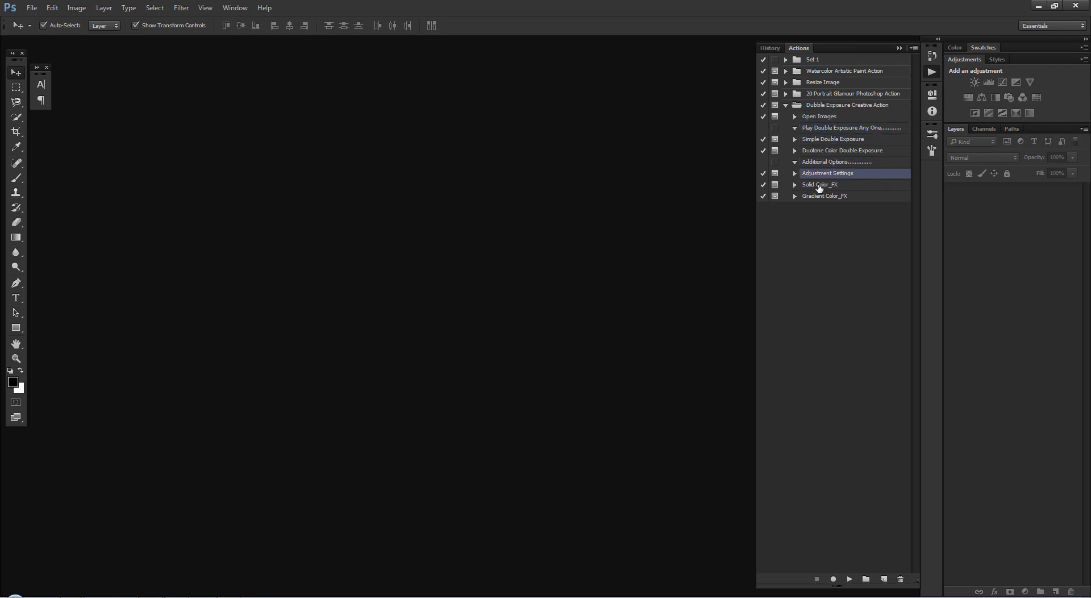
{"action": "left_click", "coordinate": [820, 186]}
{"action": "left_click", "coordinate": [852, 198]}
Step: Run the Open Images action and move its Step-1 prompt toward the centre
{"action": "left_click", "coordinate": [830, 117]}
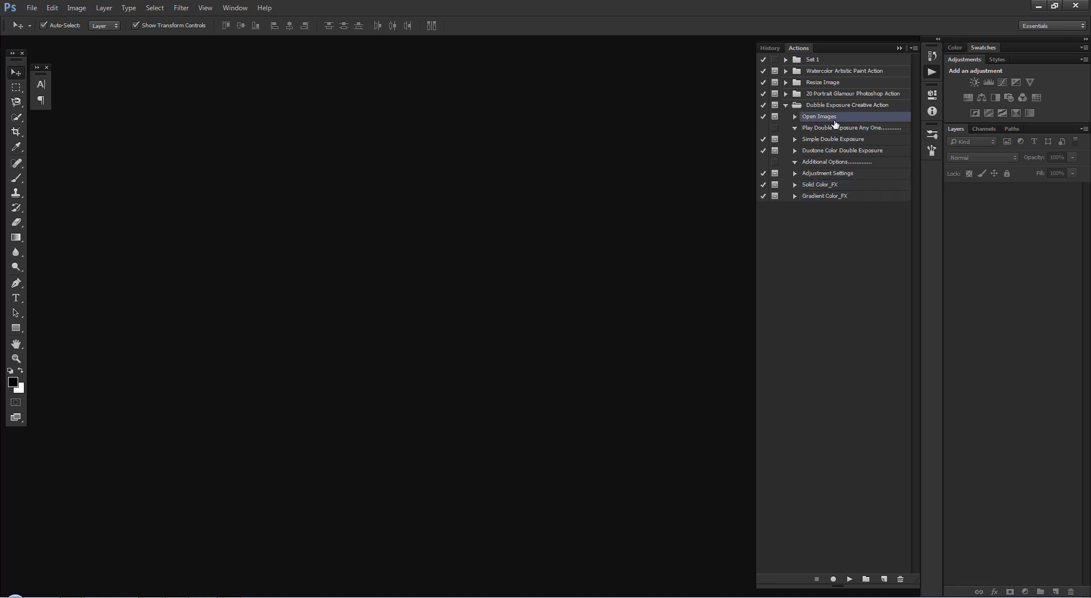
{"action": "left_click", "coordinate": [795, 117]}
{"action": "left_click", "coordinate": [795, 117]}
{"action": "left_click", "coordinate": [849, 579]}
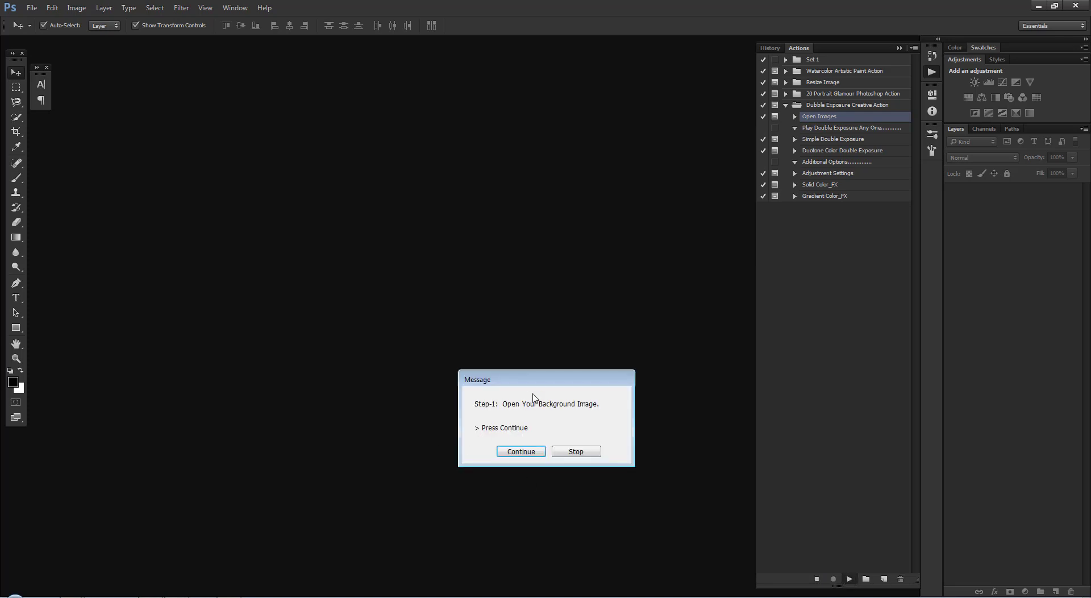
{"action": "left_click_drag", "start_coordinate": [539, 380], "coordinate": [455, 222]}
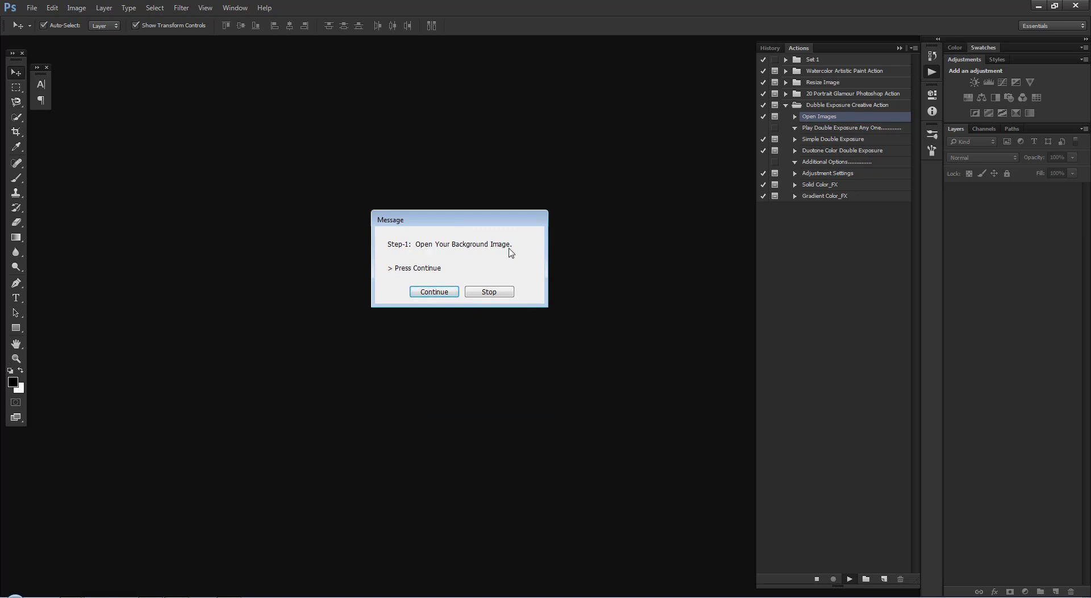
Step: Open caleb-jones-128138 from the New folder as background and continue to the Step-2 prompt
{"action": "left_click", "coordinate": [433, 291]}
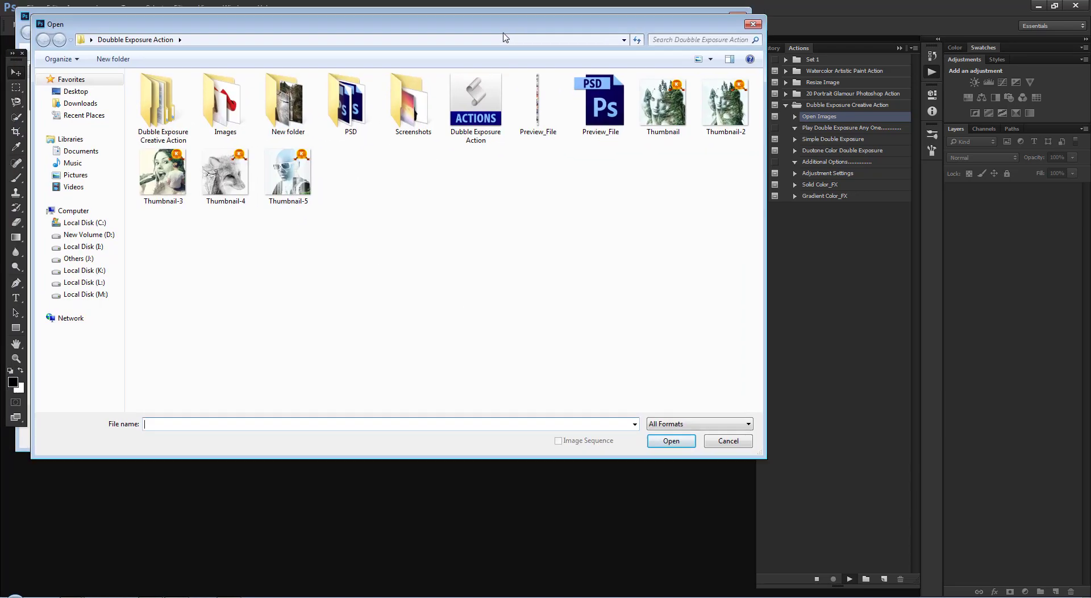
{"action": "left_click_drag", "start_coordinate": [458, 12], "coordinate": [512, 45]}
{"action": "double_click", "coordinate": [316, 130]}
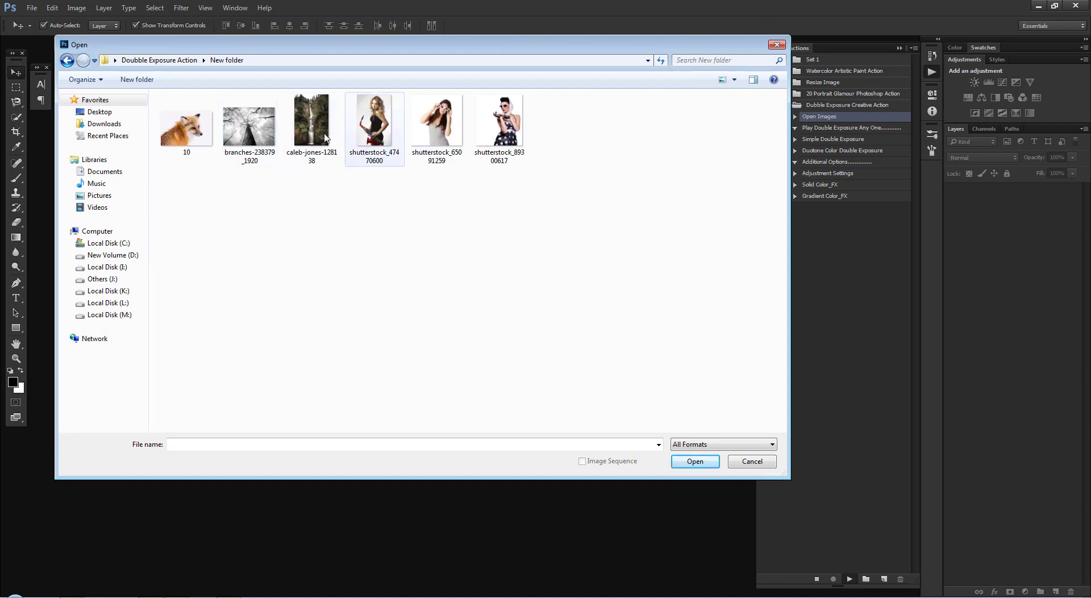
{"action": "left_click", "coordinate": [308, 137]}
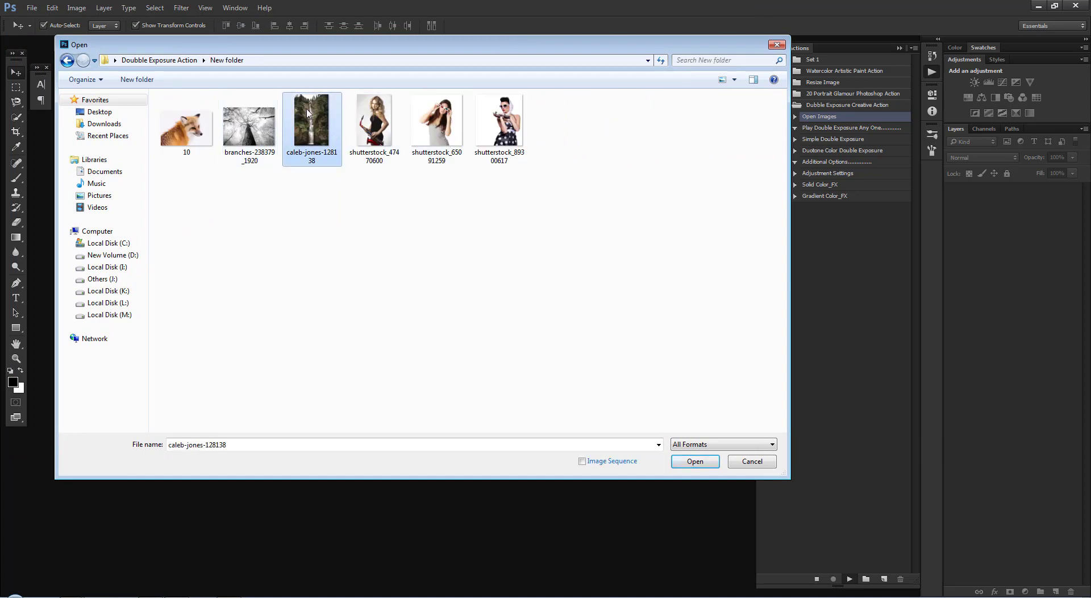
{"action": "left_click", "coordinate": [695, 462]}
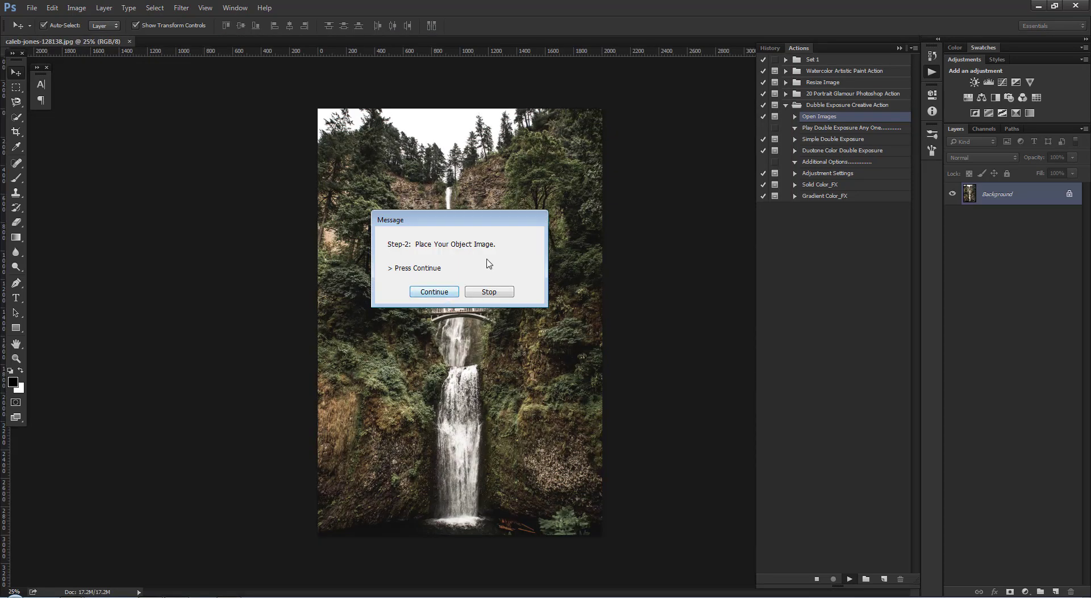
{"action": "left_click", "coordinate": [424, 291]}
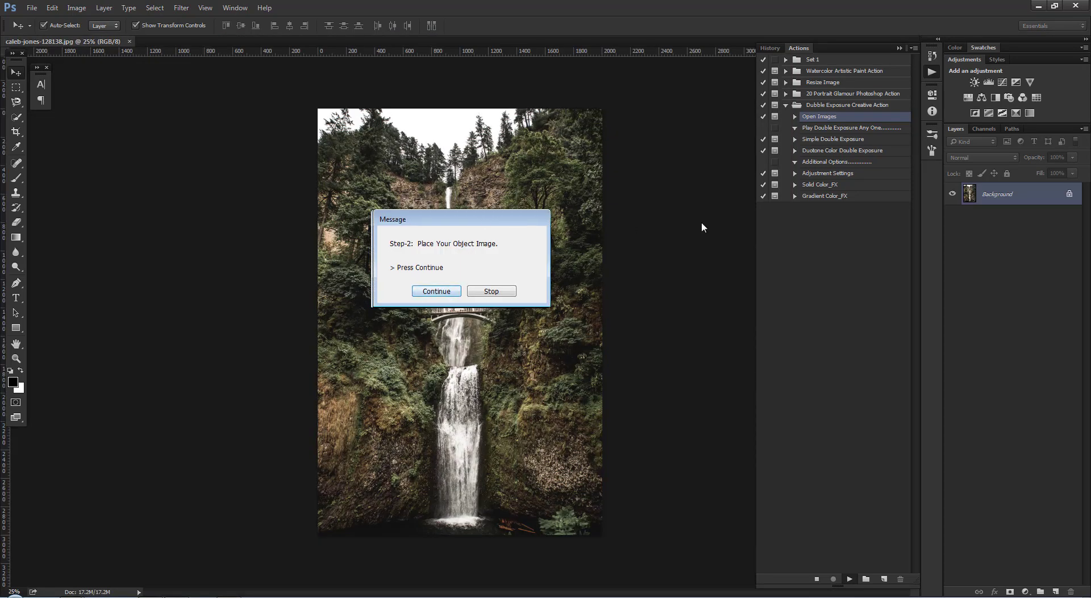
{"action": "left_click_drag", "start_coordinate": [708, 222], "coordinate": [421, 188]}
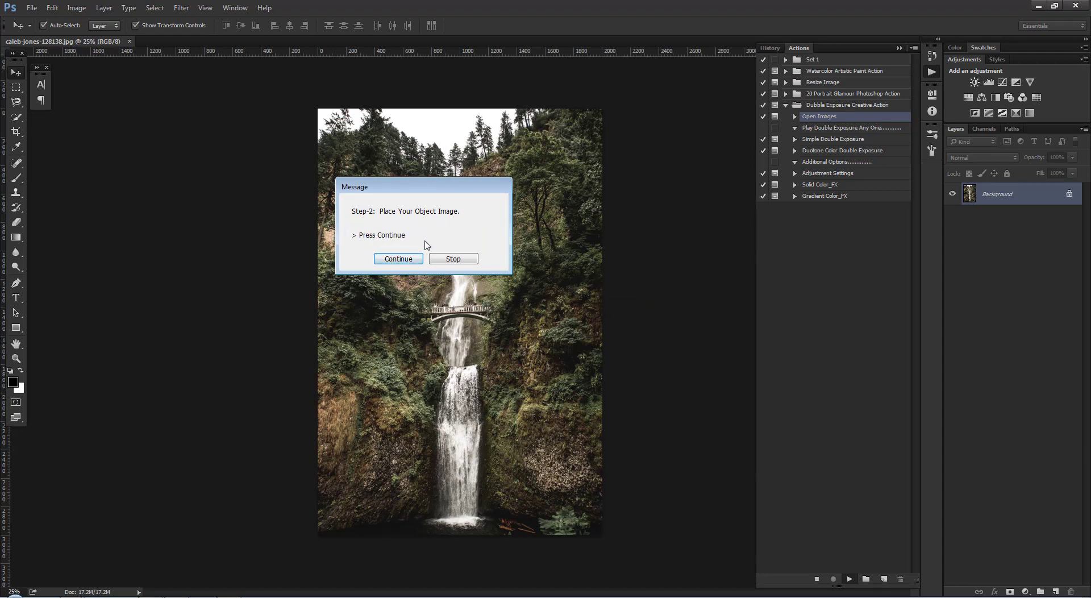
Step: Place the shutterstock_47470600 saxophone portrait and enlarge it to cover the canvas
{"action": "left_click", "coordinate": [400, 259]}
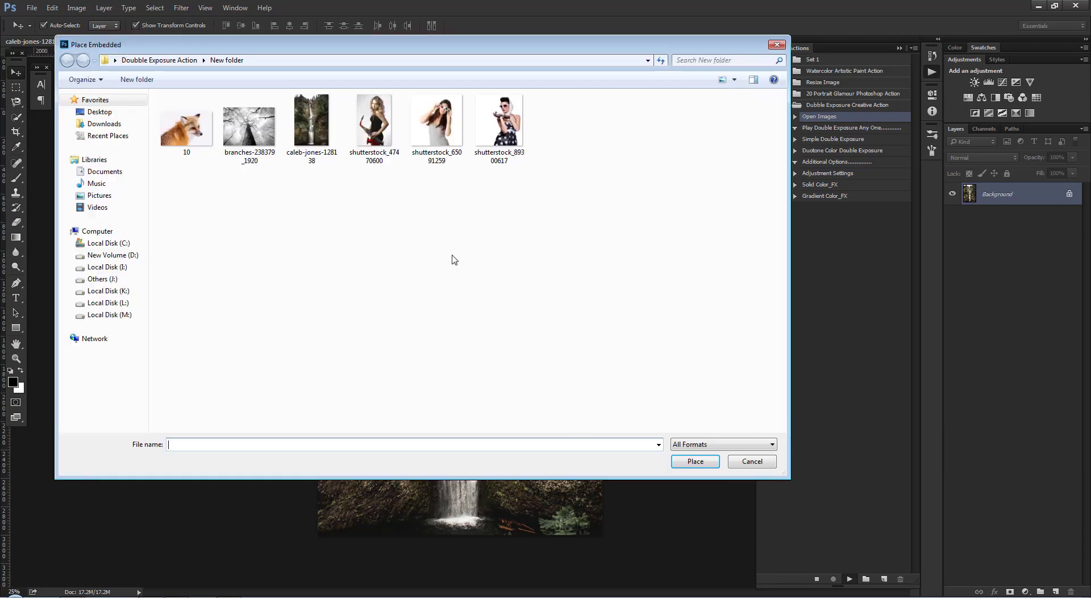
{"action": "left_click", "coordinate": [384, 132]}
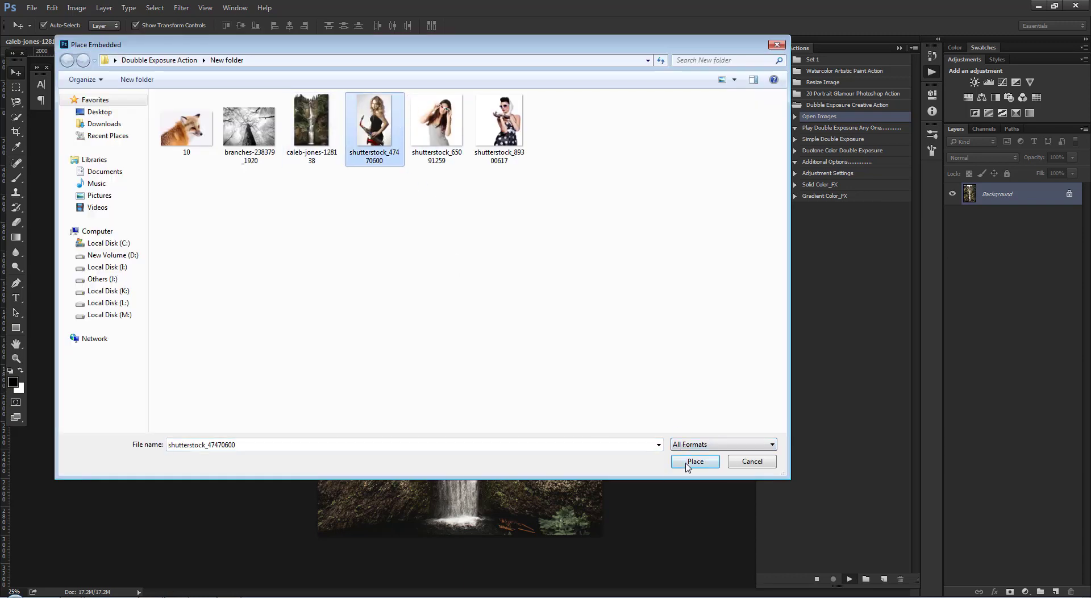
{"action": "left_click", "coordinate": [687, 465]}
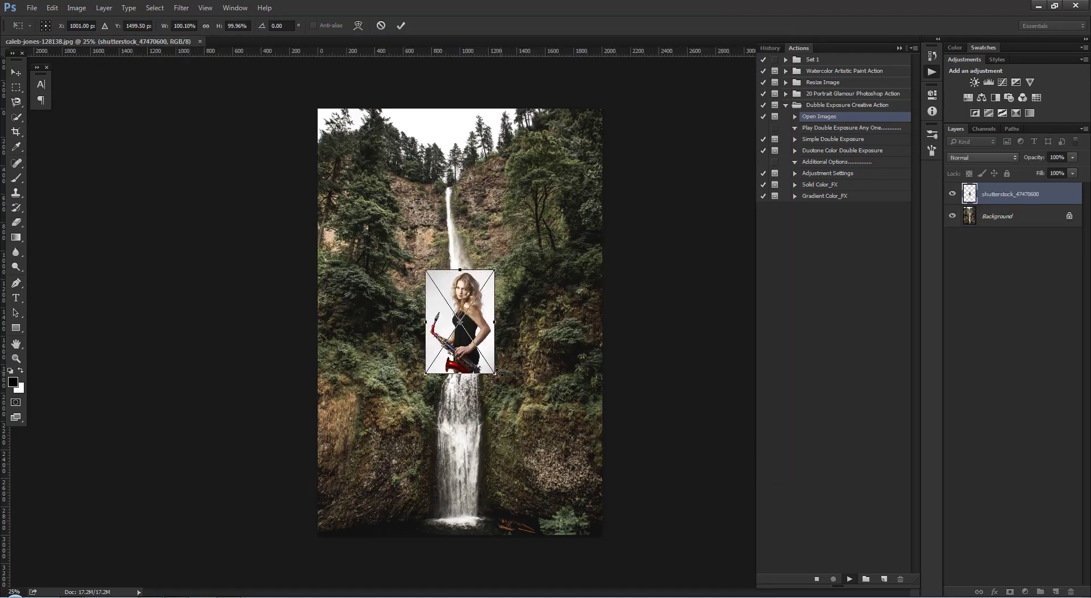
{"action": "left_click_drag", "start_coordinate": [496, 373], "coordinate": [646, 509]}
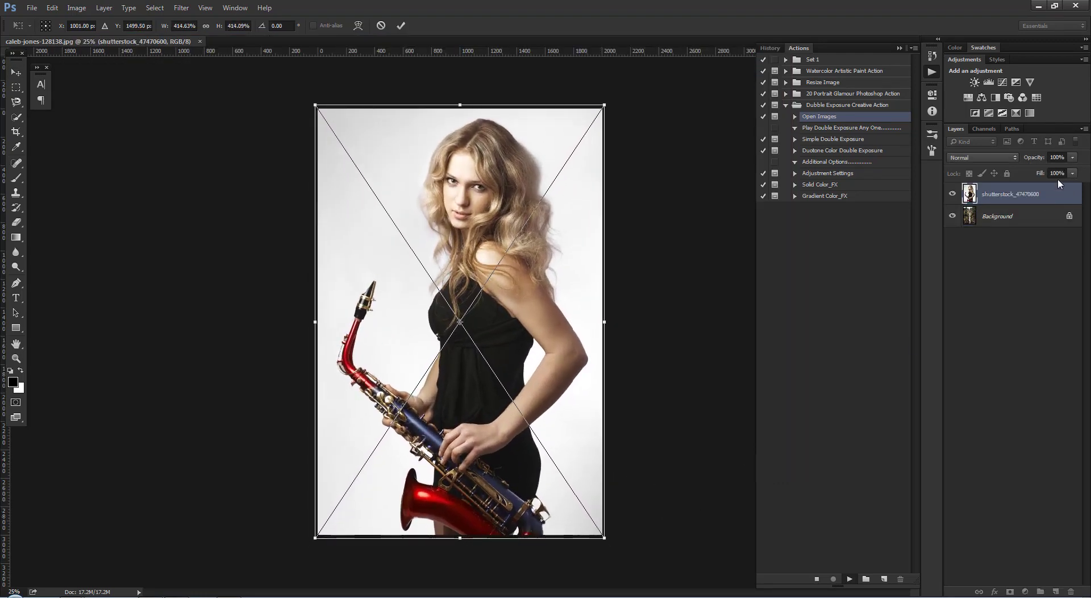
Step: Lower the portrait's opacity to 29% and nudge it into alignment over the waterfall
{"action": "left_click", "coordinate": [1073, 158]}
{"action": "left_click_drag", "start_coordinate": [1044, 168], "coordinate": [1026, 171]}
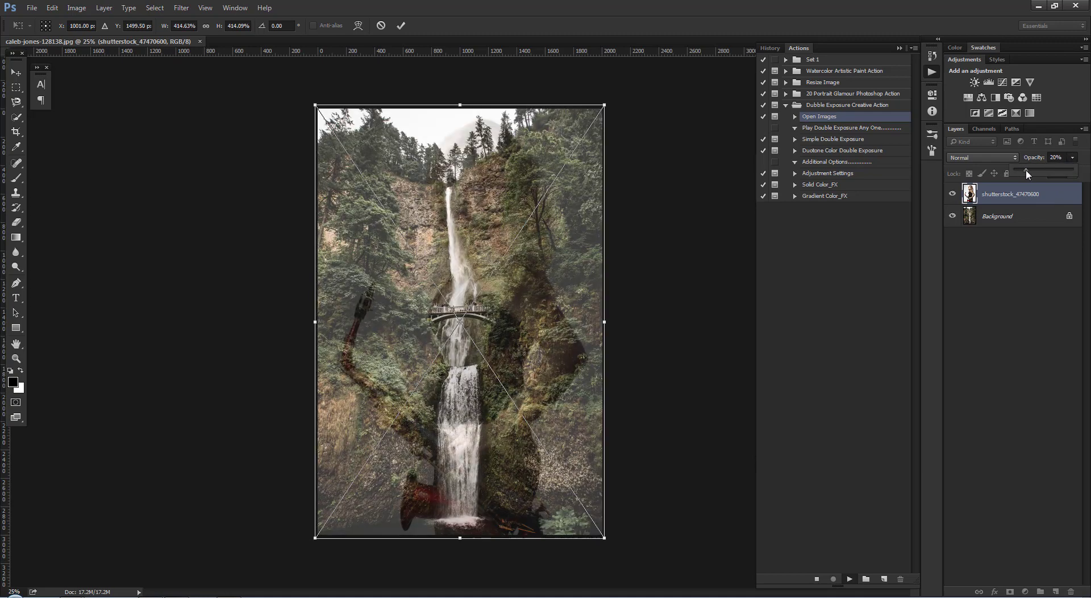
{"action": "left_click_drag", "start_coordinate": [1028, 173], "coordinate": [1031, 170]}
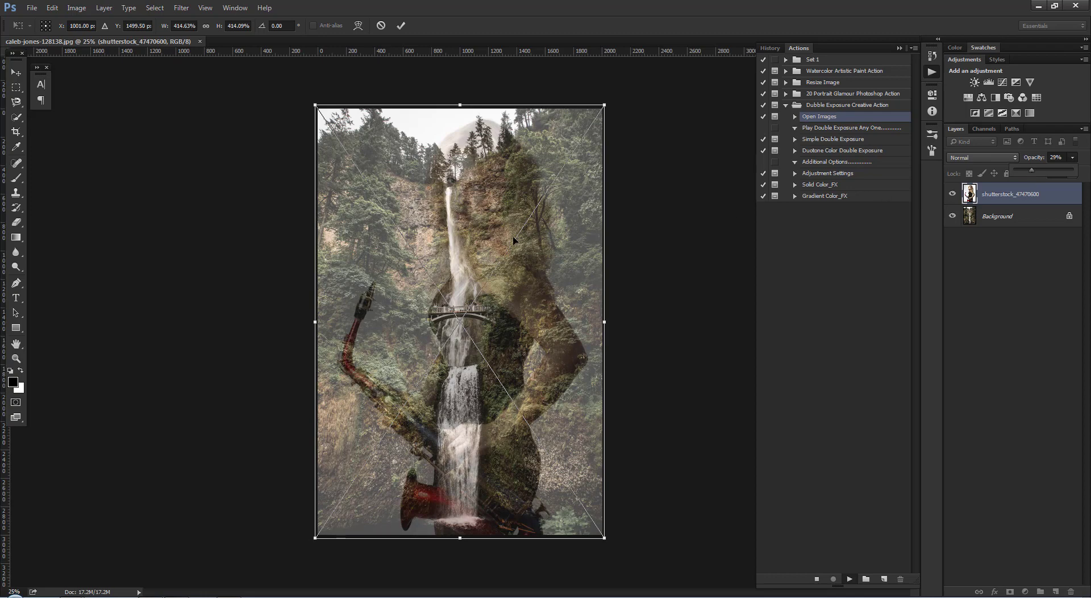
{"action": "left_click_drag", "start_coordinate": [514, 241], "coordinate": [511, 238]}
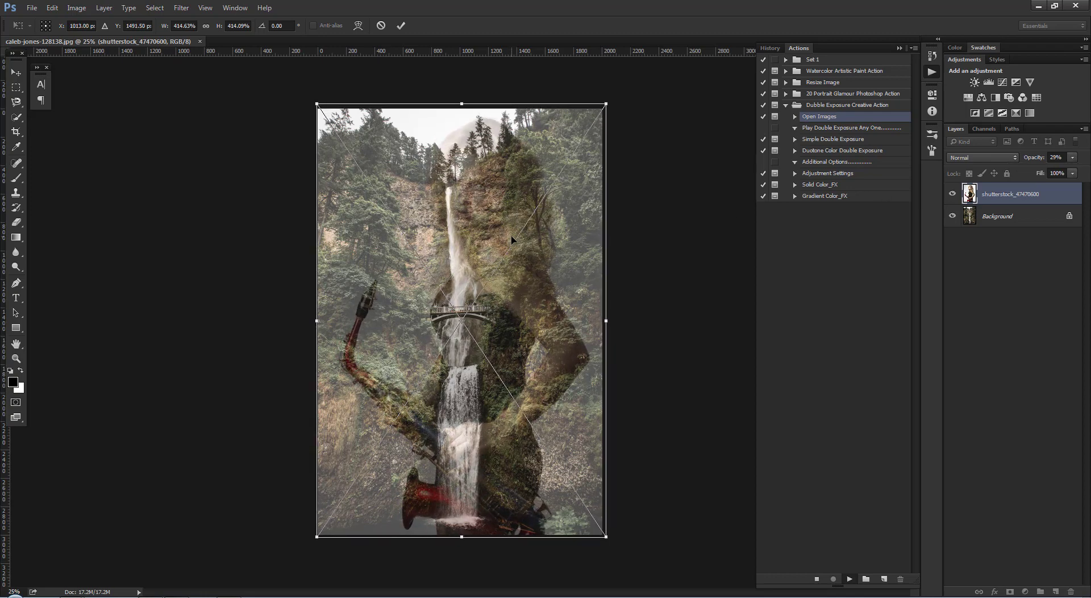
{"action": "key", "text": "Left"}
{"action": "key", "text": "Left"}
{"action": "key", "text": "Left"}
{"action": "key", "text": "Up"}
{"action": "key", "text": "Up"}
{"action": "key", "text": "Up"}
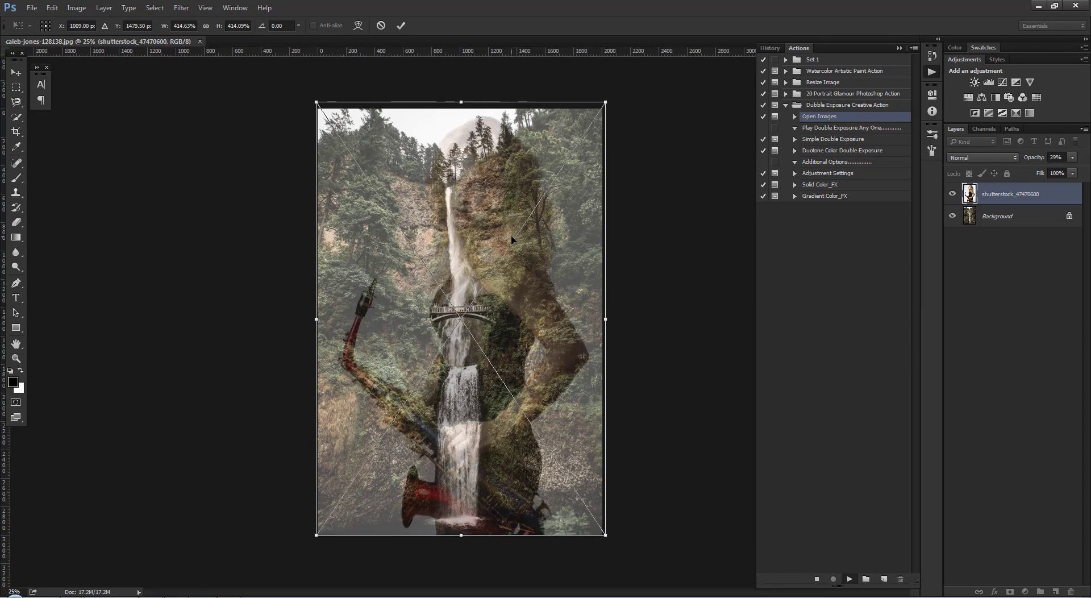
{"action": "key", "text": "Left"}
{"action": "key", "text": "Left"}
{"action": "key", "text": "Left"}
{"action": "key", "text": "Up"}
{"action": "key", "text": "Up"}
{"action": "key", "text": "Up"}
{"action": "key", "text": "Up"}
{"action": "key", "text": "Up"}
{"action": "key", "text": "Up"}
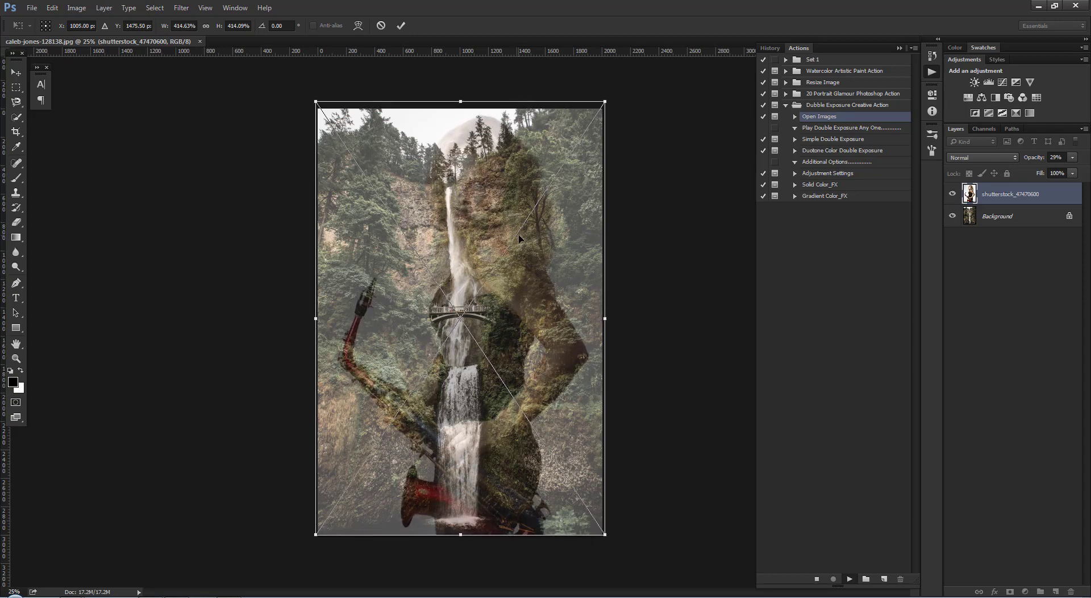
{"action": "key", "text": "Down"}
{"action": "key", "text": "Down"}
{"action": "key", "text": "Down"}
{"action": "key", "text": "Left"}
{"action": "key", "text": "Left"}
{"action": "key", "text": "Left"}
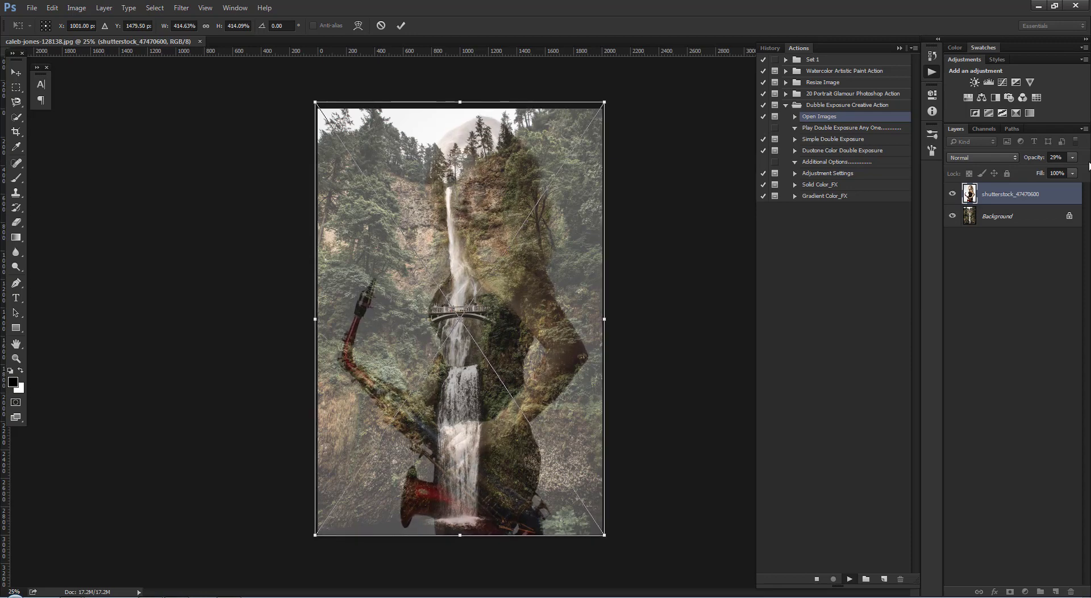
Step: Restore the portrait to 100% opacity and commit the transform
{"action": "left_click", "coordinate": [1072, 158]}
{"action": "left_click_drag", "start_coordinate": [1062, 172], "coordinate": [1085, 171]}
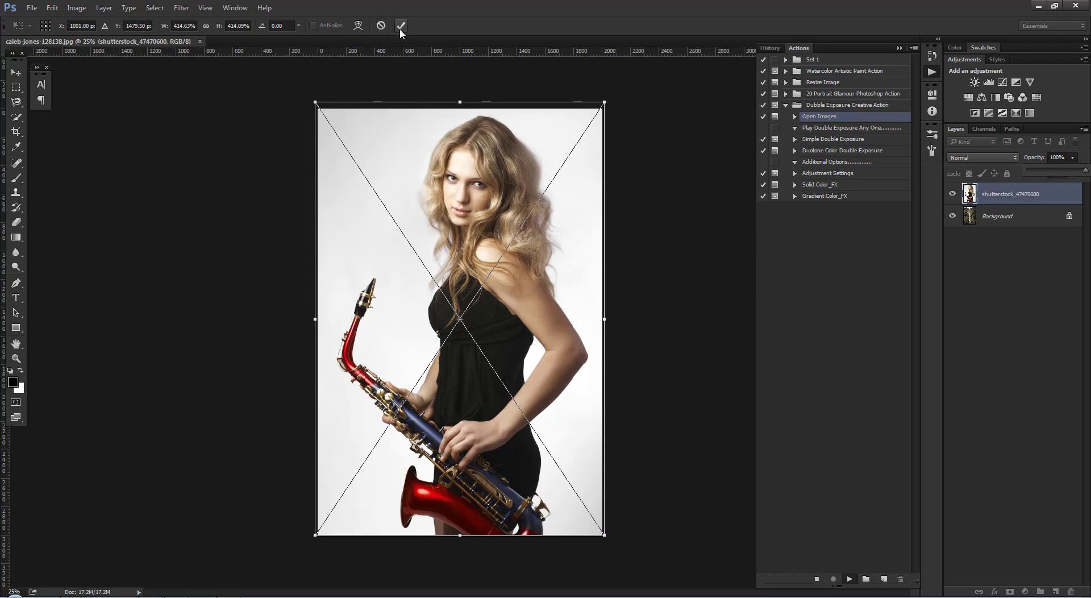
{"action": "left_click", "coordinate": [400, 26]}
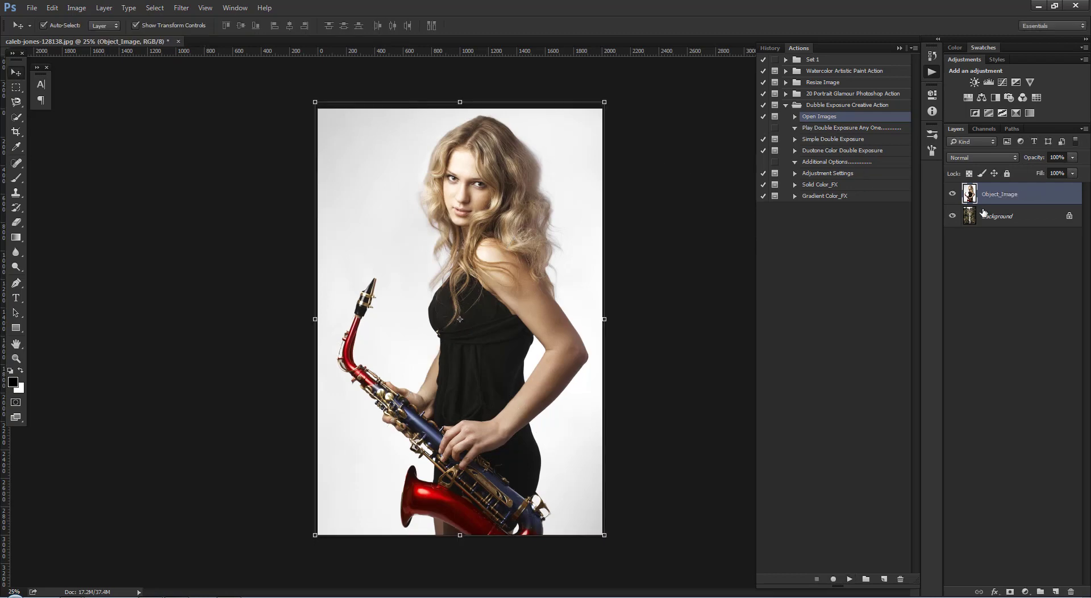
Step: Keep 8 Bits/Channel mode and turn off Add "copy" to Copied Layers and Groups
{"action": "left_click", "coordinate": [107, 7]}
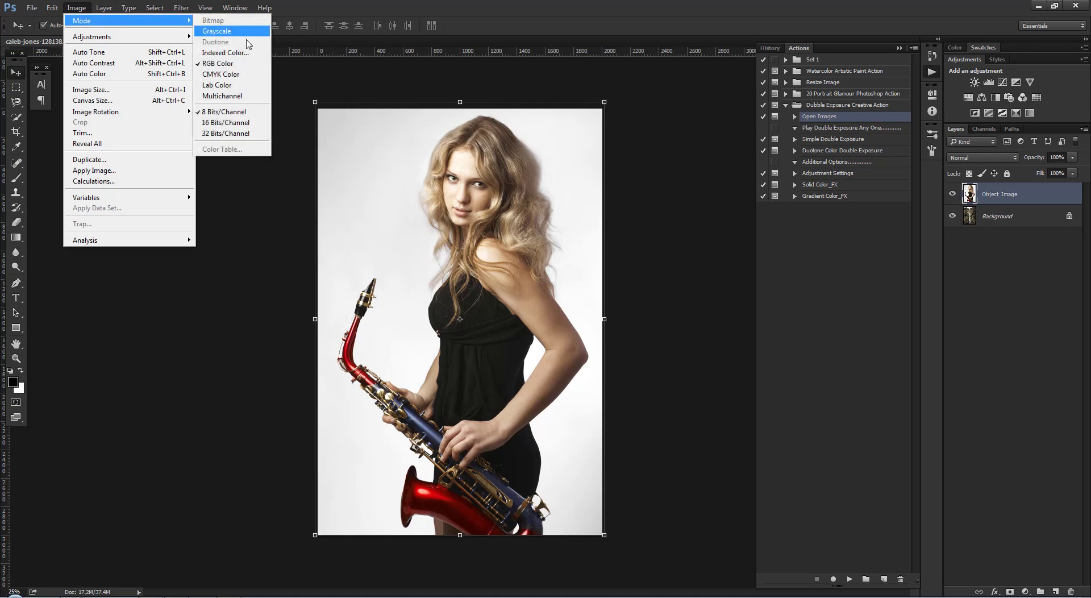
{"action": "mouse_move", "coordinate": [128, 20]}
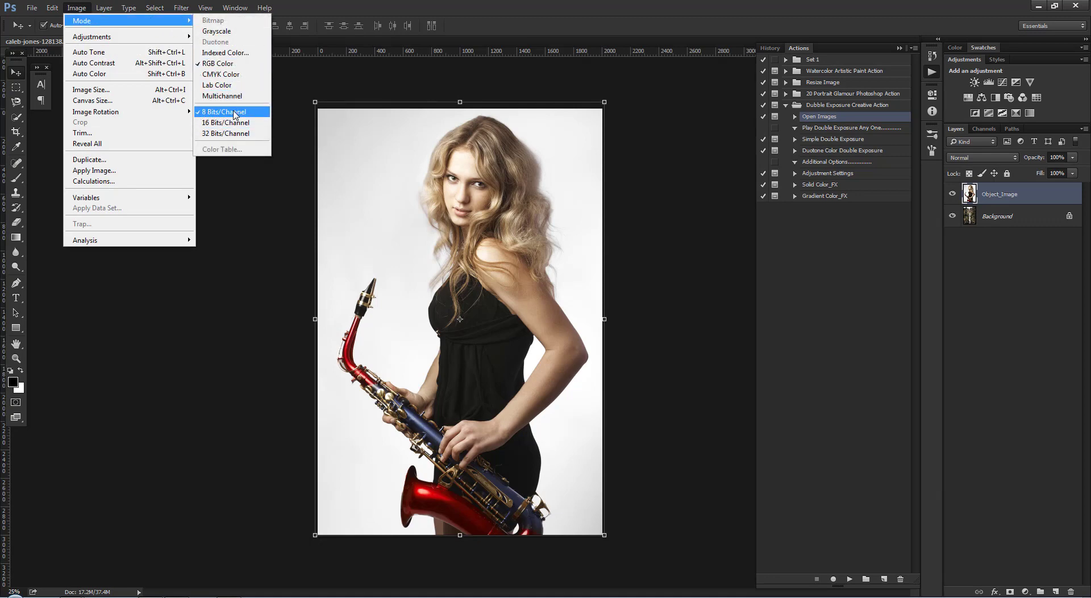
{"action": "left_click", "coordinate": [266, 112]}
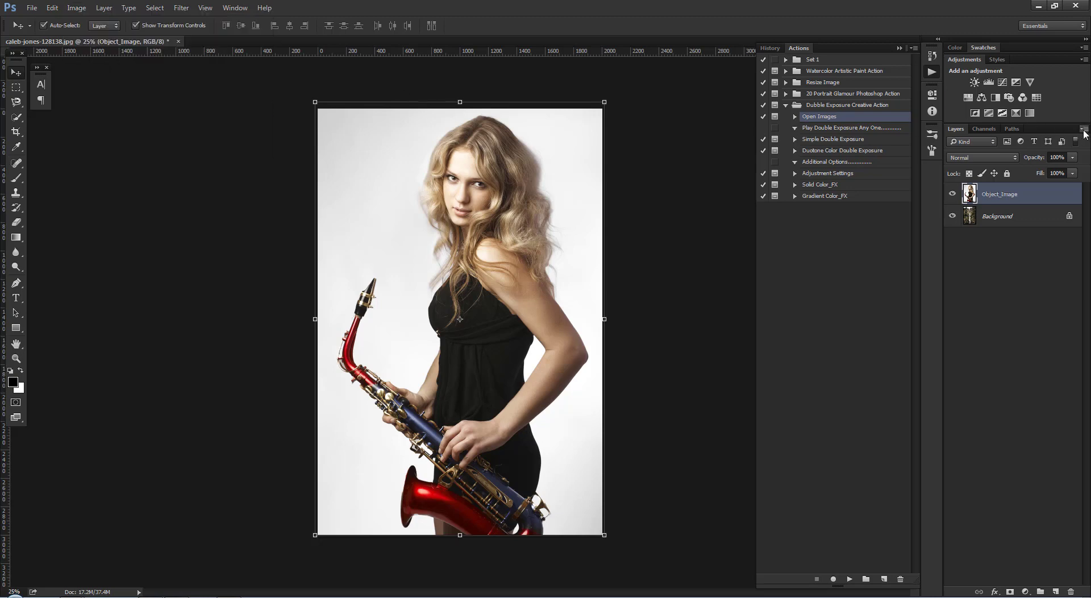
{"action": "left_click", "coordinate": [1085, 130]}
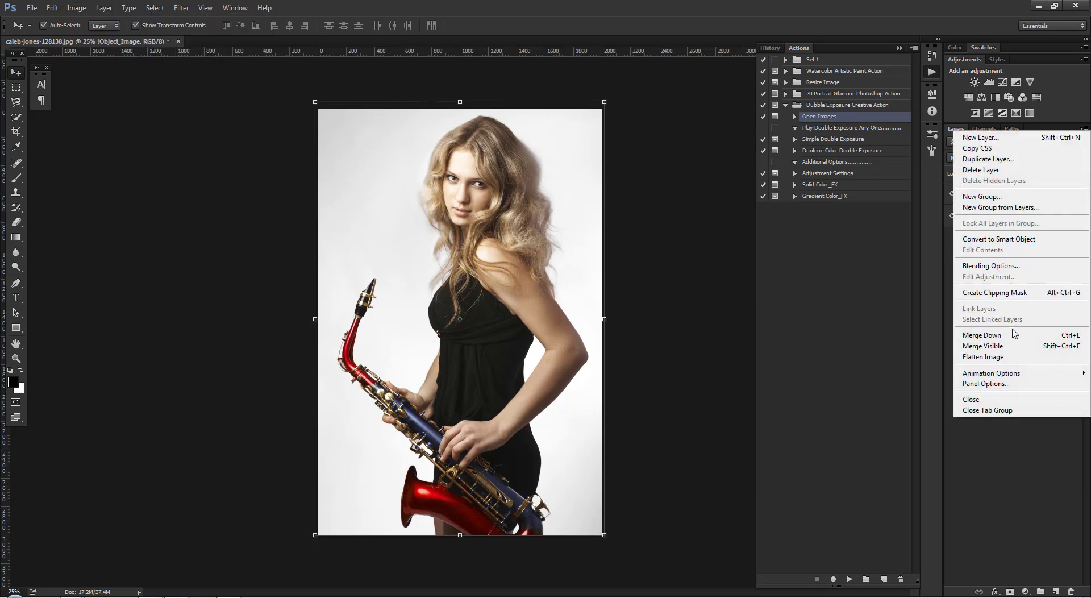
{"action": "left_click", "coordinate": [987, 384]}
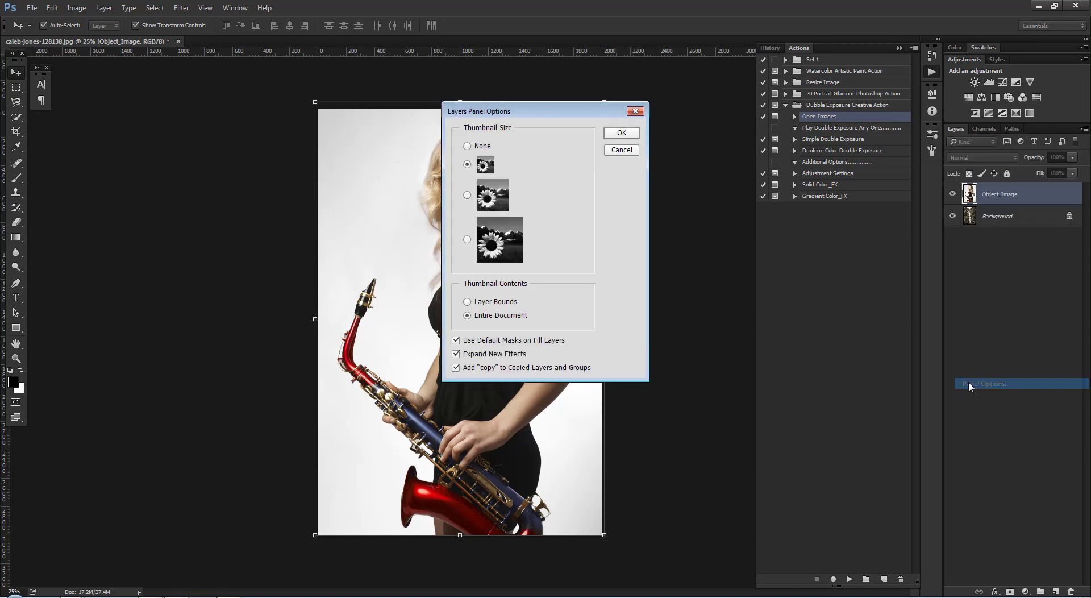
{"action": "left_click", "coordinate": [456, 368]}
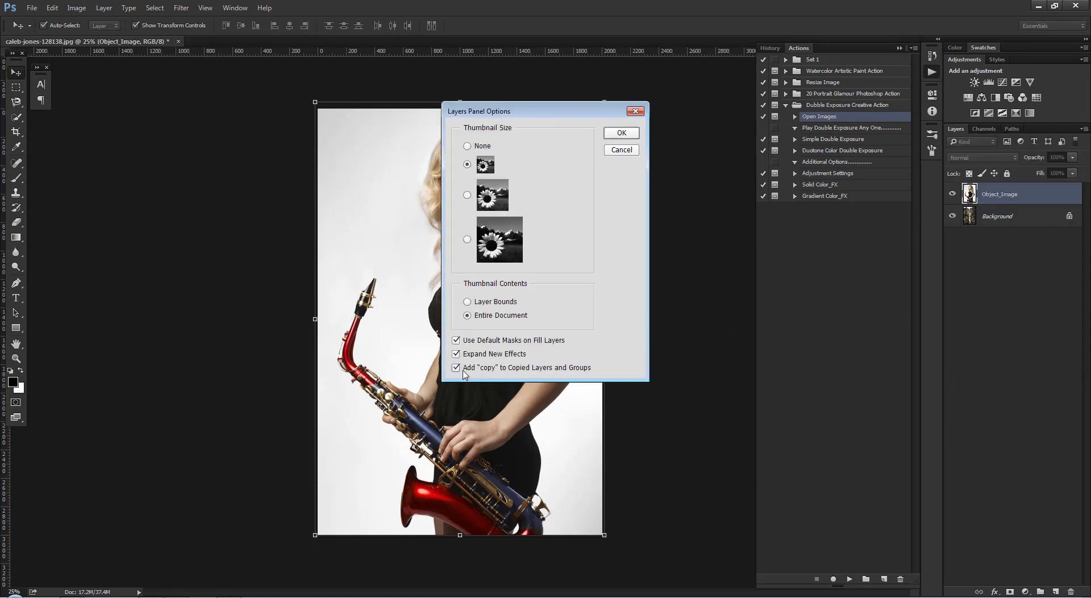
{"action": "left_click", "coordinate": [622, 132]}
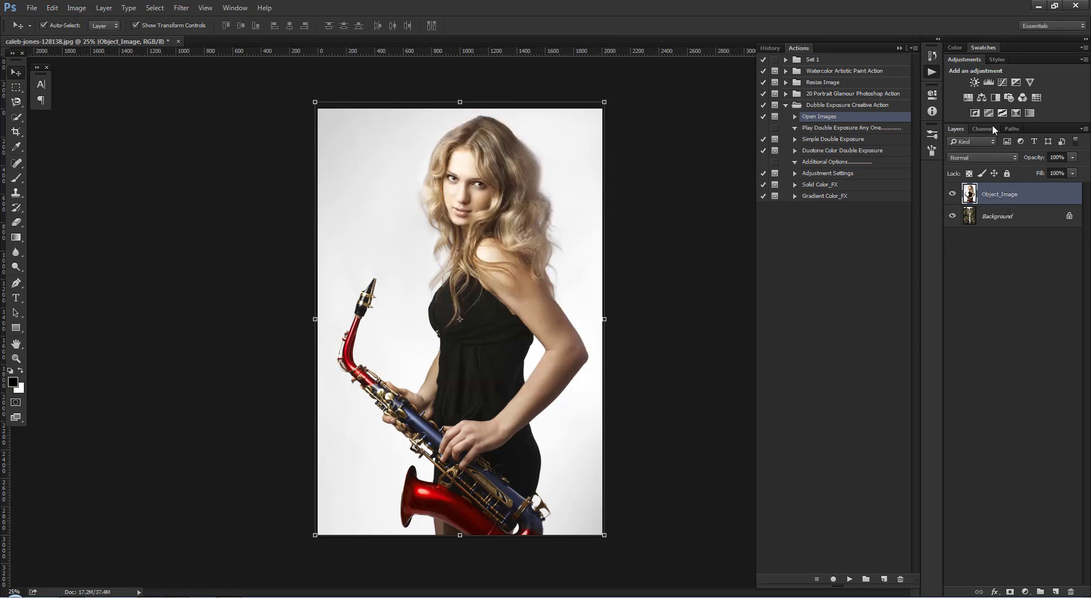
Step: Select the Simple Double Exposure action and inspect its list of steps
{"action": "left_click", "coordinate": [821, 142]}
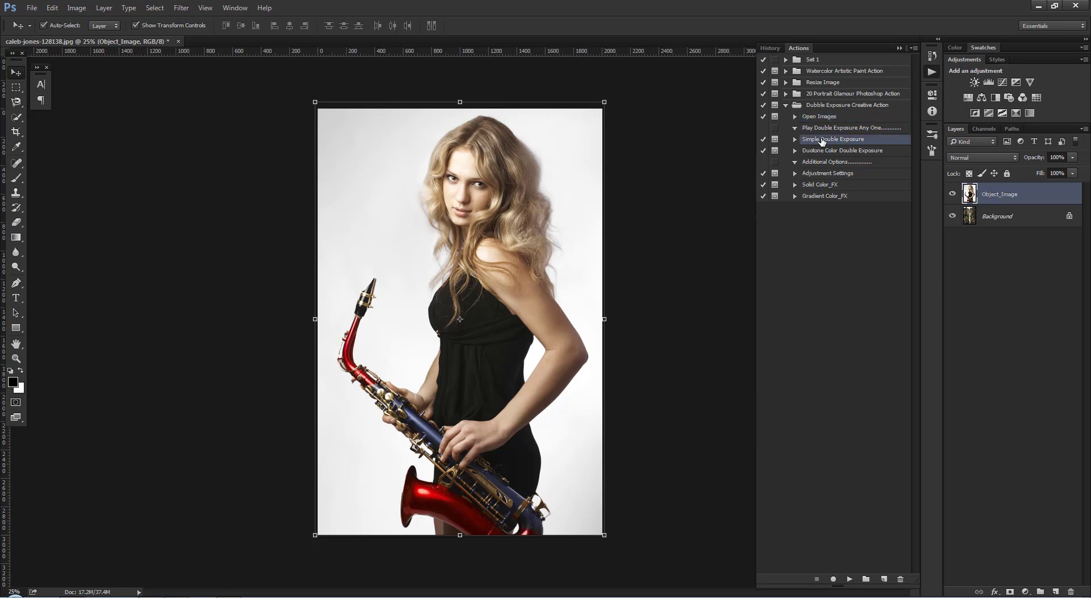
{"action": "left_click", "coordinate": [795, 139]}
{"action": "left_click", "coordinate": [794, 139]}
{"action": "left_click", "coordinate": [795, 139]}
{"action": "left_click_drag", "start_coordinate": [915, 185], "coordinate": [912, 194]}
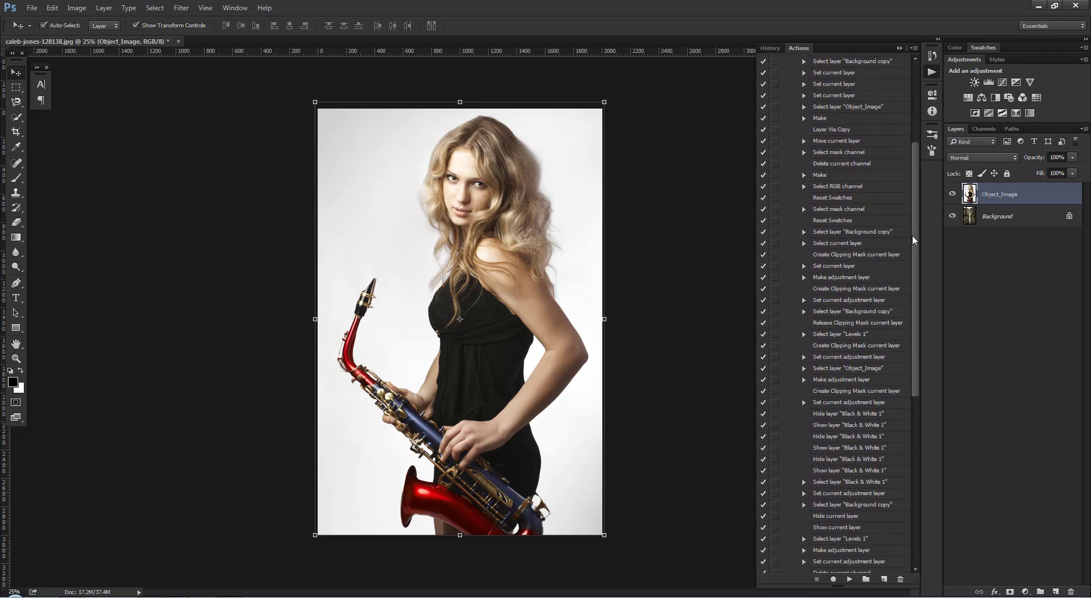
{"action": "left_click", "coordinate": [795, 139]}
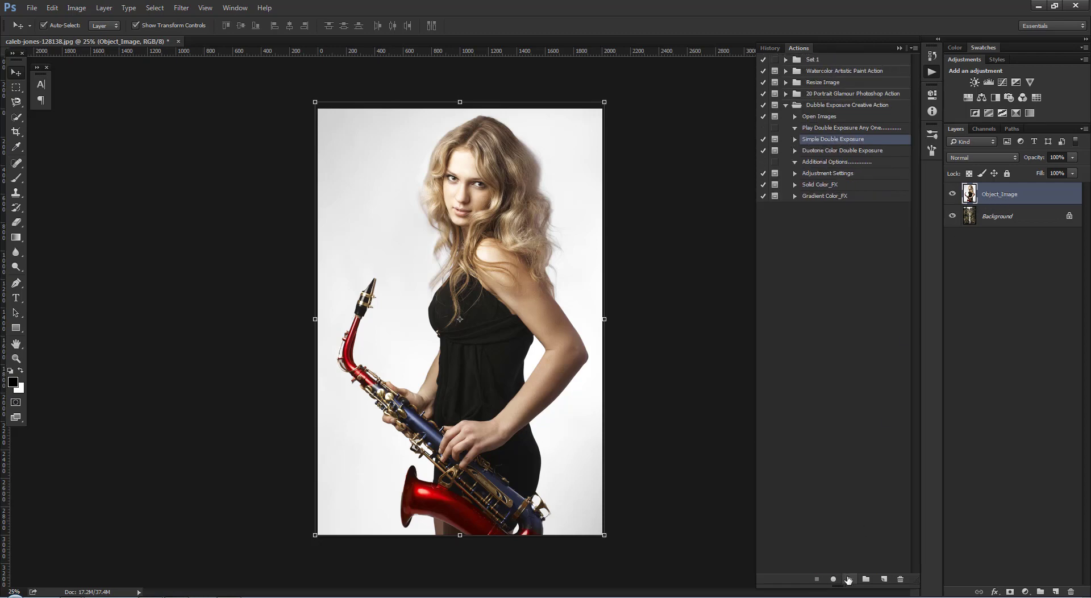
{"action": "scroll", "coordinate": [591, 358], "scroll_direction": "up", "scroll_amount": 2}
{"action": "scroll", "coordinate": [437, 173], "scroll_direction": "down", "scroll_amount": 1}
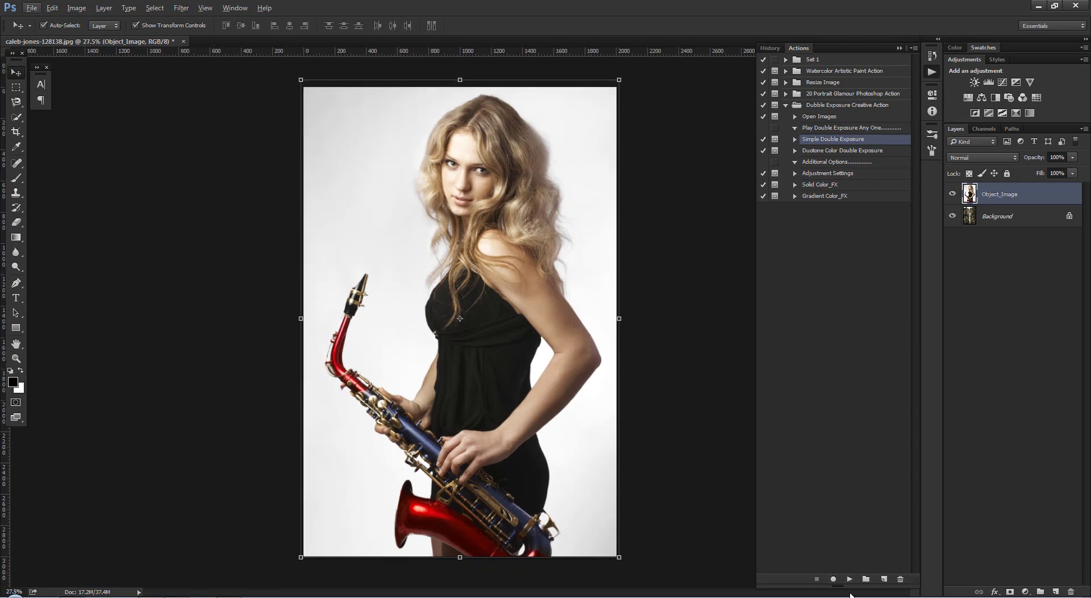
Step: Run Simple Double Exposure and dismiss the Work done message
{"action": "left_click_drag", "start_coordinate": [853, 585], "coordinate": [859, 428]}
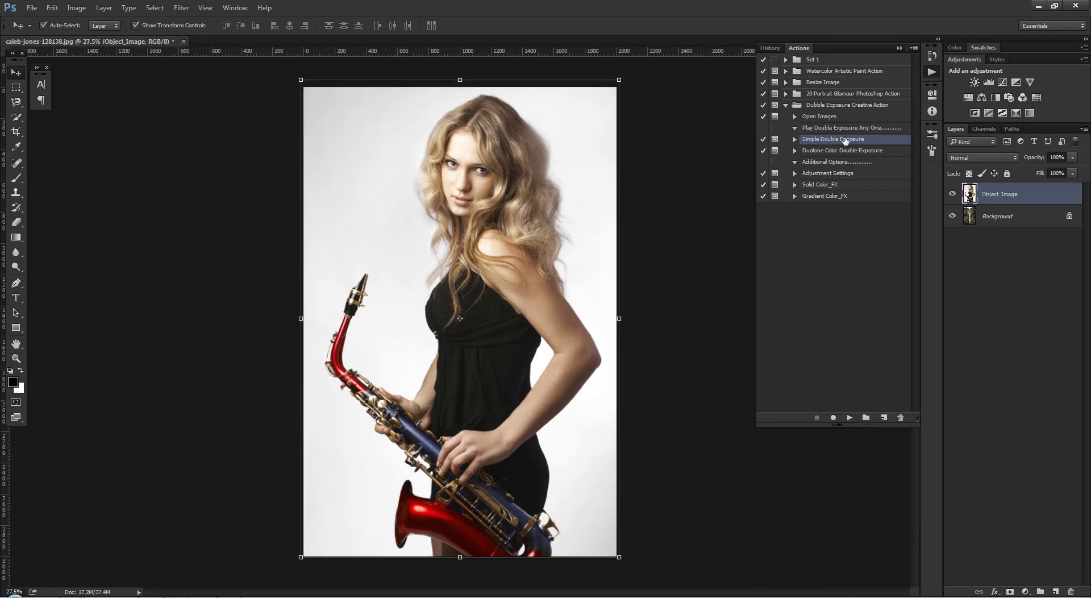
{"action": "left_click", "coordinate": [849, 418]}
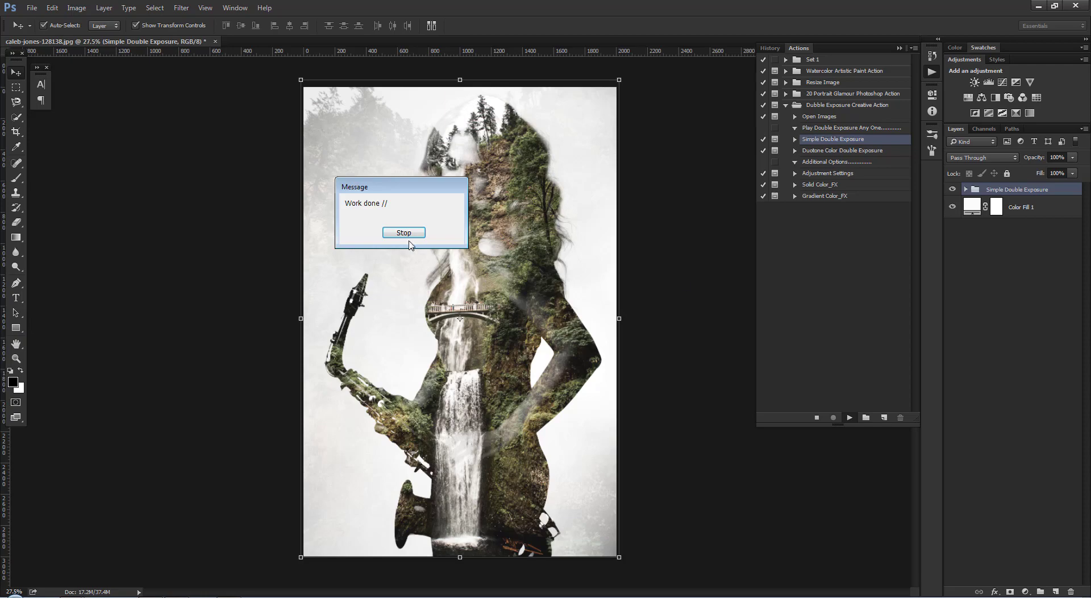
{"action": "left_click", "coordinate": [409, 239]}
{"action": "scroll", "coordinate": [458, 159], "scroll_direction": "up", "scroll_amount": 3}
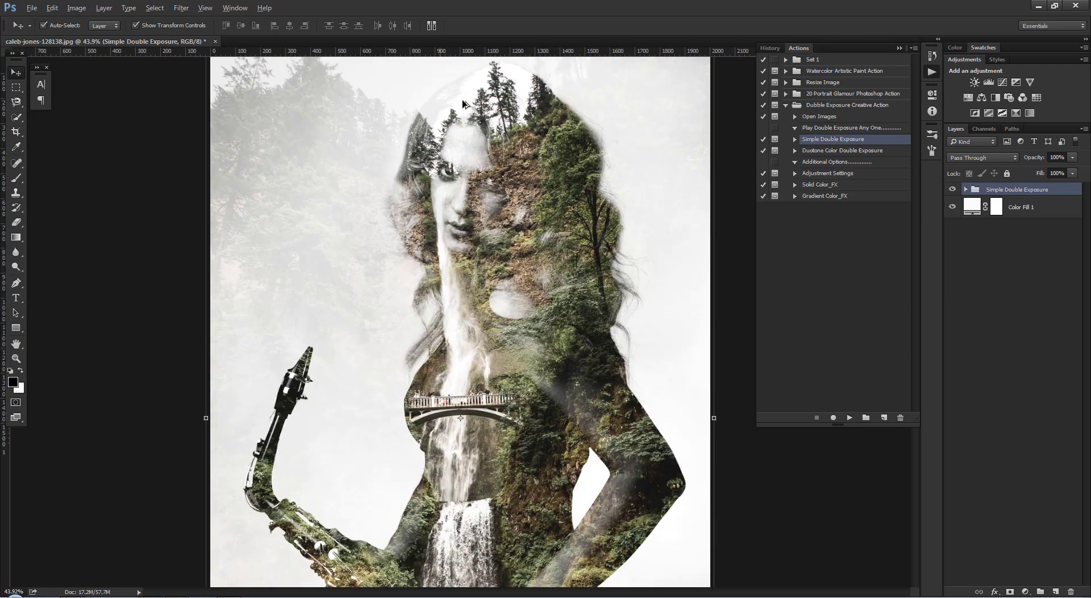
{"action": "scroll", "coordinate": [455, 165], "scroll_direction": "down", "scroll_amount": 2}
{"action": "scroll", "coordinate": [449, 132], "scroll_direction": "up", "scroll_amount": 1}
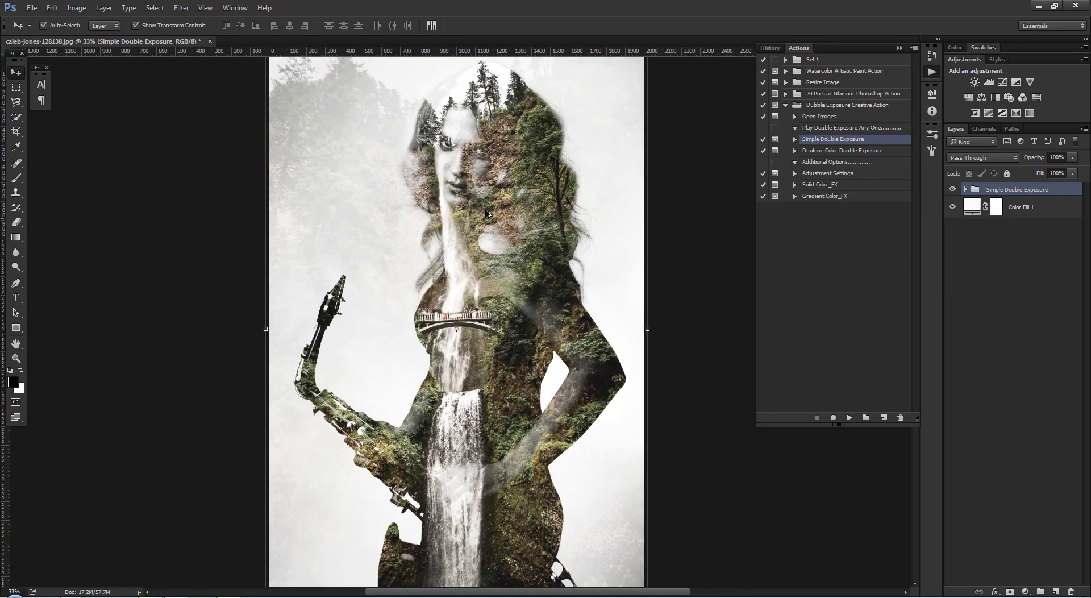
{"action": "scroll", "coordinate": [449, 132], "scroll_direction": "up", "scroll_amount": 2}
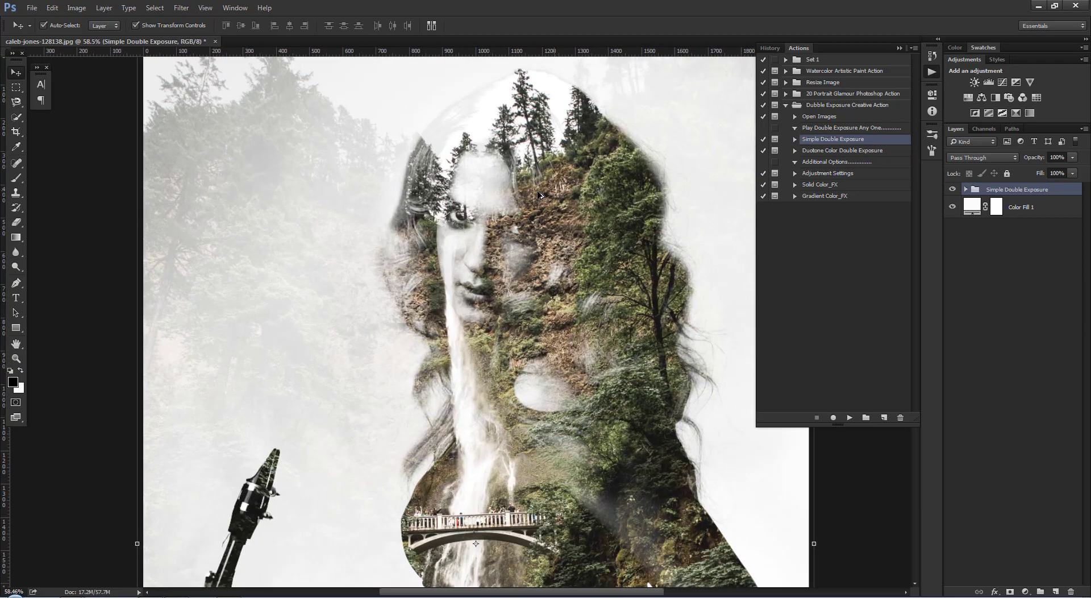
{"action": "scroll", "coordinate": [538, 195], "scroll_direction": "down", "scroll_amount": 1}
{"action": "scroll", "coordinate": [514, 186], "scroll_direction": "down", "scroll_amount": 1}
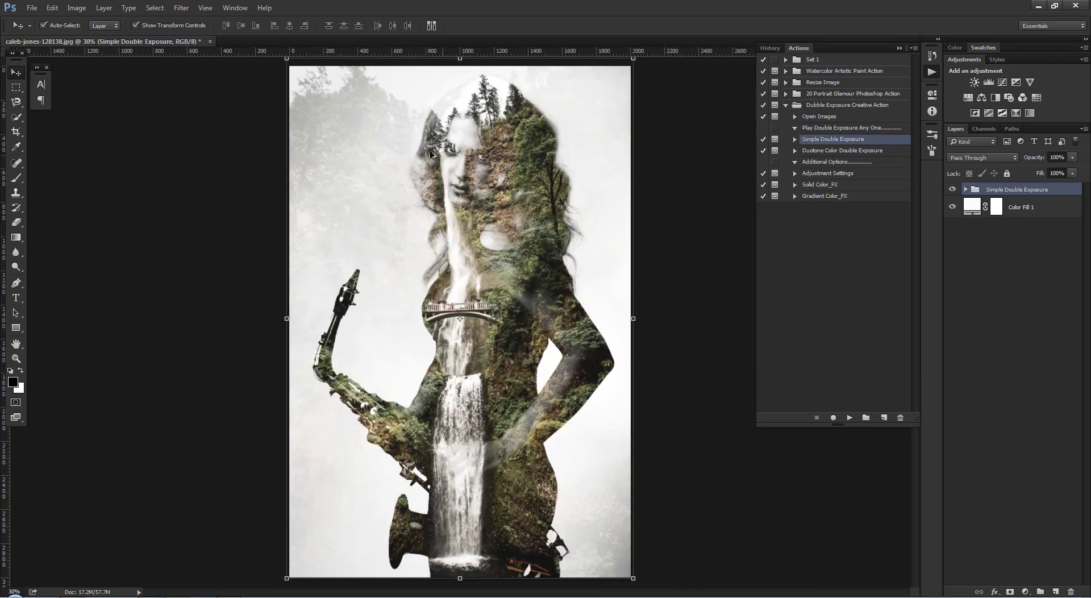
{"action": "scroll", "coordinate": [460, 136], "scroll_direction": "up", "scroll_amount": 1}
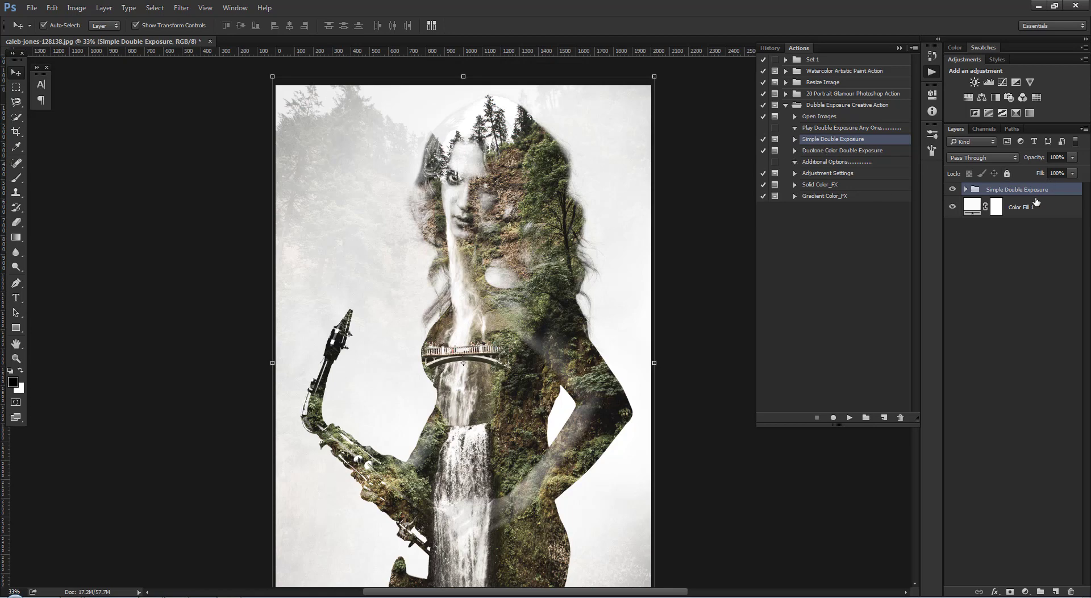
Step: Target the Object_Retouch mask with a brush at 12% hardness and 20% opacity
{"action": "left_click", "coordinate": [965, 190]}
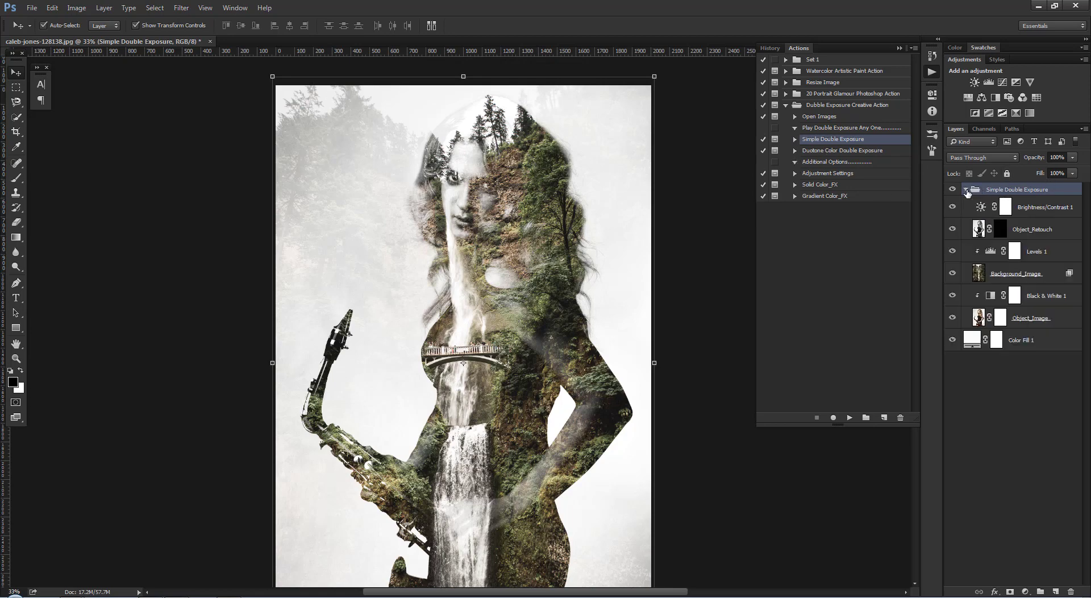
{"action": "left_click", "coordinate": [1007, 229]}
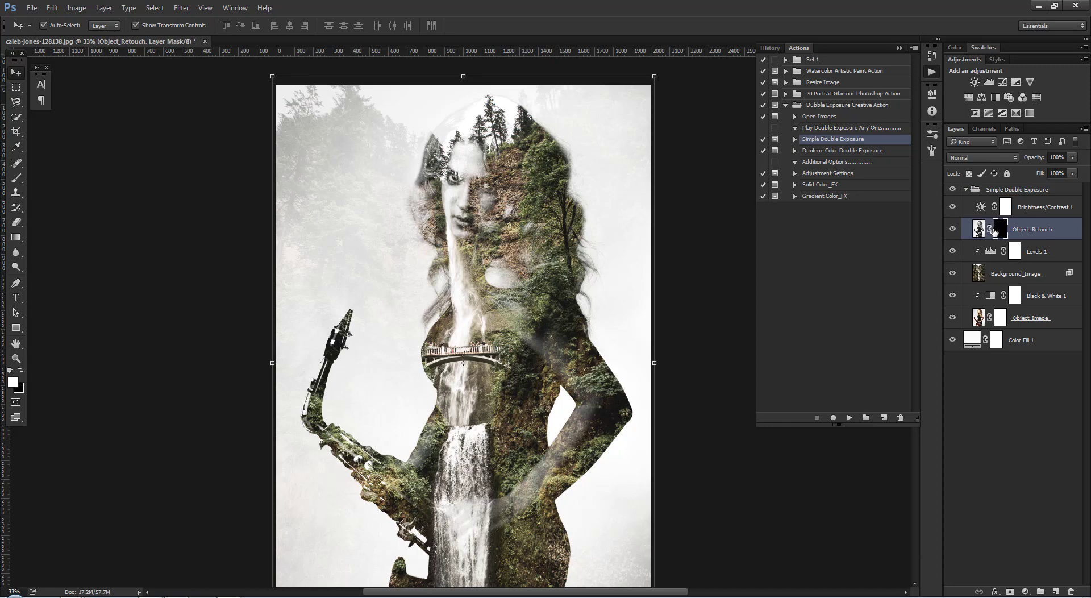
{"action": "left_click", "coordinate": [16, 178]}
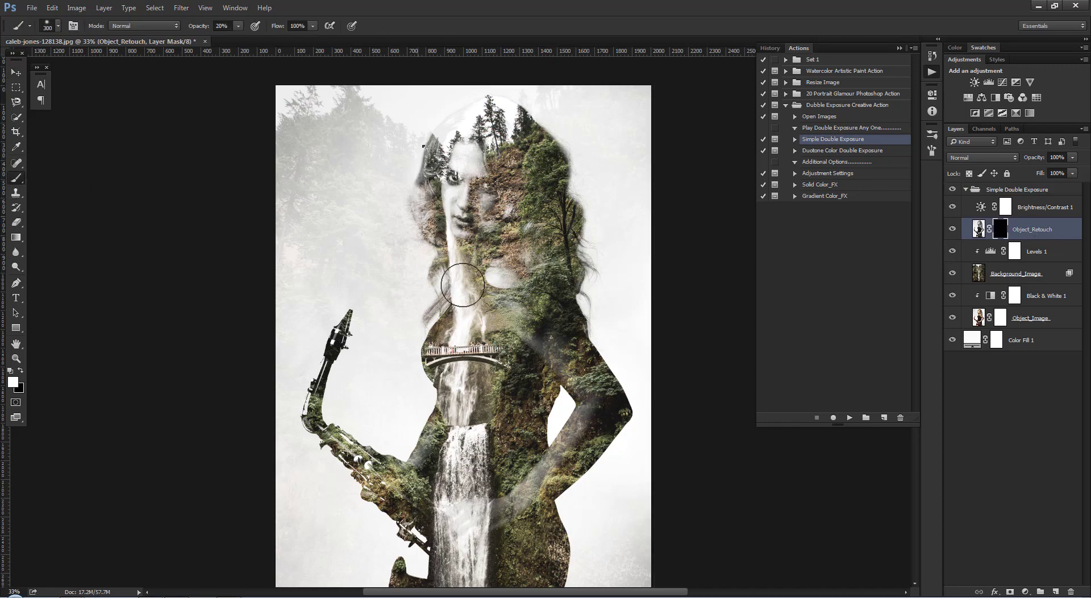
{"action": "right_click", "coordinate": [438, 261]}
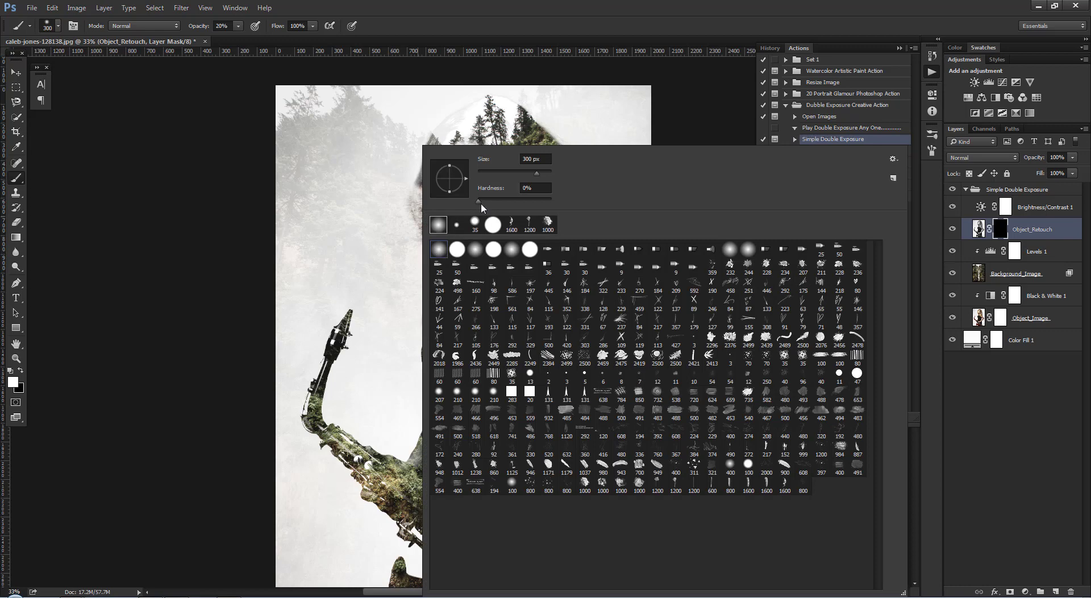
{"action": "left_click_drag", "start_coordinate": [480, 202], "coordinate": [498, 202]}
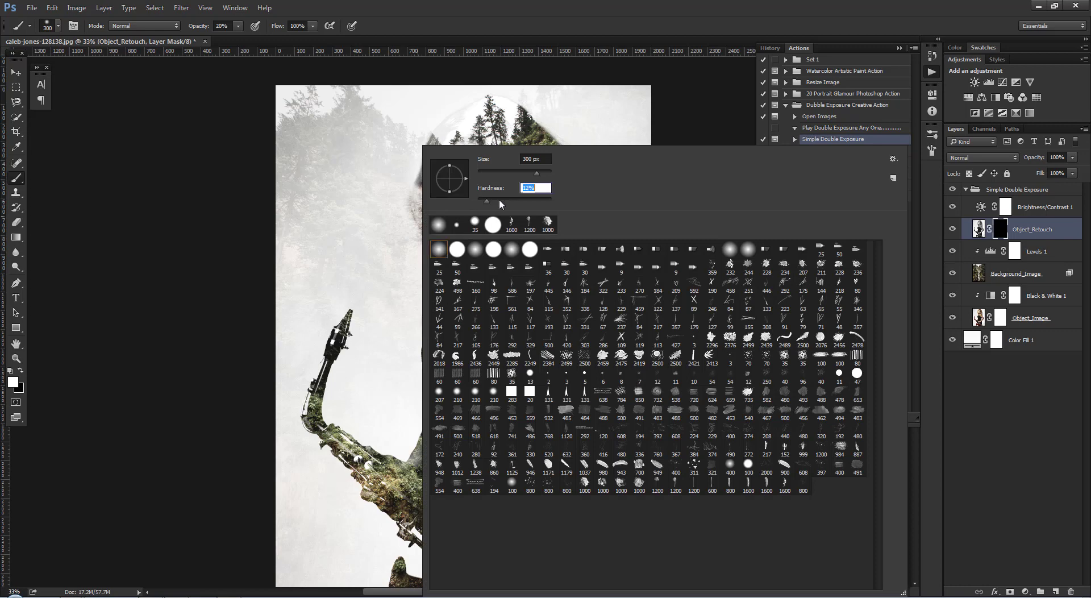
{"action": "left_click", "coordinate": [545, 160]}
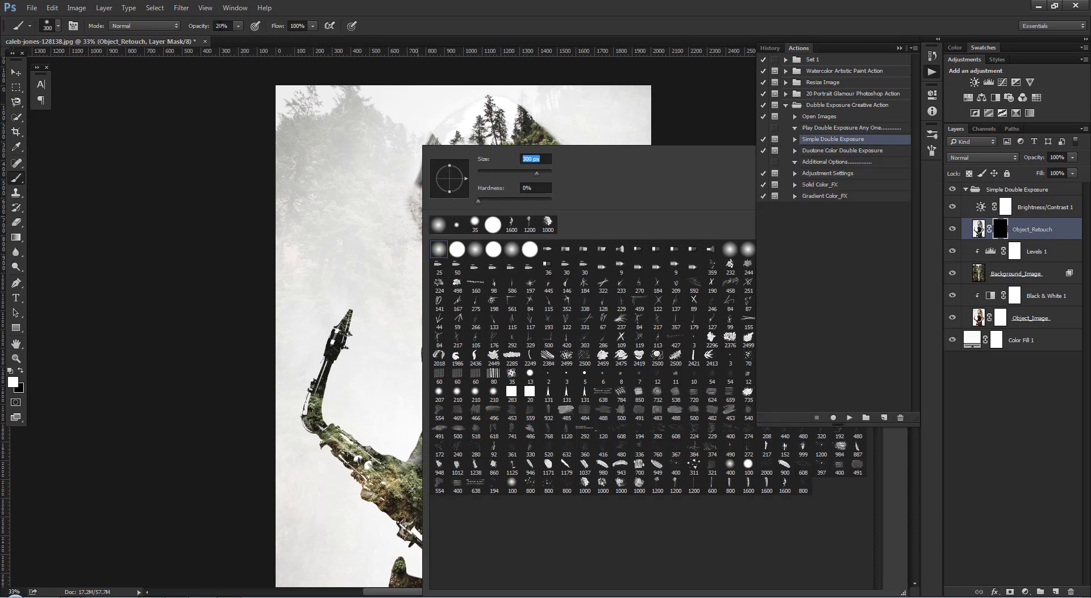
{"action": "left_click", "coordinate": [238, 25]}
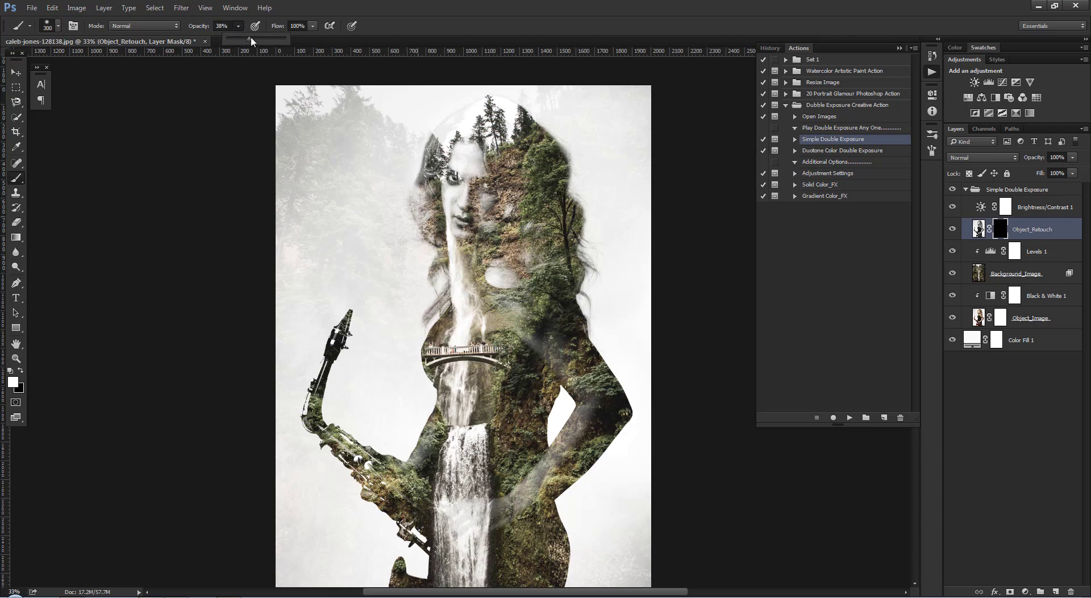
{"action": "left_click_drag", "start_coordinate": [251, 38], "coordinate": [238, 39]}
{"action": "left_click", "coordinate": [231, 26]}
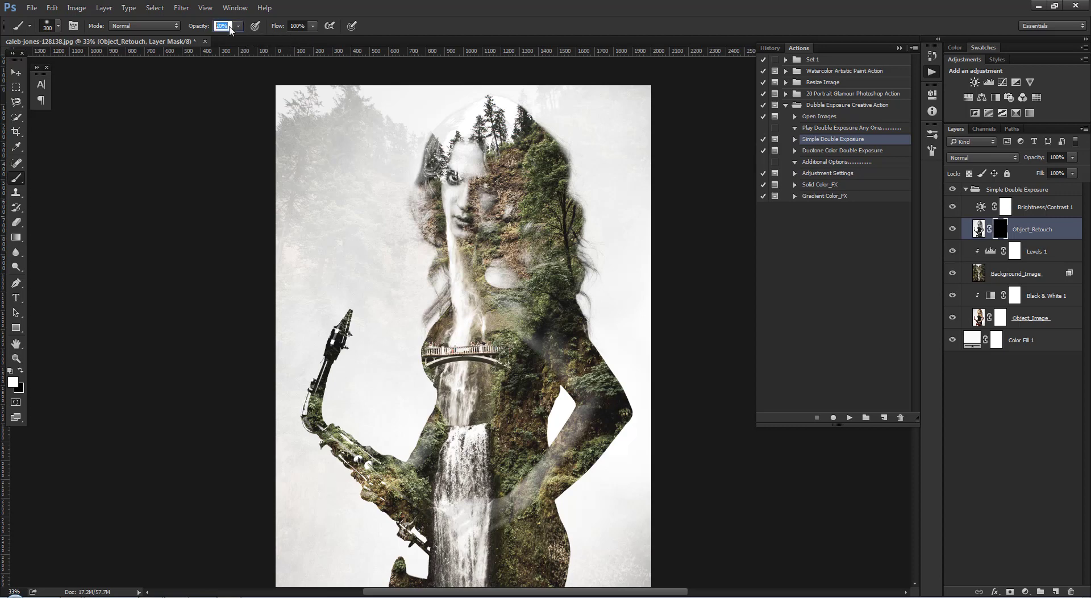
Step: Toggle the Black & White 1 adjustment off and on to compare colour
{"action": "left_click", "coordinate": [978, 228]}
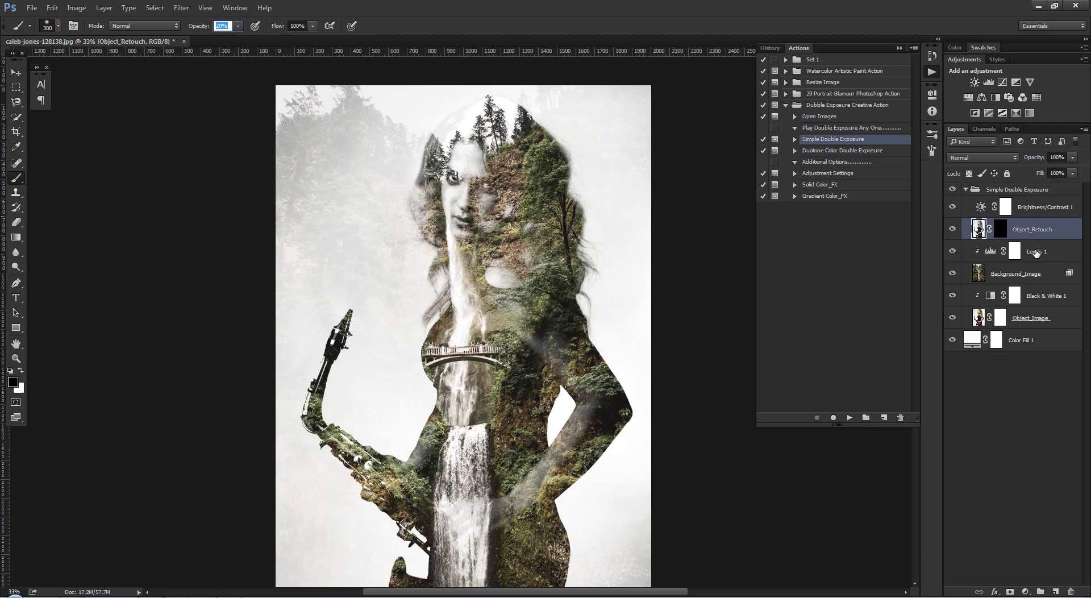
{"action": "left_click", "coordinate": [1000, 229]}
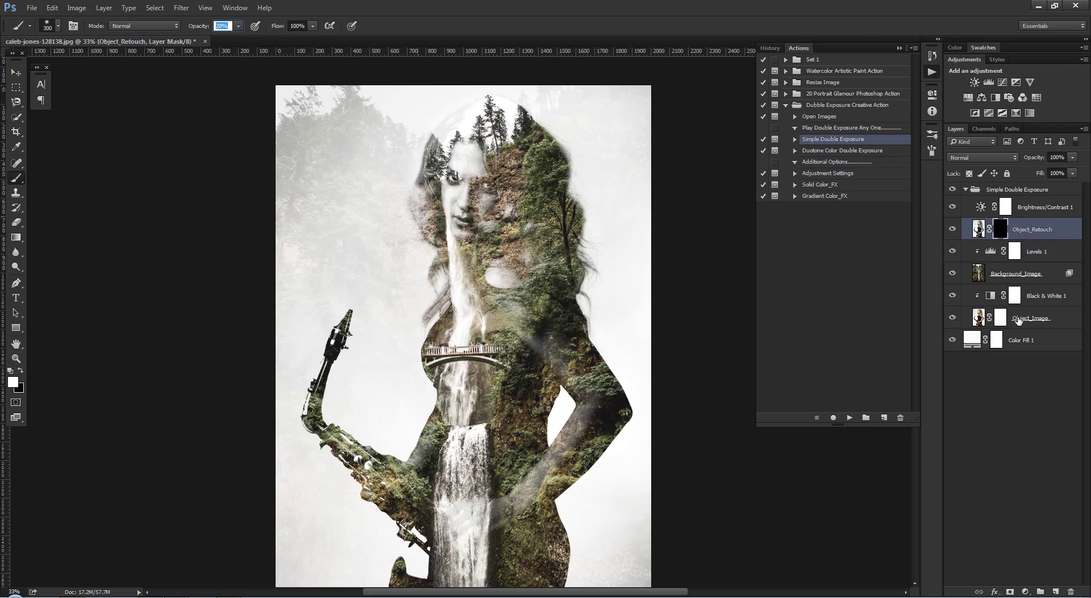
{"action": "left_click", "coordinate": [1019, 320]}
{"action": "left_click", "coordinate": [953, 317]}
{"action": "left_click", "coordinate": [952, 317]}
{"action": "left_click", "coordinate": [953, 295]}
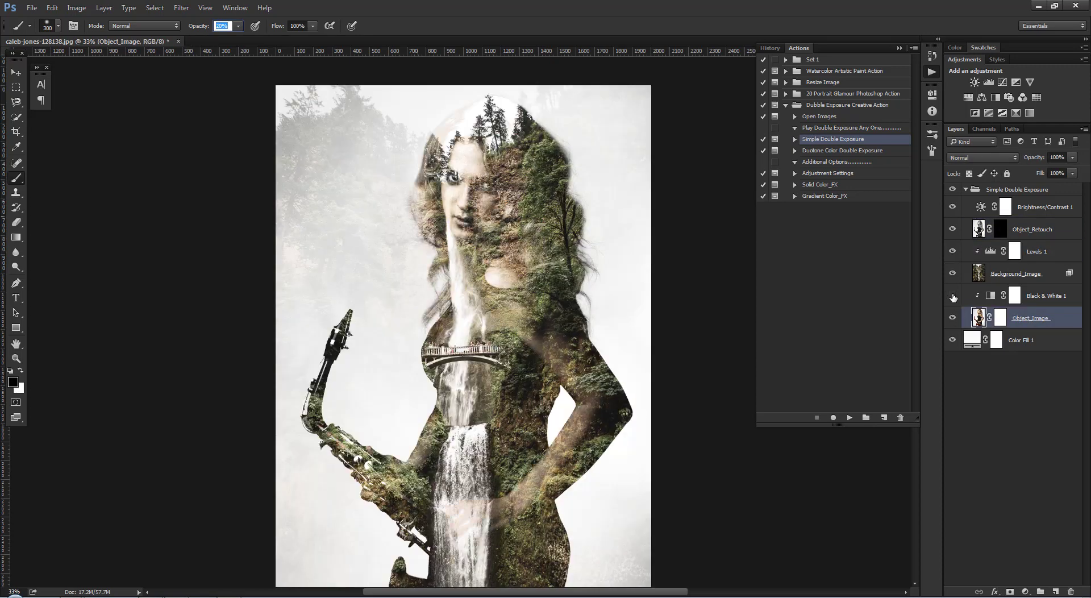
{"action": "left_click", "coordinate": [953, 296]}
{"action": "left_click", "coordinate": [953, 295]}
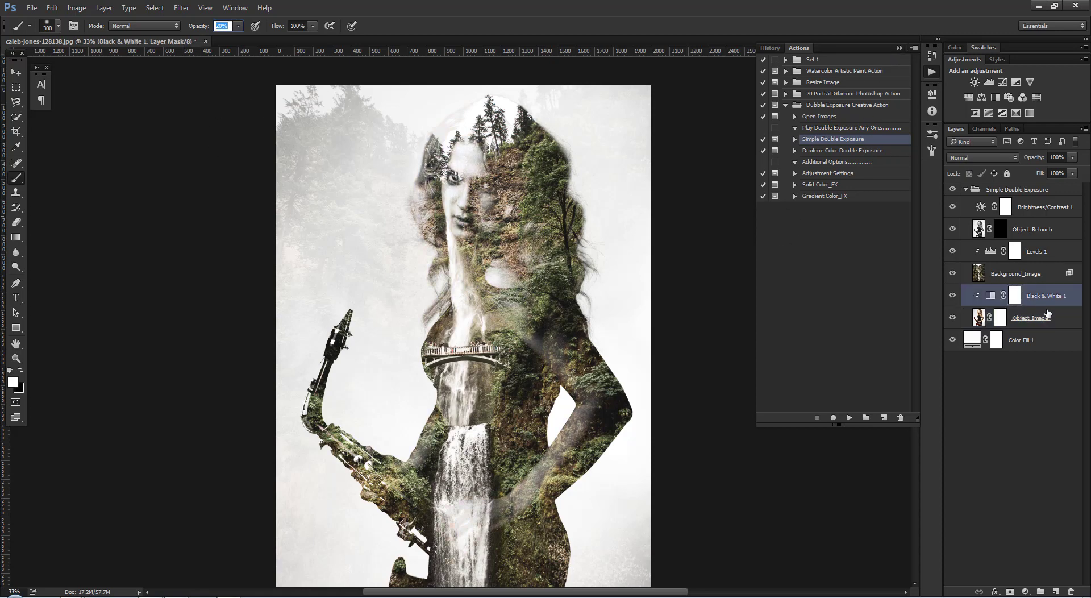
{"action": "left_click", "coordinate": [1012, 279]}
Step: Paint white over the face on the Object_Retouch mask to reveal it
{"action": "left_click", "coordinate": [1000, 229]}
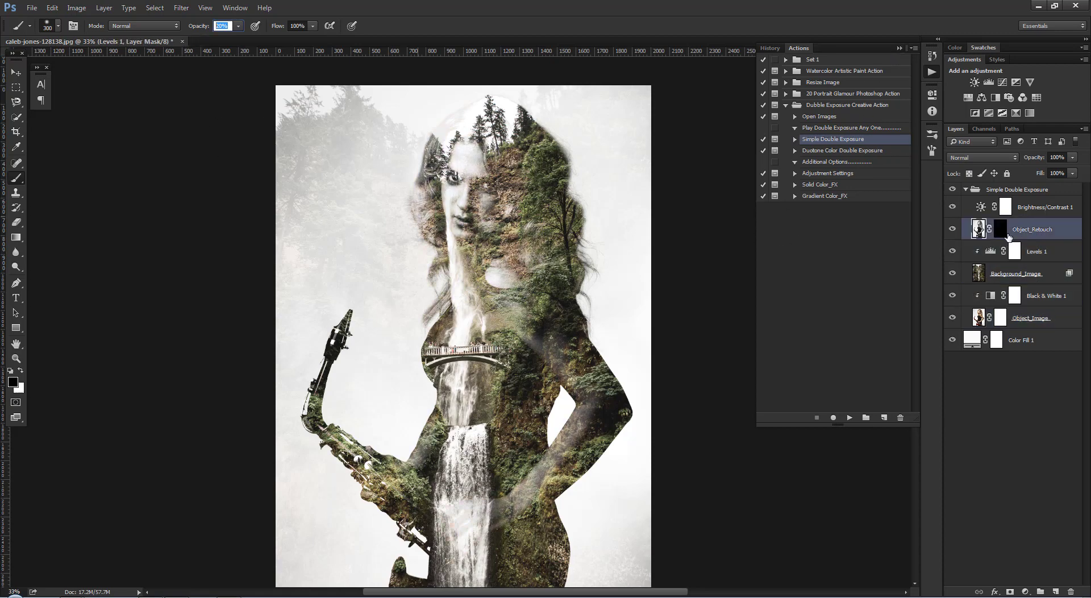
{"action": "key", "text": "x"}
{"action": "mouse_move", "coordinate": [475, 162]}
{"action": "left_mouse_down"}
{"action": "mouse_move", "coordinate": [465, 159]}
{"action": "mouse_move", "coordinate": [471, 220]}
{"action": "mouse_move", "coordinate": [480, 186]}
{"action": "left_mouse_up"}
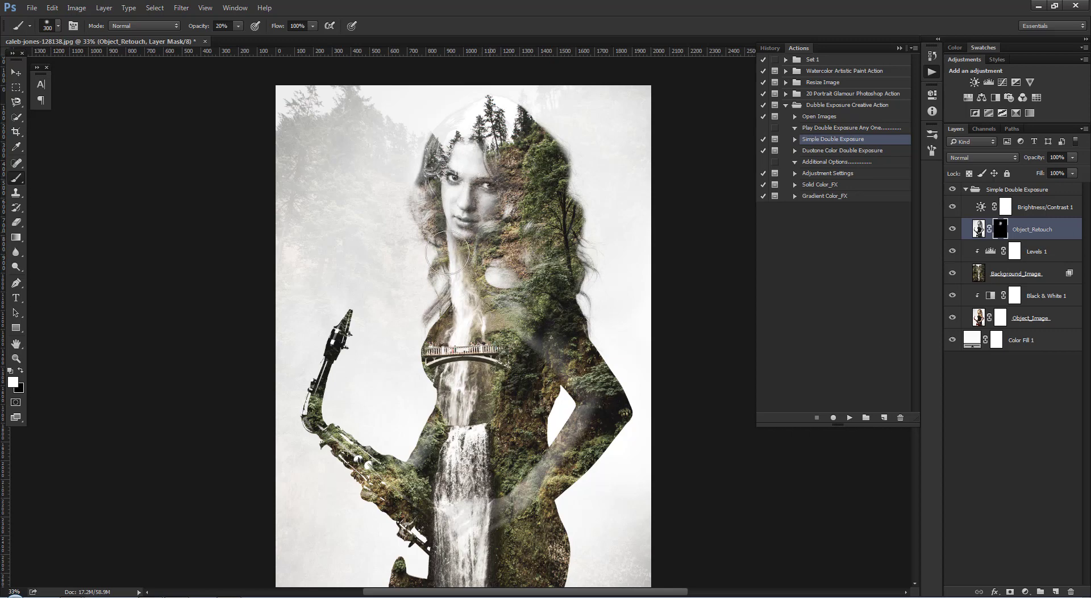
{"action": "left_click", "coordinate": [16, 72]}
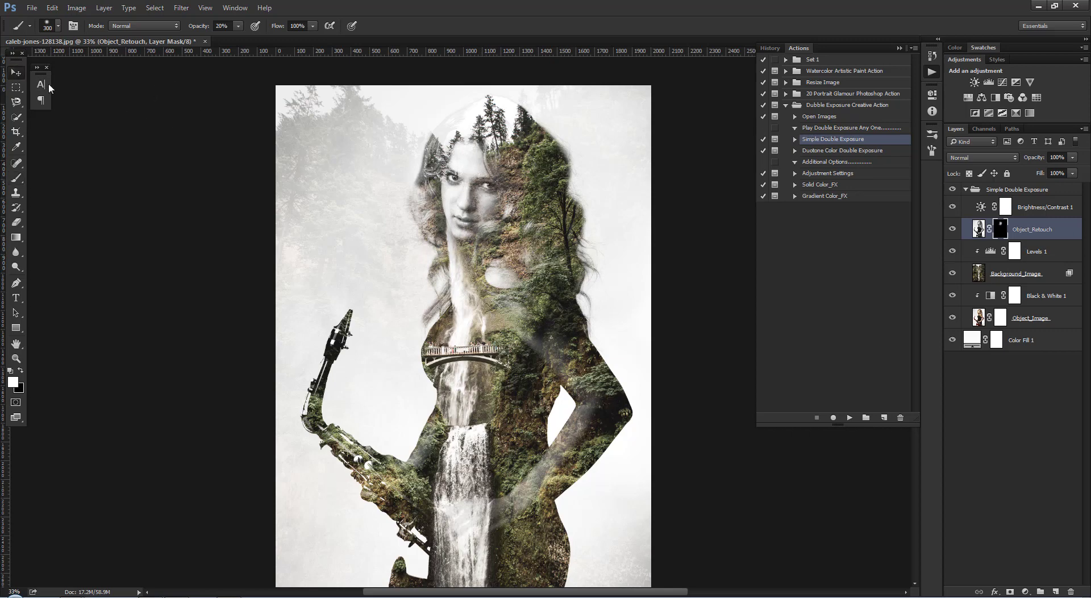
Step: Collapse the Simple Double Exposure group and run the Adjustment Settings action
{"action": "left_click", "coordinate": [972, 190]}
{"action": "left_click", "coordinate": [966, 190]}
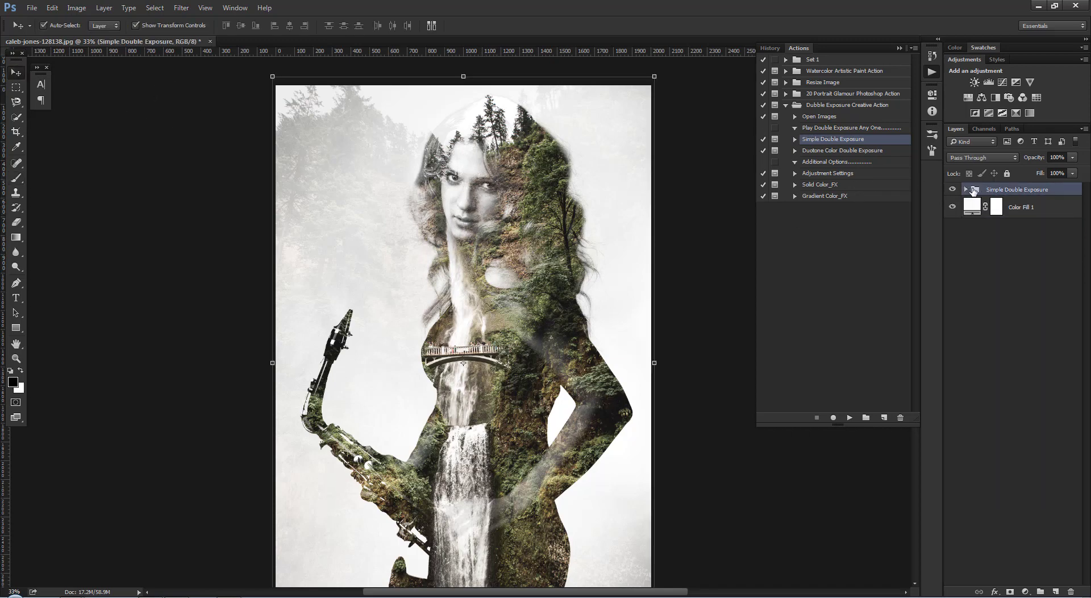
{"action": "left_click", "coordinate": [822, 163]}
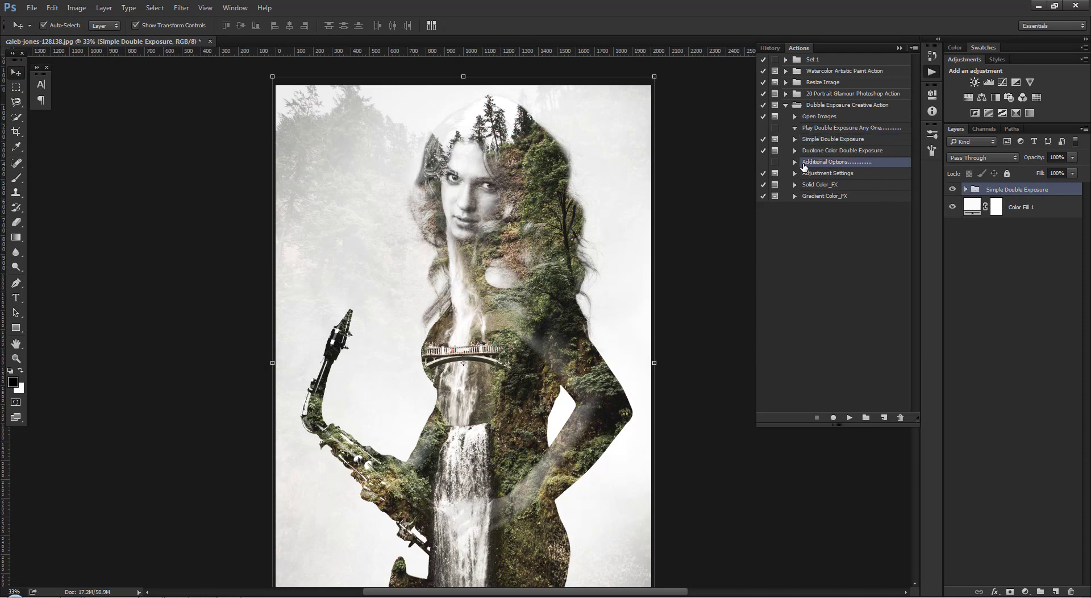
{"action": "left_click", "coordinate": [830, 174]}
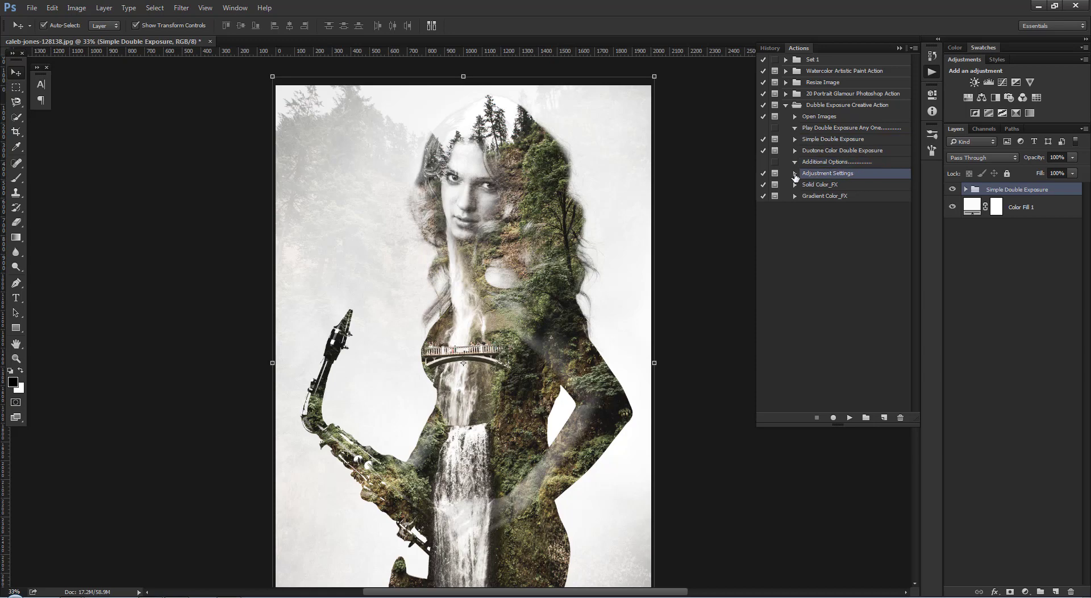
{"action": "left_click", "coordinate": [795, 173]}
{"action": "left_click", "coordinate": [794, 172]}
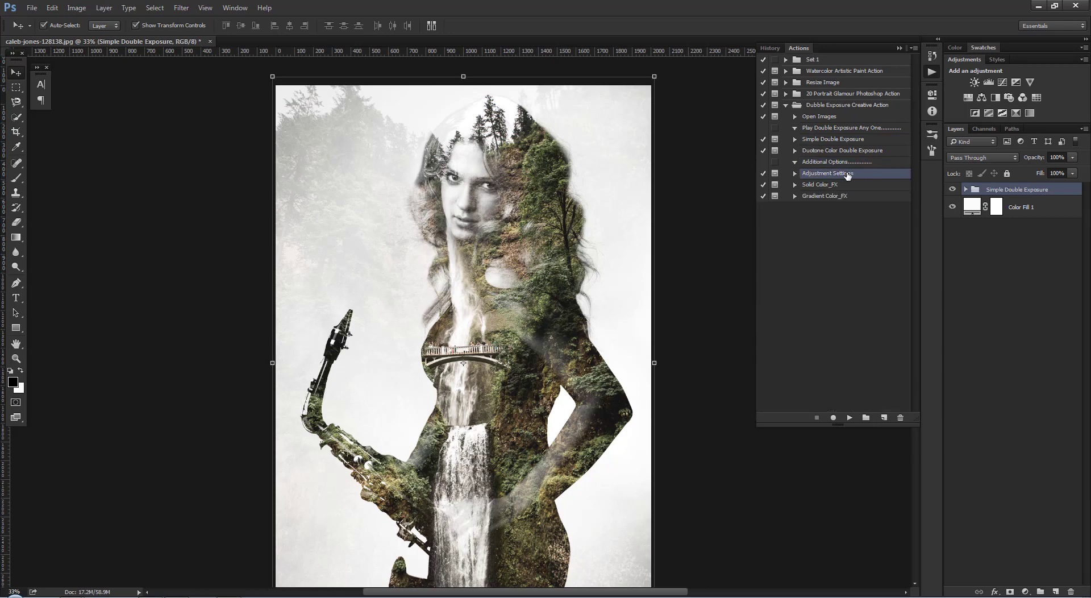
{"action": "left_click", "coordinate": [850, 418]}
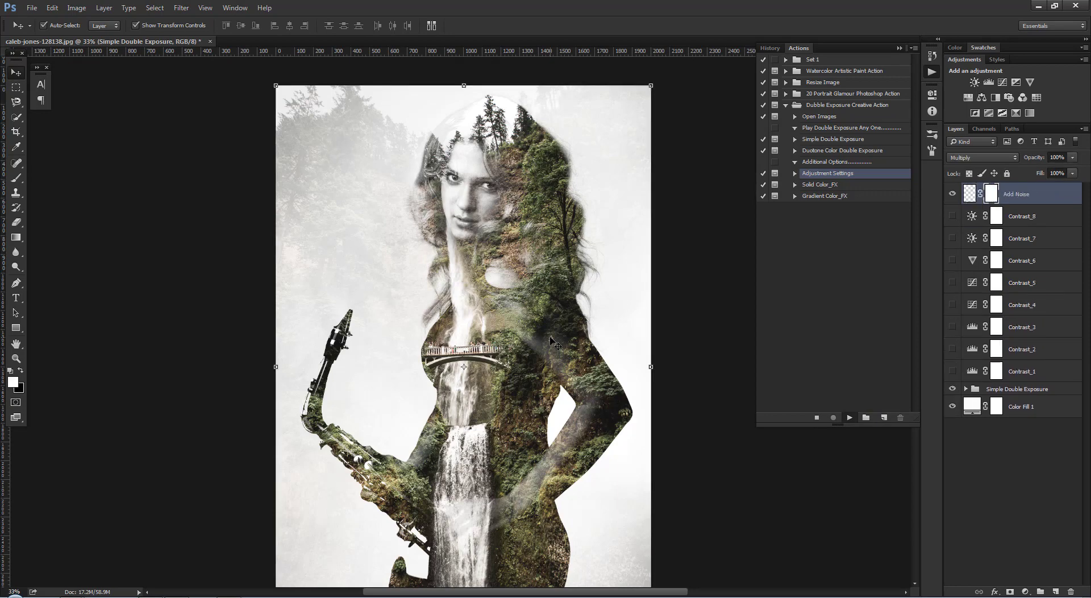
Step: Expand the Adjustment Contrast Settings group and turn on Contrast_1 to brighten the image
{"action": "left_click", "coordinate": [412, 233]}
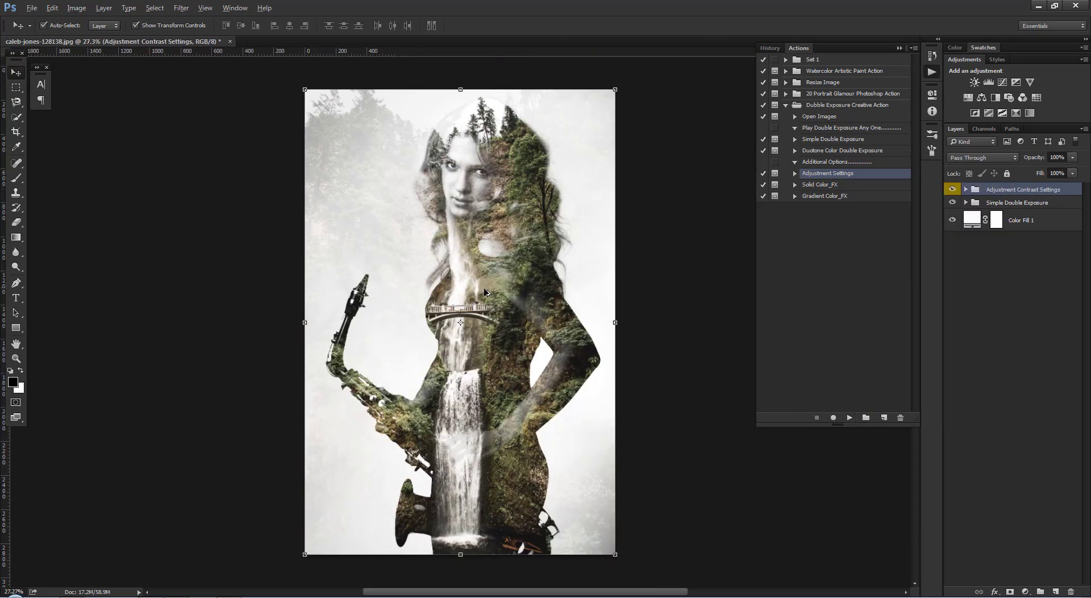
{"action": "scroll", "coordinate": [470, 172], "scroll_direction": "up", "scroll_amount": 2}
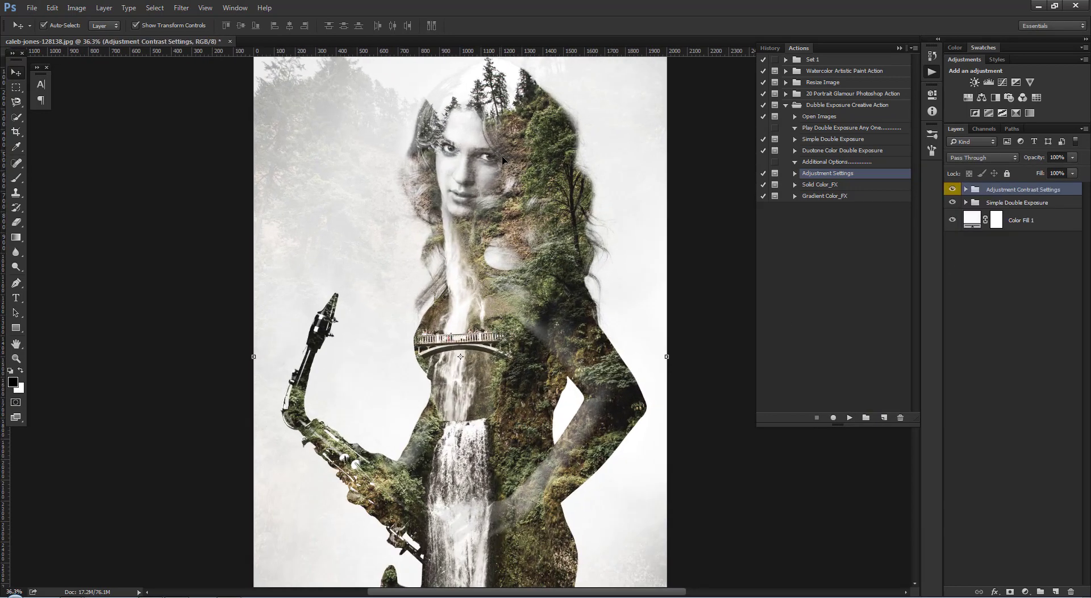
{"action": "left_click", "coordinate": [966, 190]}
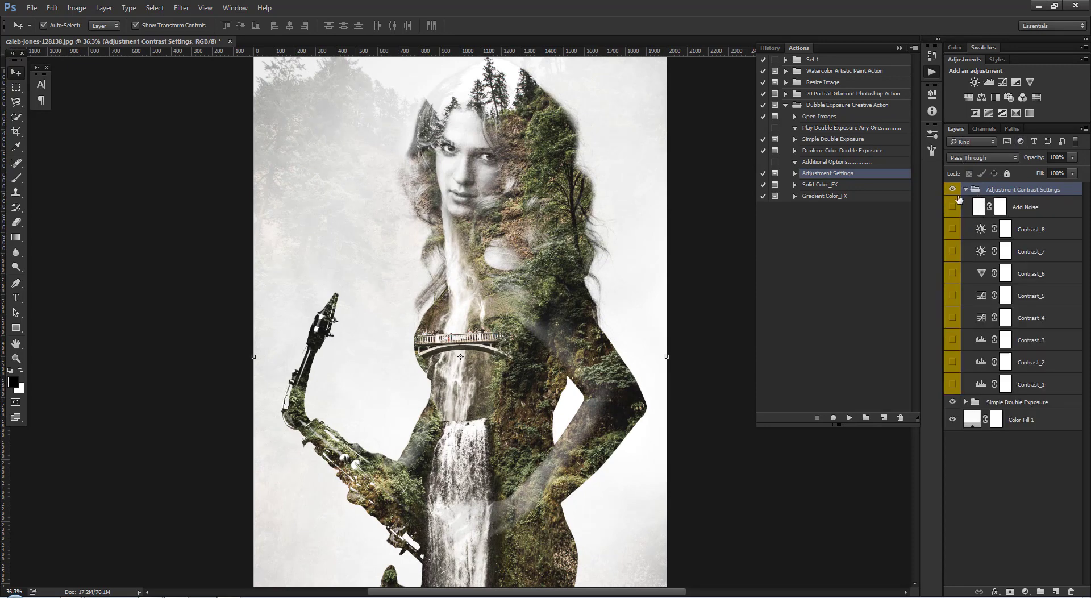
{"action": "left_click", "coordinate": [952, 384]}
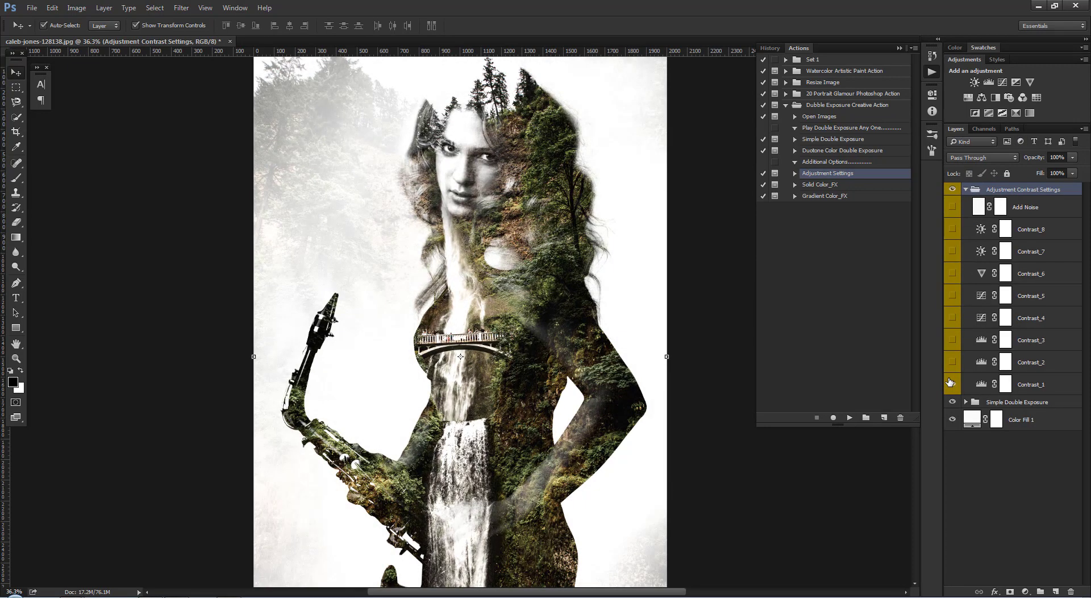
{"action": "scroll", "coordinate": [571, 431], "scroll_direction": "up", "scroll_amount": 1}
{"action": "scroll", "coordinate": [506, 130], "scroll_direction": "up", "scroll_amount": 4}
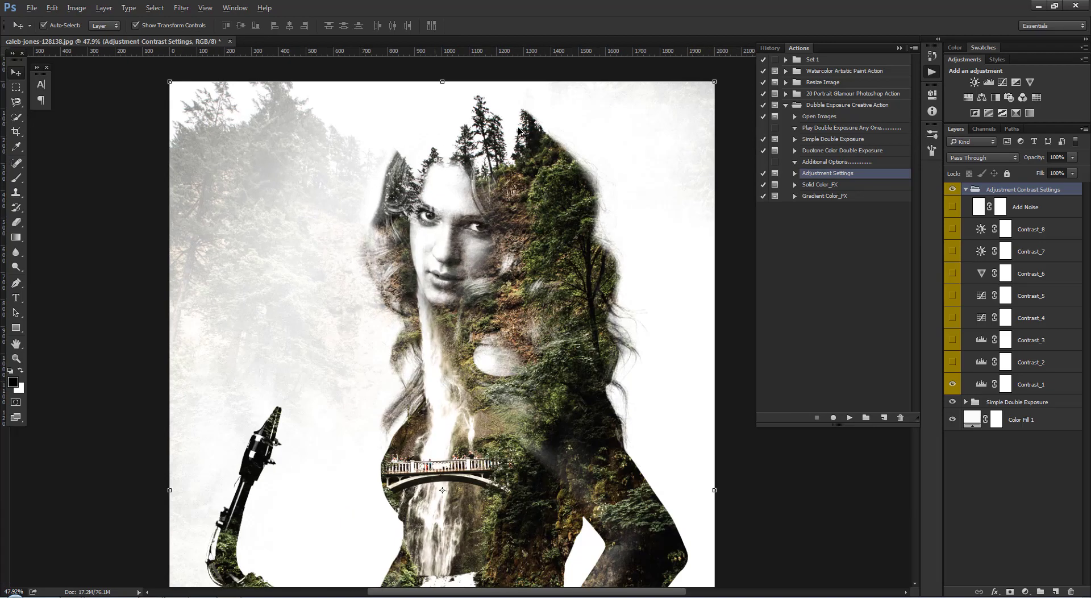
{"action": "scroll", "coordinate": [494, 125], "scroll_direction": "up", "scroll_amount": 1}
{"action": "scroll", "coordinate": [546, 119], "scroll_direction": "up", "scroll_amount": 2}
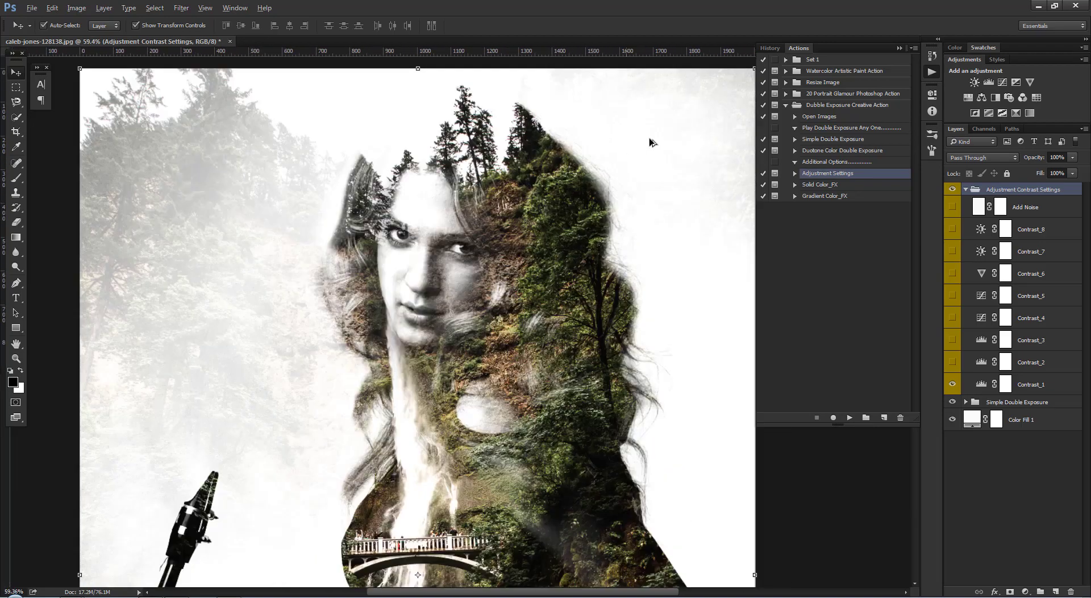
{"action": "scroll", "coordinate": [649, 114], "scroll_direction": "up", "scroll_amount": 2}
{"action": "scroll", "coordinate": [504, 107], "scroll_direction": "down", "scroll_amount": 3}
{"action": "scroll", "coordinate": [574, 134], "scroll_direction": "down", "scroll_amount": 2}
{"action": "scroll", "coordinate": [568, 146], "scroll_direction": "down", "scroll_amount": 3}
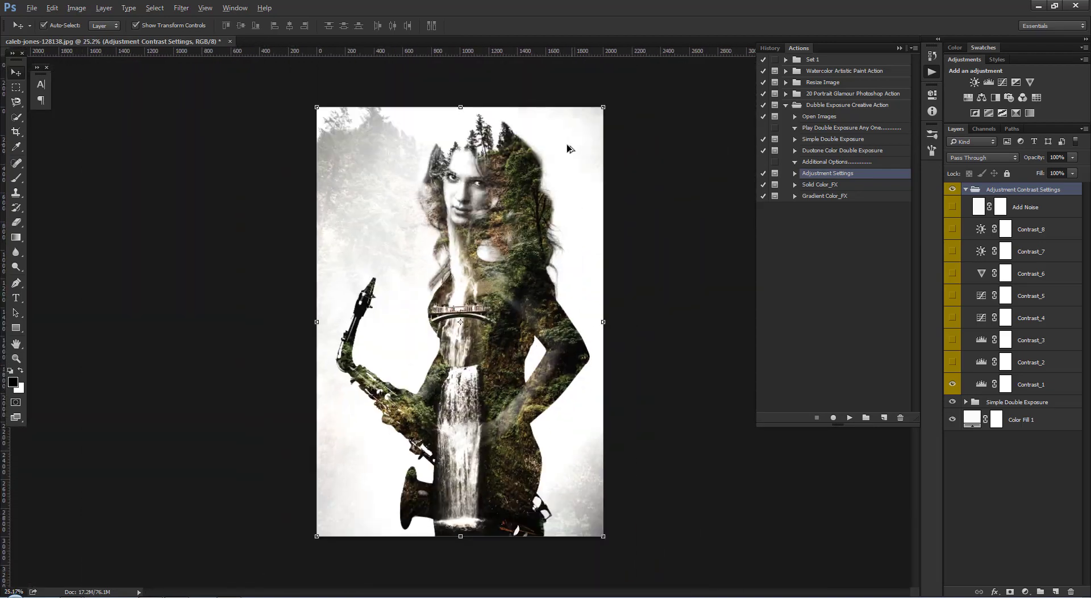
{"action": "scroll", "coordinate": [527, 137], "scroll_direction": "down", "scroll_amount": 2}
{"action": "scroll", "coordinate": [528, 138], "scroll_direction": "up", "scroll_amount": 2}
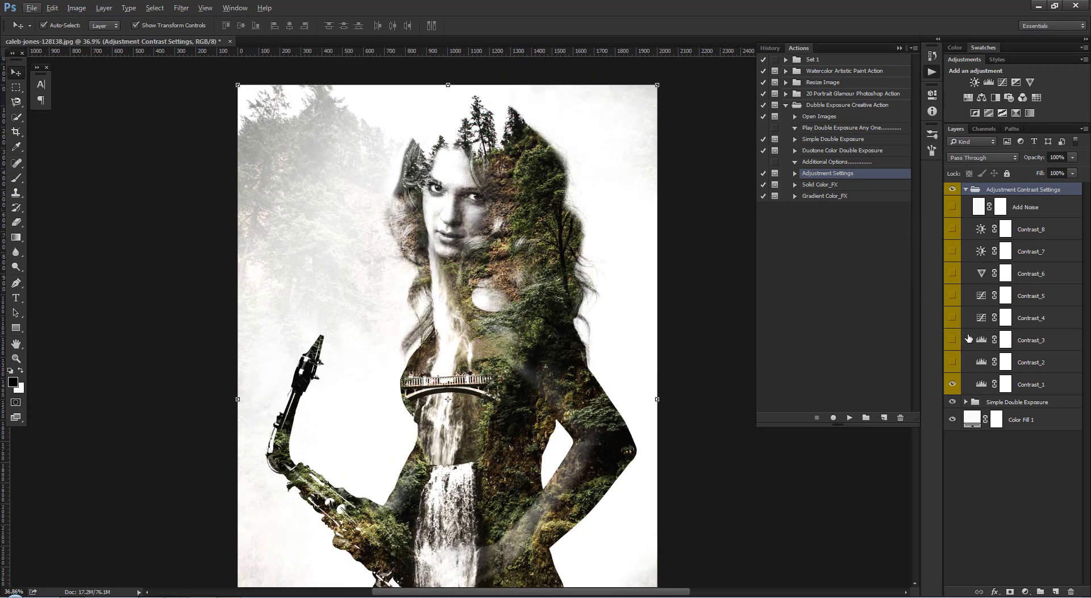
Step: Preview Contrast_1 through Contrast_8 one at a time, hide Add Noise, then re-enable Contrast_1 and Contrast_3
{"action": "left_click", "coordinate": [952, 384]}
{"action": "left_click", "coordinate": [953, 362]}
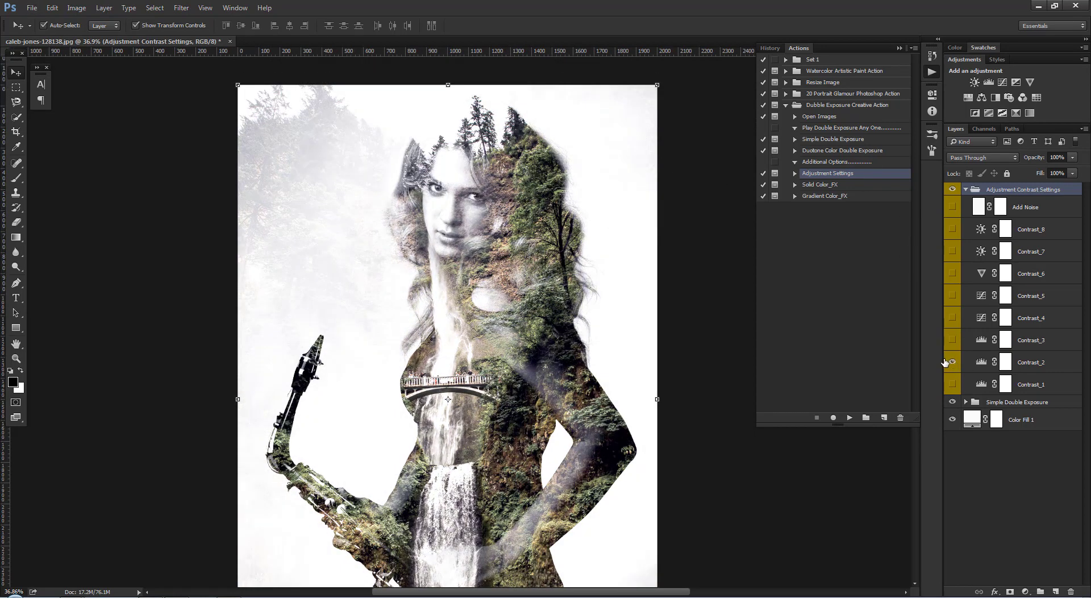
{"action": "left_click", "coordinate": [952, 362]}
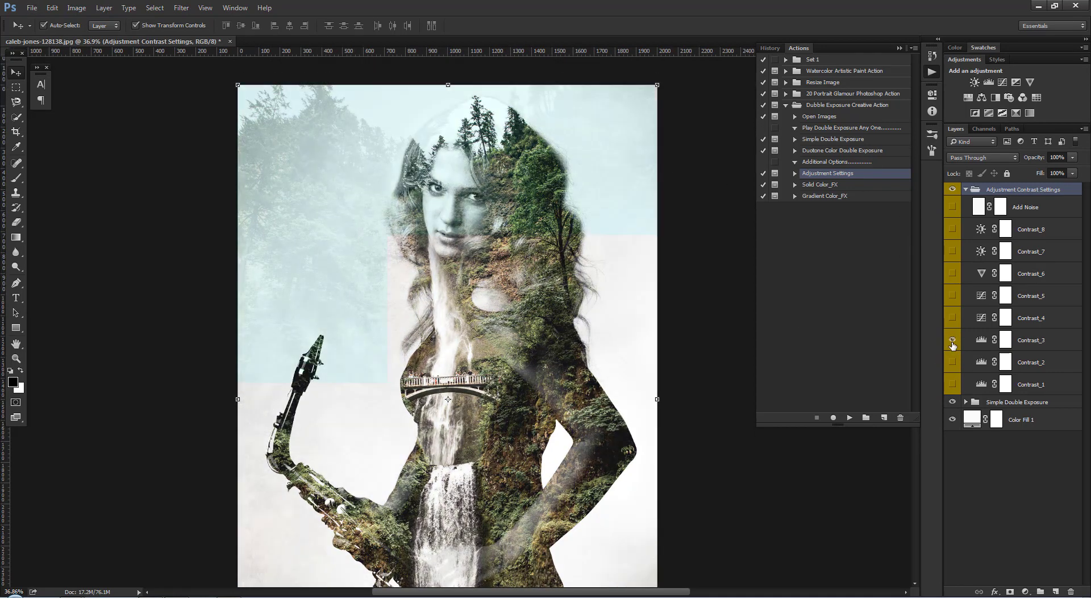
{"action": "left_click", "coordinate": [953, 340]}
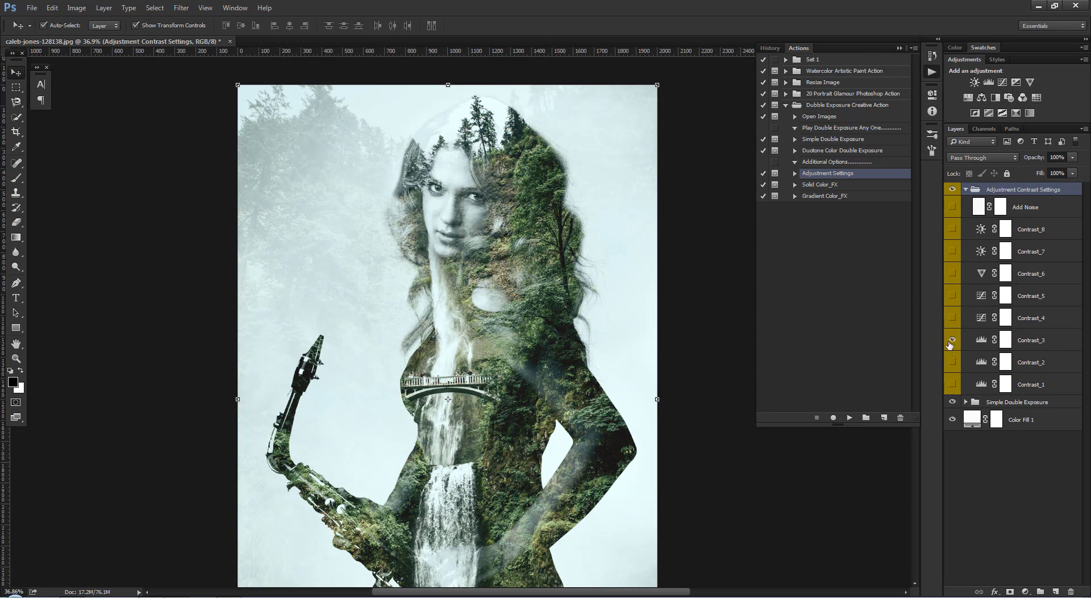
{"action": "left_click", "coordinate": [952, 340]}
{"action": "left_click", "coordinate": [952, 318]}
{"action": "left_click", "coordinate": [952, 318]}
{"action": "left_click", "coordinate": [952, 295]}
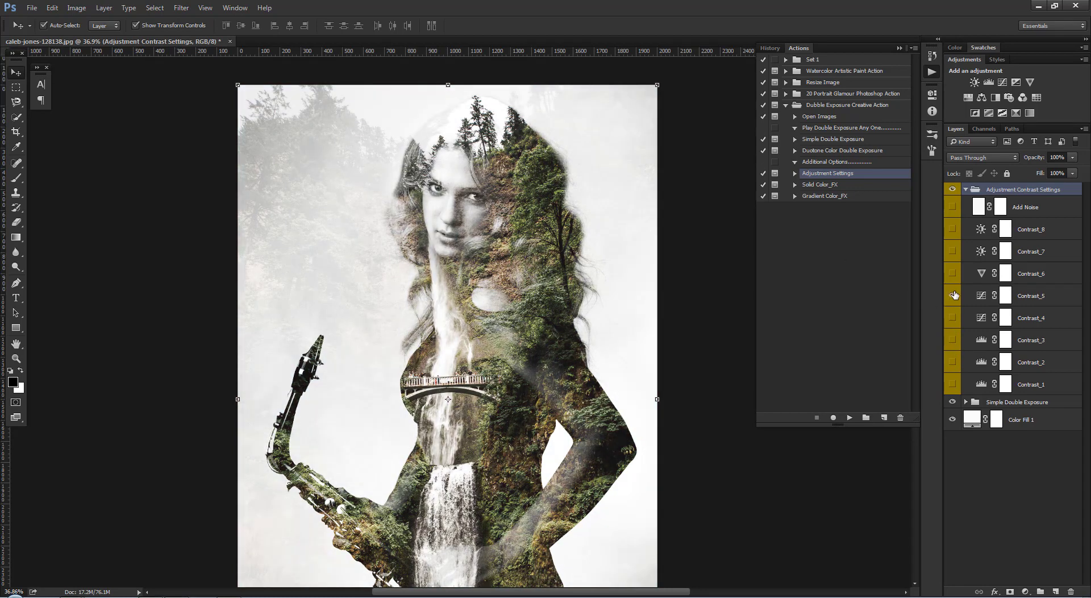
{"action": "left_click", "coordinate": [952, 296]}
{"action": "left_click", "coordinate": [953, 273]}
{"action": "left_click", "coordinate": [953, 251]}
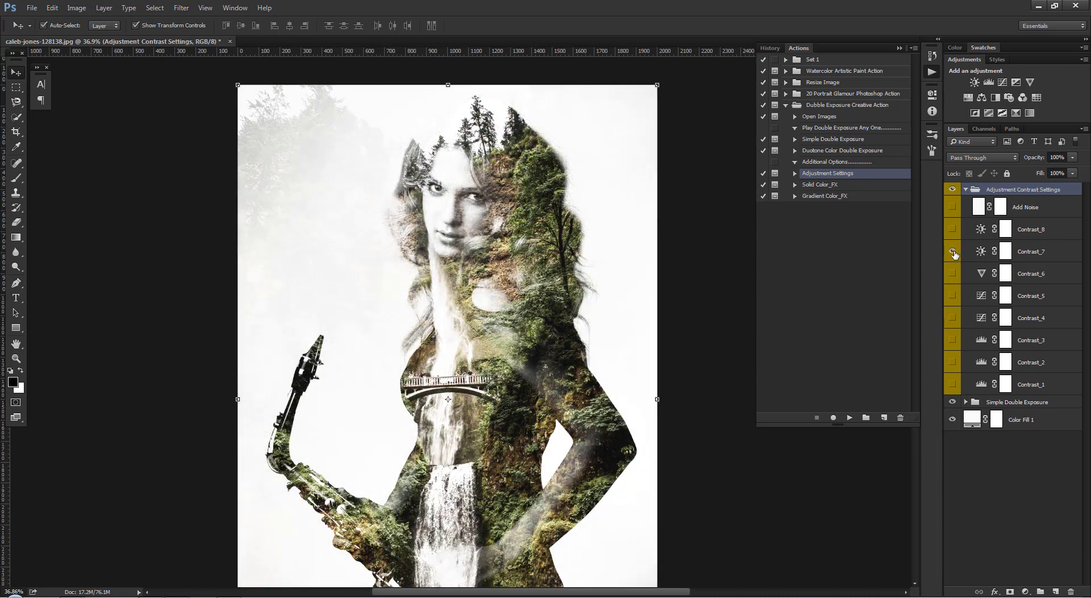
{"action": "left_click", "coordinate": [953, 252]}
{"action": "left_click", "coordinate": [952, 229]}
{"action": "left_click", "coordinate": [952, 230]}
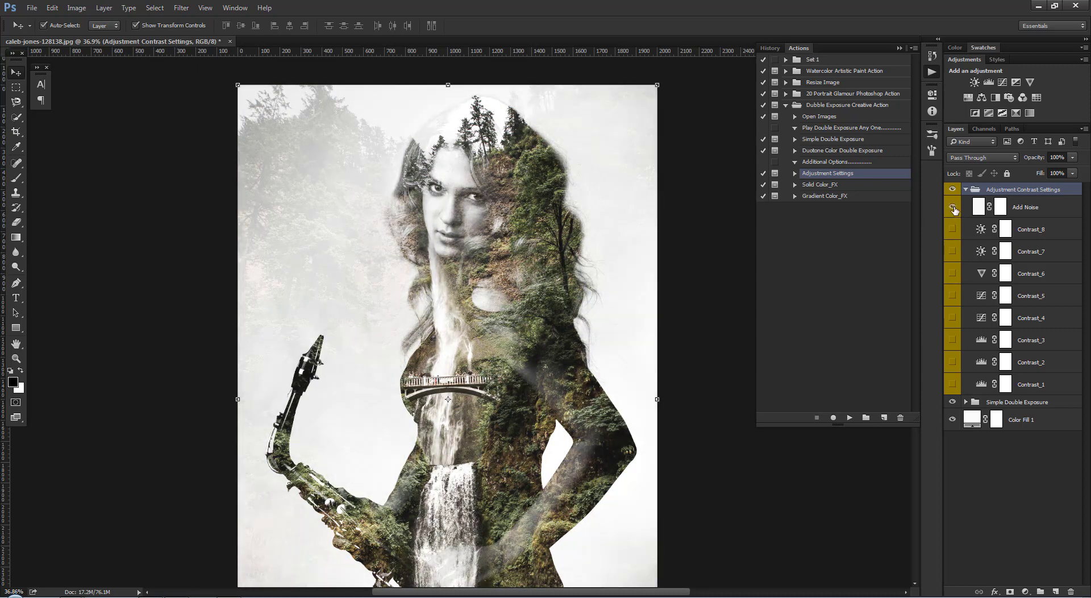
{"action": "left_click", "coordinate": [953, 208]}
{"action": "left_click", "coordinate": [952, 384]}
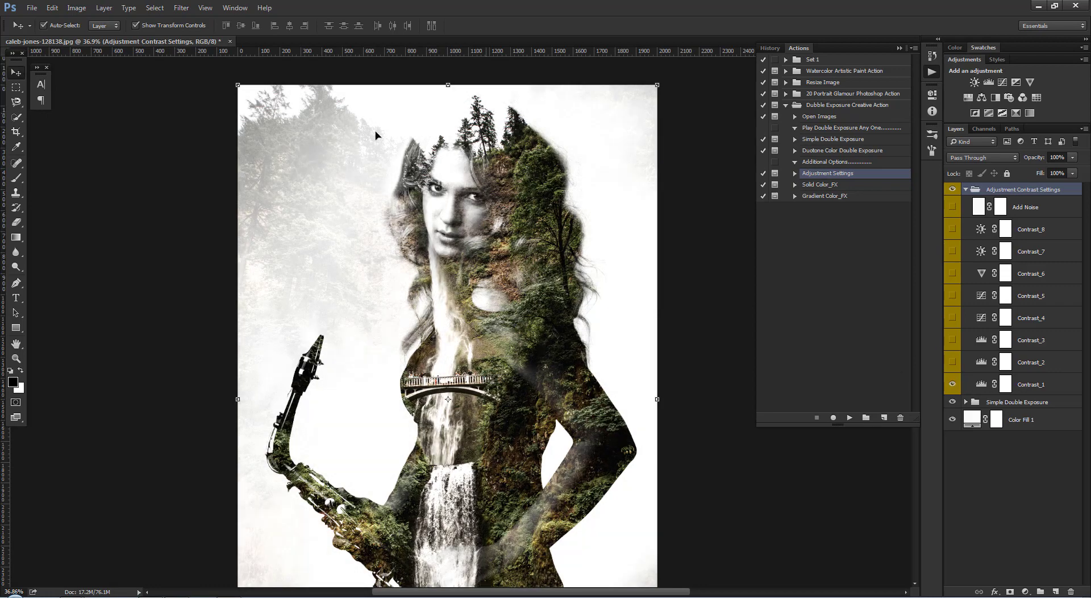
{"action": "left_click", "coordinate": [953, 340]}
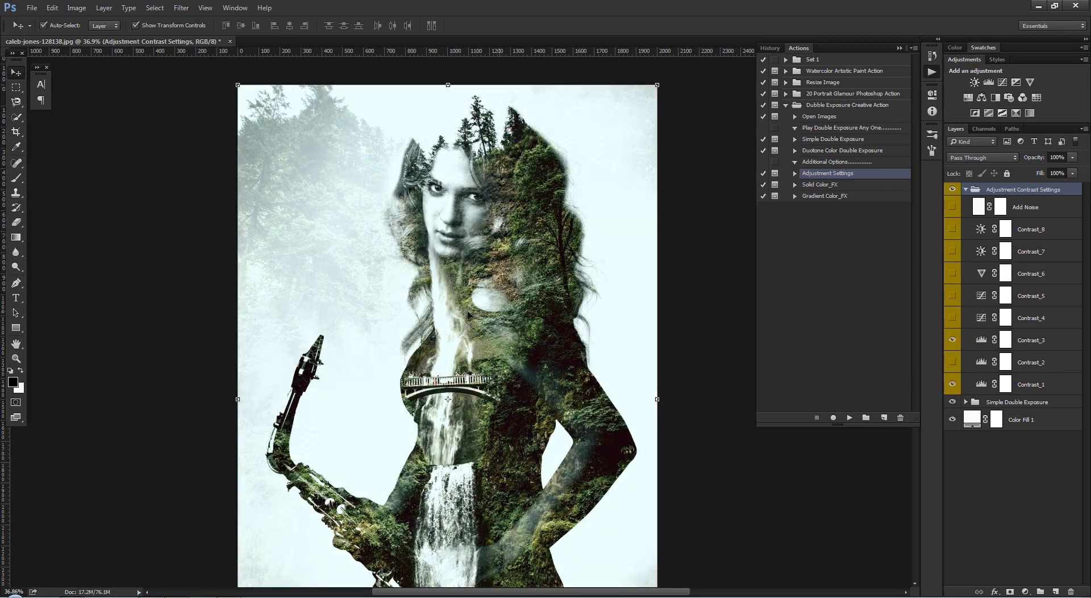
Step: Swap Contrast_1 for Contrast_2 and compare the look with Contrast_3 switched off
{"action": "scroll", "coordinate": [467, 314], "scroll_direction": "down", "scroll_amount": 3}
{"action": "scroll", "coordinate": [478, 336], "scroll_direction": "down", "scroll_amount": 2}
{"action": "scroll", "coordinate": [495, 364], "scroll_direction": "up", "scroll_amount": 2}
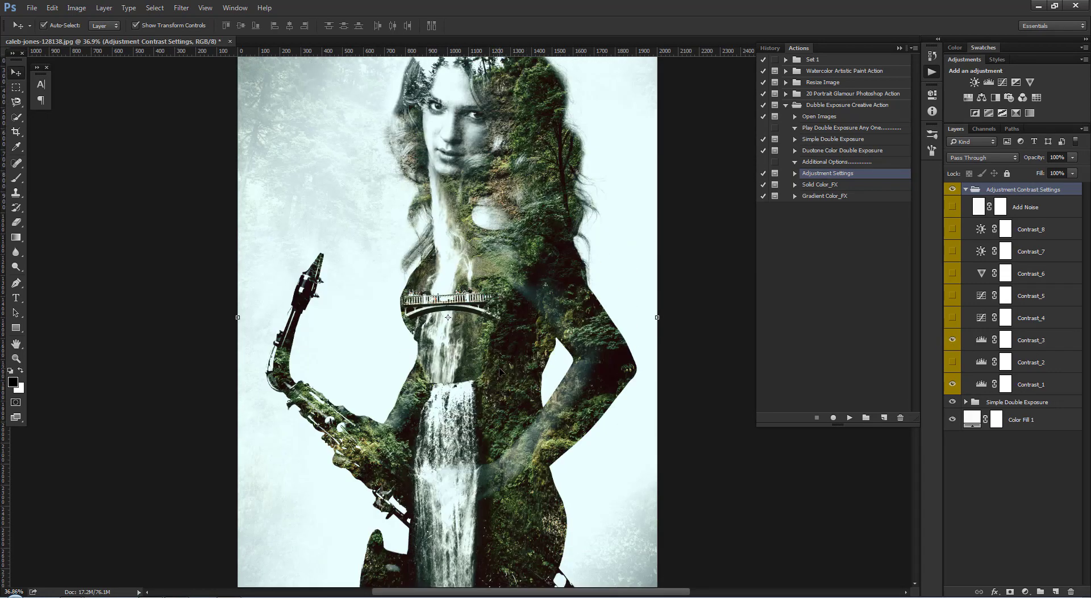
{"action": "scroll", "coordinate": [499, 371], "scroll_direction": "down", "scroll_amount": 2}
{"action": "scroll", "coordinate": [497, 318], "scroll_direction": "down", "scroll_amount": 2}
{"action": "scroll", "coordinate": [506, 256], "scroll_direction": "up", "scroll_amount": 2}
{"action": "scroll", "coordinate": [516, 190], "scroll_direction": "up", "scroll_amount": 1}
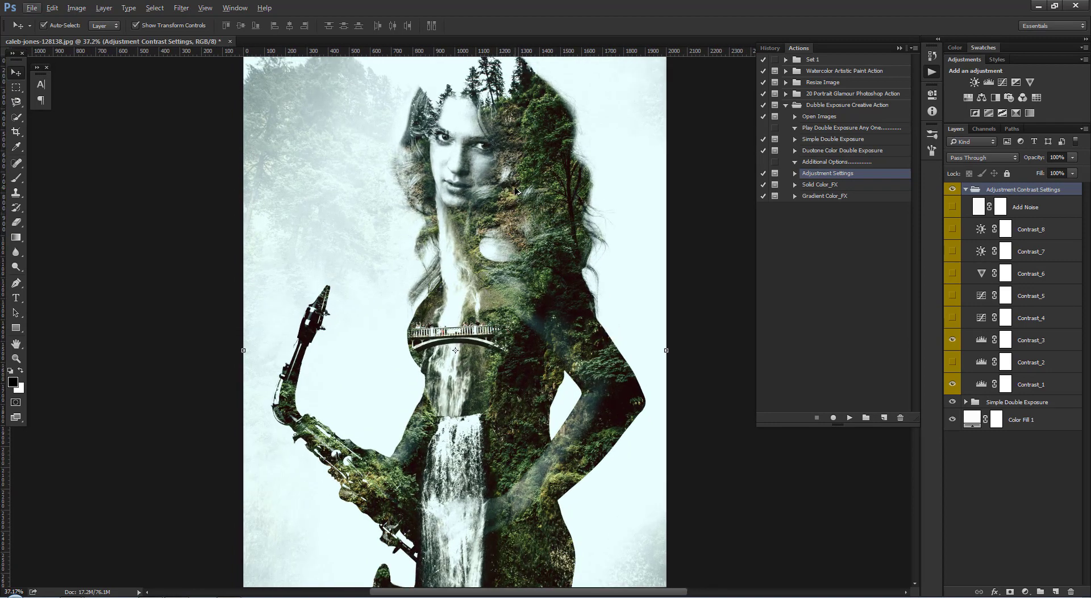
{"action": "scroll", "coordinate": [512, 189], "scroll_direction": "up", "scroll_amount": 1}
{"action": "scroll", "coordinate": [500, 187], "scroll_direction": "down", "scroll_amount": 1}
{"action": "scroll", "coordinate": [485, 183], "scroll_direction": "down", "scroll_amount": 1}
{"action": "scroll", "coordinate": [471, 179], "scroll_direction": "up", "scroll_amount": 1}
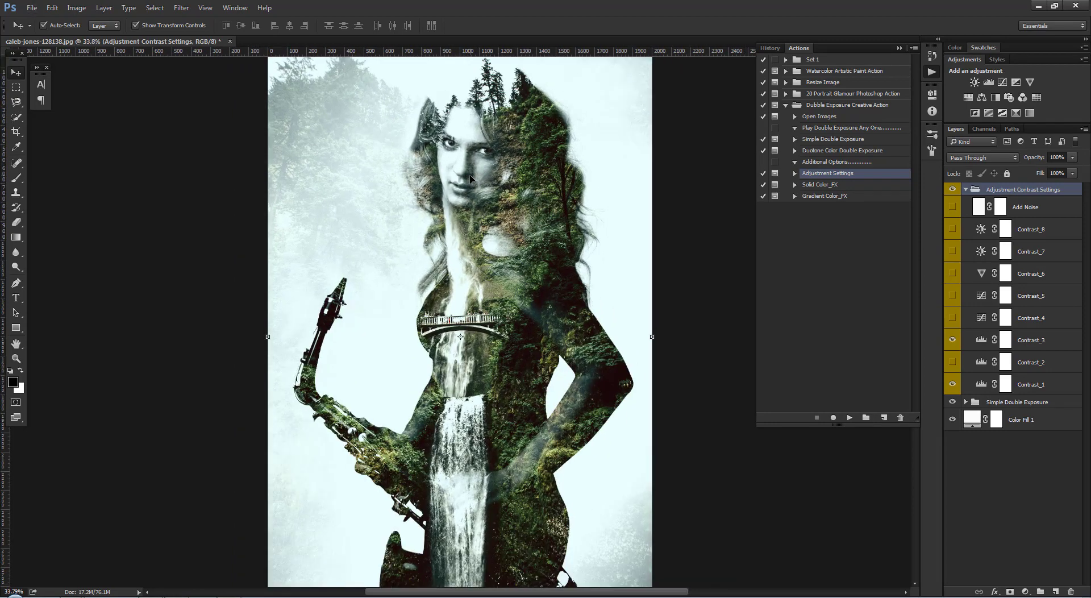
{"action": "scroll", "coordinate": [470, 178], "scroll_direction": "up", "scroll_amount": 1}
{"action": "left_click", "coordinate": [953, 384]}
{"action": "left_click", "coordinate": [952, 362]}
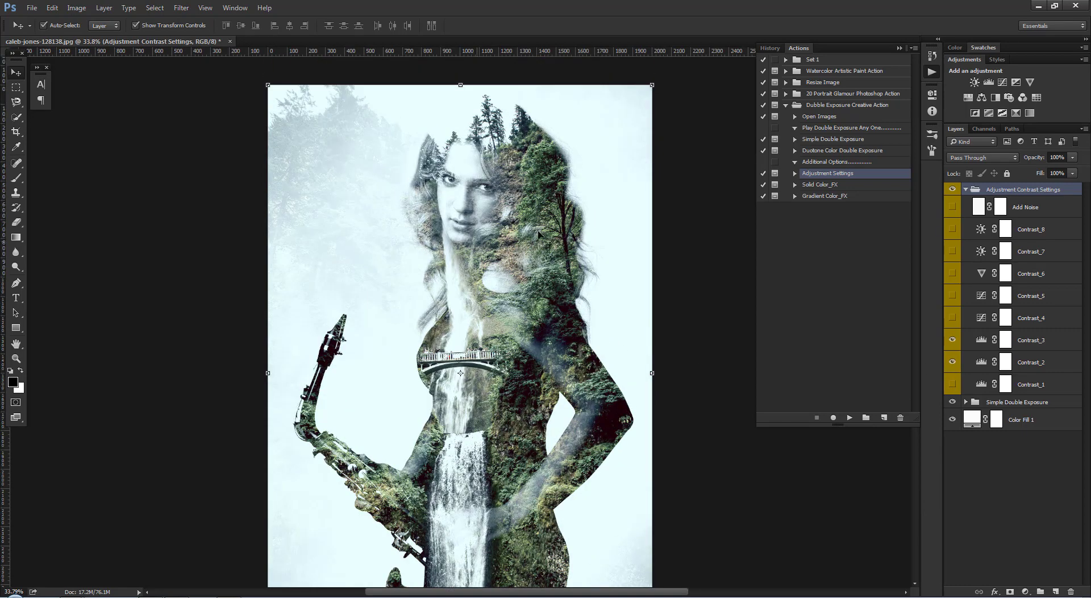
{"action": "left_click", "coordinate": [952, 363]}
{"action": "left_click", "coordinate": [952, 339]}
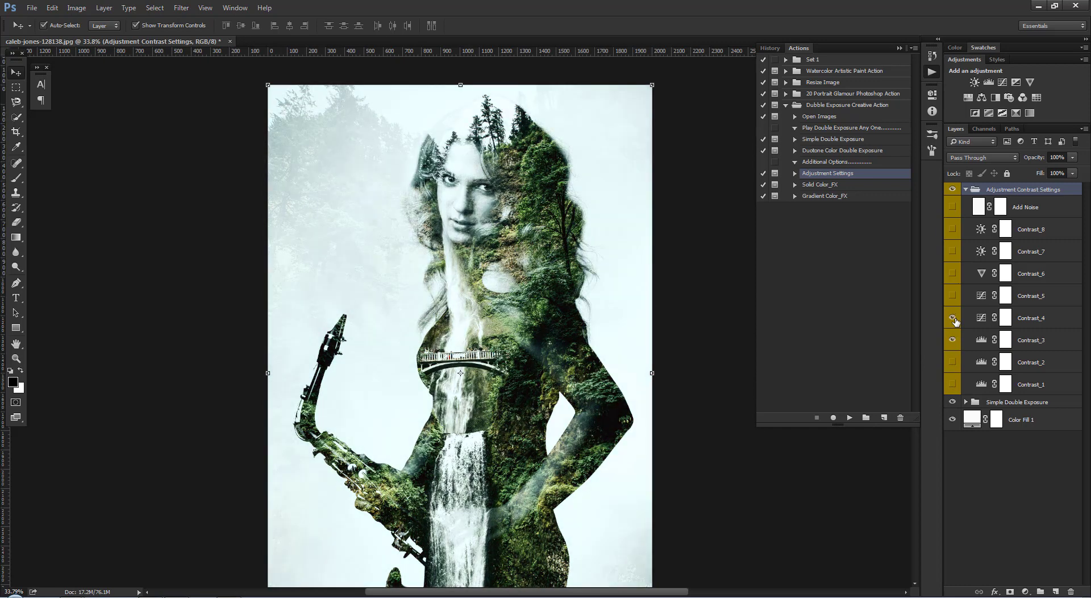
Step: Compare Contrast_4 against Contrast_2, finishing with Contrast_2 on and Contrast_4 off
{"action": "scroll", "coordinate": [504, 270], "scroll_direction": "down", "scroll_amount": 3}
{"action": "scroll", "coordinate": [504, 269], "scroll_direction": "up", "scroll_amount": 2}
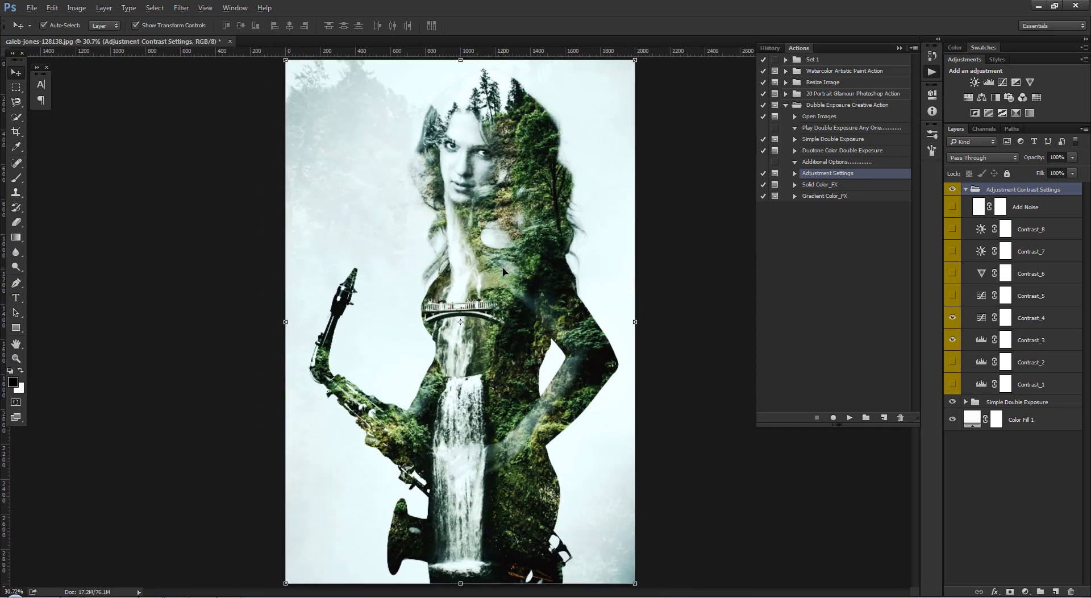
{"action": "left_click", "coordinate": [952, 318]}
{"action": "left_click", "coordinate": [953, 362]}
{"action": "scroll", "coordinate": [522, 158], "scroll_direction": "up", "scroll_amount": 2}
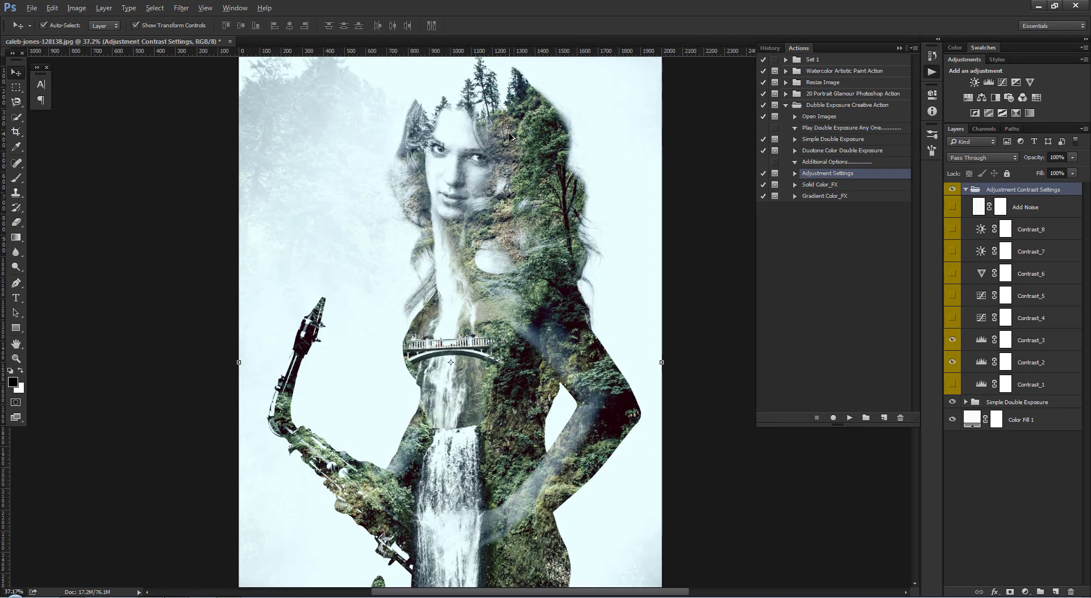
{"action": "scroll", "coordinate": [522, 158], "scroll_direction": "down", "scroll_amount": 1}
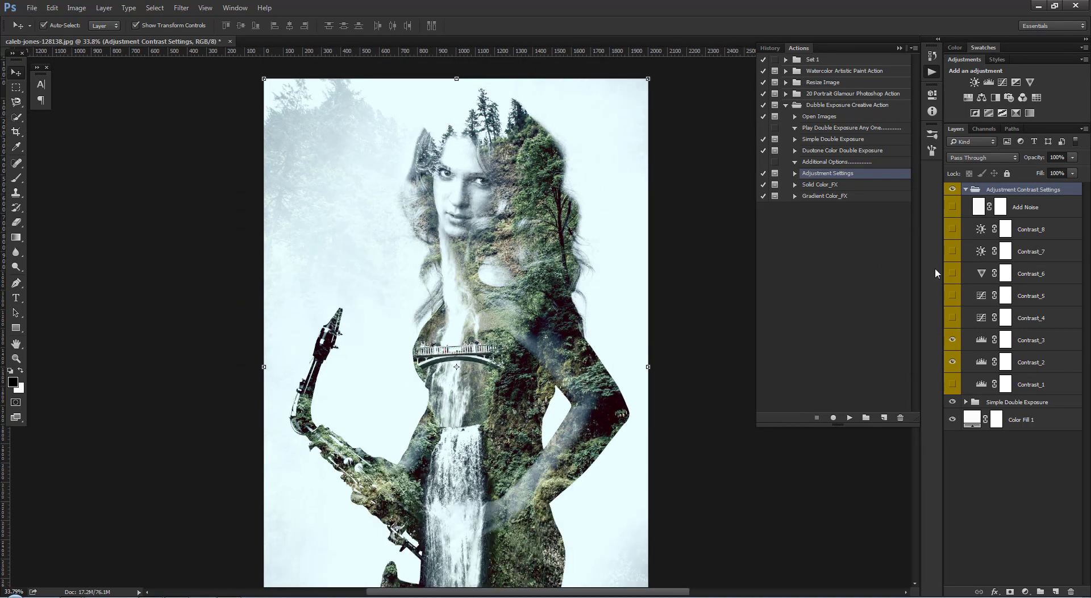
{"action": "left_click", "coordinate": [952, 318]}
{"action": "left_click", "coordinate": [953, 362]}
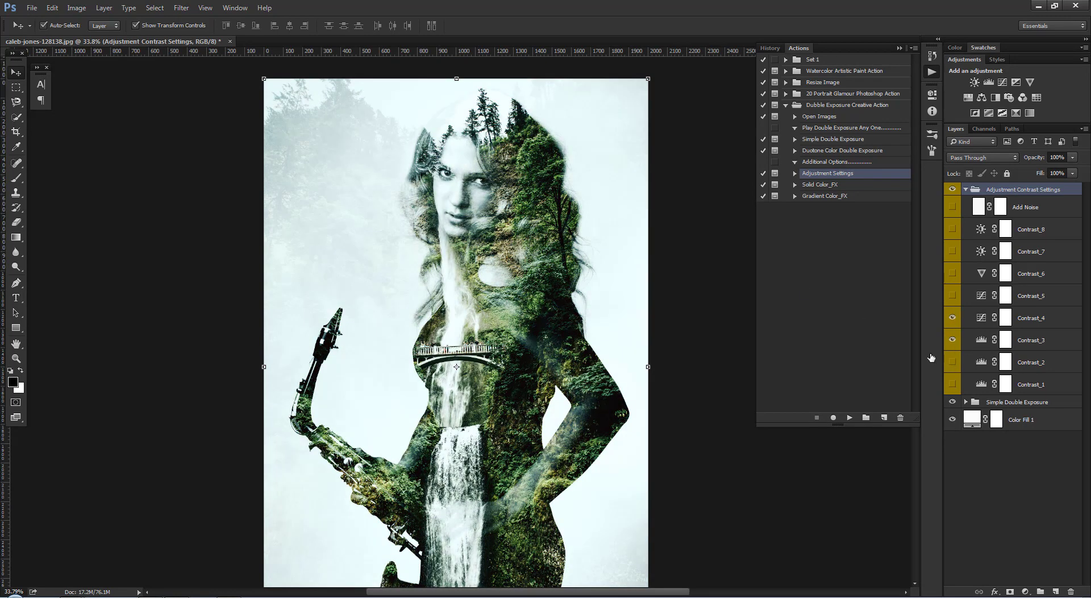
{"action": "left_click", "coordinate": [953, 318]}
{"action": "left_click", "coordinate": [952, 362]}
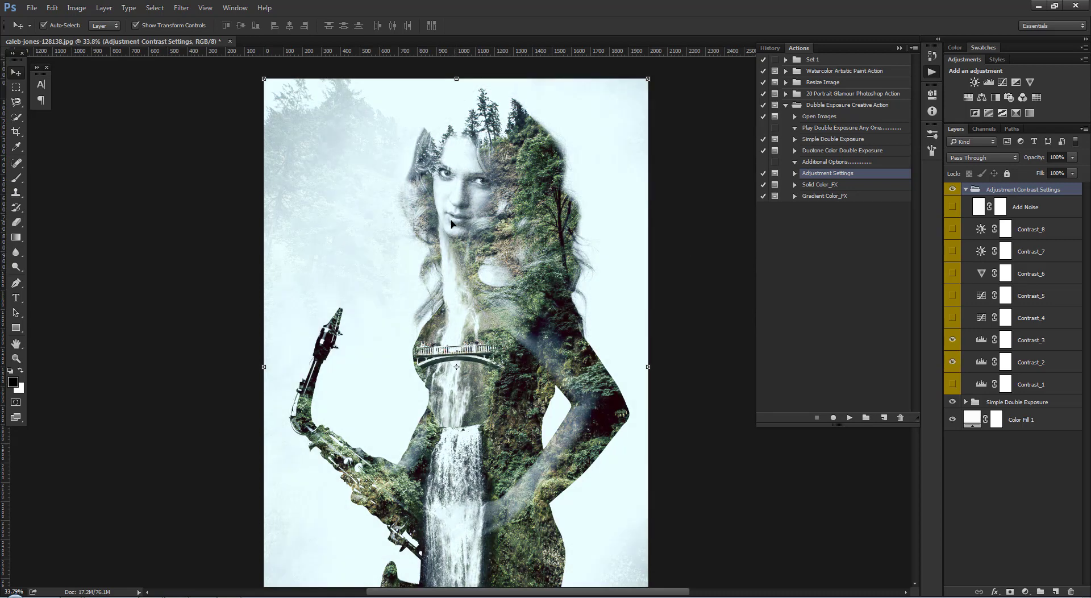
Step: Fold the contrast group, run the Solid Color_FX action, and expand its new Color_1–Color_16 group
{"action": "left_click", "coordinate": [966, 189]}
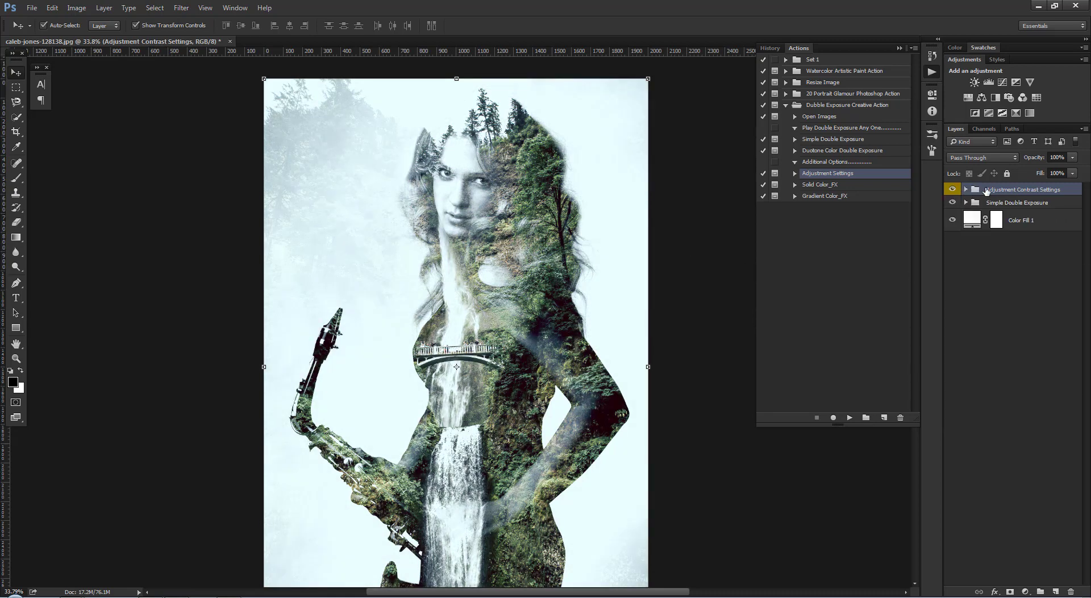
{"action": "left_click", "coordinate": [795, 185]}
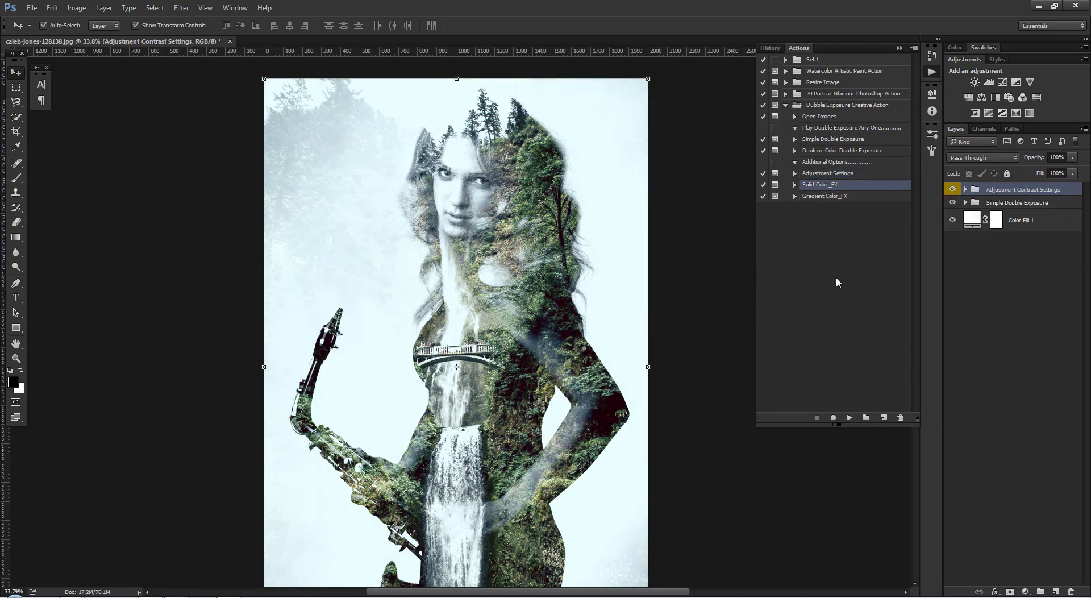
{"action": "left_click", "coordinate": [795, 185]}
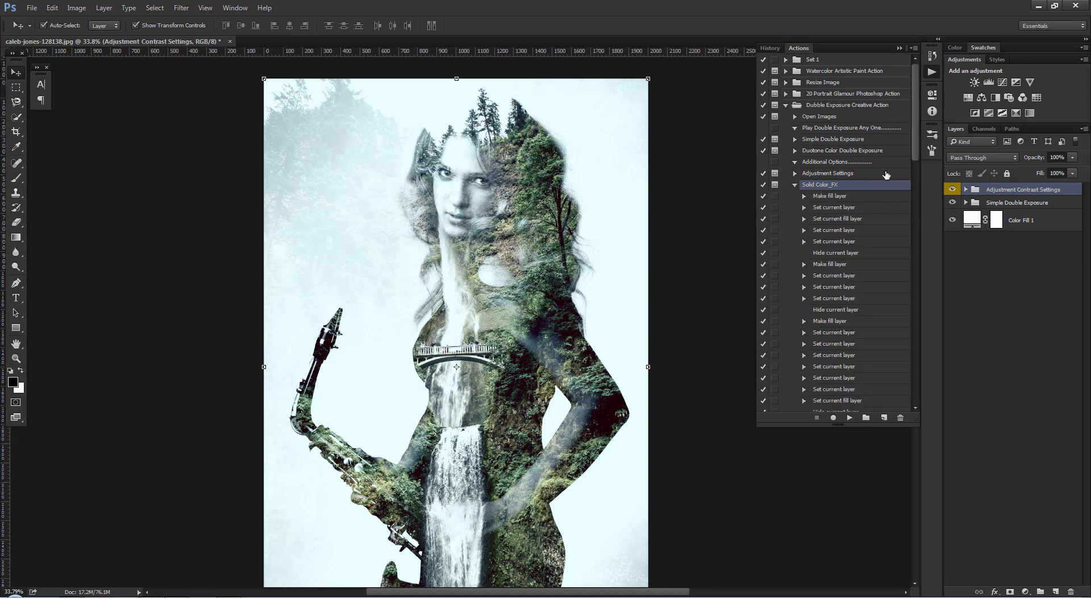
{"action": "scroll", "coordinate": [852, 181], "scroll_direction": "down", "scroll_amount": 5}
{"action": "scroll", "coordinate": [835, 182], "scroll_direction": "up", "scroll_amount": 5}
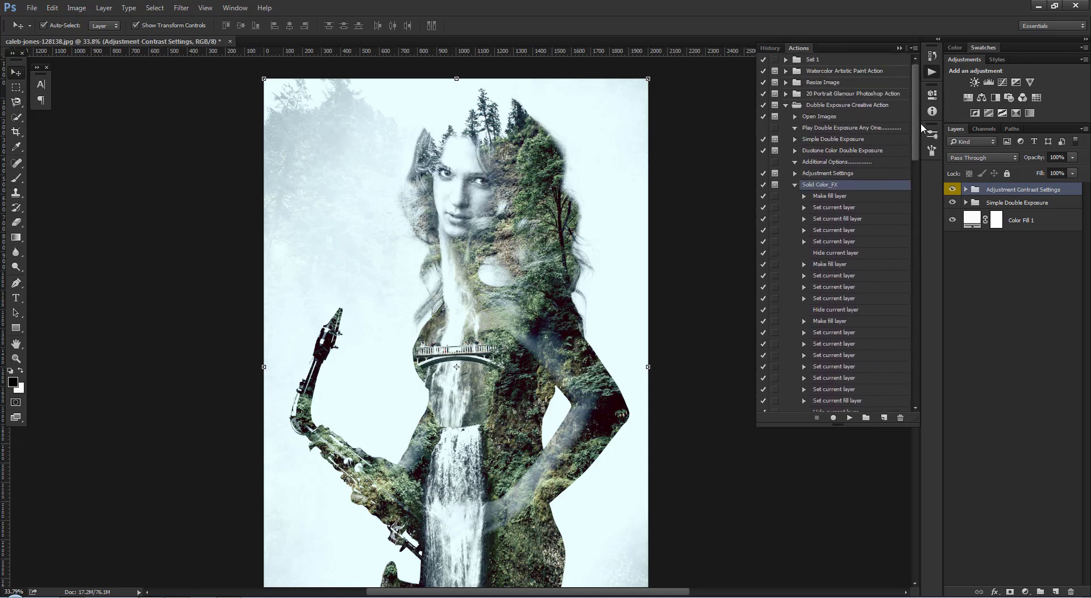
{"action": "left_click", "coordinate": [795, 185]}
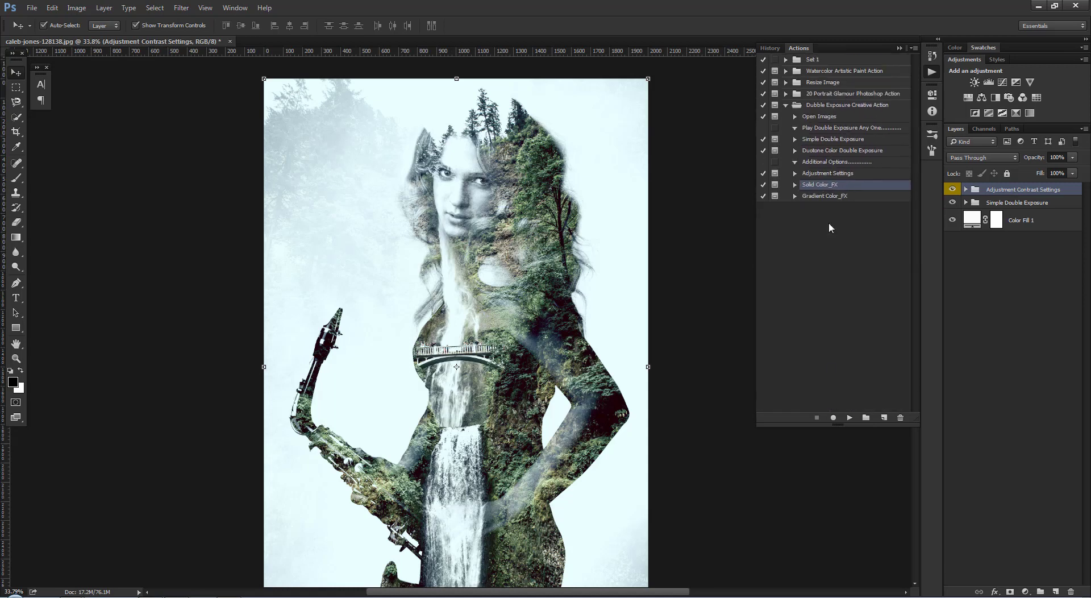
{"action": "left_click", "coordinate": [848, 418]}
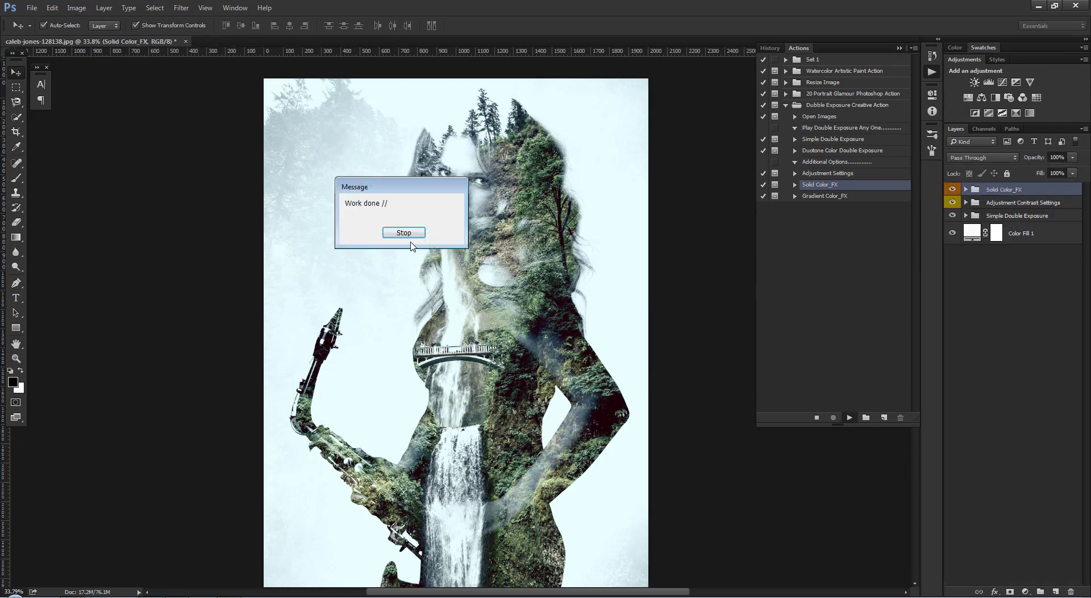
{"action": "left_click", "coordinate": [404, 233]}
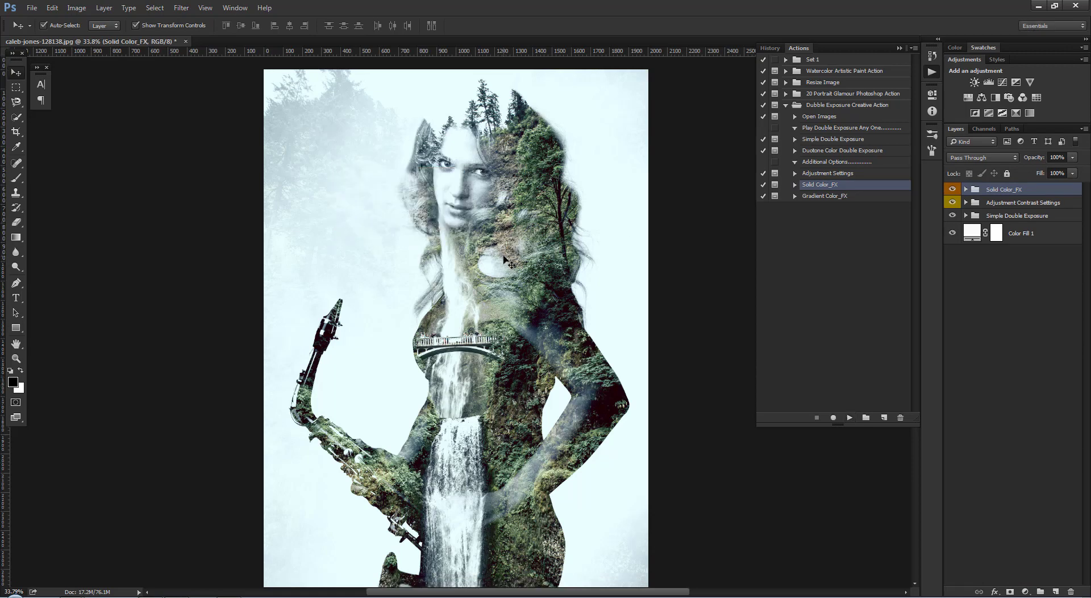
{"action": "left_click", "coordinate": [967, 189]}
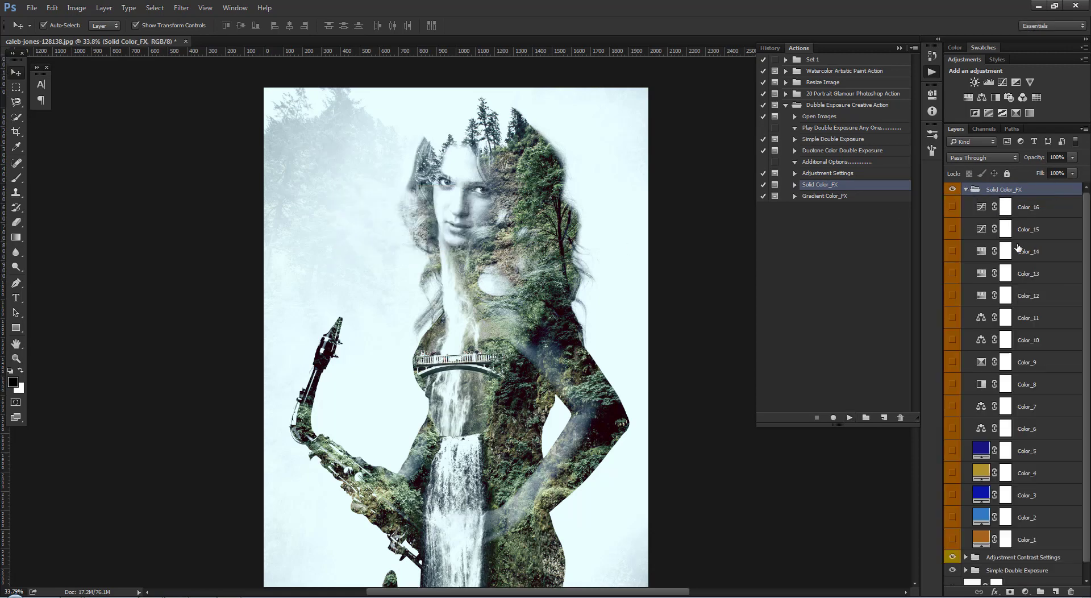
{"action": "scroll", "coordinate": [1015, 273], "scroll_direction": "down", "scroll_amount": 1}
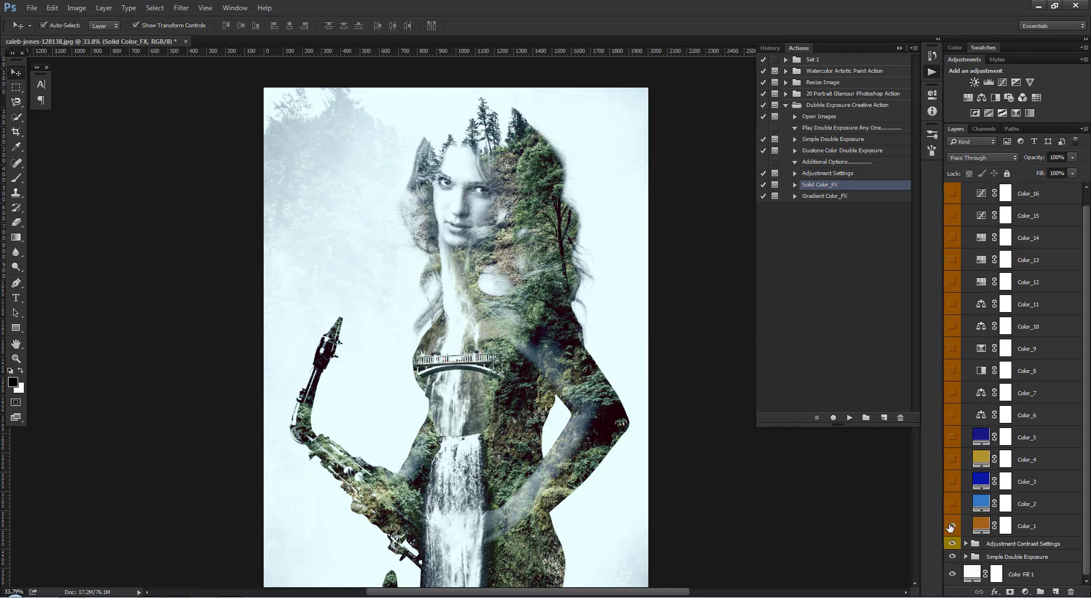
{"action": "left_click", "coordinate": [953, 503]}
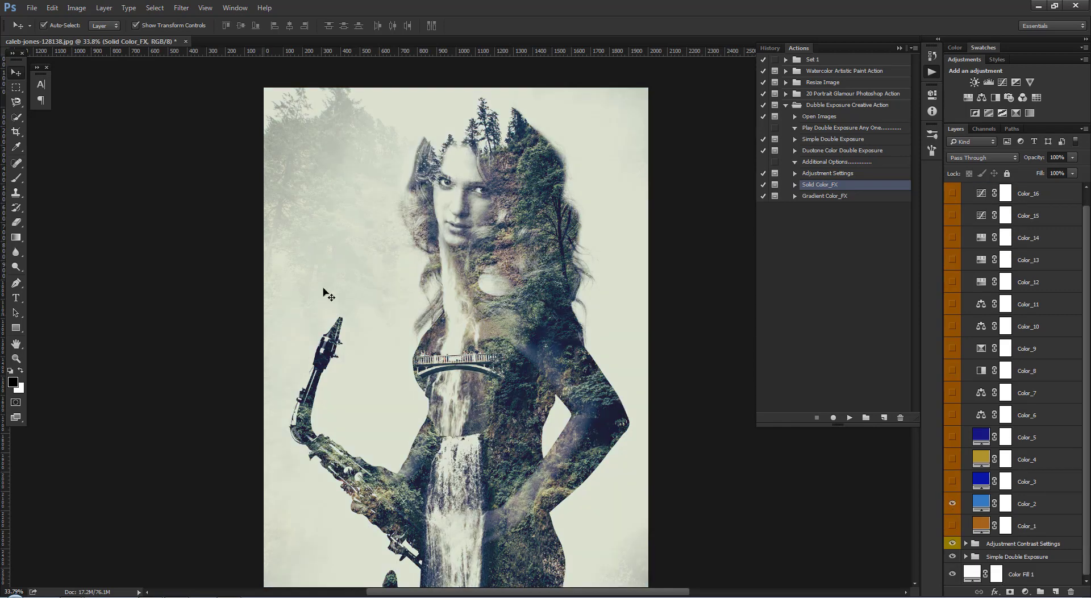
{"action": "left_click", "coordinate": [952, 481]}
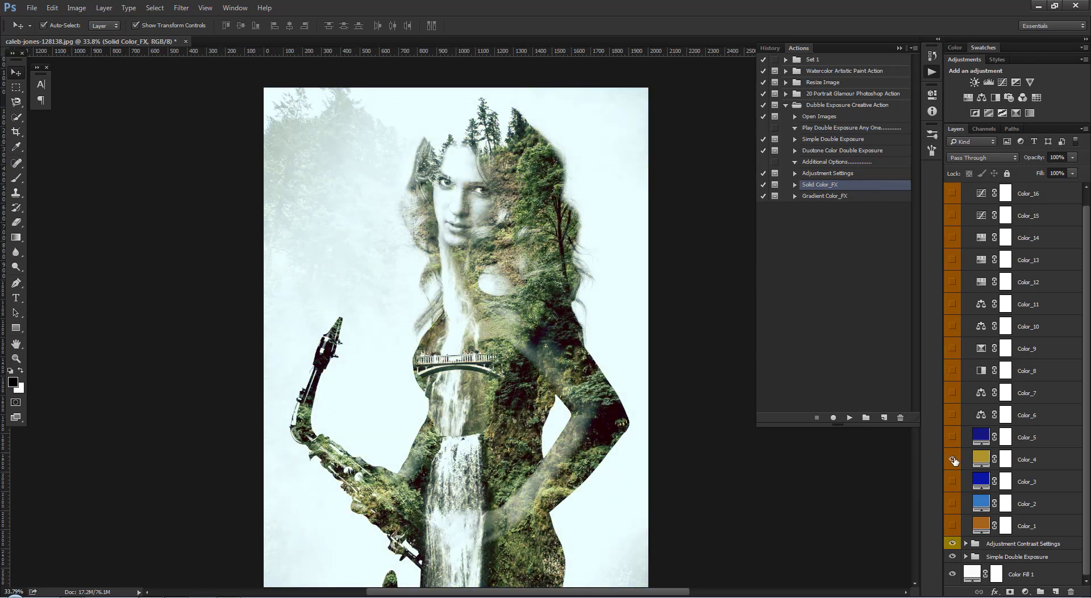
{"action": "left_click", "coordinate": [952, 459]}
{"action": "left_click", "coordinate": [952, 437]}
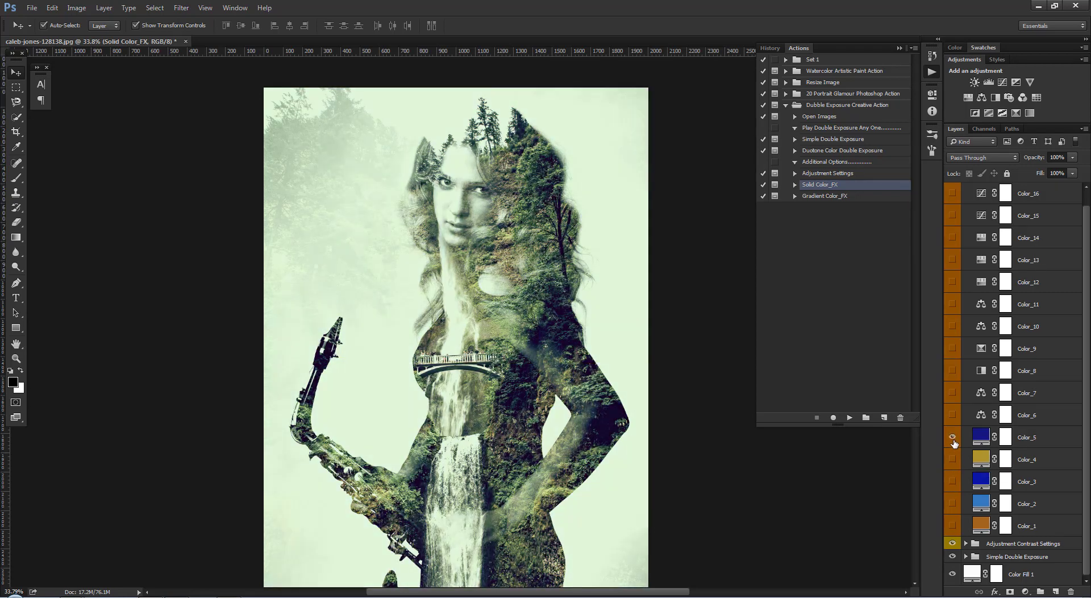
{"action": "left_click", "coordinate": [952, 437]}
{"action": "left_click", "coordinate": [952, 415]}
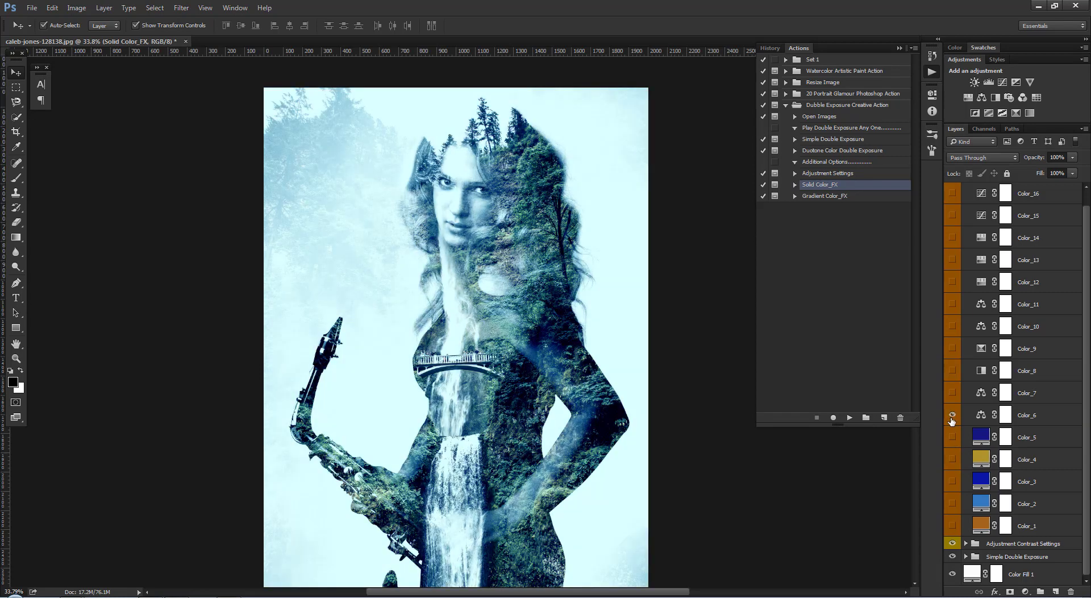
{"action": "left_click", "coordinate": [952, 414]}
{"action": "left_click", "coordinate": [952, 393]}
{"action": "left_click", "coordinate": [952, 392]}
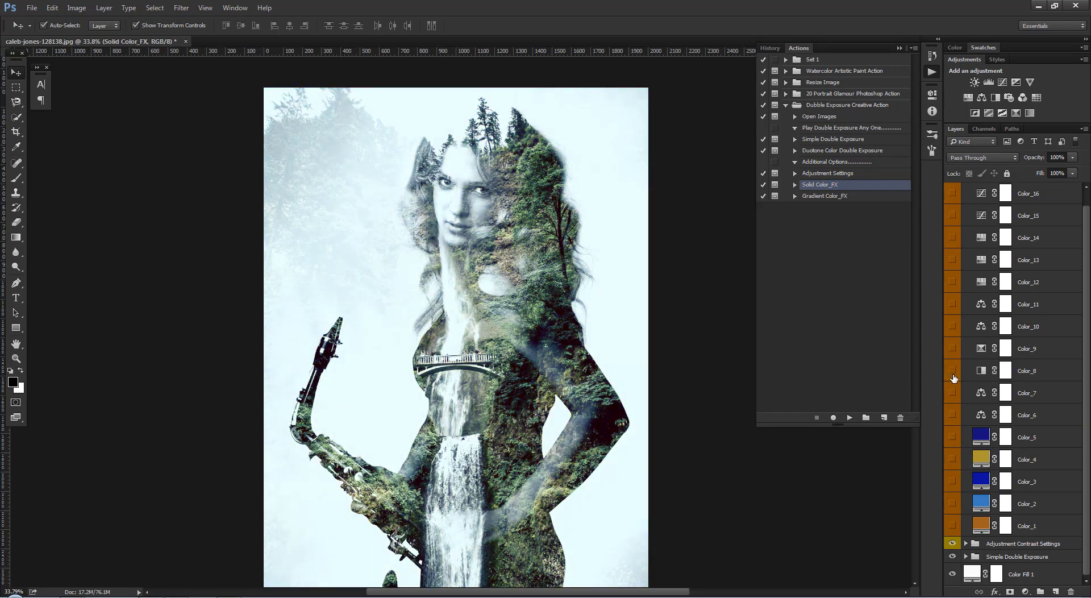
{"action": "left_click", "coordinate": [952, 370]}
{"action": "left_click", "coordinate": [952, 371]}
{"action": "left_click", "coordinate": [952, 348]}
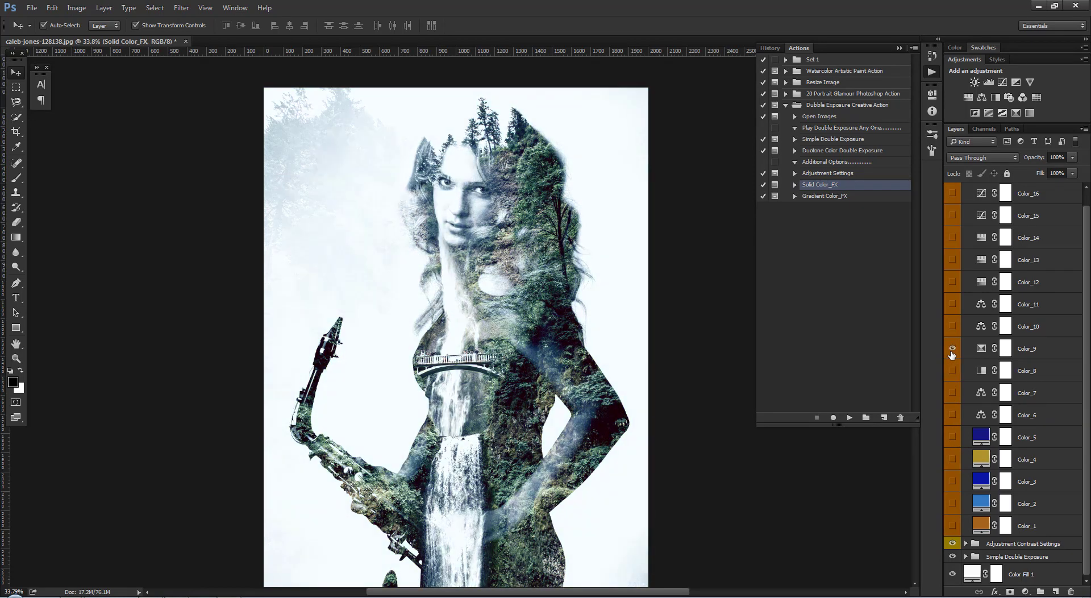
{"action": "left_click", "coordinate": [952, 350]}
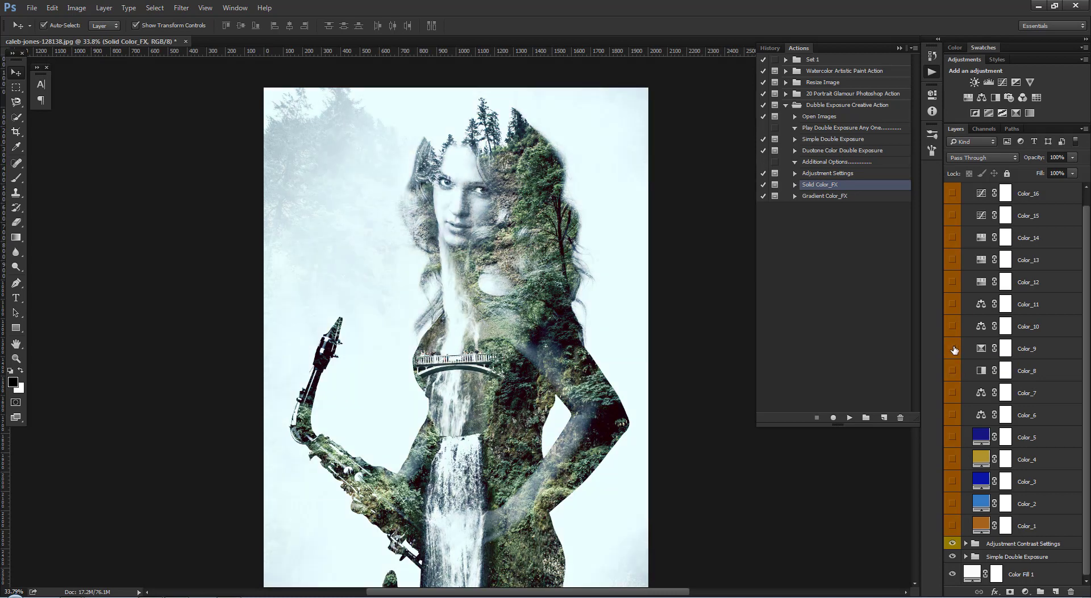
{"action": "scroll", "coordinate": [951, 352], "scroll_direction": "up", "scroll_amount": 1}
{"action": "left_click", "coordinate": [951, 362]}
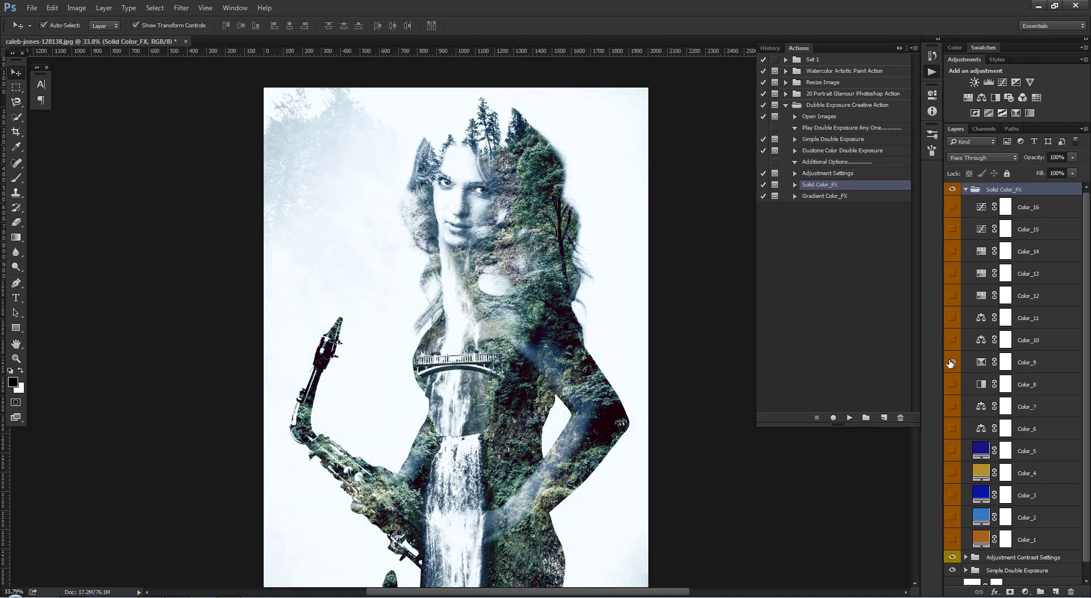
{"action": "left_click", "coordinate": [952, 340]}
{"action": "left_click", "coordinate": [952, 340]}
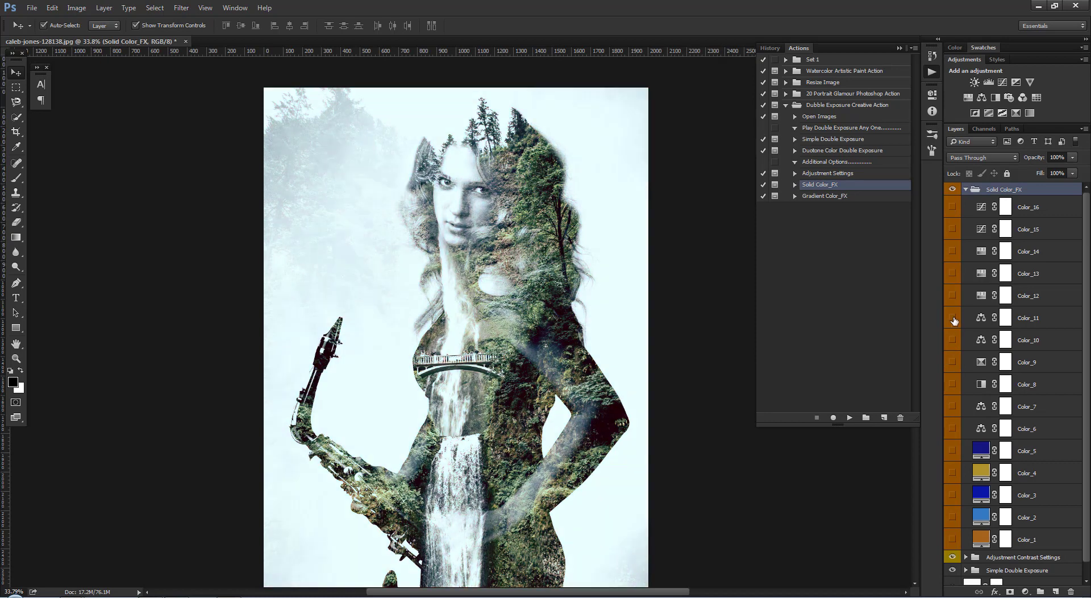
{"action": "left_click", "coordinate": [953, 318]}
{"action": "left_click", "coordinate": [952, 295]}
{"action": "left_click", "coordinate": [952, 295]}
{"action": "left_click", "coordinate": [952, 251]}
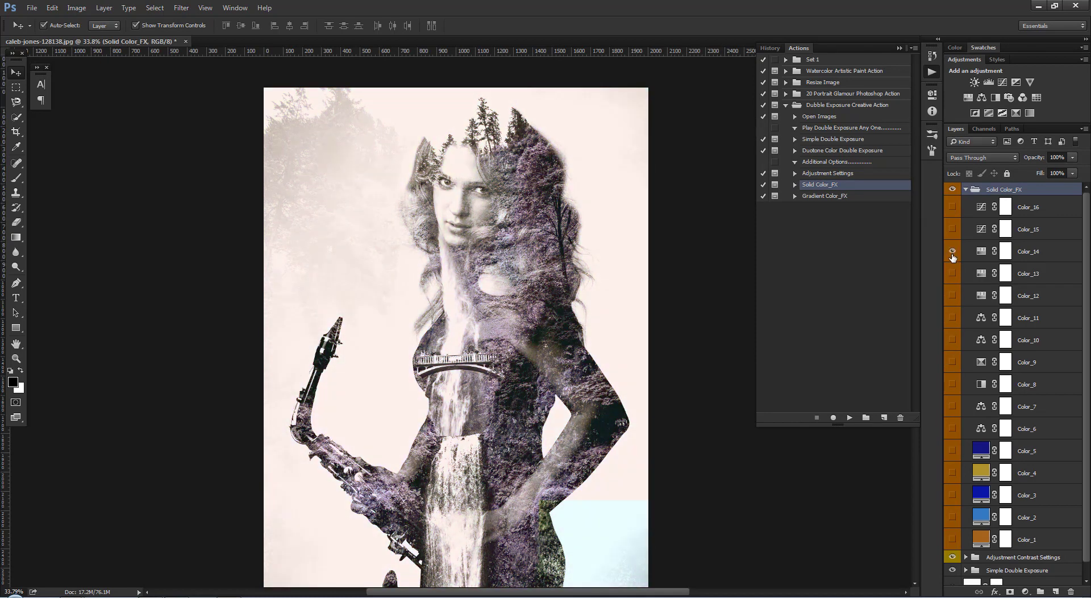
{"action": "left_click", "coordinate": [952, 251]}
{"action": "left_click", "coordinate": [952, 229]}
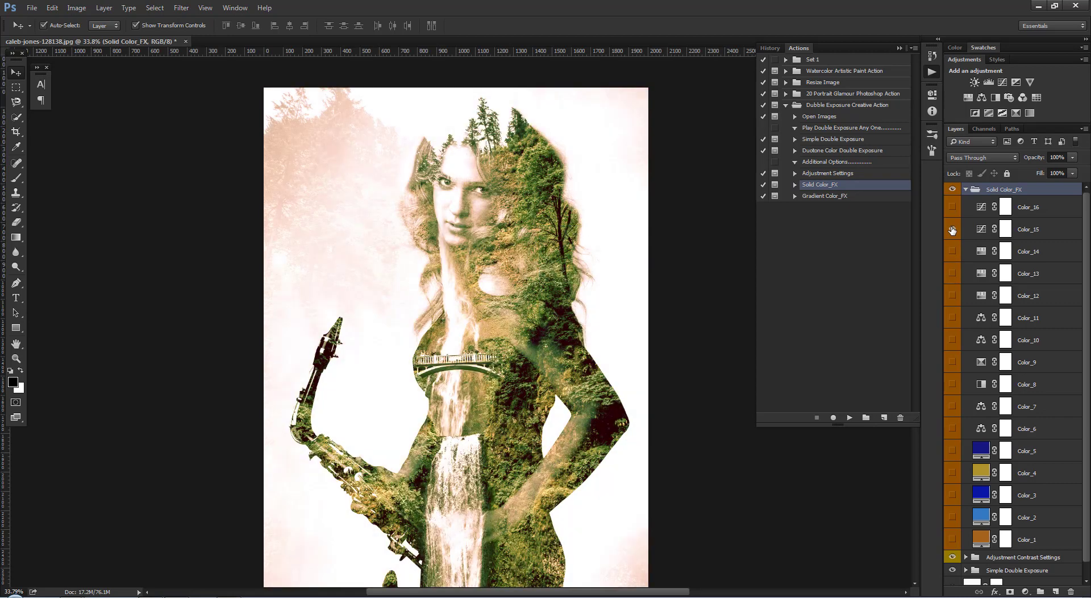
{"action": "left_click", "coordinate": [952, 229]}
{"action": "left_click", "coordinate": [953, 207]}
{"action": "left_click", "coordinate": [952, 207]}
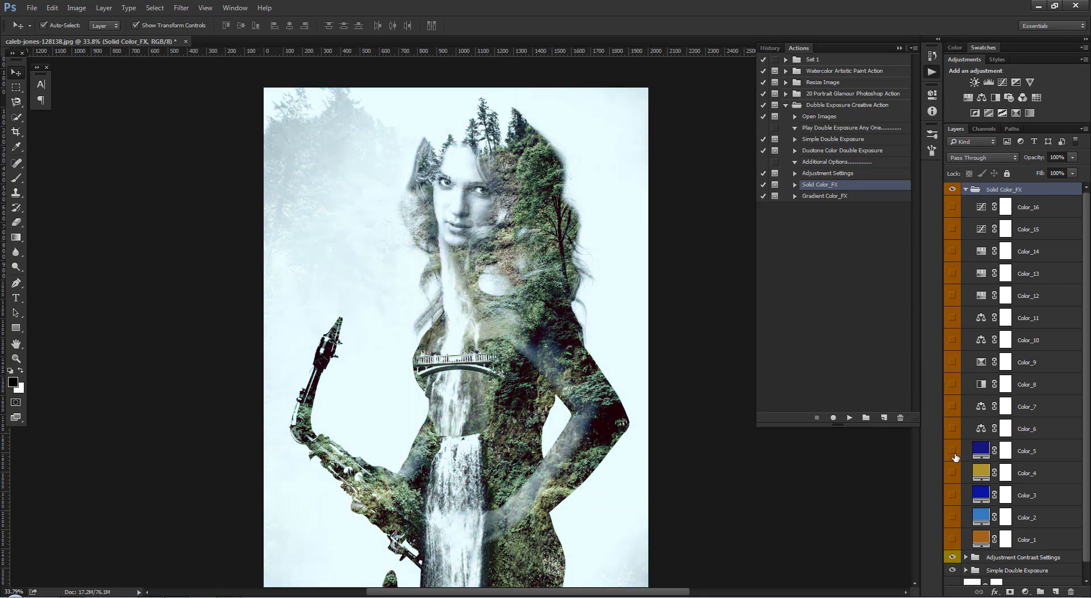
{"action": "left_click", "coordinate": [952, 450]}
{"action": "left_click", "coordinate": [953, 450]}
{"action": "left_click", "coordinate": [953, 428]}
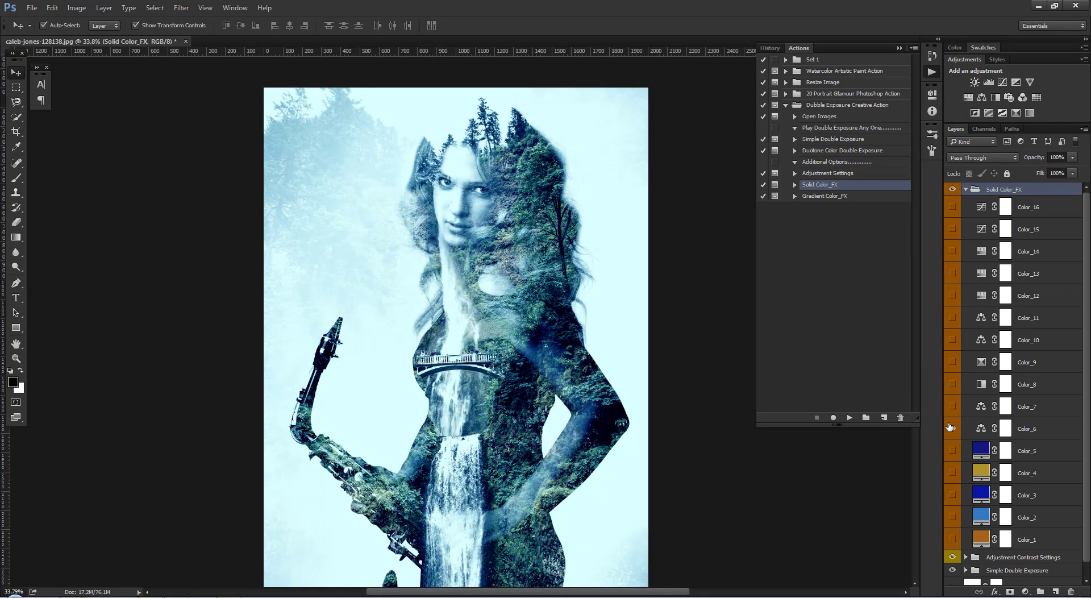
{"action": "left_click", "coordinate": [952, 428]}
{"action": "left_click", "coordinate": [953, 384]}
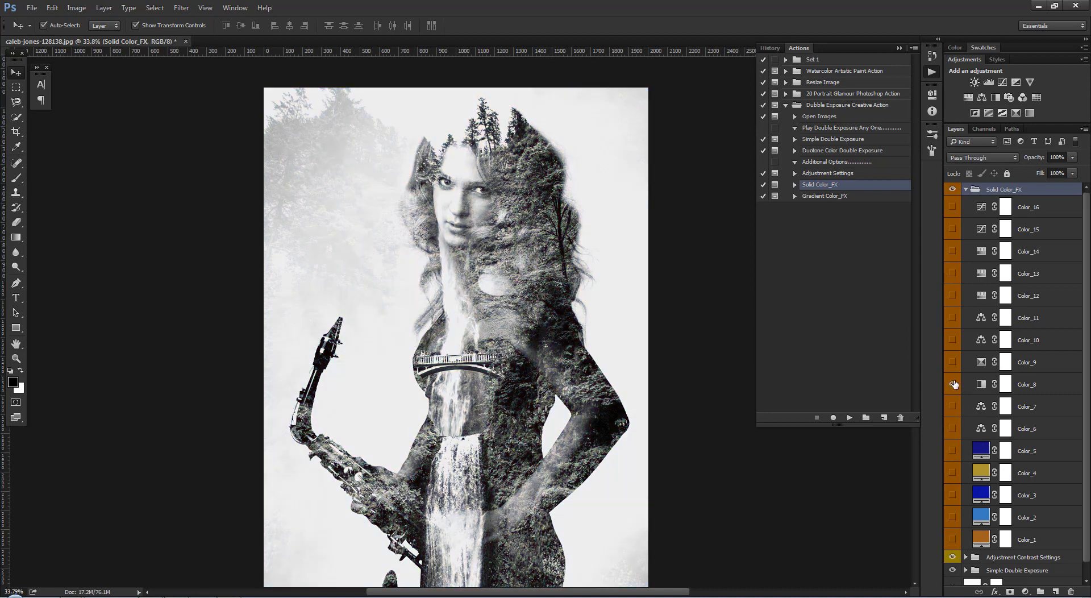
{"action": "left_click", "coordinate": [953, 362]}
{"action": "left_click", "coordinate": [953, 362]}
{"action": "left_click", "coordinate": [952, 339]}
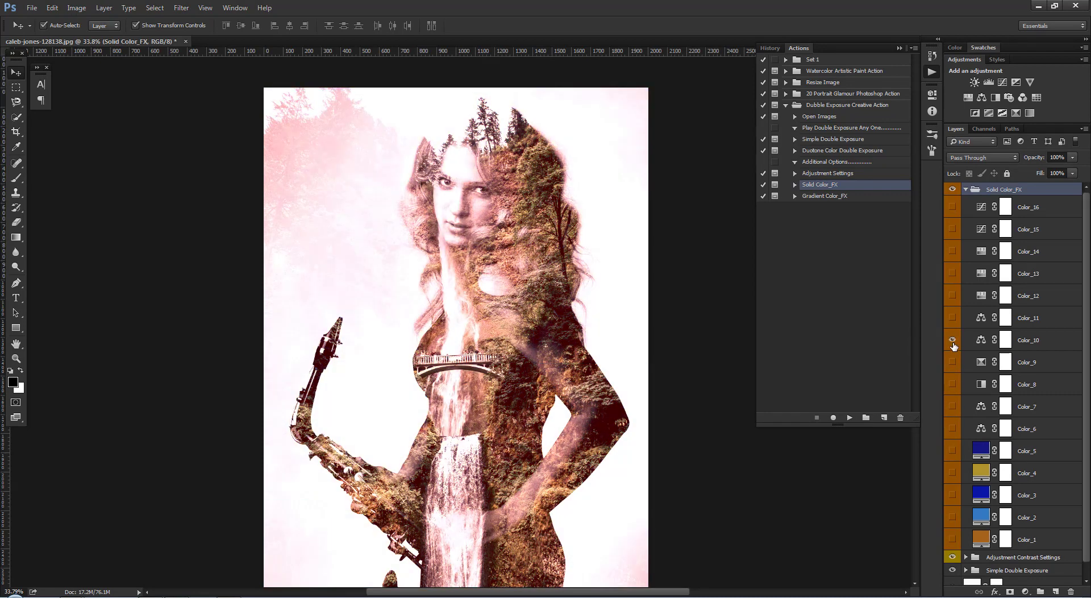
{"action": "left_click", "coordinate": [953, 341]}
{"action": "left_click", "coordinate": [952, 318]}
{"action": "left_click", "coordinate": [952, 318]}
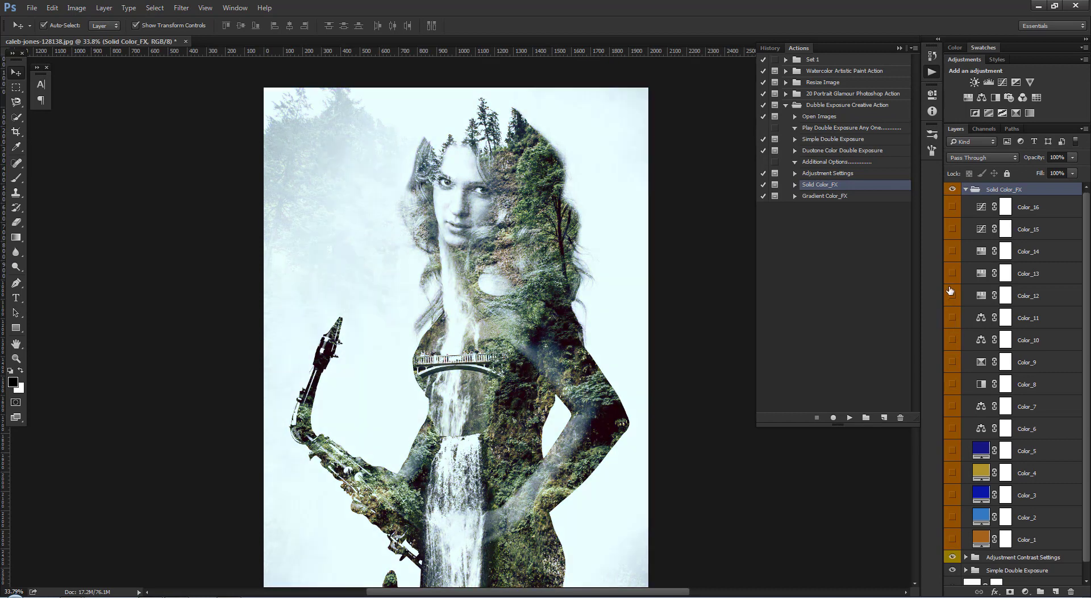
{"action": "left_click", "coordinate": [952, 275]}
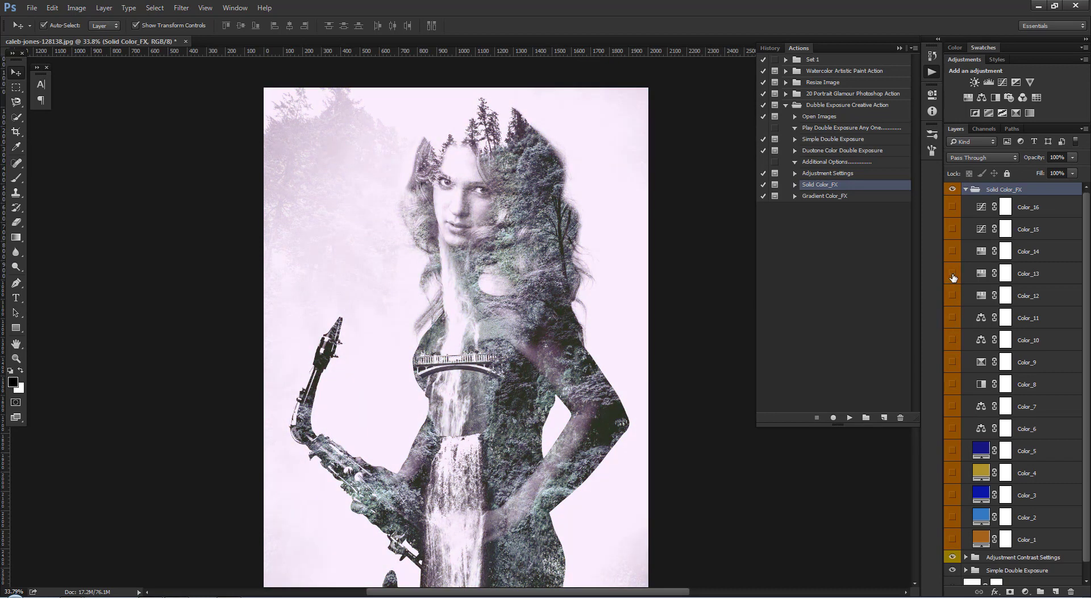
{"action": "left_click", "coordinate": [953, 275]}
{"action": "left_click", "coordinate": [952, 495]}
{"action": "left_click", "coordinate": [952, 495]}
{"action": "left_click", "coordinate": [951, 495]}
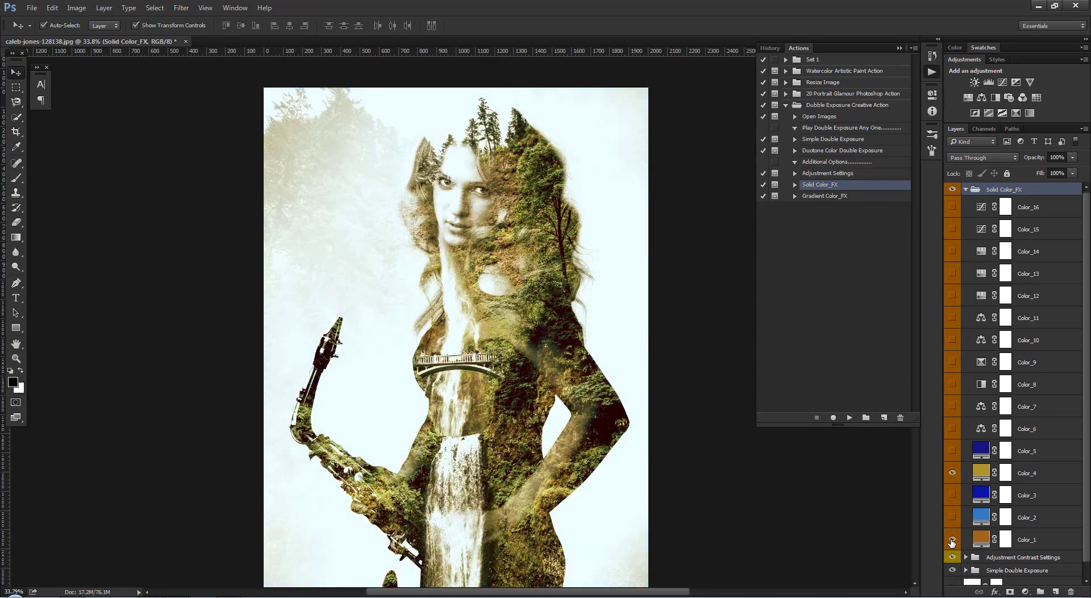
{"action": "left_click", "coordinate": [953, 472]}
{"action": "left_click", "coordinate": [952, 539]}
{"action": "left_click", "coordinate": [952, 539]}
Step: Change Color_4's fill to dark green 0e5c1d and make the layer visible over the image
{"action": "left_click", "coordinate": [983, 471]}
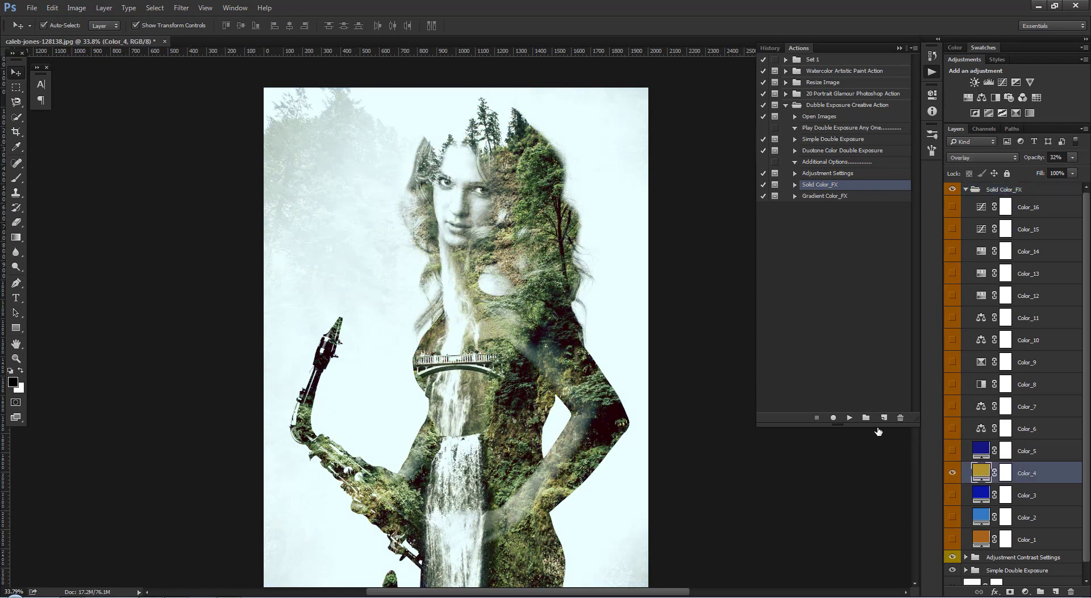
{"action": "double_click", "coordinate": [981, 473]}
{"action": "left_click_drag", "start_coordinate": [877, 396], "coordinate": [872, 360]}
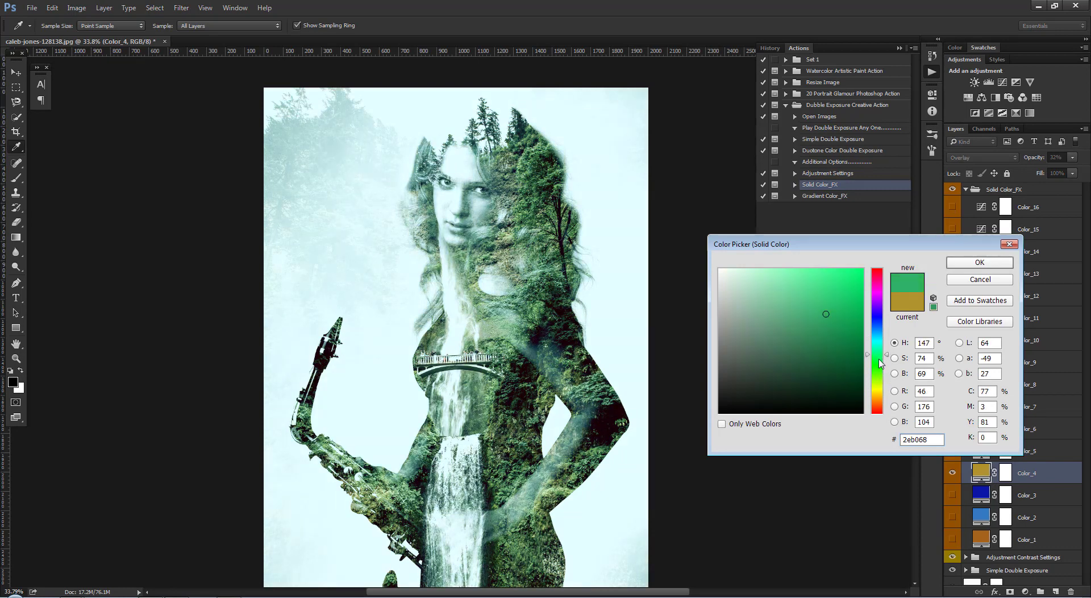
{"action": "left_click", "coordinate": [838, 333]}
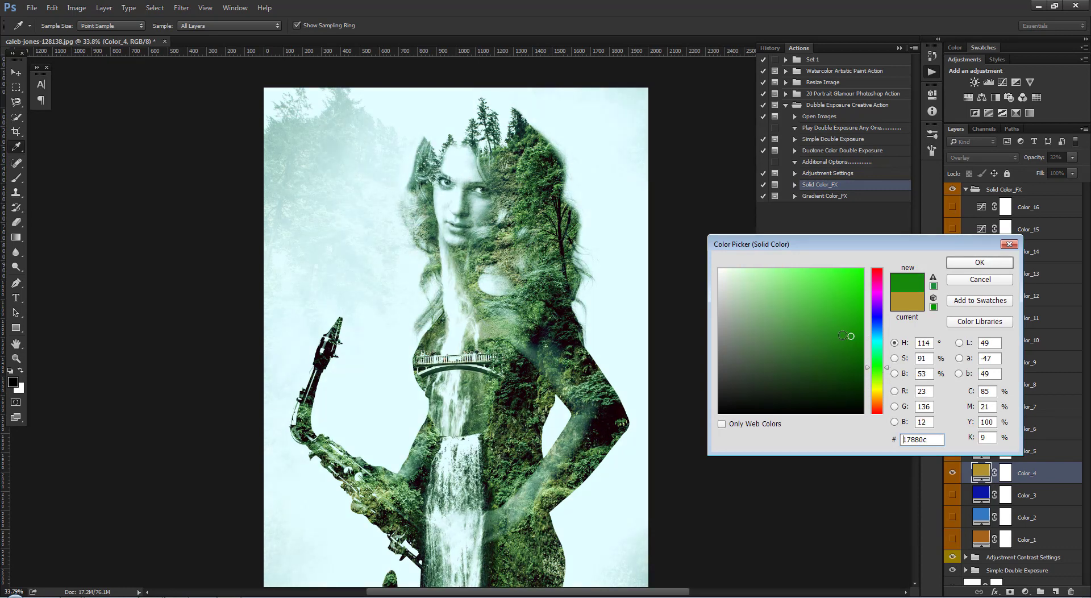
{"action": "mouse_move", "coordinate": [880, 368]}
{"action": "left_mouse_down"}
{"action": "mouse_move", "coordinate": [880, 349]}
{"action": "mouse_move", "coordinate": [881, 374]}
{"action": "left_mouse_up"}
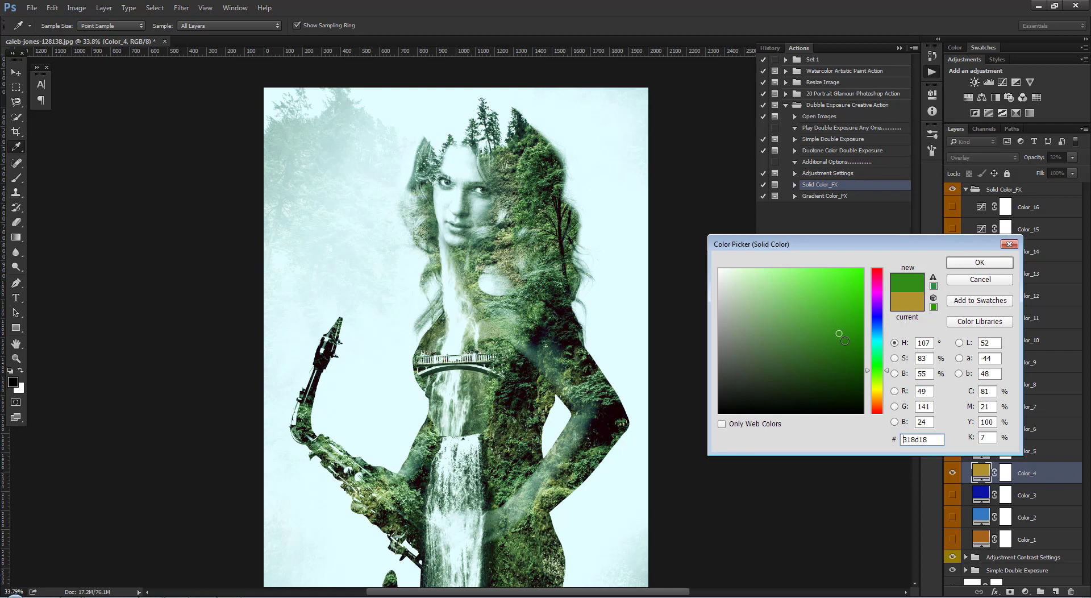
{"action": "left_click_drag", "start_coordinate": [835, 359], "coordinate": [842, 361]}
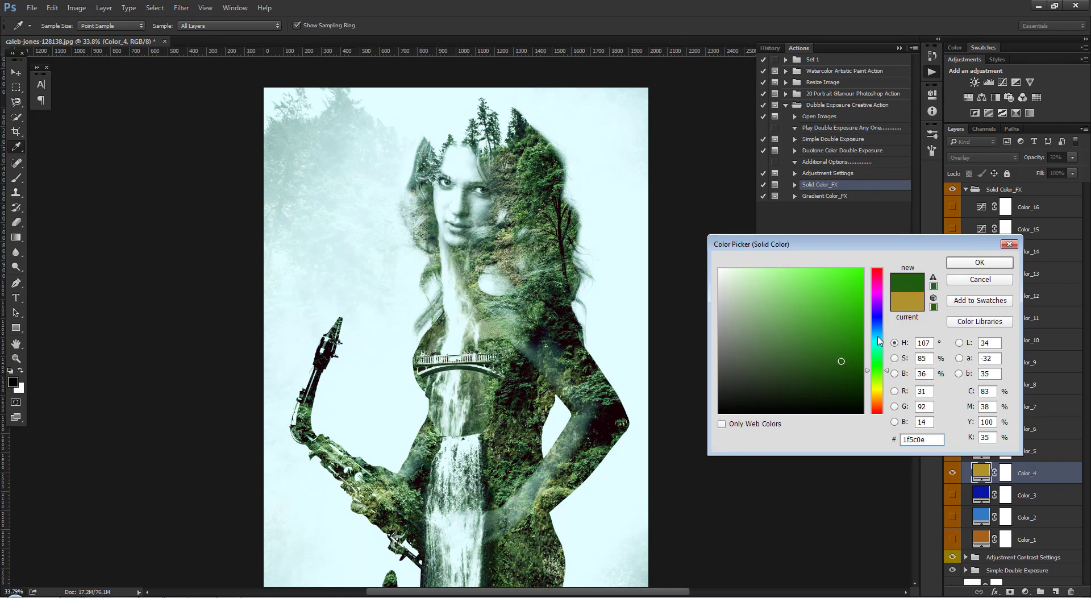
{"action": "mouse_move", "coordinate": [878, 344]}
{"action": "left_mouse_down"}
{"action": "mouse_move", "coordinate": [880, 378]}
{"action": "mouse_move", "coordinate": [881, 365]}
{"action": "left_mouse_up"}
{"action": "left_click", "coordinate": [975, 262]}
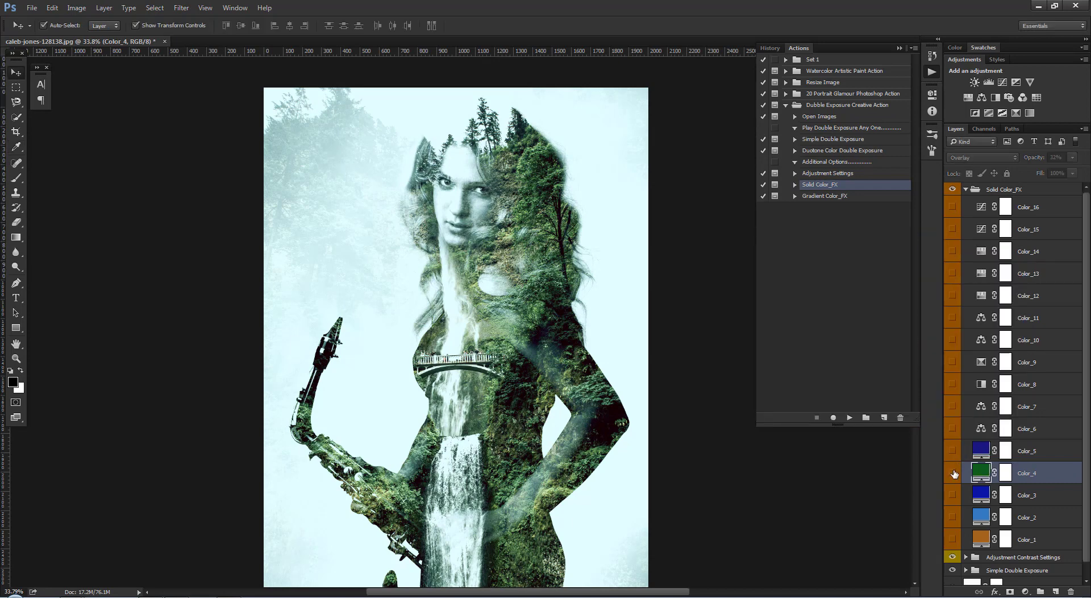
{"action": "left_click", "coordinate": [952, 473]}
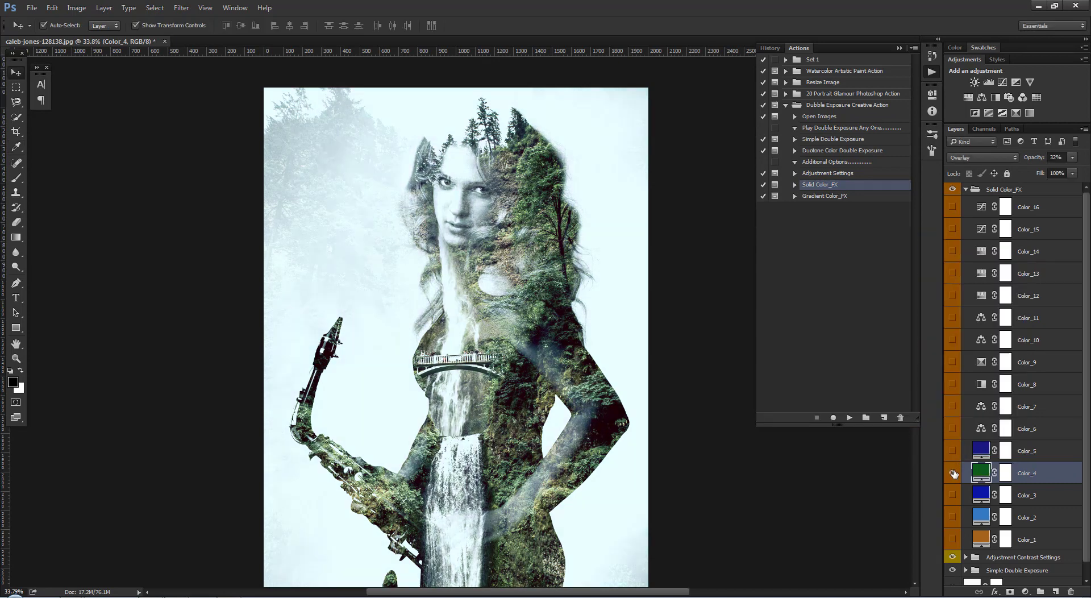
Step: Collapse Solid Color_FX, run the Gradient Color_FX action, and expand its new group
{"action": "left_click", "coordinate": [966, 190]}
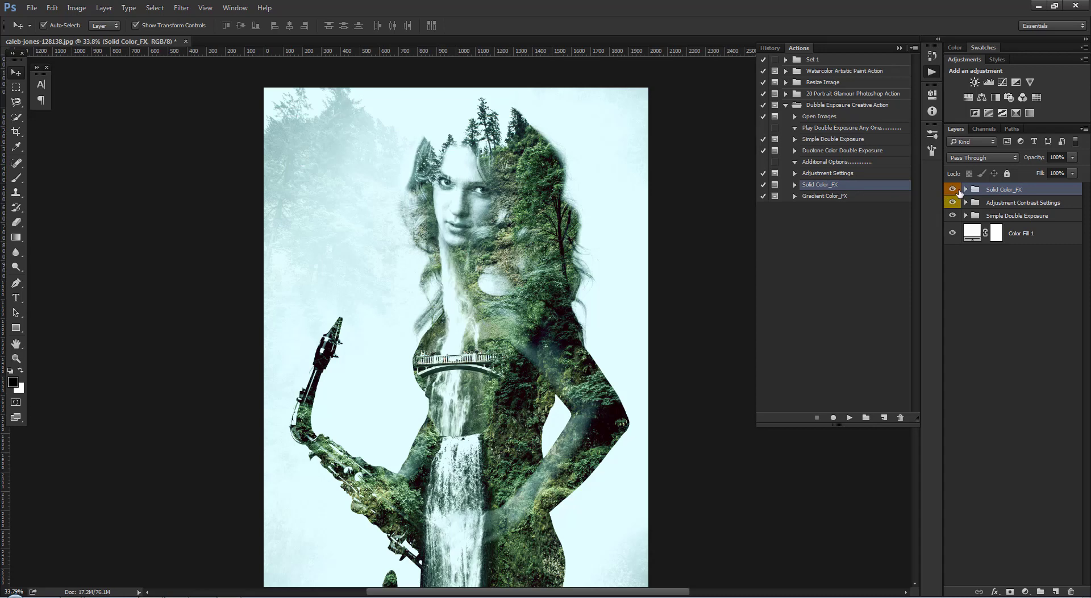
{"action": "left_click", "coordinate": [958, 190]}
{"action": "left_click", "coordinate": [957, 190]}
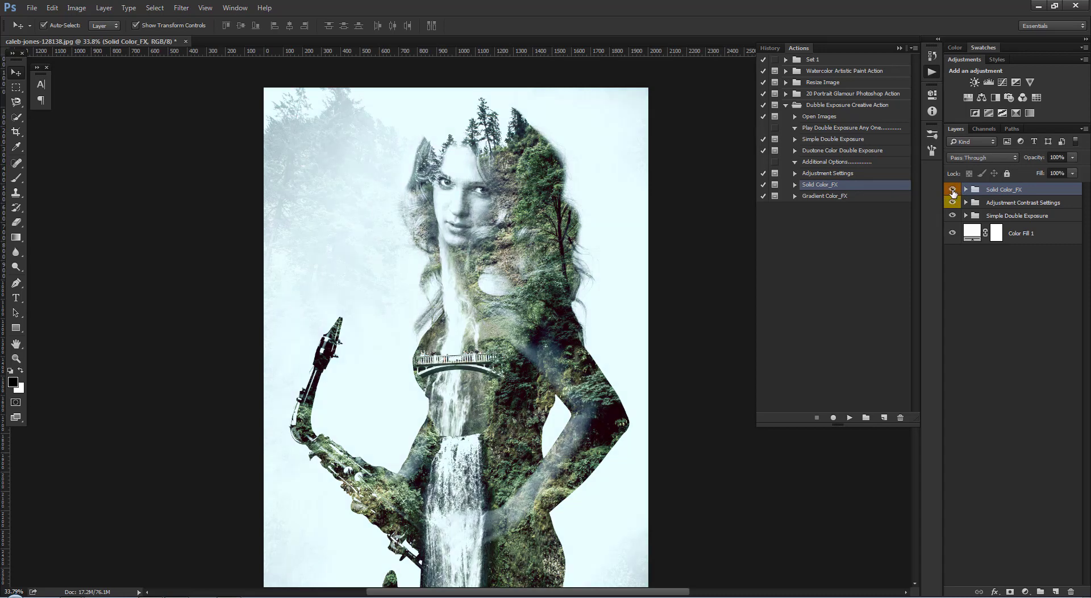
{"action": "left_click", "coordinate": [829, 196]}
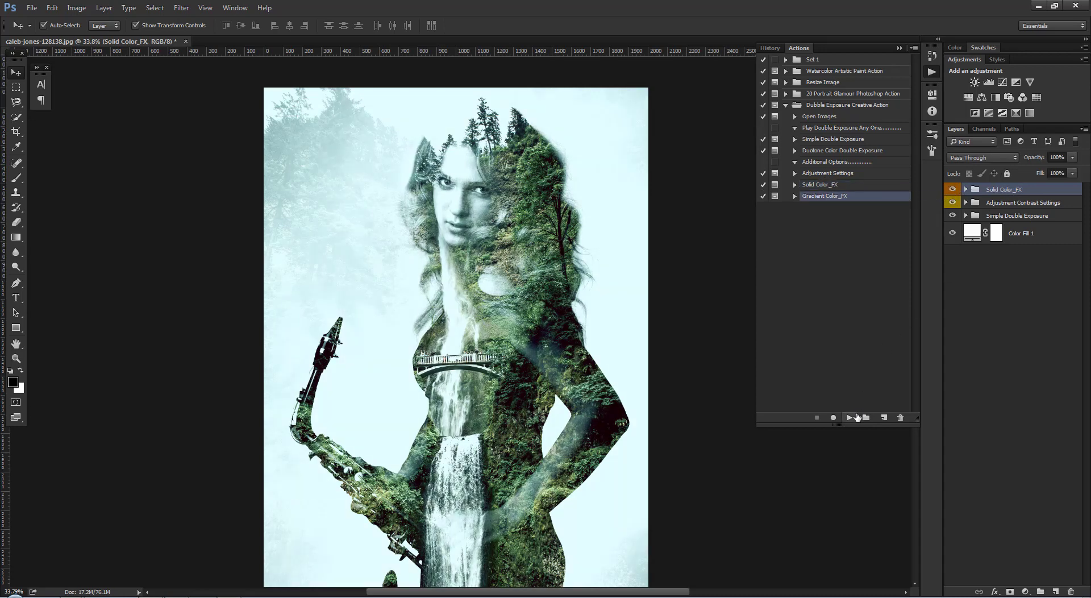
{"action": "scroll", "coordinate": [568, 341], "scroll_direction": "down", "scroll_amount": 1}
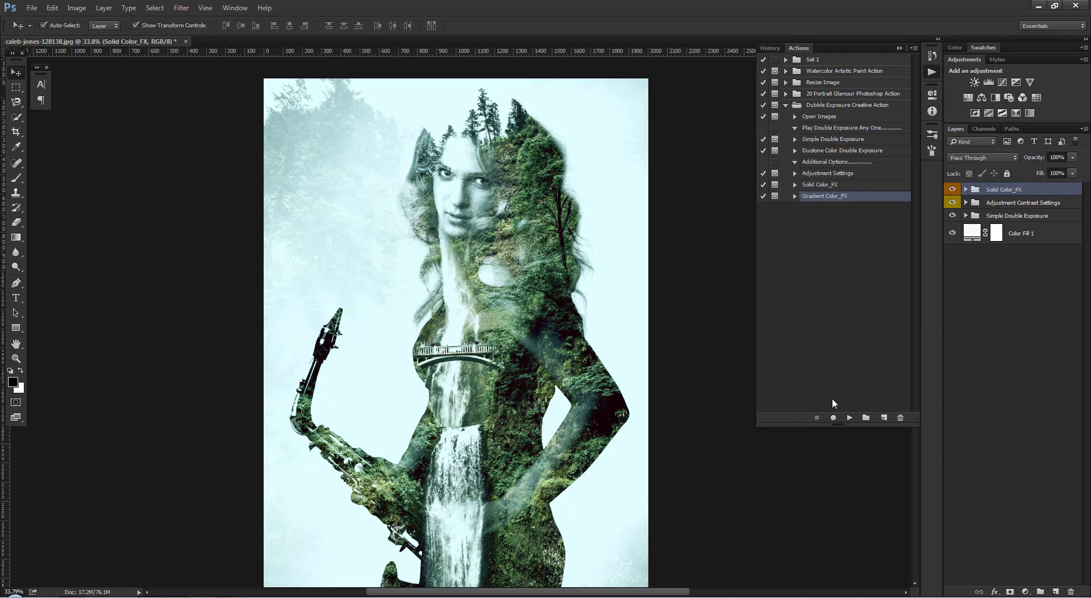
{"action": "left_click", "coordinate": [848, 418]}
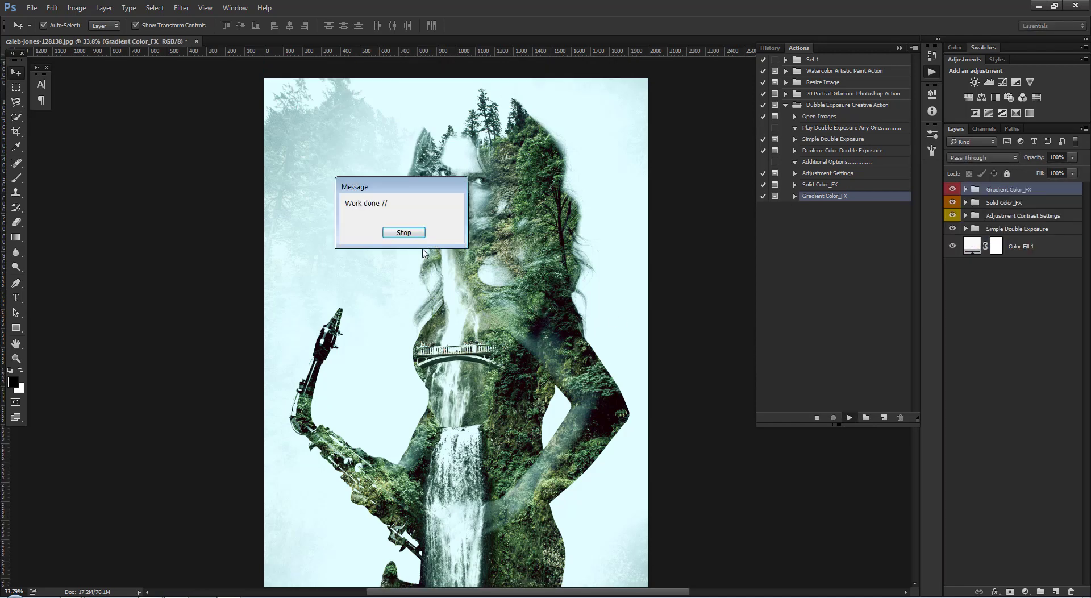
{"action": "left_click", "coordinate": [419, 234]}
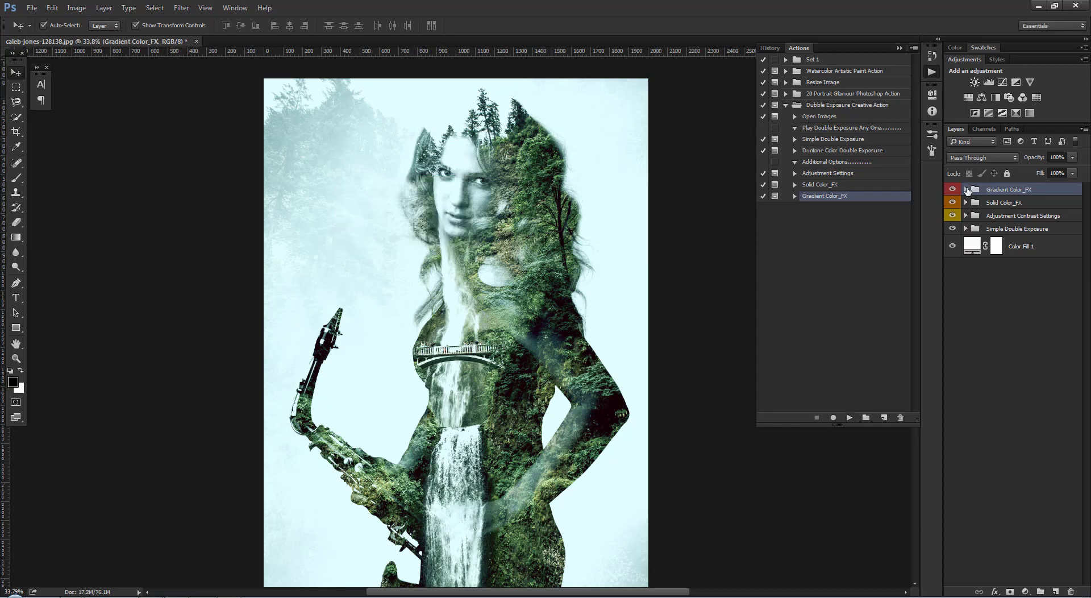
{"action": "left_click", "coordinate": [966, 189]}
Step: Step through the Gradient_12 to Gradient_9 tints, including the cyan-to-pink Gradient_9
{"action": "left_click", "coordinate": [952, 207]}
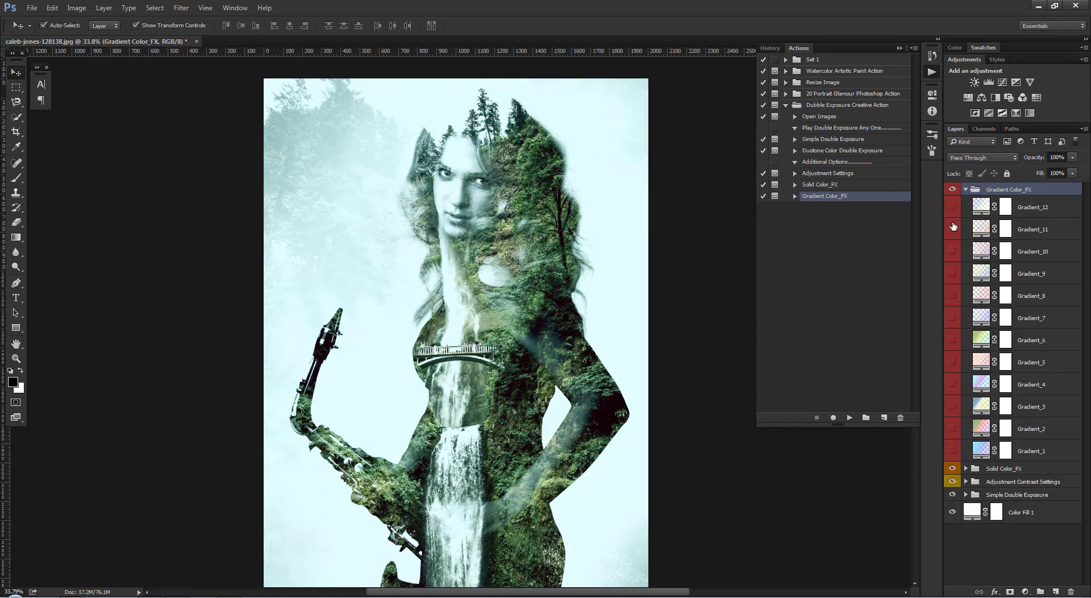
{"action": "left_click", "coordinate": [1041, 216]}
{"action": "left_click", "coordinate": [952, 229]}
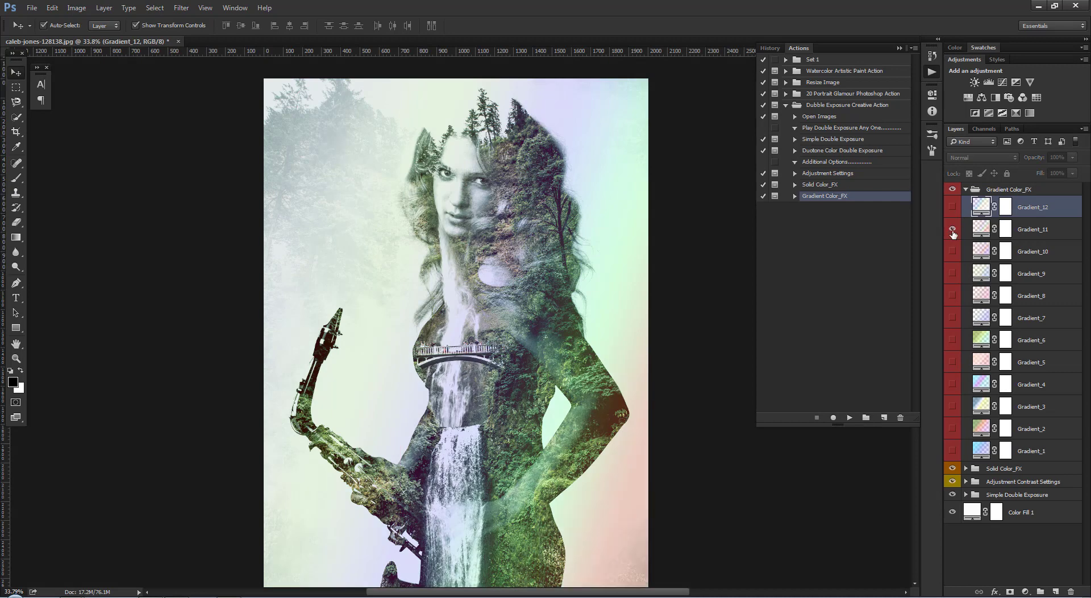
{"action": "left_click", "coordinate": [952, 229]}
{"action": "left_click", "coordinate": [953, 251]}
{"action": "left_click", "coordinate": [953, 251]}
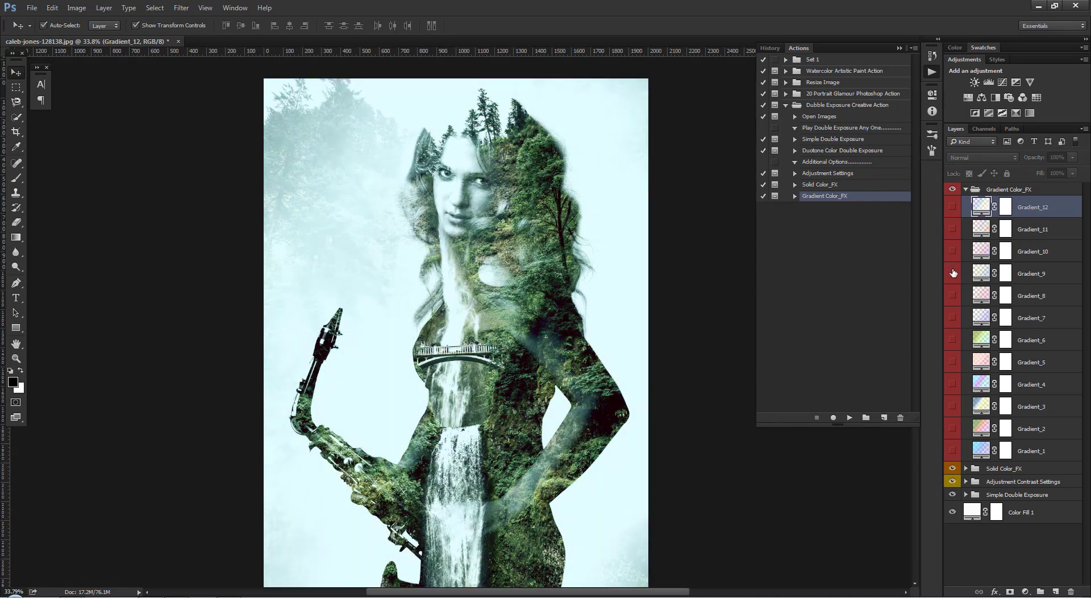
{"action": "left_click", "coordinate": [952, 273]}
{"action": "left_click", "coordinate": [997, 279]}
{"action": "left_click", "coordinate": [952, 273]}
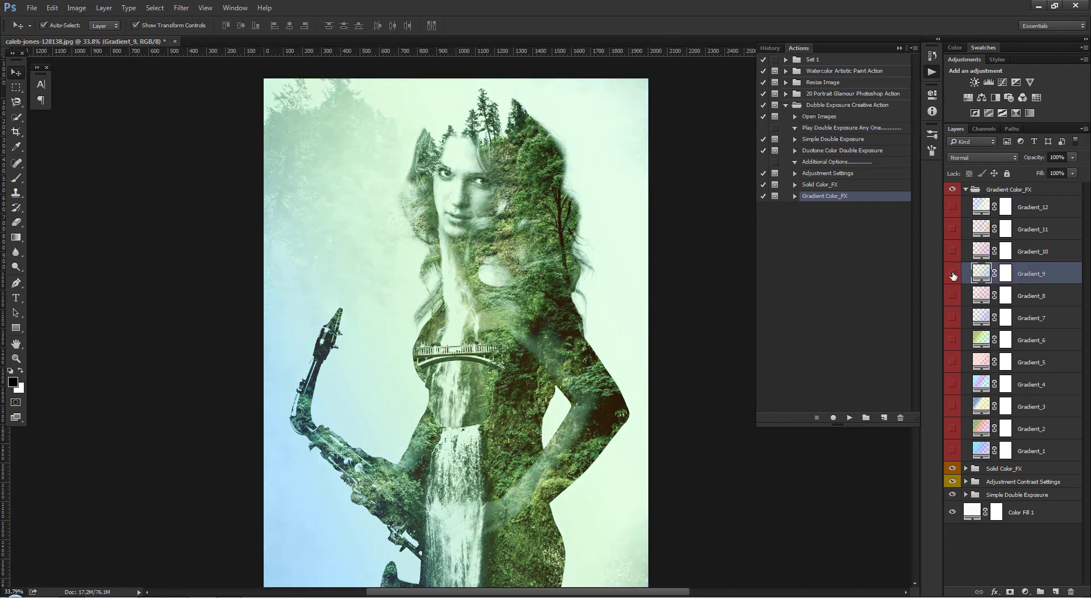
{"action": "left_click", "coordinate": [953, 296]}
{"action": "left_click", "coordinate": [953, 296]}
{"action": "left_click", "coordinate": [953, 317]}
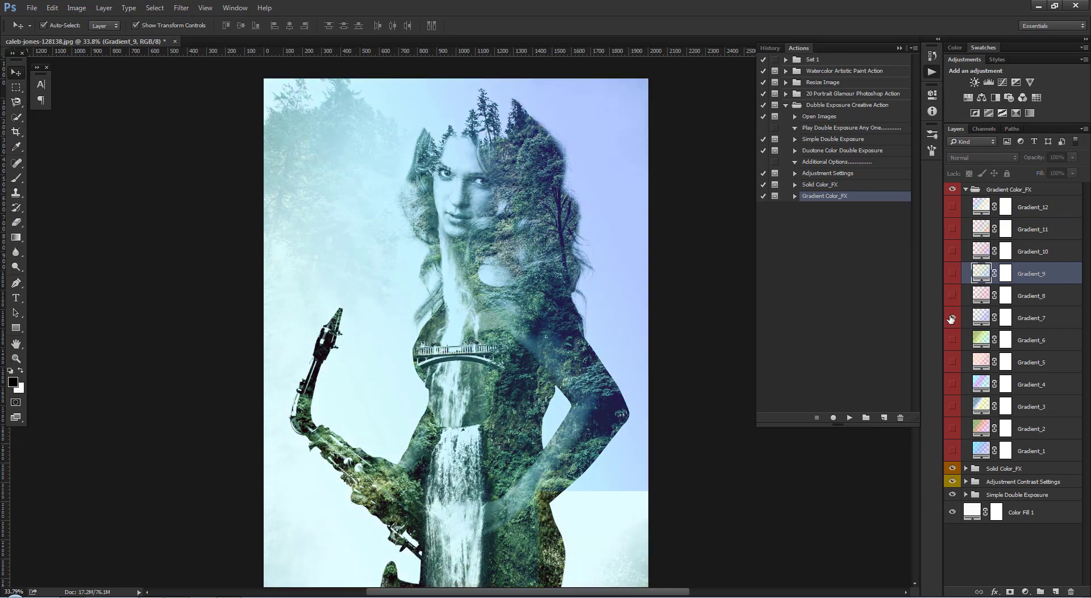
Step: Preview Gradient_7 down to Gradient_1: green, cyan-to-purple, warm and blue tints
{"action": "left_click", "coordinate": [951, 318]}
{"action": "left_click", "coordinate": [953, 339]}
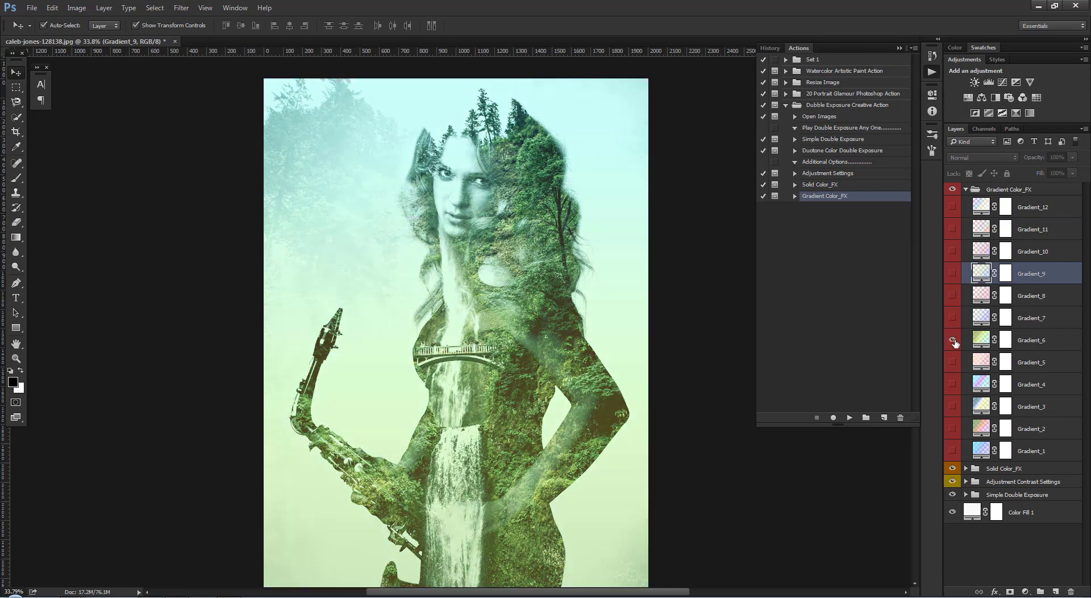
{"action": "left_click", "coordinate": [953, 340]}
{"action": "left_click", "coordinate": [952, 362]}
{"action": "left_click", "coordinate": [952, 362]}
{"action": "left_click", "coordinate": [952, 384]}
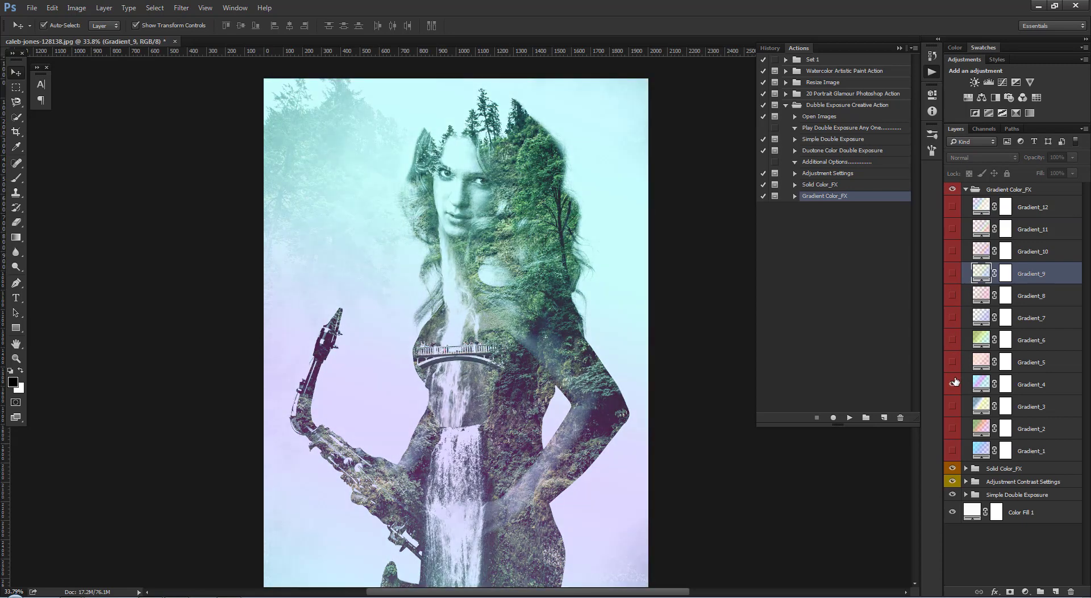
{"action": "left_click", "coordinate": [953, 384]}
{"action": "left_click", "coordinate": [953, 406]}
{"action": "left_click", "coordinate": [953, 407]}
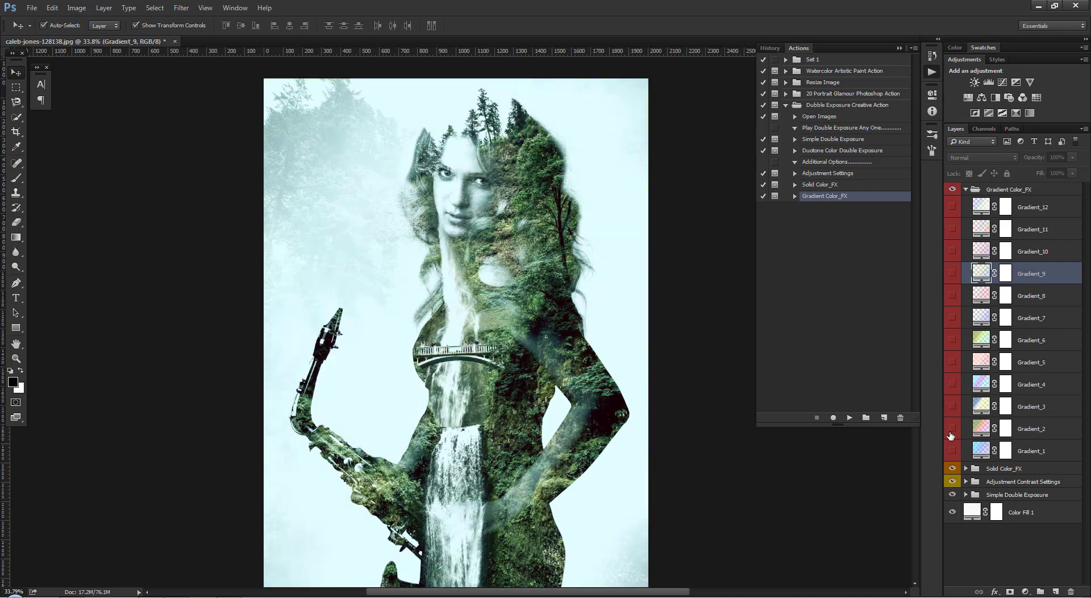
{"action": "left_click", "coordinate": [953, 428]}
{"action": "left_click", "coordinate": [953, 428]}
{"action": "left_click", "coordinate": [953, 451]}
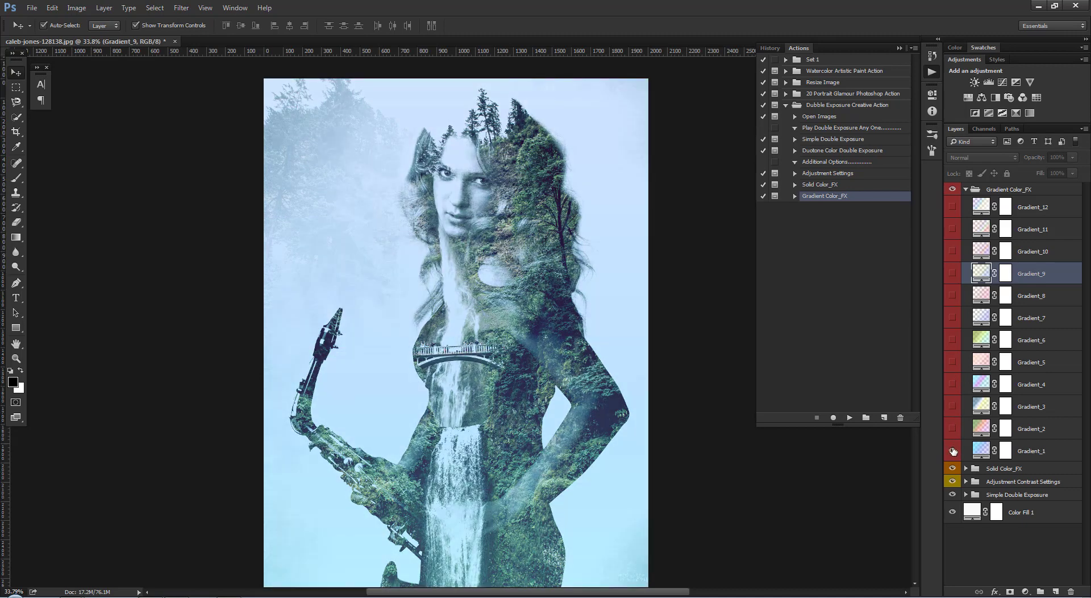
Step: Hide Gradient_1, then briefly preview and hide Gradient_4 and Gradient_12
{"action": "left_click", "coordinate": [956, 453]}
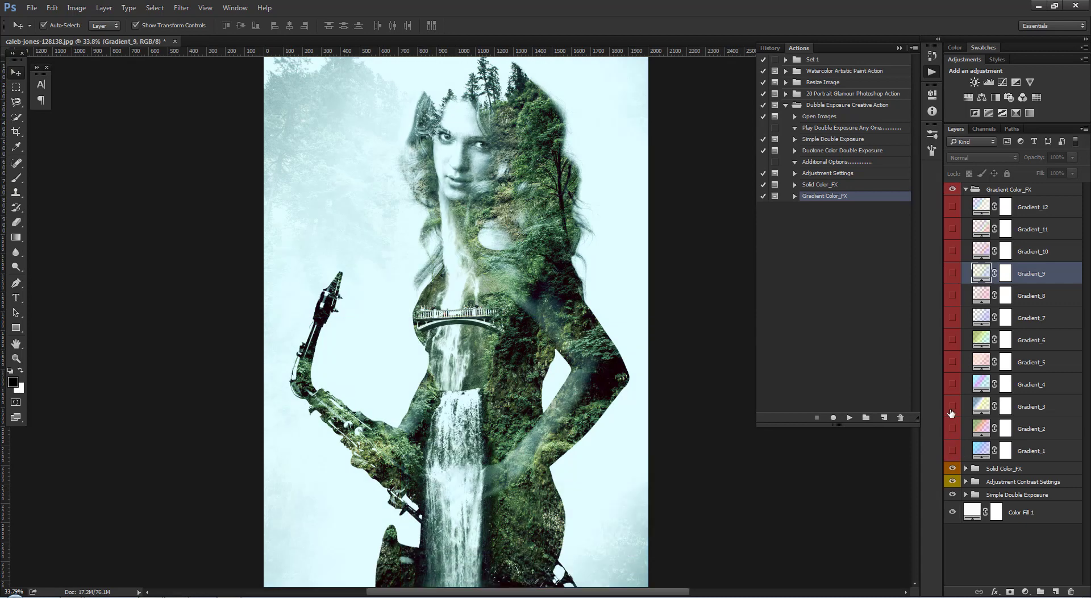
{"action": "left_click", "coordinate": [953, 385]}
{"action": "left_click", "coordinate": [953, 385]}
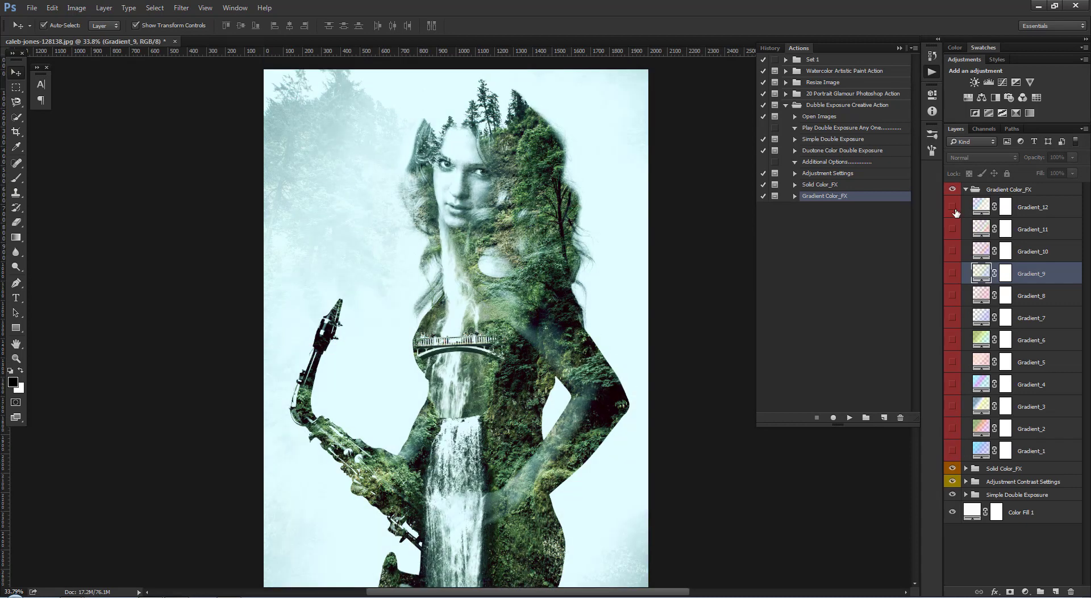
{"action": "left_click", "coordinate": [952, 207]}
{"action": "left_click", "coordinate": [953, 208]}
{"action": "left_click", "coordinate": [966, 189]}
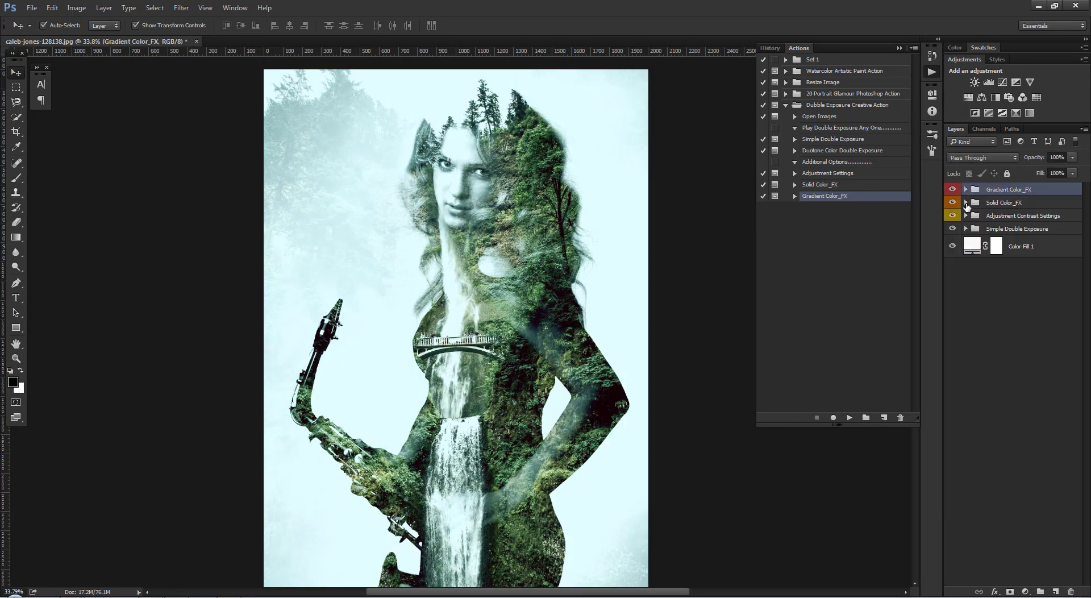
{"action": "left_click", "coordinate": [965, 203]}
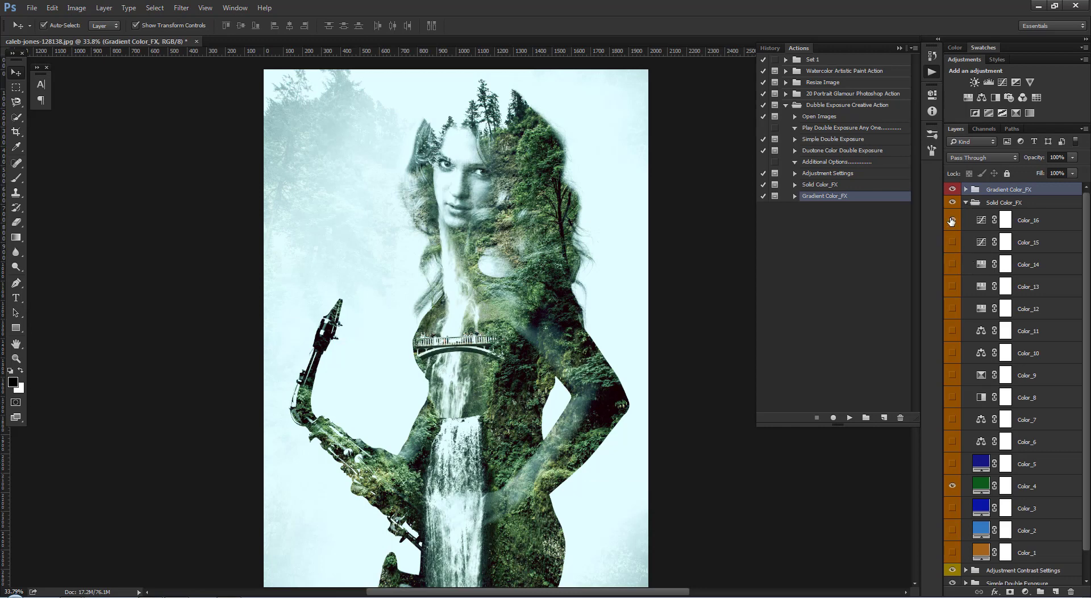
{"action": "left_click", "coordinate": [952, 220]}
{"action": "left_click", "coordinate": [952, 221]}
{"action": "left_click", "coordinate": [952, 242]}
{"action": "left_click", "coordinate": [952, 242]}
{"action": "left_click", "coordinate": [953, 286]}
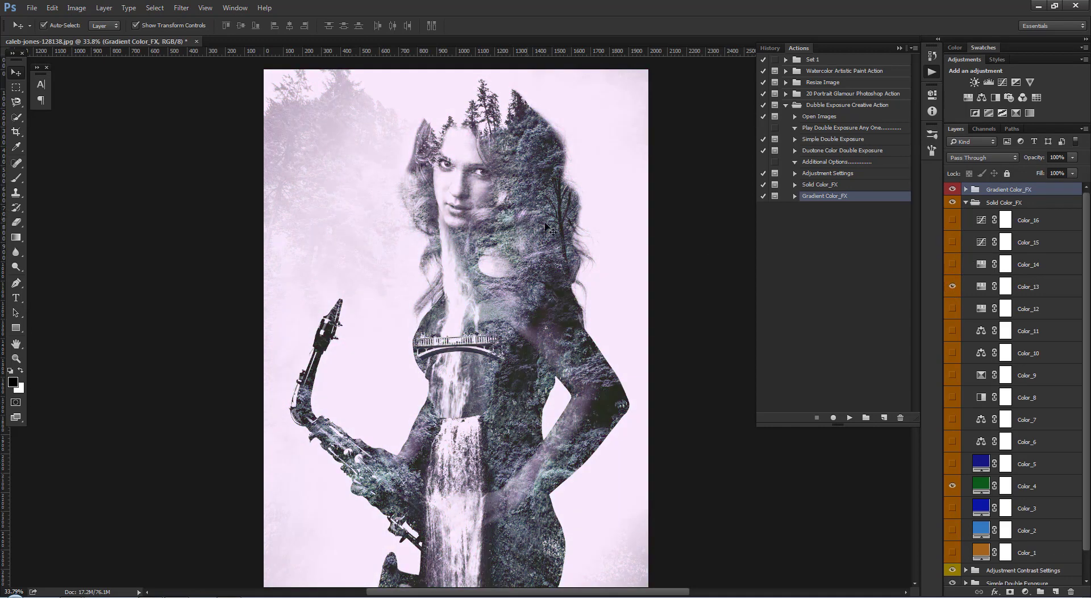
{"action": "left_click", "coordinate": [952, 286]}
{"action": "left_click", "coordinate": [952, 309]}
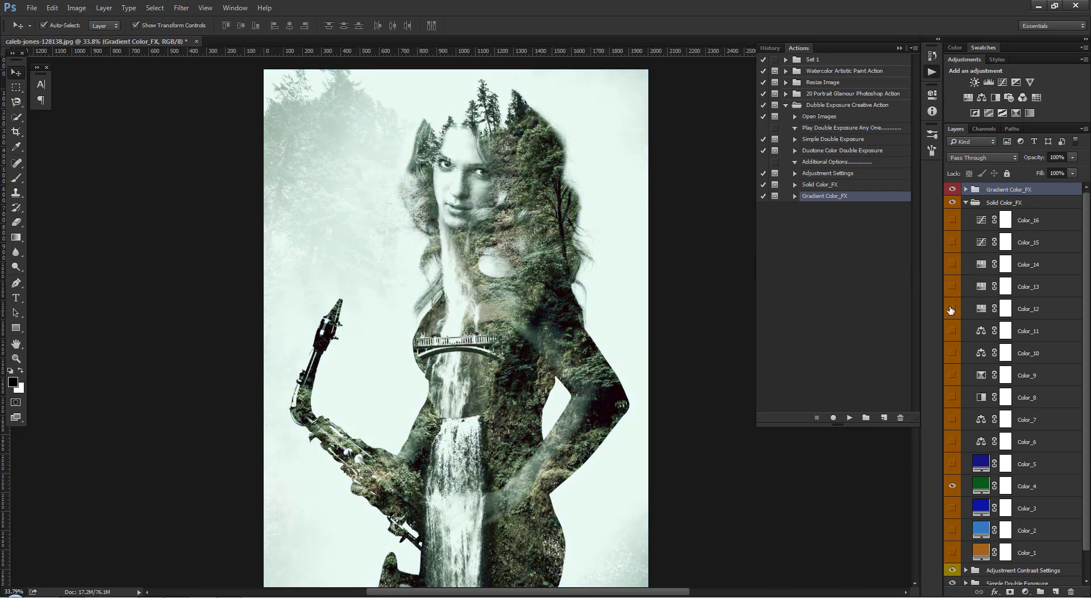
{"action": "left_click", "coordinate": [967, 202]}
{"action": "left_click", "coordinate": [969, 216]}
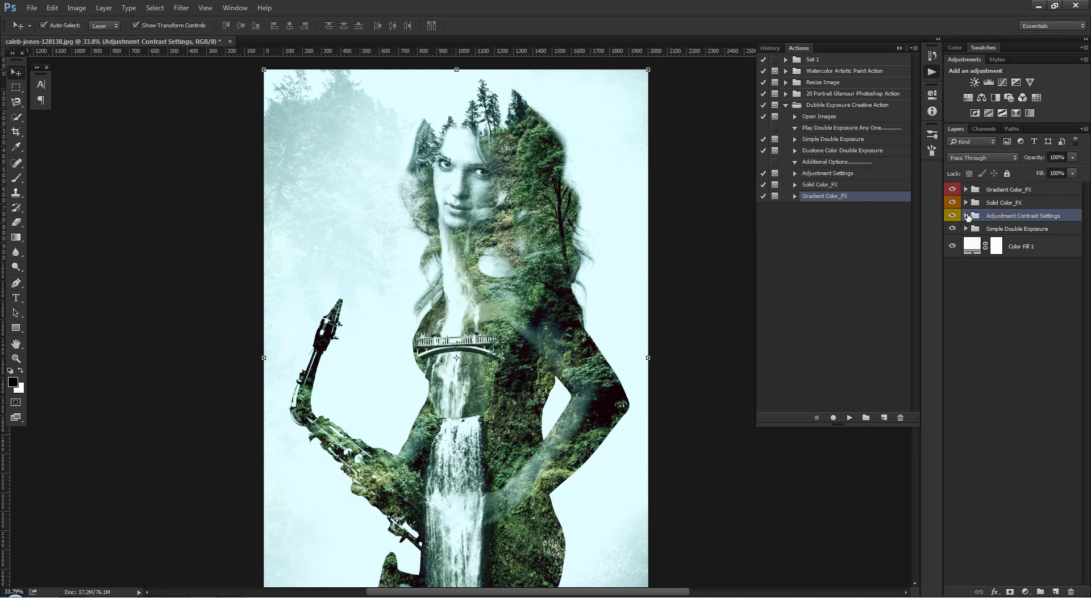
Step: Expand Adjustment Contrast Settings and try Contrast_7's brightening, leaving it switched off
{"action": "left_click", "coordinate": [968, 216]}
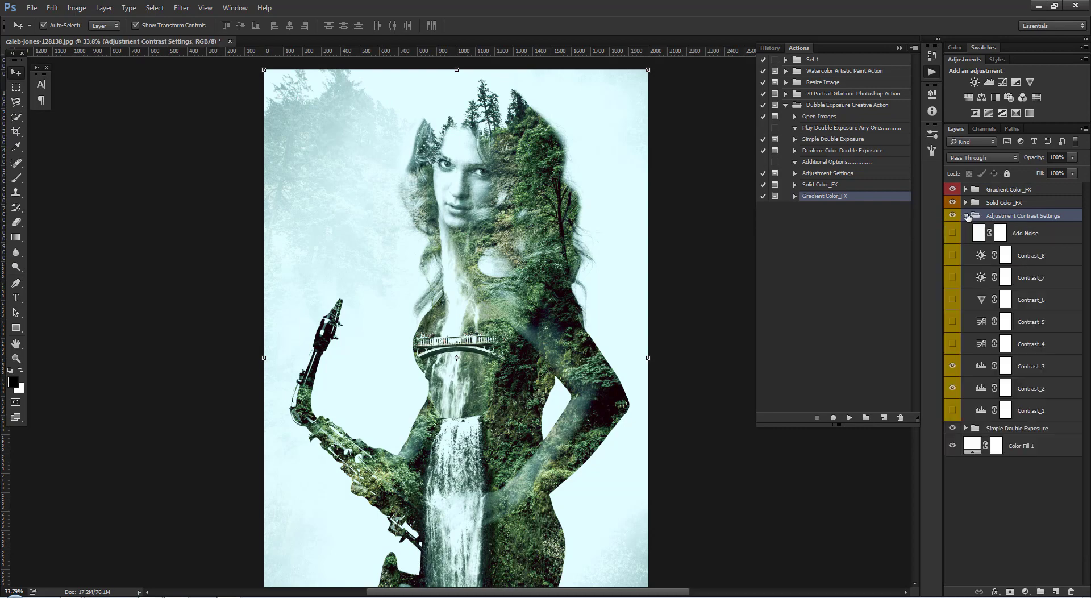
{"action": "left_click", "coordinate": [952, 278]}
{"action": "scroll", "coordinate": [552, 176], "scroll_direction": "up", "scroll_amount": 1}
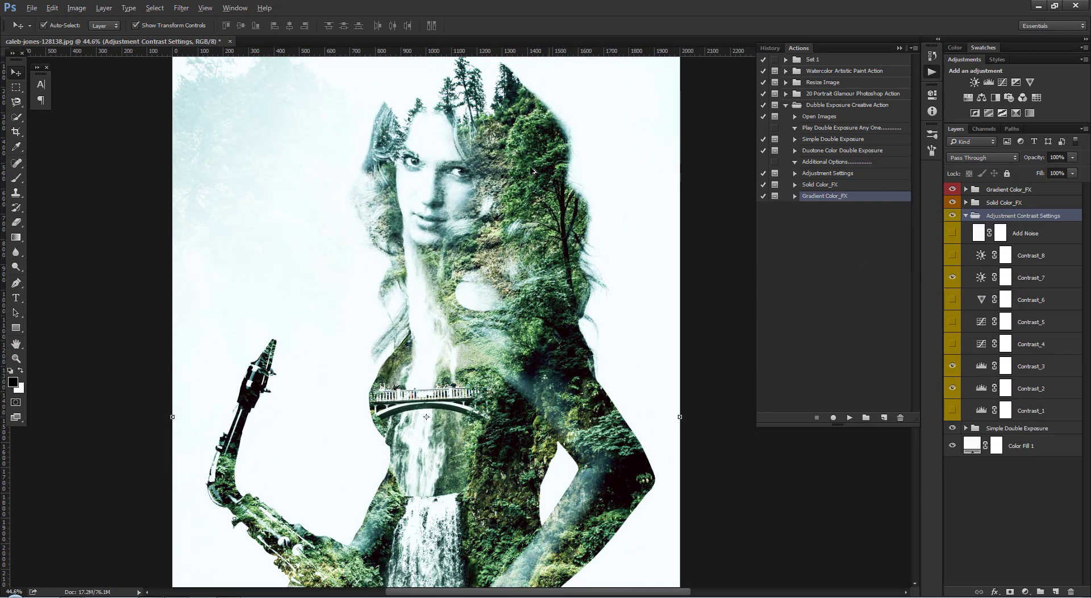
{"action": "scroll", "coordinate": [533, 170], "scroll_direction": "up", "scroll_amount": 1}
{"action": "scroll", "coordinate": [605, 212], "scroll_direction": "down", "scroll_amount": 2}
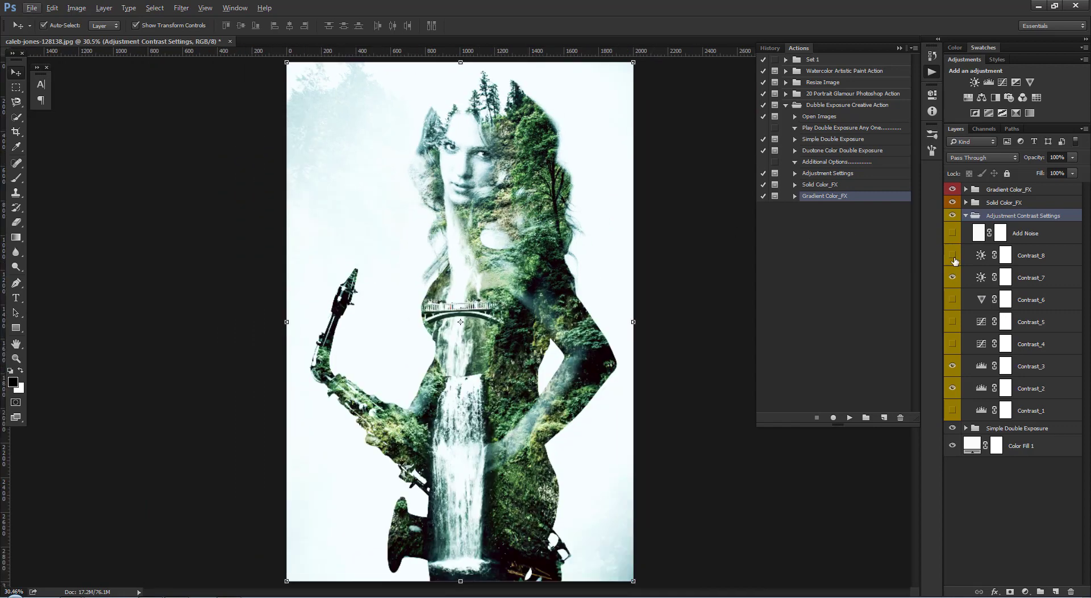
{"action": "left_click", "coordinate": [953, 278]}
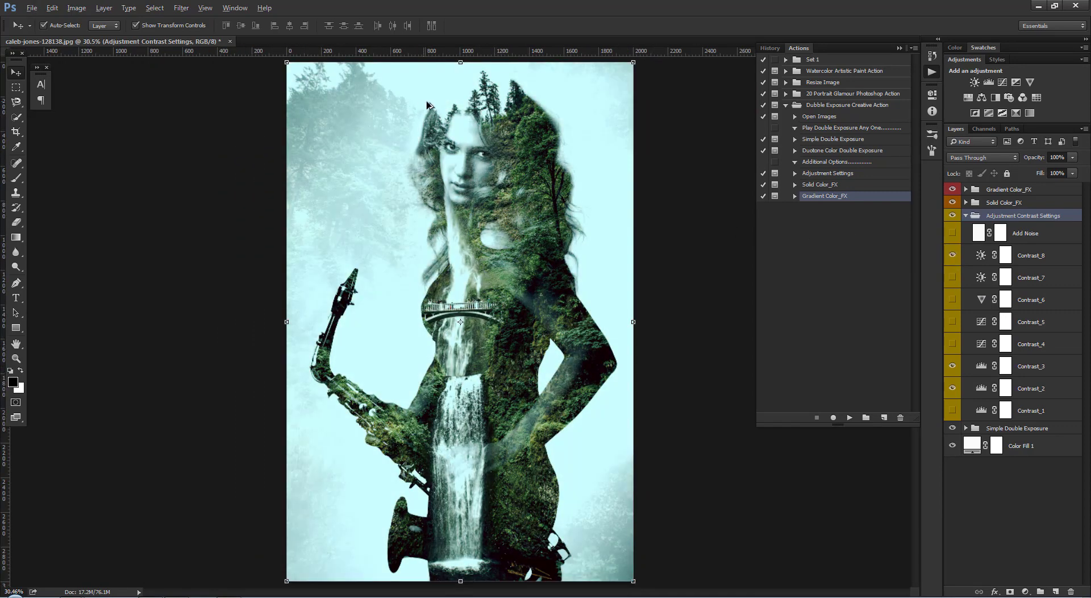
{"action": "scroll", "coordinate": [429, 105], "scroll_direction": "up", "scroll_amount": 2}
{"action": "scroll", "coordinate": [500, 119], "scroll_direction": "down", "scroll_amount": 1}
{"action": "scroll", "coordinate": [503, 122], "scroll_direction": "up", "scroll_amount": 1}
{"action": "scroll", "coordinate": [507, 126], "scroll_direction": "down", "scroll_amount": 1}
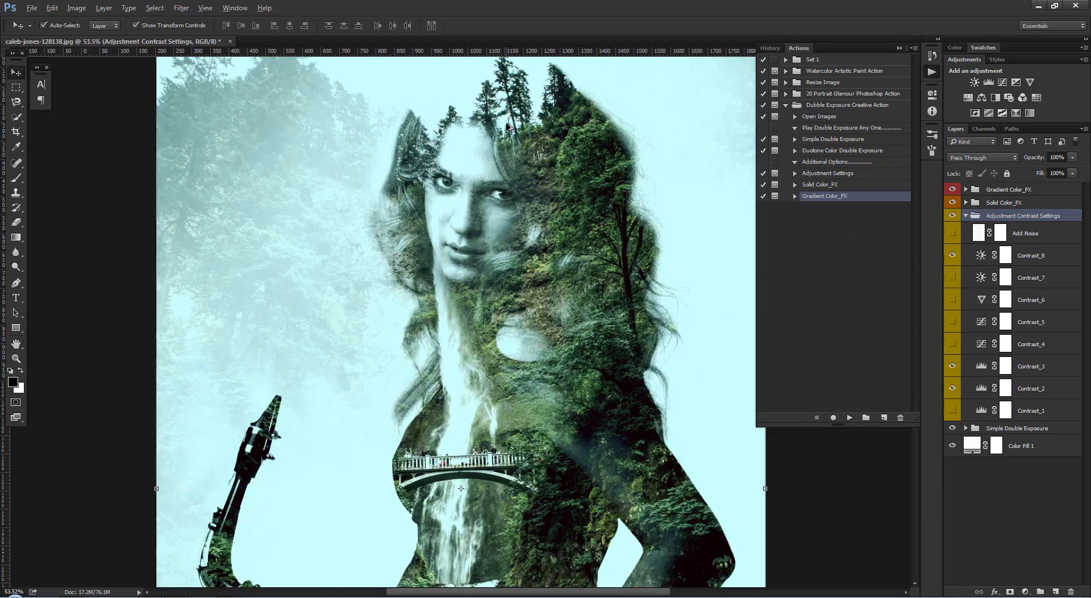
{"action": "scroll", "coordinate": [507, 126], "scroll_direction": "down", "scroll_amount": 2}
Step: Hide the Actions panel, review the layer stack, and collapse Adjustment Contrast Settings
{"action": "left_click", "coordinate": [898, 49]}
{"action": "scroll", "coordinate": [900, 113], "scroll_direction": "up", "scroll_amount": 1}
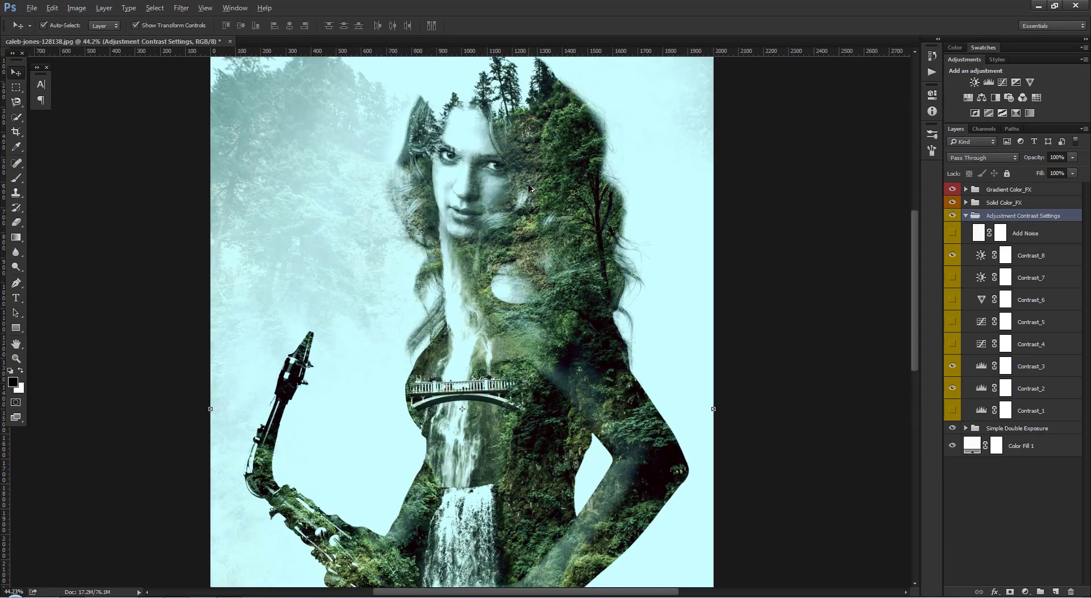
{"action": "scroll", "coordinate": [904, 142], "scroll_direction": "down", "scroll_amount": 2}
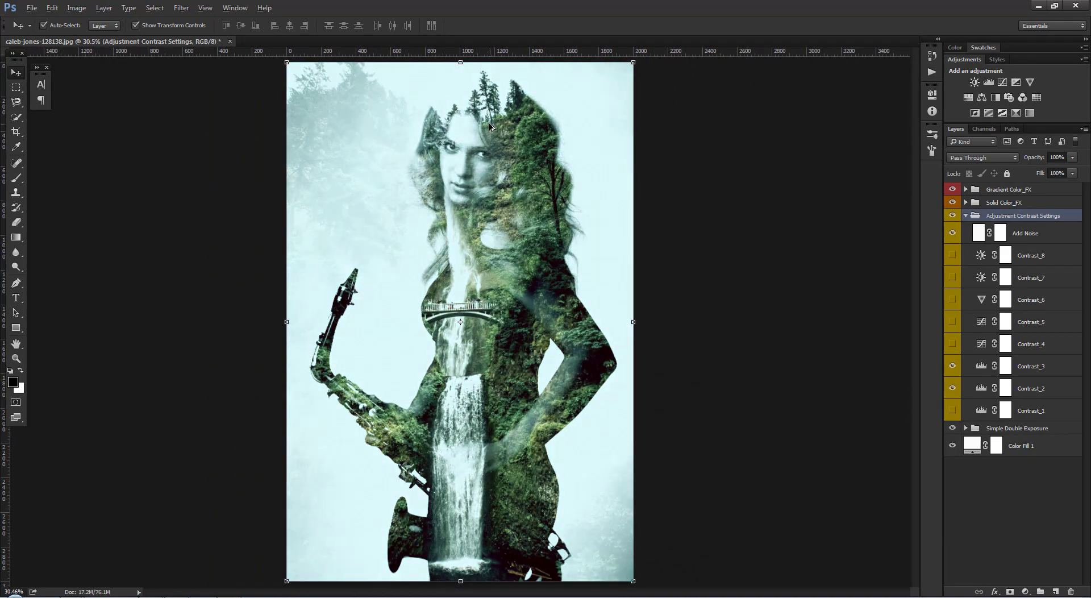
{"action": "scroll", "coordinate": [490, 126], "scroll_direction": "up", "scroll_amount": 2}
{"action": "scroll", "coordinate": [482, 105], "scroll_direction": "up", "scroll_amount": 2}
{"action": "scroll", "coordinate": [482, 106], "scroll_direction": "up", "scroll_amount": 2}
{"action": "scroll", "coordinate": [826, 192], "scroll_direction": "up", "scroll_amount": 1}
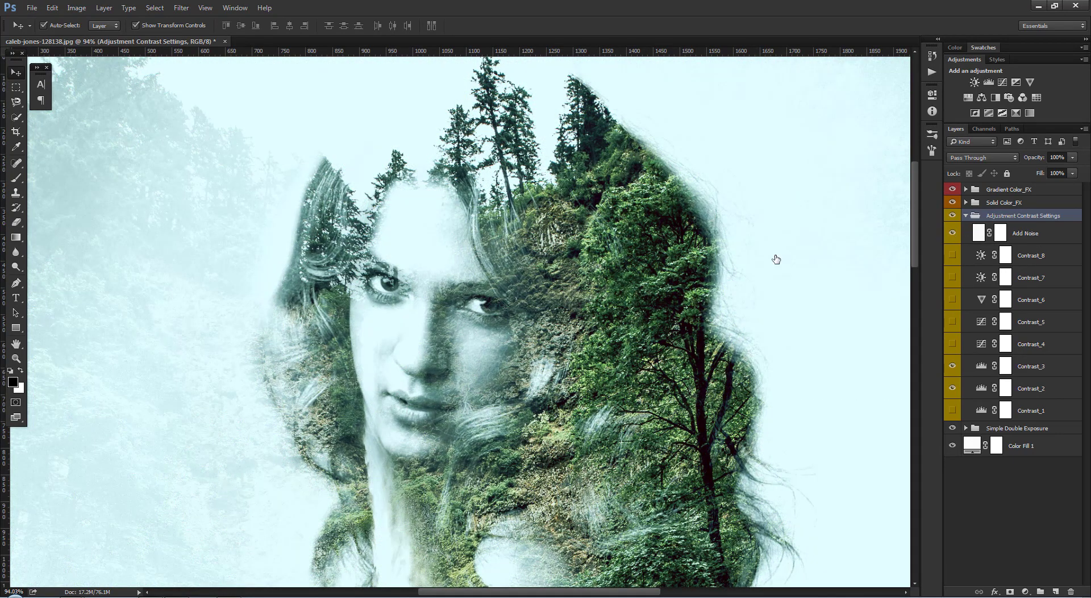
{"action": "scroll", "coordinate": [804, 241], "scroll_direction": "up", "scroll_amount": 1}
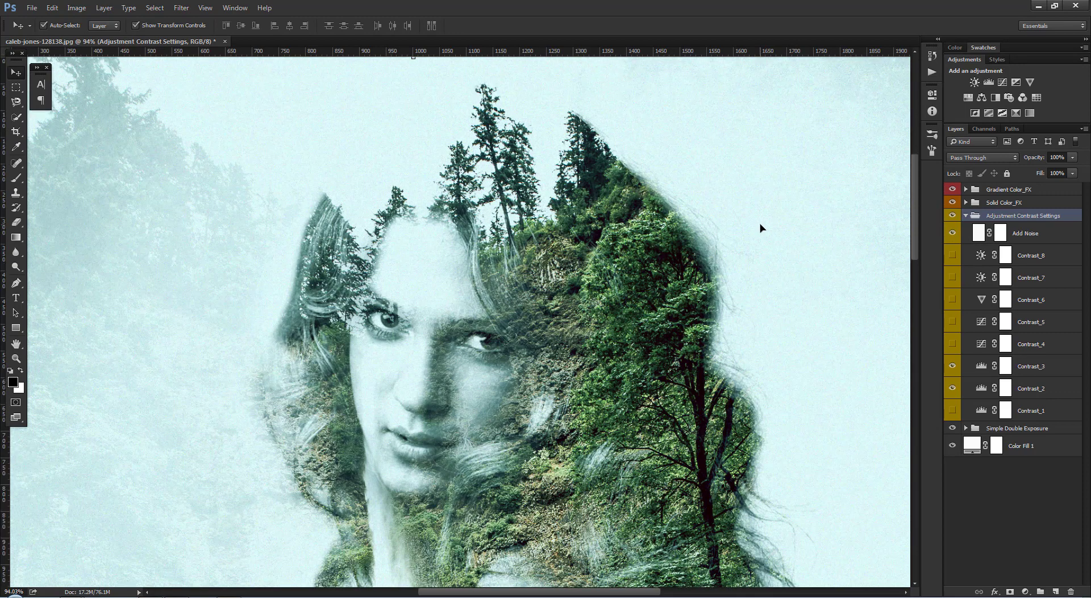
{"action": "scroll", "coordinate": [486, 237], "scroll_direction": "down", "scroll_amount": 3}
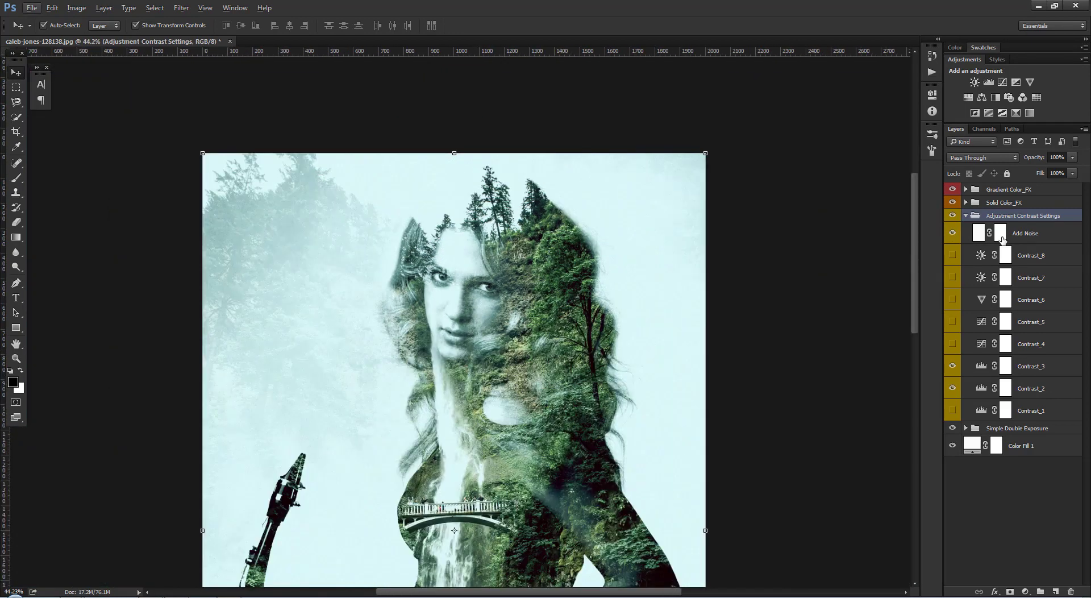
{"action": "left_click", "coordinate": [965, 215]}
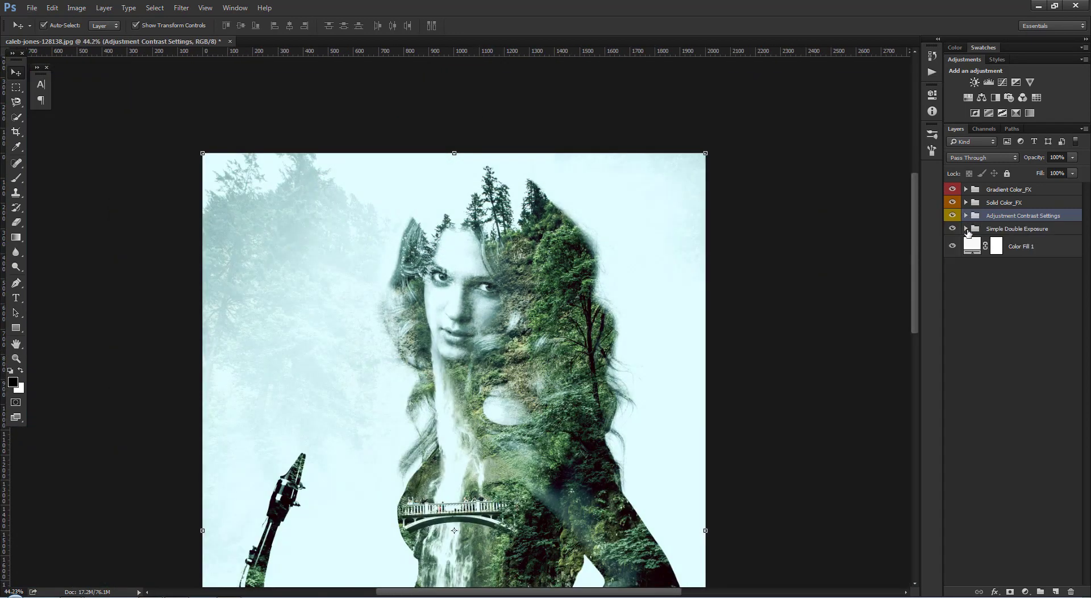
Step: Target the Object_Retouch mask in Simple Double Exposure with a 20% opacity Brush
{"action": "left_click", "coordinate": [966, 228]}
{"action": "scroll", "coordinate": [531, 224], "scroll_direction": "down", "scroll_amount": 2}
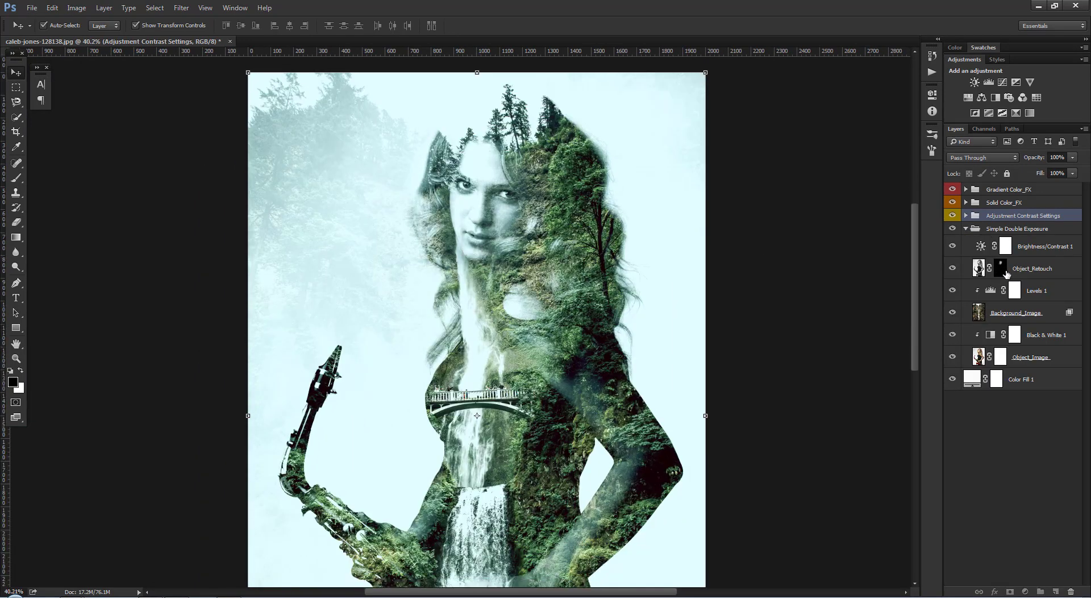
{"action": "left_click", "coordinate": [1004, 272]}
{"action": "left_click", "coordinate": [16, 177]}
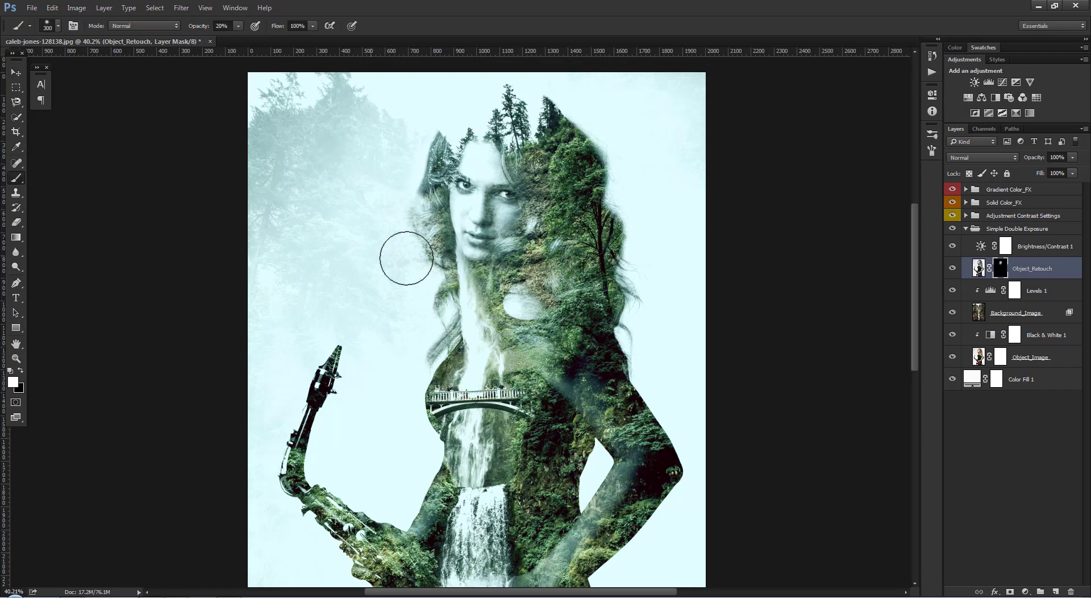
{"action": "scroll", "coordinate": [461, 268], "scroll_direction": "down", "scroll_amount": 1}
{"action": "left_click", "coordinate": [221, 26]}
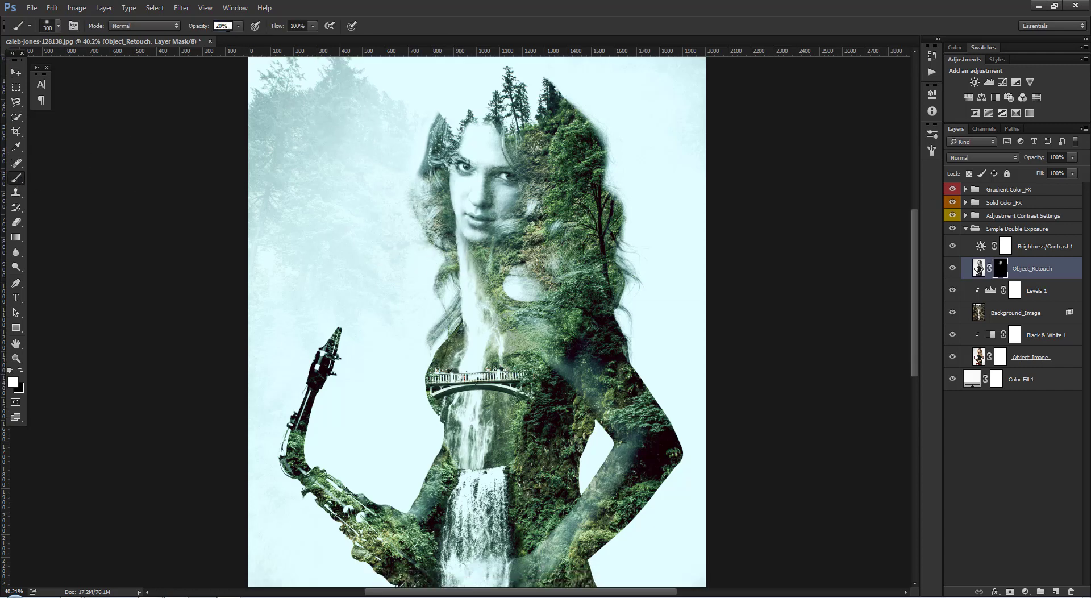
Step: Paint the mask over hair, shoulder, right elbow and waist to reveal more of the woman
{"action": "left_click_drag", "start_coordinate": [519, 240], "coordinate": [564, 348]}
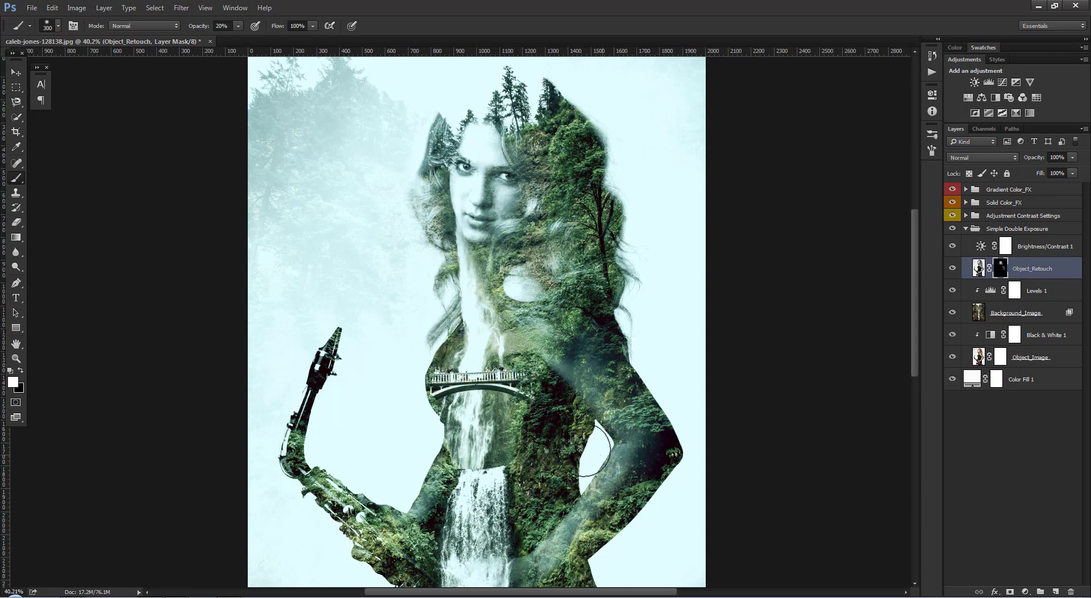
{"action": "left_click_drag", "start_coordinate": [608, 460], "coordinate": [588, 281]}
{"action": "left_click_drag", "start_coordinate": [635, 313], "coordinate": [600, 398]}
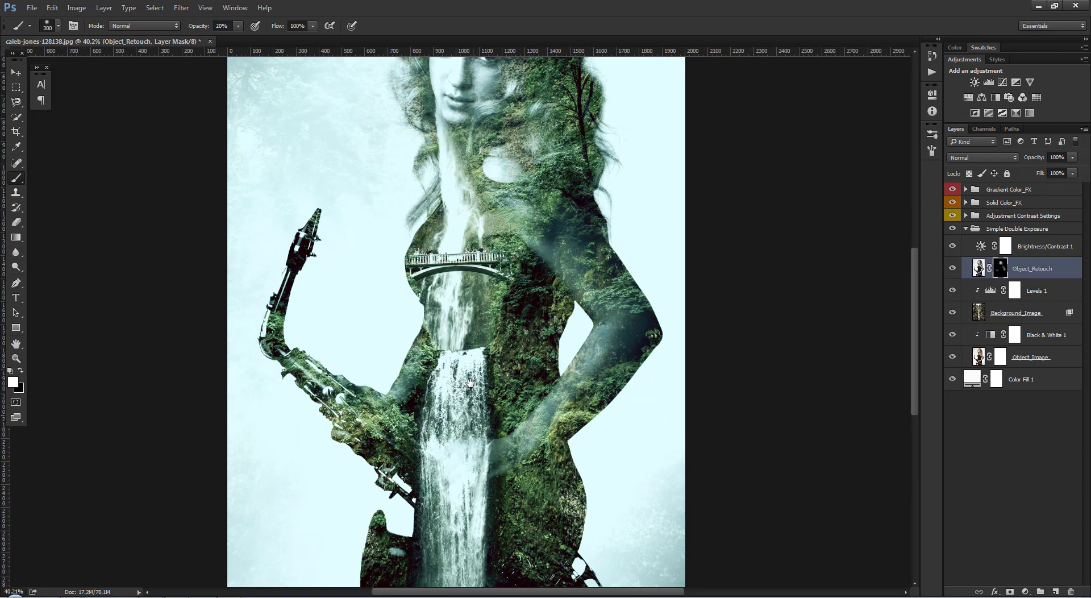
{"action": "left_click_drag", "start_coordinate": [434, 415], "coordinate": [431, 338]}
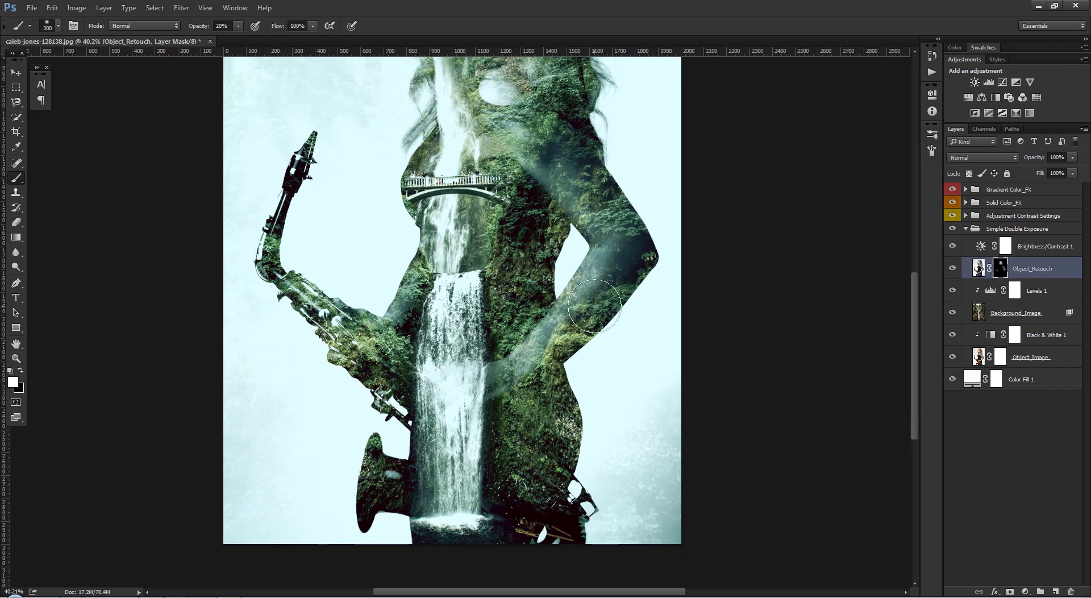
{"action": "scroll", "coordinate": [608, 233], "scroll_direction": "up", "scroll_amount": 1}
{"action": "scroll", "coordinate": [554, 170], "scroll_direction": "up", "scroll_amount": 1}
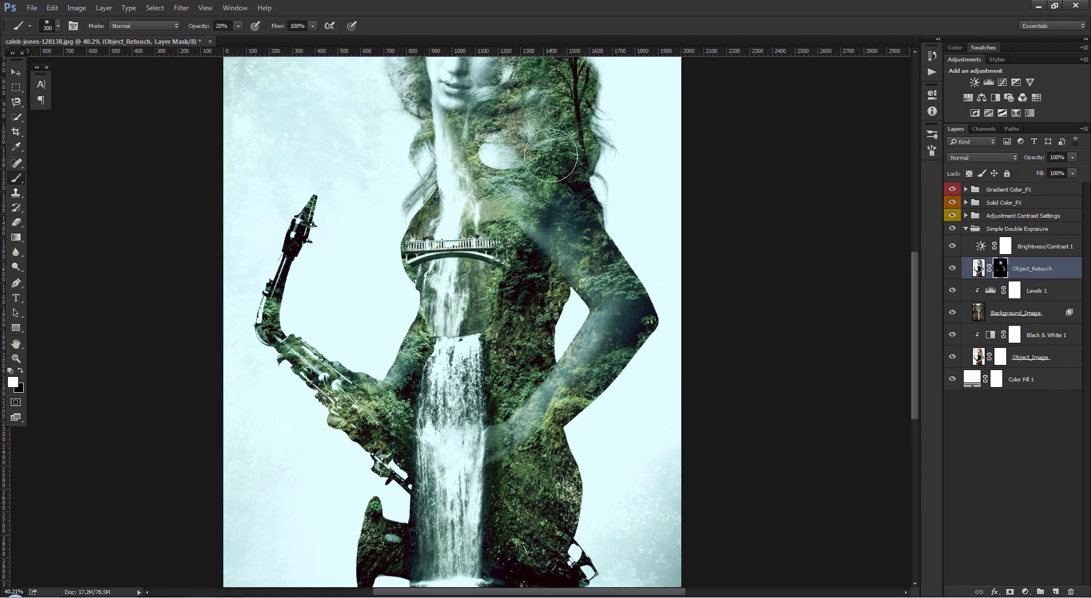
{"action": "scroll", "coordinate": [591, 200], "scroll_direction": "up", "scroll_amount": 3}
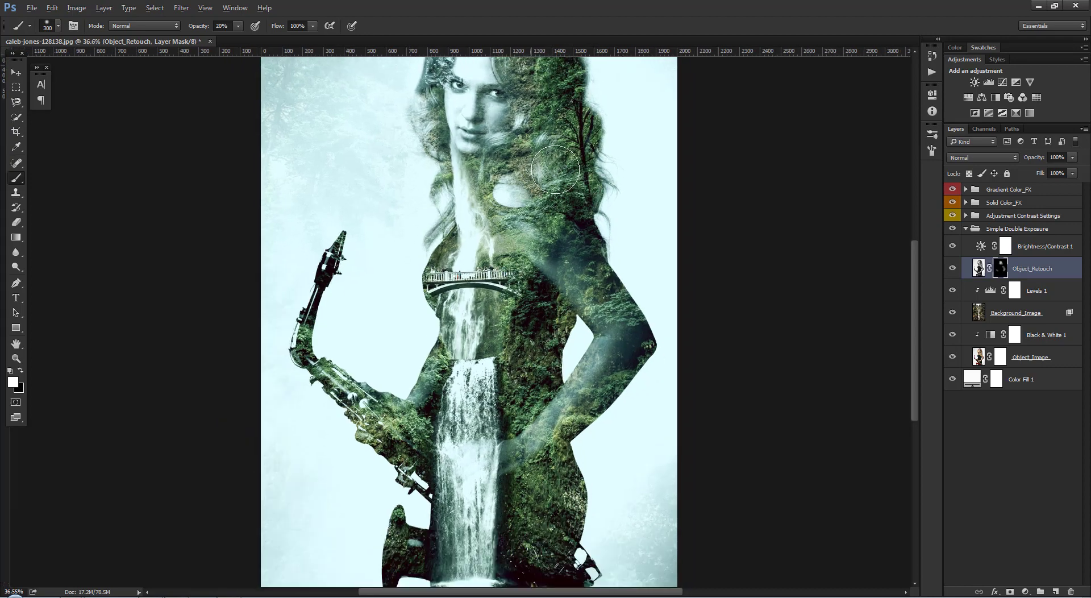
{"action": "scroll", "coordinate": [521, 160], "scroll_direction": "up", "scroll_amount": 1}
Step: Switch to the Move tool and collapse the Simple Double Exposure layer group
{"action": "key", "text": "v"}
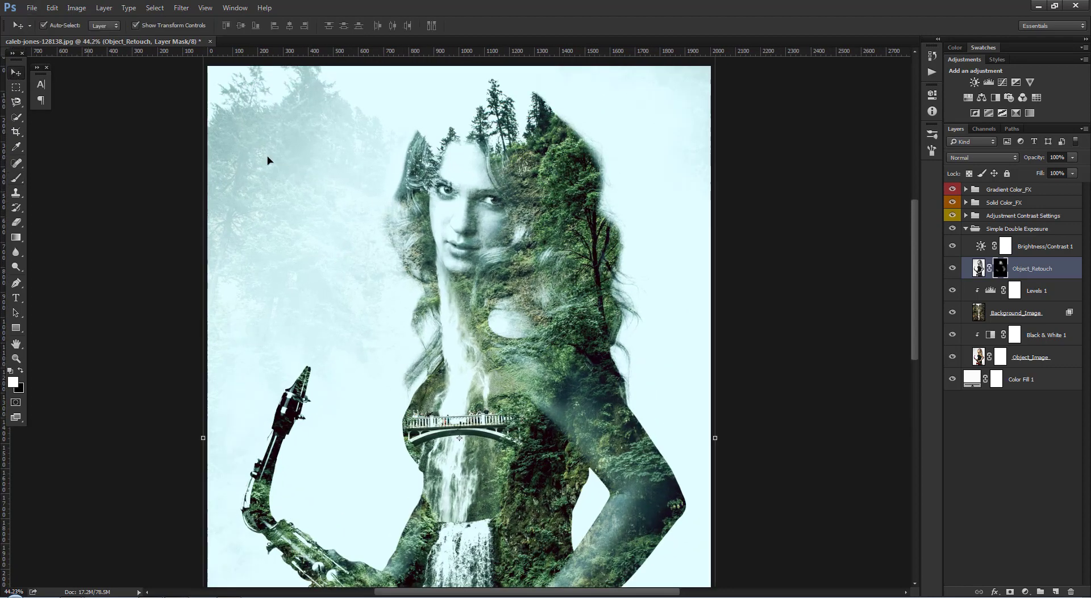
{"action": "scroll", "coordinate": [326, 147], "scroll_direction": "up", "scroll_amount": 2}
{"action": "left_click", "coordinate": [966, 229]}
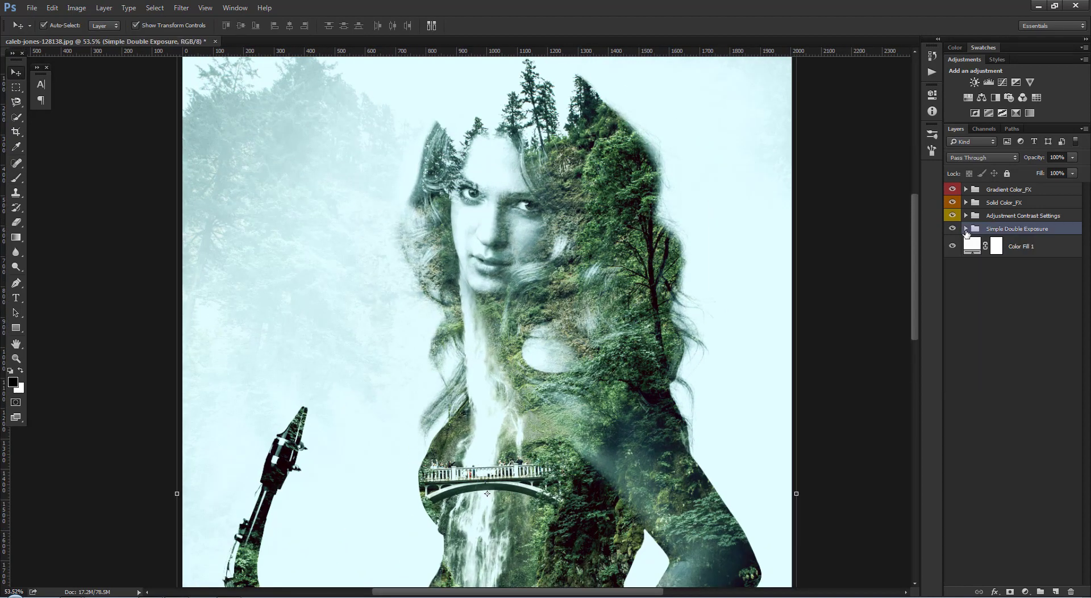
{"action": "scroll", "coordinate": [462, 220], "scroll_direction": "up", "scroll_amount": 1}
{"action": "scroll", "coordinate": [518, 223], "scroll_direction": "up", "scroll_amount": 2}
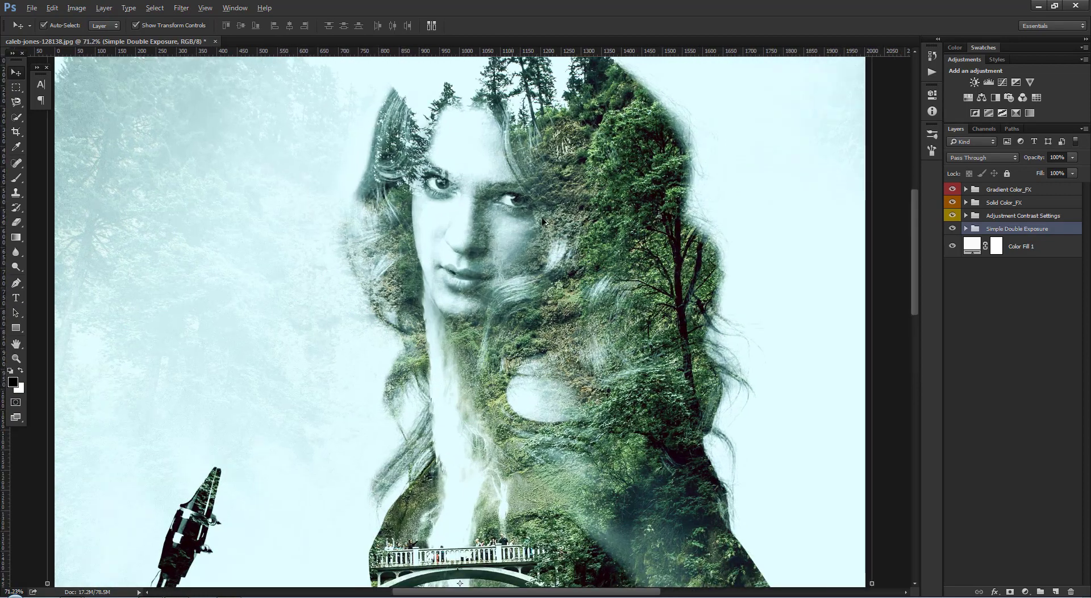
{"action": "scroll", "coordinate": [591, 187], "scroll_direction": "down", "scroll_amount": 3}
{"action": "scroll", "coordinate": [540, 196], "scroll_direction": "up", "scroll_amount": 2}
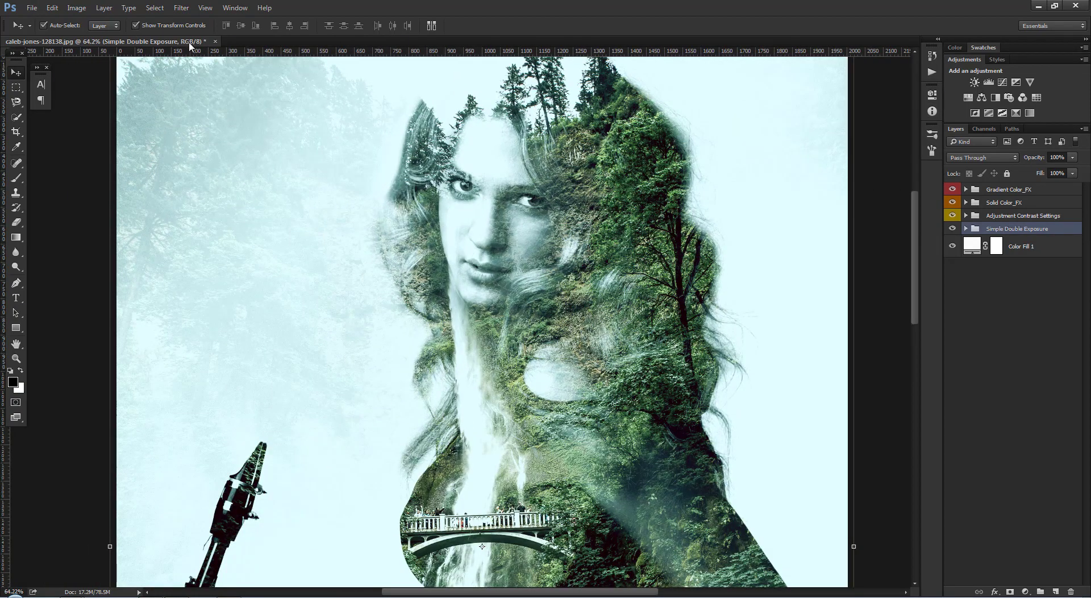
Step: Close the caleb-jones-128138.jpg portrait document, discarding its changes
{"action": "left_click", "coordinate": [215, 41]}
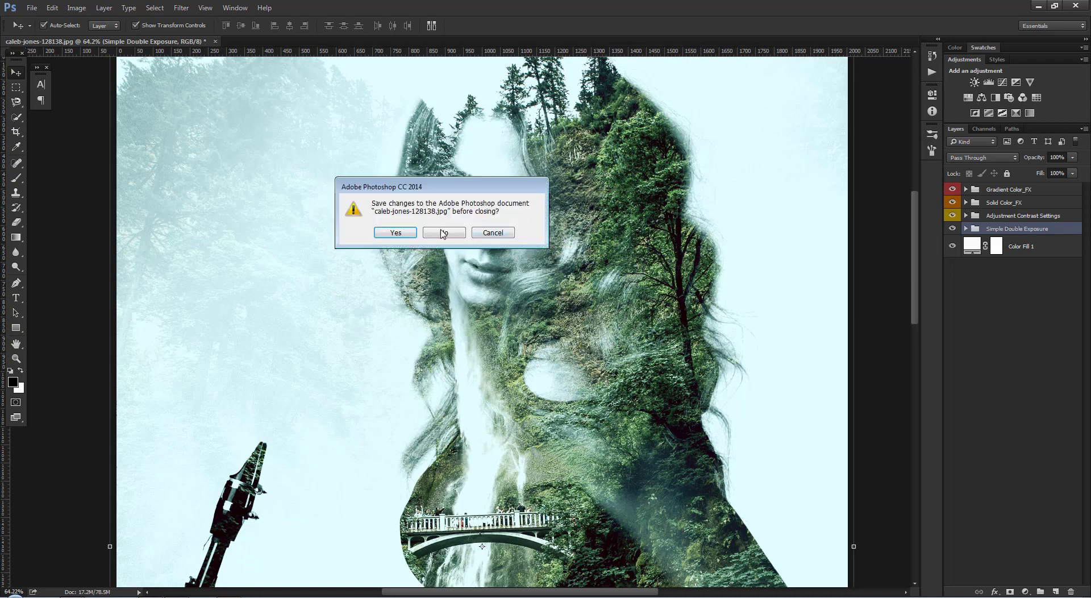
{"action": "left_click", "coordinate": [488, 233]}
{"action": "scroll", "coordinate": [437, 97], "scroll_direction": "down", "scroll_amount": 2}
{"action": "scroll", "coordinate": [438, 96], "scroll_direction": "down", "scroll_amount": 1}
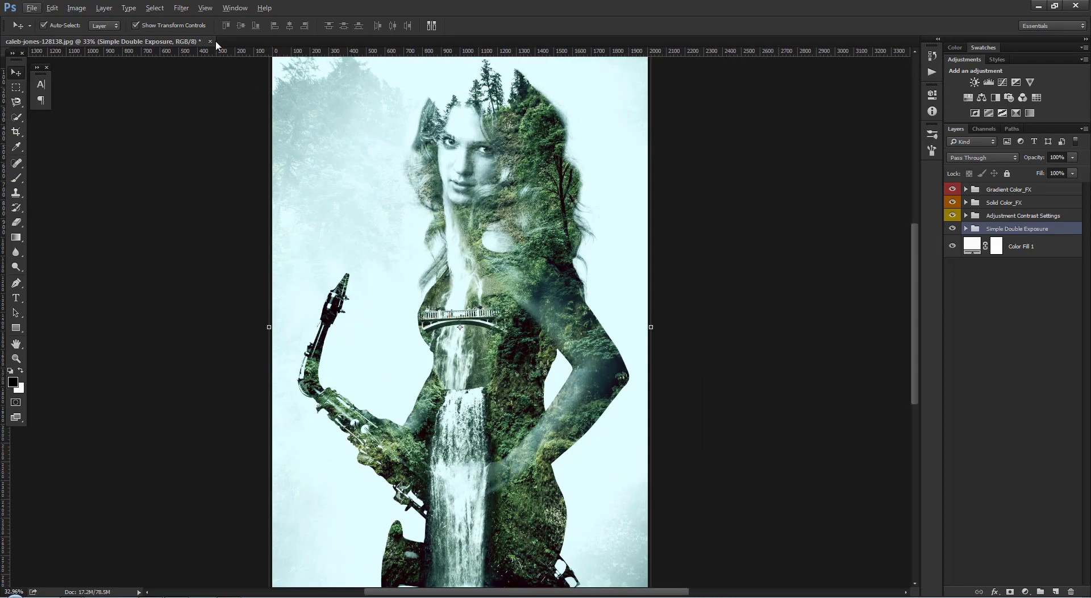
{"action": "left_click", "coordinate": [210, 41]}
{"action": "left_click", "coordinate": [443, 233]}
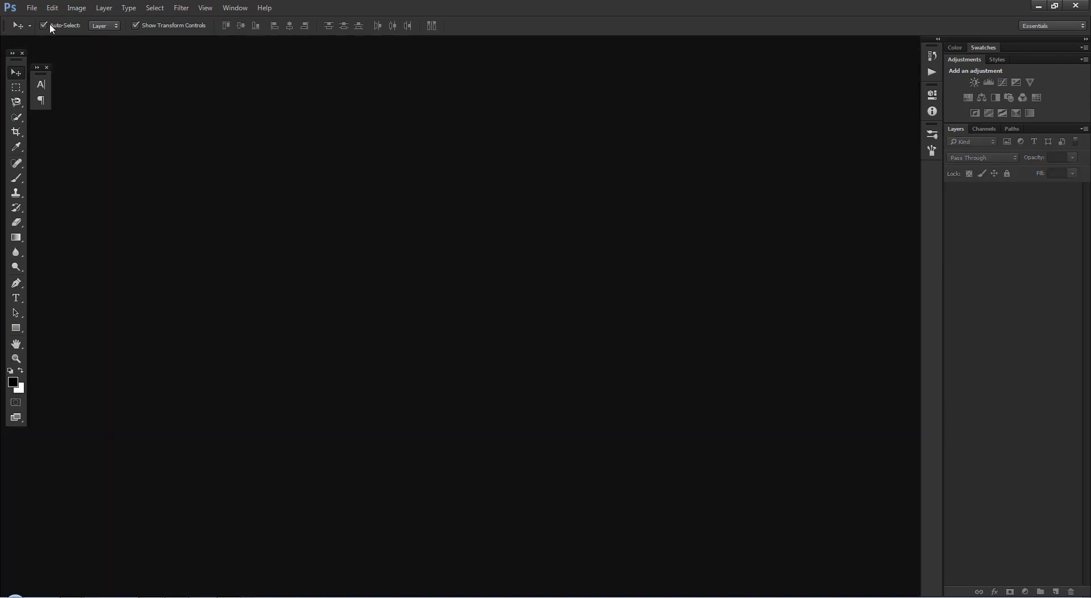
Step: Play the Open Images step of the double exposure action
{"action": "left_click", "coordinate": [931, 72]}
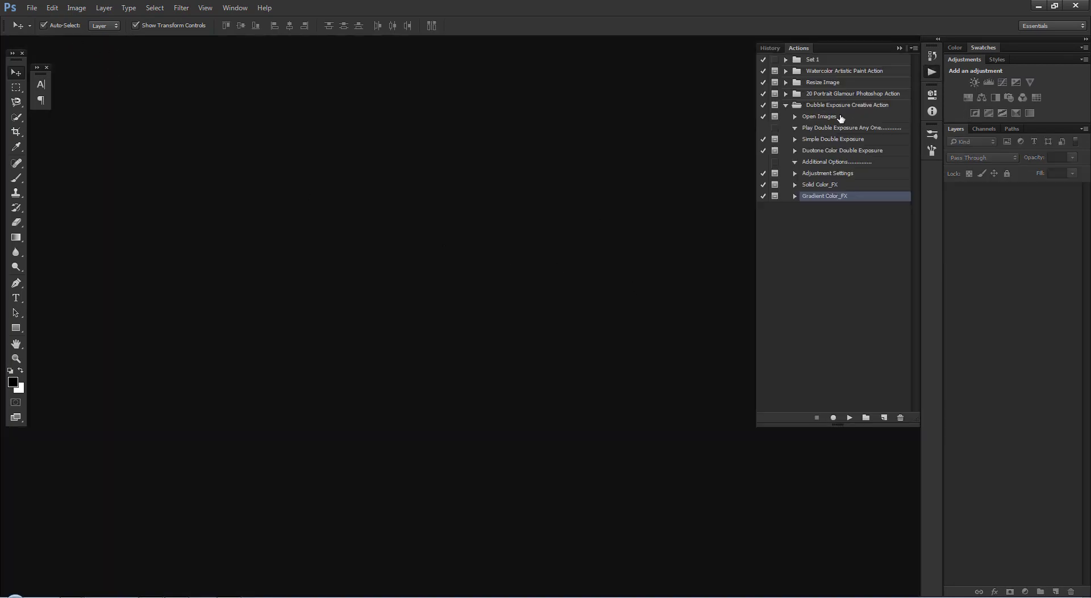
{"action": "left_click", "coordinate": [841, 117]}
{"action": "left_click", "coordinate": [850, 418]}
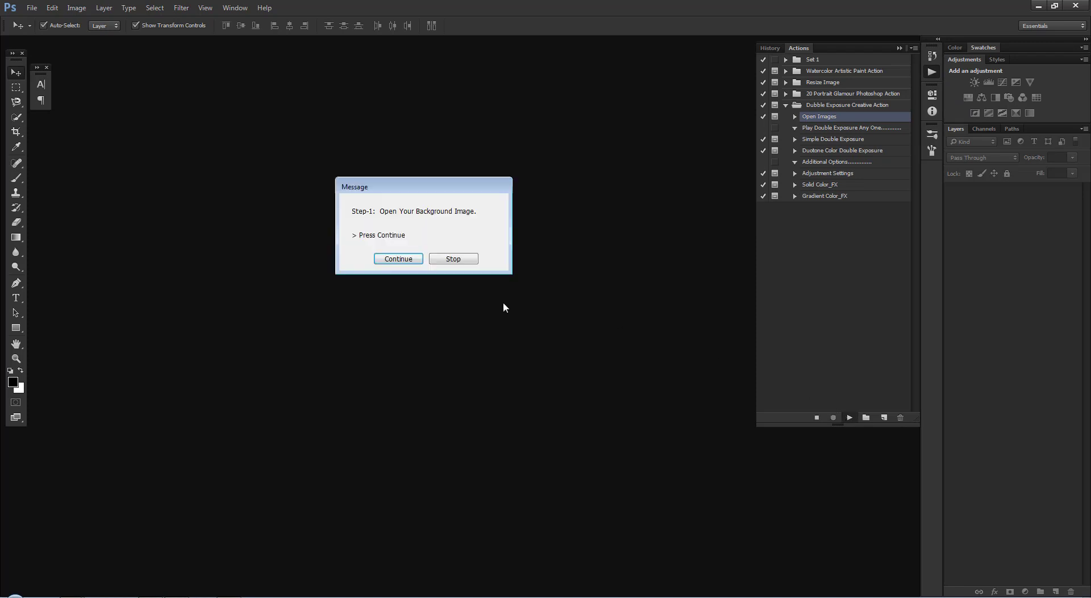
{"action": "left_click", "coordinate": [398, 259]}
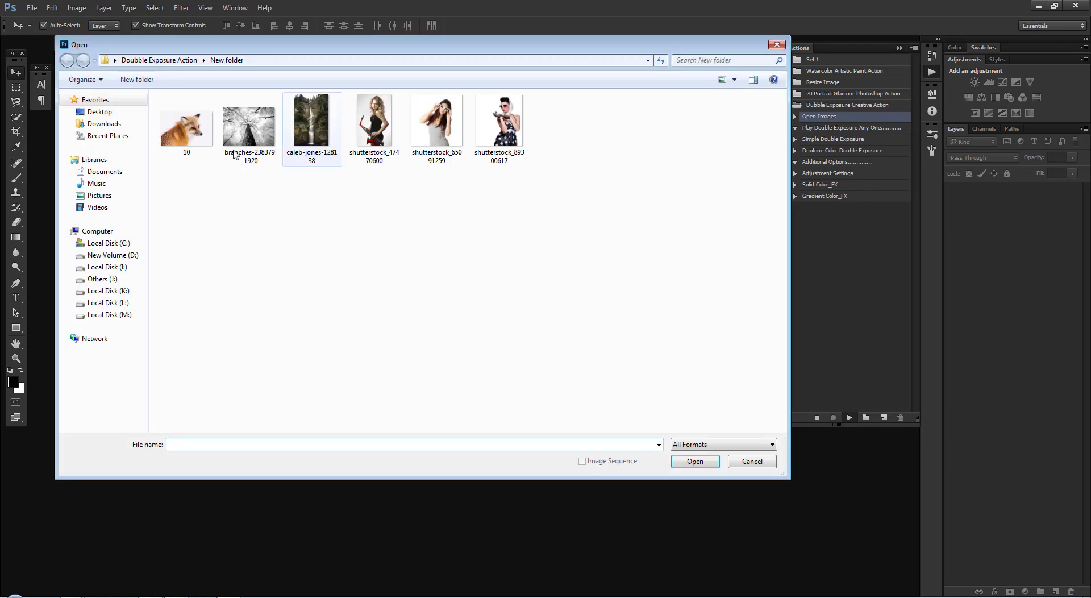
Step: Open branches-238379_1920 as the background and select fox photo 10 to place
{"action": "left_click", "coordinate": [249, 126]}
{"action": "left_click", "coordinate": [695, 462]}
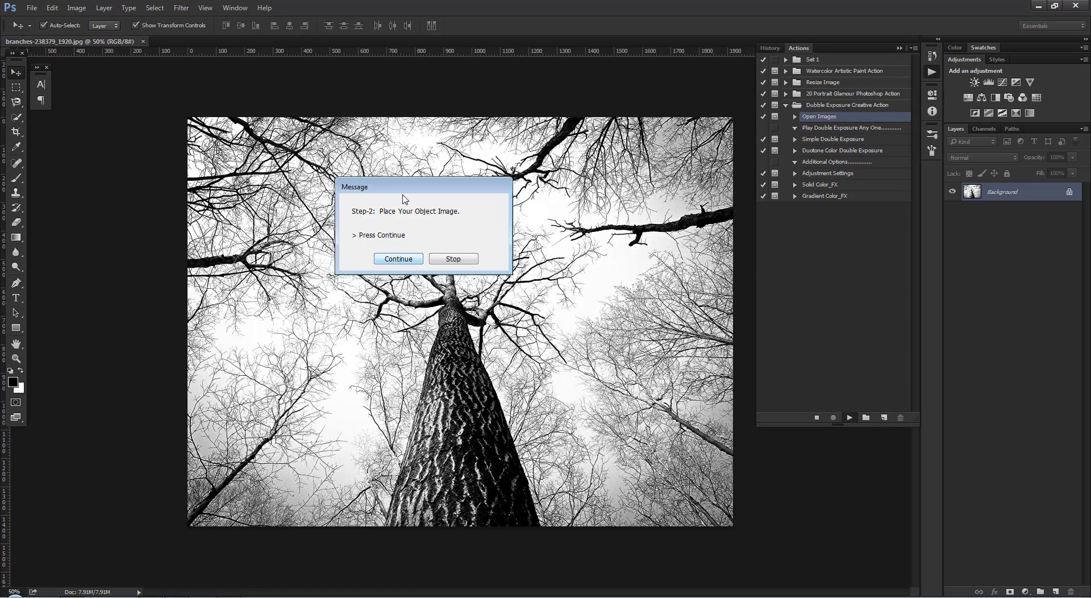
{"action": "left_click_drag", "start_coordinate": [404, 186], "coordinate": [508, 185]}
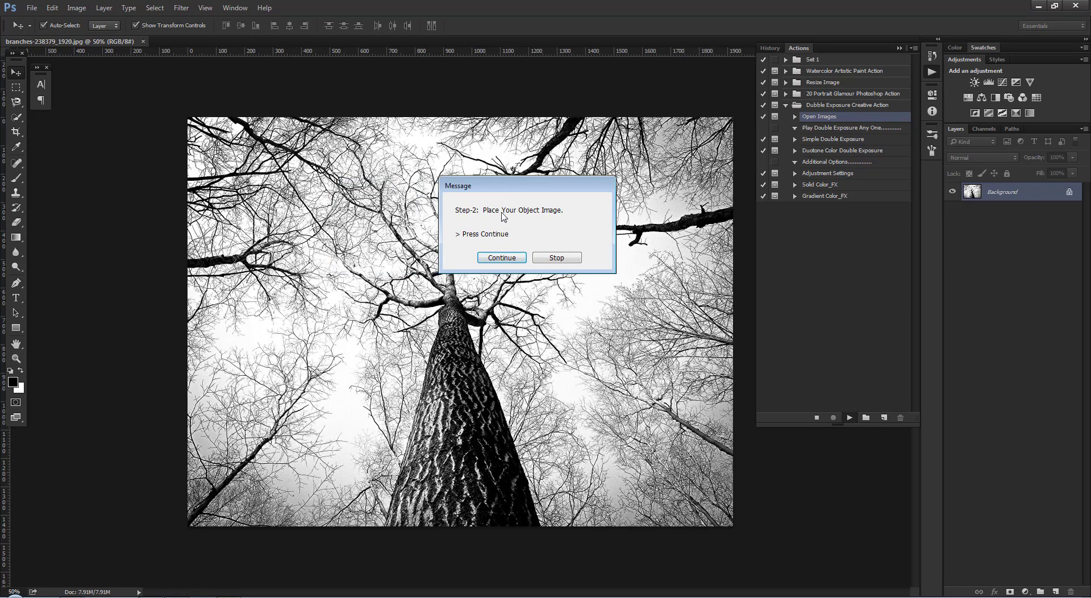
{"action": "left_click", "coordinate": [501, 257]}
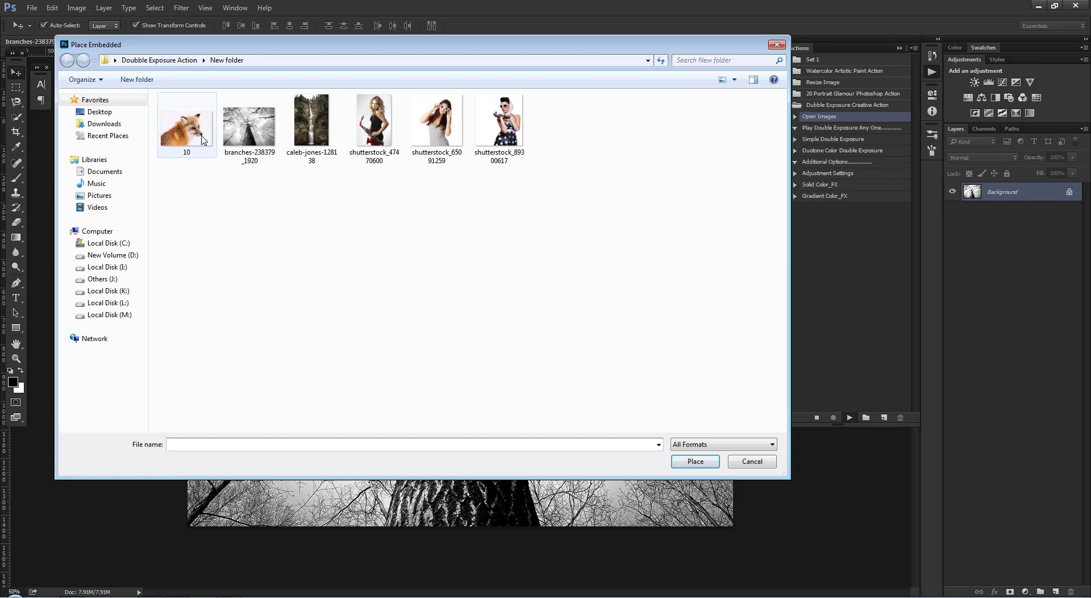
{"action": "left_click", "coordinate": [186, 125]}
Step: Place fox photo 10, scale it to about 473% to fill the canvas, and commit it
{"action": "left_click", "coordinate": [713, 464]}
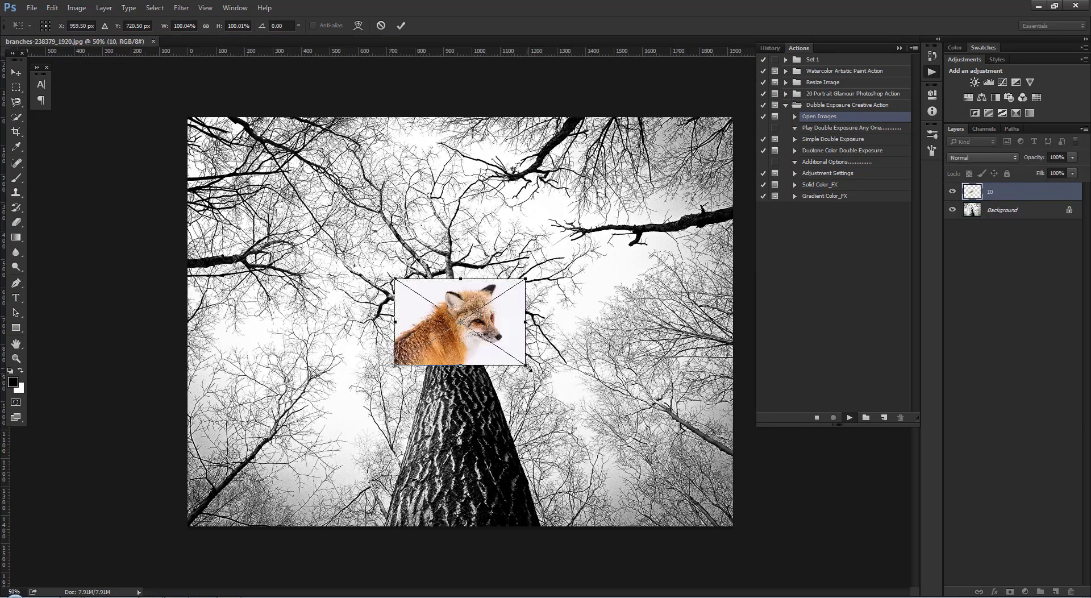
{"action": "left_click_drag", "start_coordinate": [551, 375], "coordinate": [782, 505]}
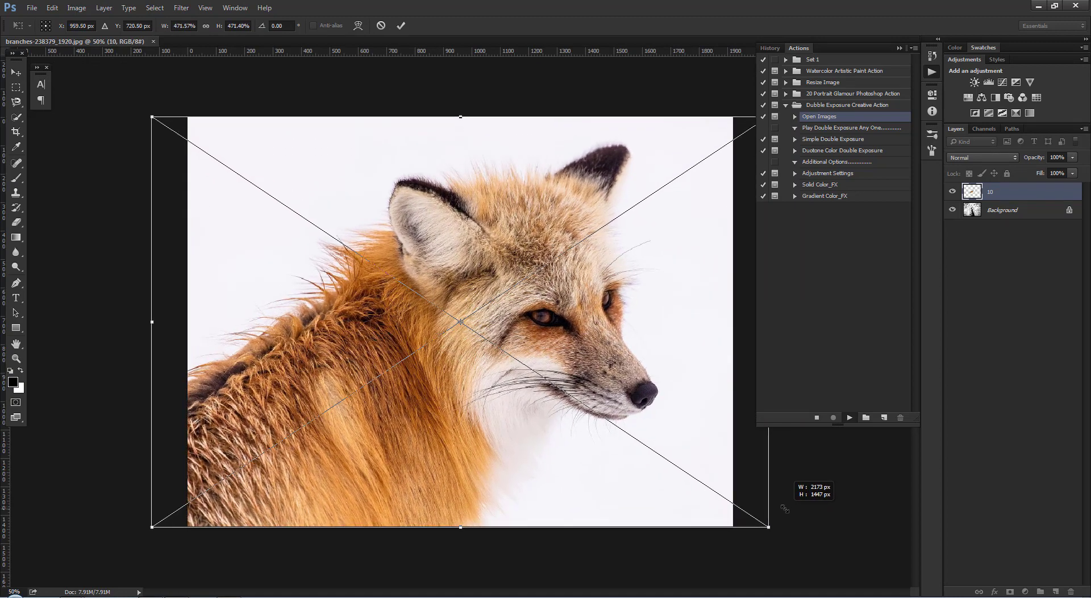
{"action": "left_click_drag", "start_coordinate": [783, 508], "coordinate": [784, 507]}
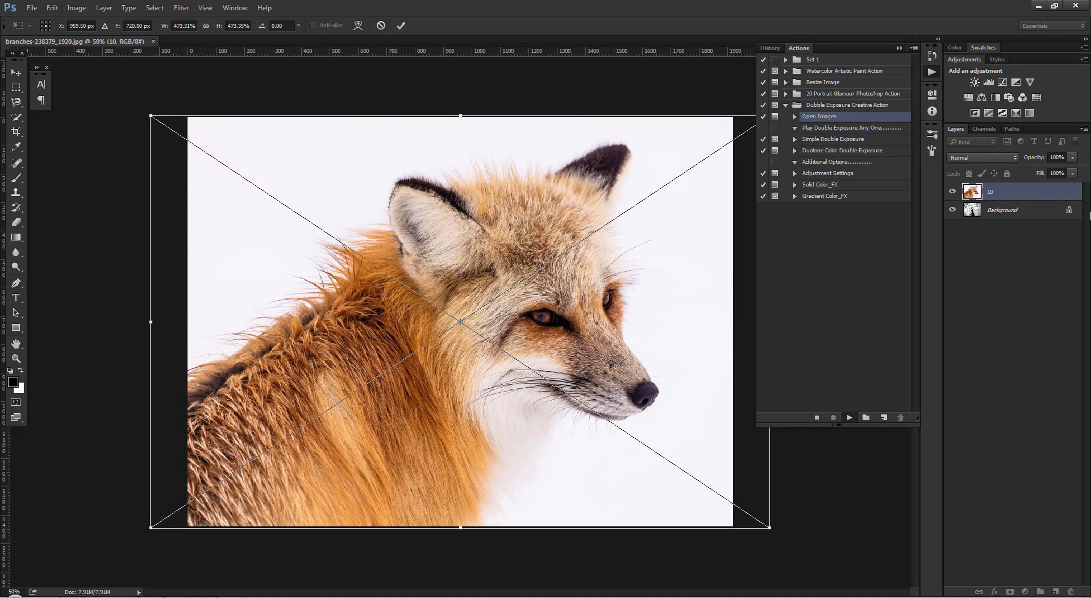
{"action": "left_click_drag", "start_coordinate": [1074, 164], "coordinate": [1045, 167]}
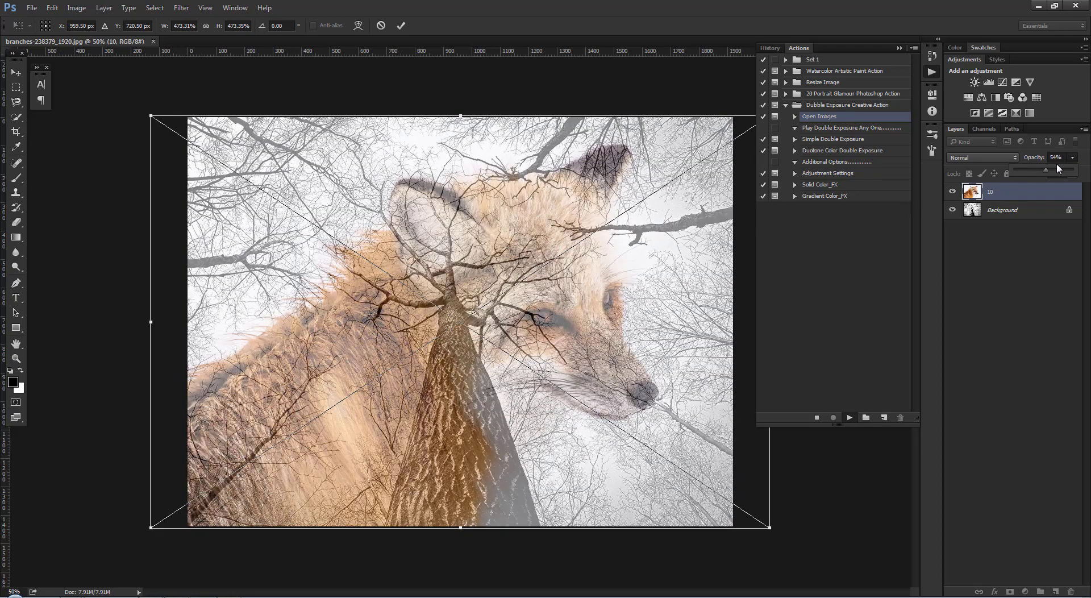
{"action": "left_click_drag", "start_coordinate": [1052, 170], "coordinate": [1086, 167]}
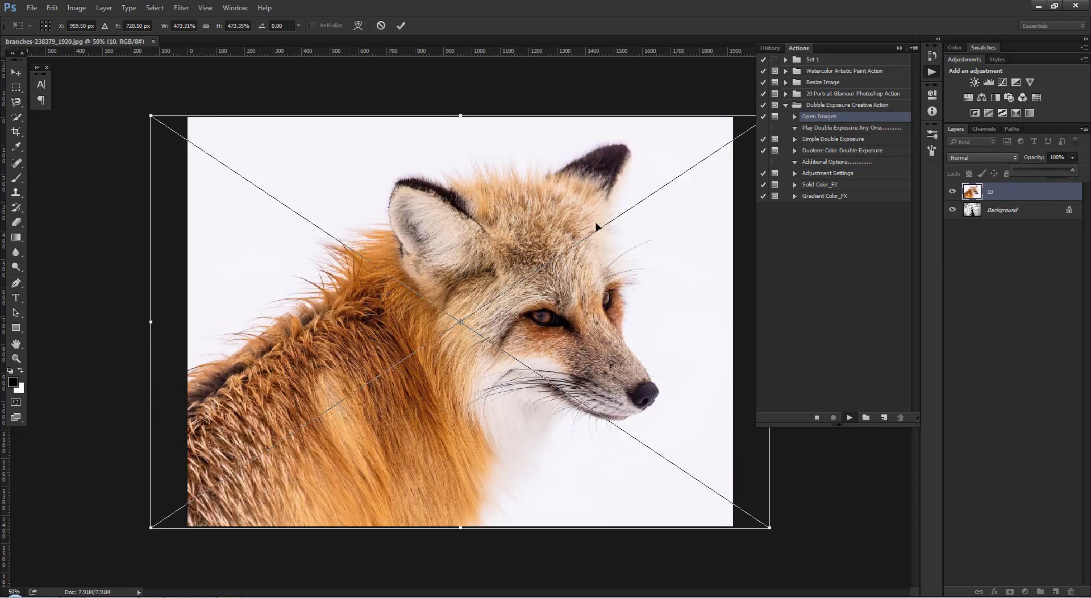
{"action": "left_click", "coordinate": [408, 27]}
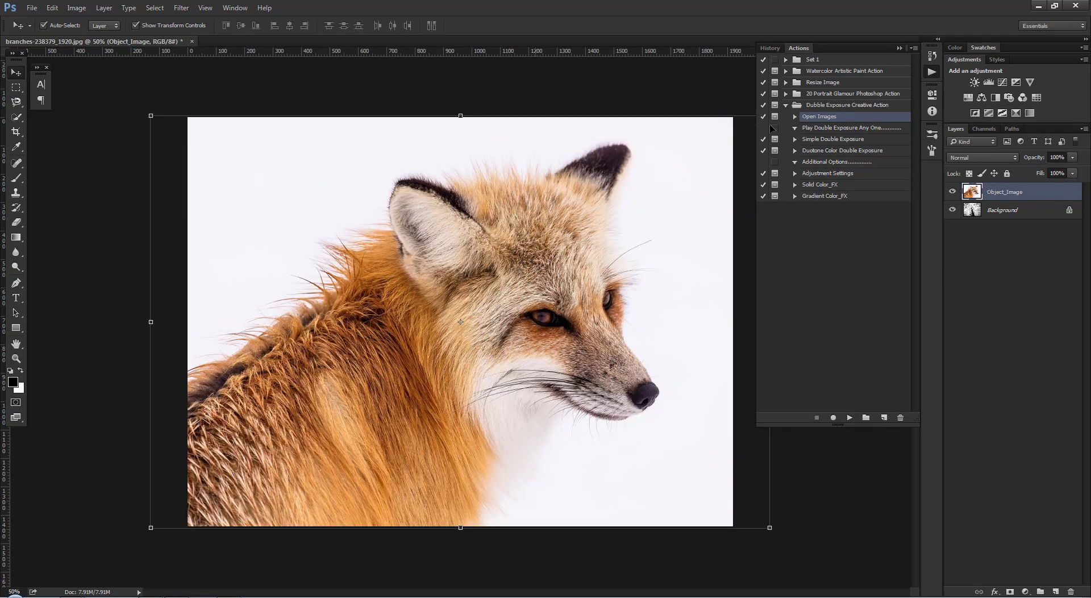
{"action": "left_click", "coordinate": [797, 141]}
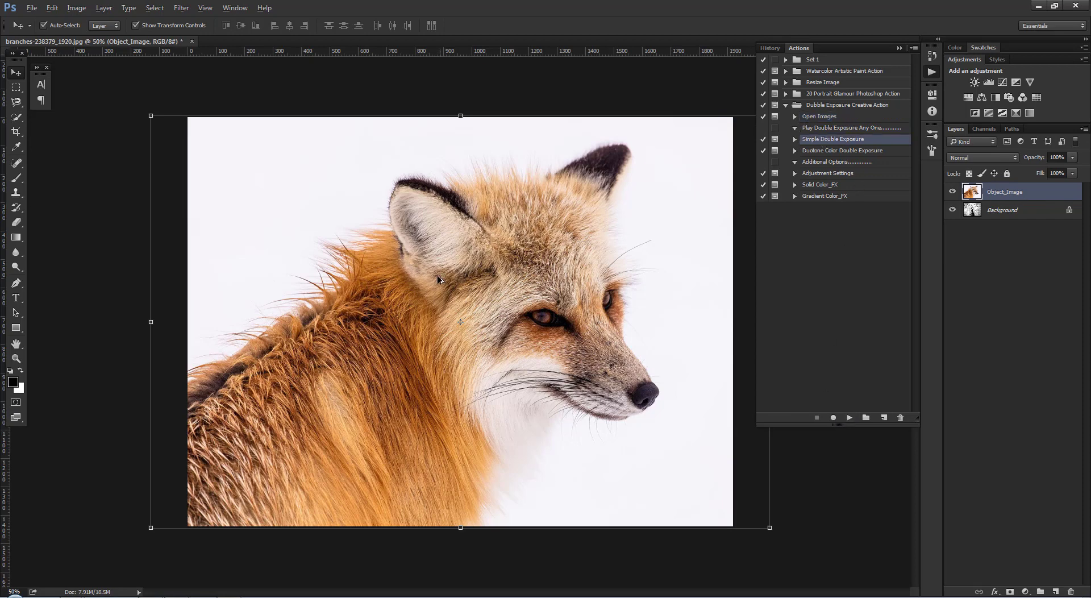
Step: Run Simple Double Exposure, then expand its group and select the Object_Retouch layer mask
{"action": "left_click", "coordinate": [851, 418]}
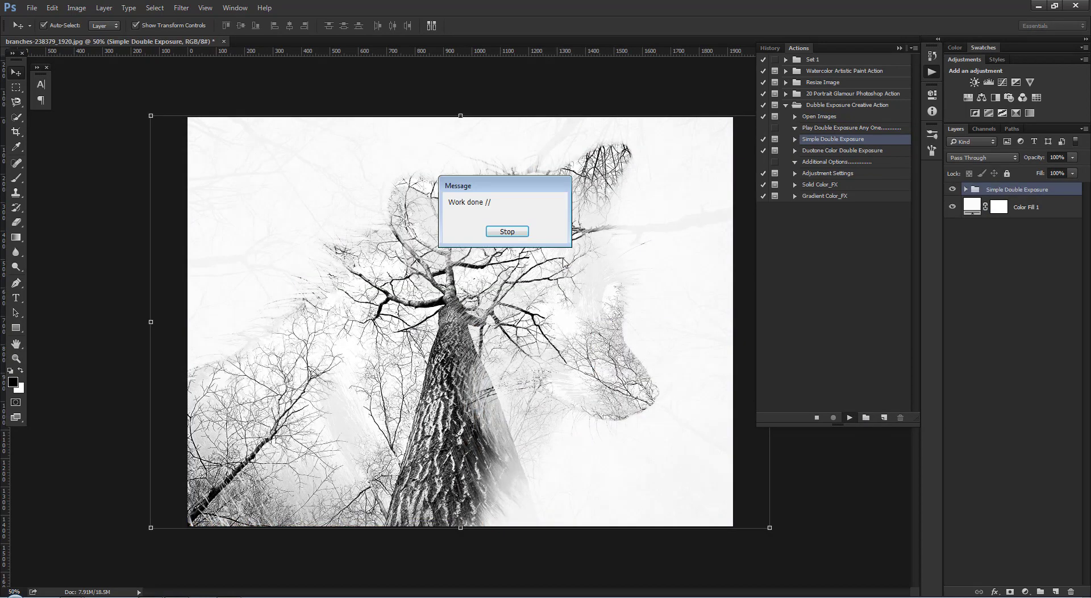
{"action": "left_click", "coordinate": [519, 233]}
{"action": "scroll", "coordinate": [543, 247], "scroll_direction": "up", "scroll_amount": 1}
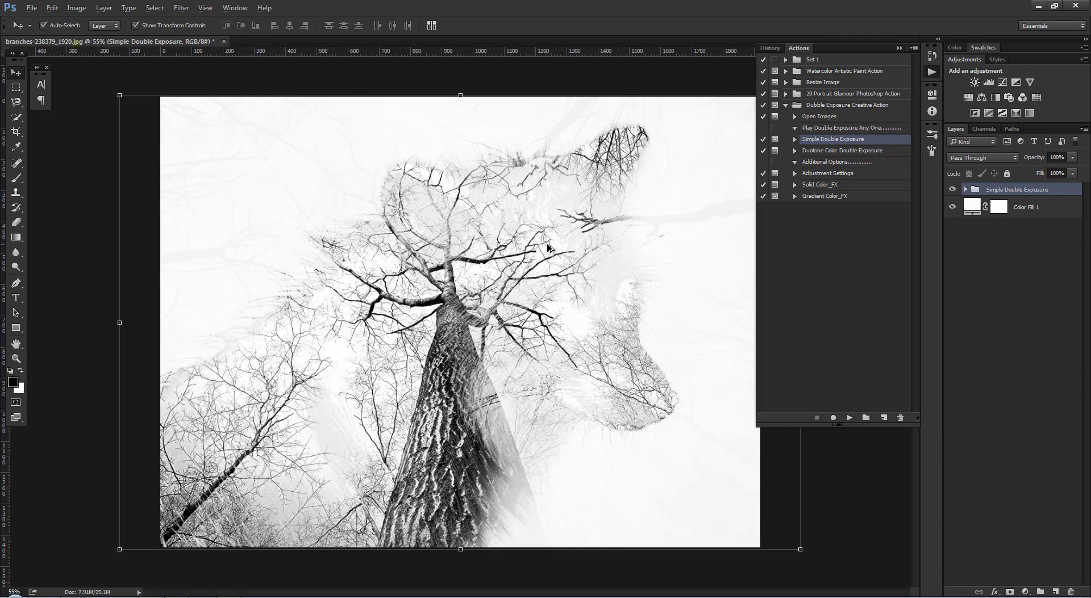
{"action": "scroll", "coordinate": [545, 248], "scroll_direction": "up", "scroll_amount": 1}
{"action": "scroll", "coordinate": [579, 262], "scroll_direction": "up", "scroll_amount": 1}
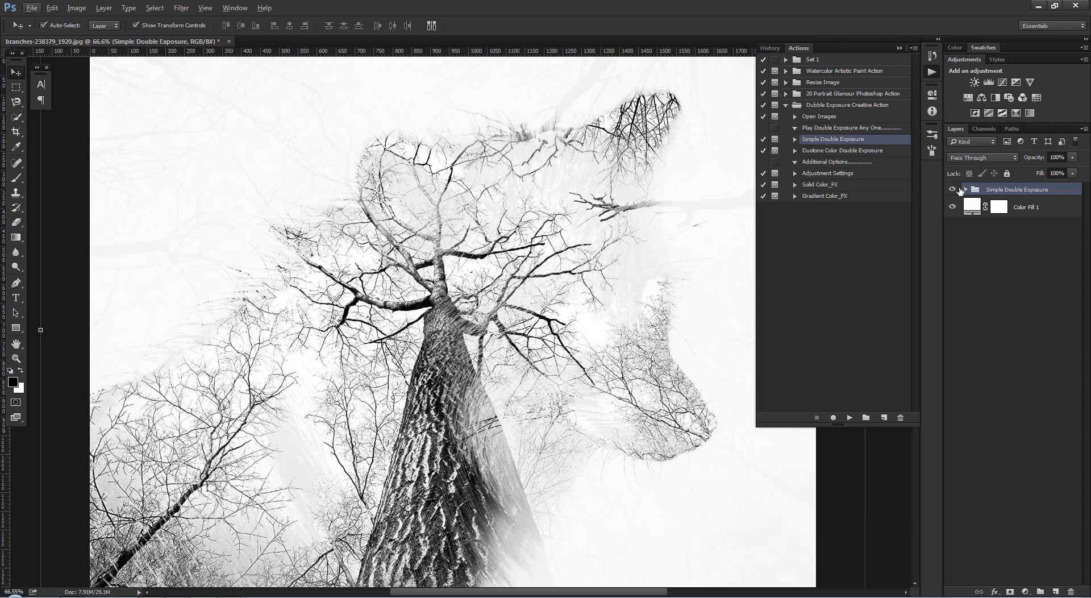
{"action": "left_click", "coordinate": [966, 190]}
{"action": "left_click", "coordinate": [1003, 227]}
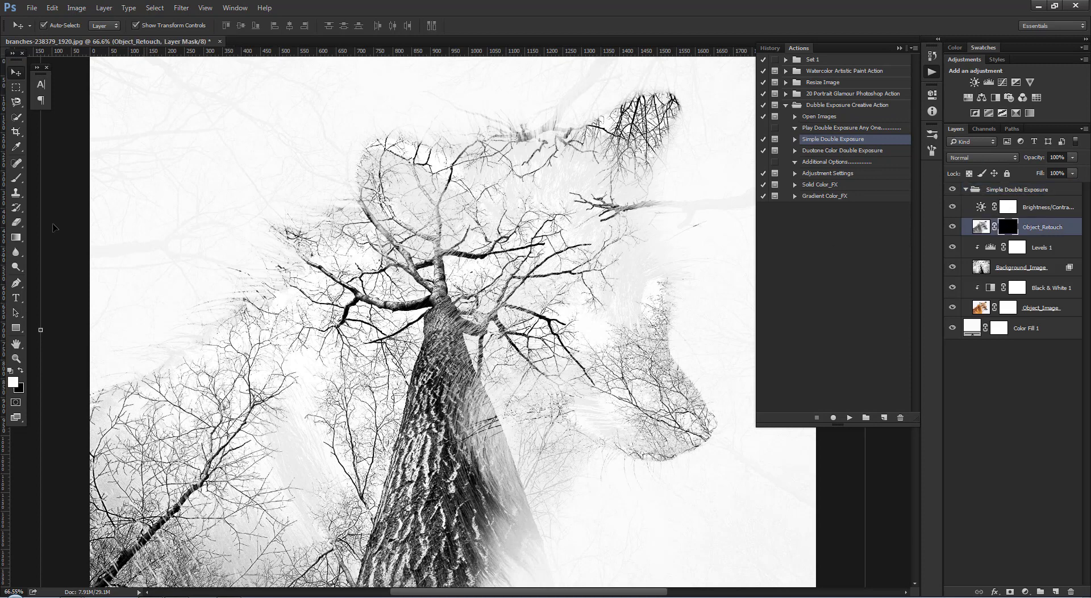
Step: Set up a soft brush: 300 px size, 0% hardness, 20% opacity
{"action": "left_click", "coordinate": [17, 178]}
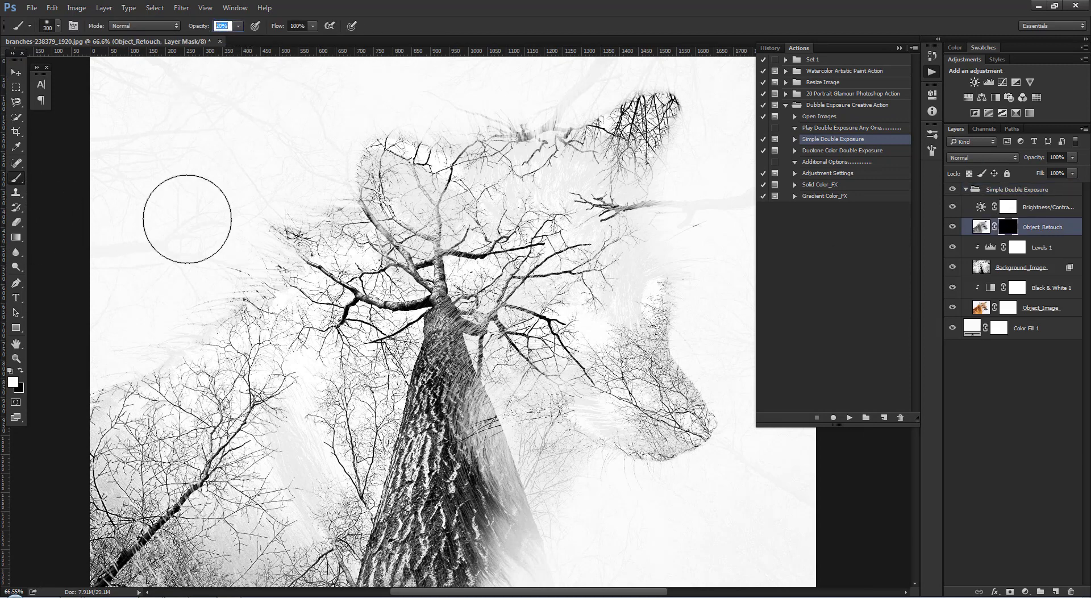
{"action": "right_click", "coordinate": [575, 272]}
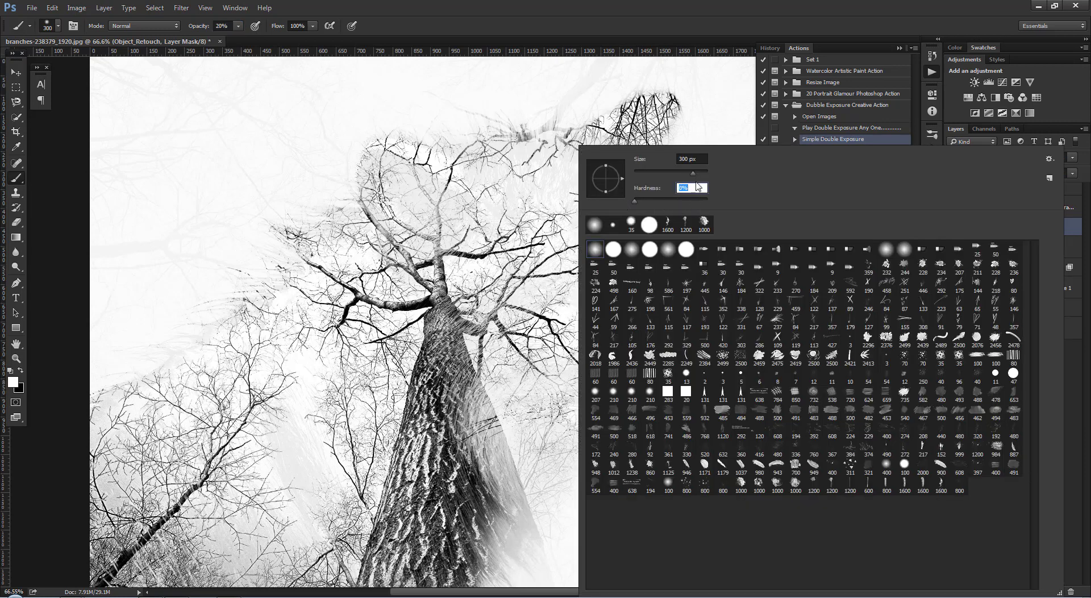
{"action": "left_click", "coordinate": [692, 158]}
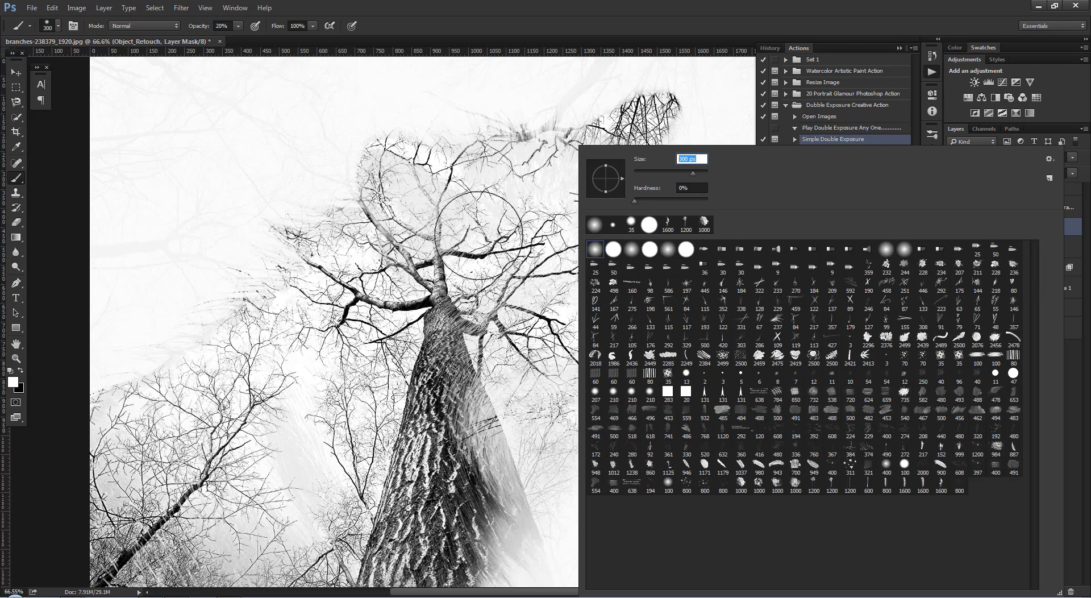
{"action": "key", "text": "Return"}
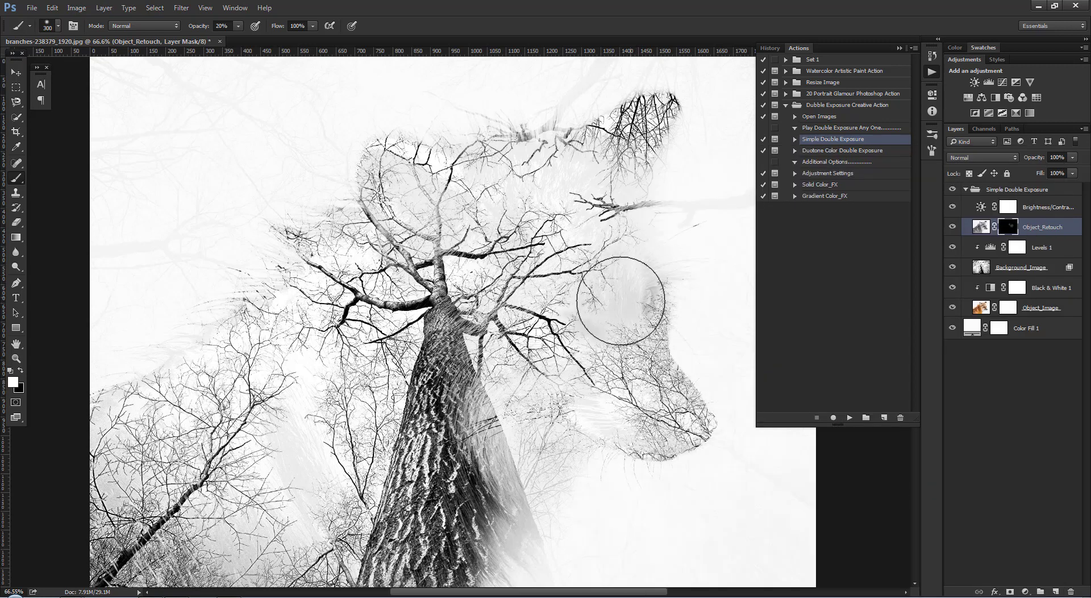
Step: Paint white on the Object_Retouch mask to reveal the fox's ear, fur and eye
{"action": "mouse_move", "coordinate": [621, 301]}
{"action": "left_mouse_down"}
{"action": "mouse_move", "coordinate": [478, 292]}
{"action": "mouse_move", "coordinate": [531, 360]}
{"action": "mouse_move", "coordinate": [506, 309]}
{"action": "mouse_move", "coordinate": [582, 328]}
{"action": "mouse_move", "coordinate": [544, 296]}
{"action": "mouse_move", "coordinate": [516, 246]}
{"action": "mouse_move", "coordinate": [573, 254]}
{"action": "mouse_move", "coordinate": [615, 366]}
{"action": "mouse_move", "coordinate": [566, 378]}
{"action": "mouse_move", "coordinate": [665, 420]}
{"action": "mouse_move", "coordinate": [617, 415]}
{"action": "mouse_move", "coordinate": [520, 321]}
{"action": "mouse_move", "coordinate": [599, 209]}
{"action": "mouse_move", "coordinate": [585, 199]}
{"action": "mouse_move", "coordinate": [595, 181]}
{"action": "mouse_move", "coordinate": [494, 290]}
{"action": "mouse_move", "coordinate": [511, 183]}
{"action": "mouse_move", "coordinate": [580, 182]}
{"action": "mouse_move", "coordinate": [511, 268]}
{"action": "mouse_move", "coordinate": [419, 304]}
{"action": "mouse_move", "coordinate": [426, 190]}
{"action": "mouse_move", "coordinate": [395, 151]}
{"action": "mouse_move", "coordinate": [386, 176]}
{"action": "mouse_move", "coordinate": [489, 241]}
{"action": "left_mouse_up"}
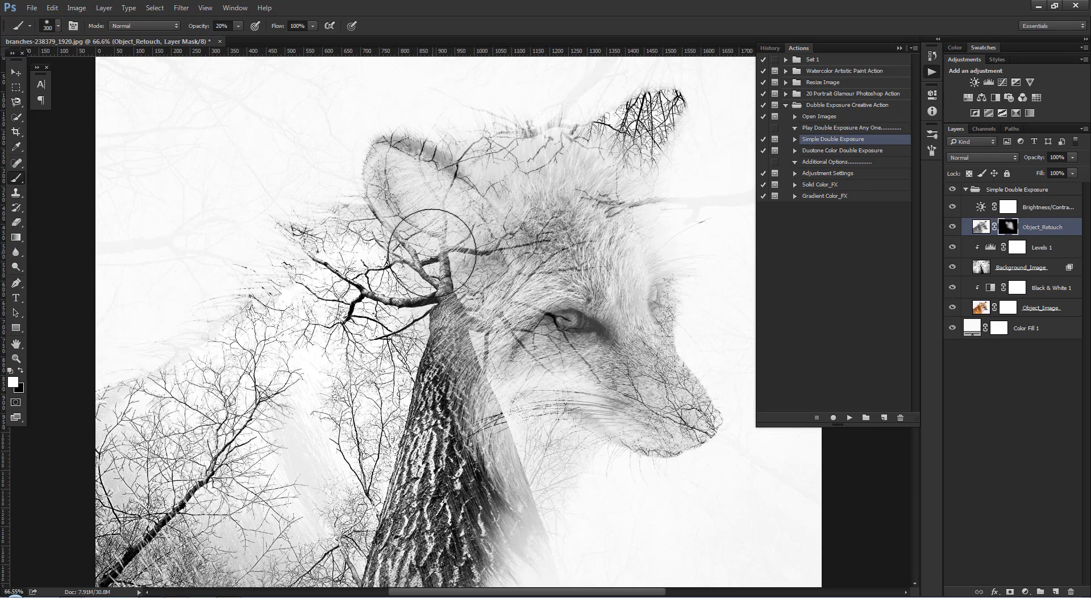
{"action": "mouse_move", "coordinate": [415, 232]}
{"action": "left_mouse_down"}
{"action": "mouse_move", "coordinate": [477, 275]}
{"action": "mouse_move", "coordinate": [539, 287]}
{"action": "left_mouse_up"}
{"action": "scroll", "coordinate": [478, 275], "scroll_direction": "down", "scroll_amount": 1, "text": "alt"}
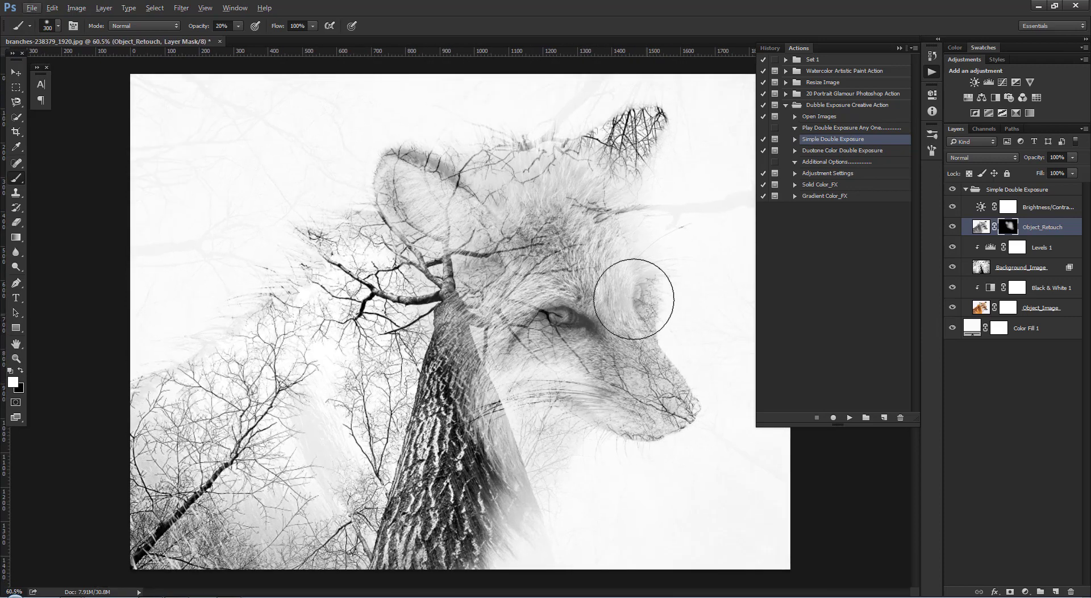
{"action": "scroll", "coordinate": [461, 273], "scroll_direction": "down", "scroll_amount": 1, "text": "alt"}
{"action": "scroll", "coordinate": [460, 273], "scroll_direction": "up", "scroll_amount": 1, "text": "alt"}
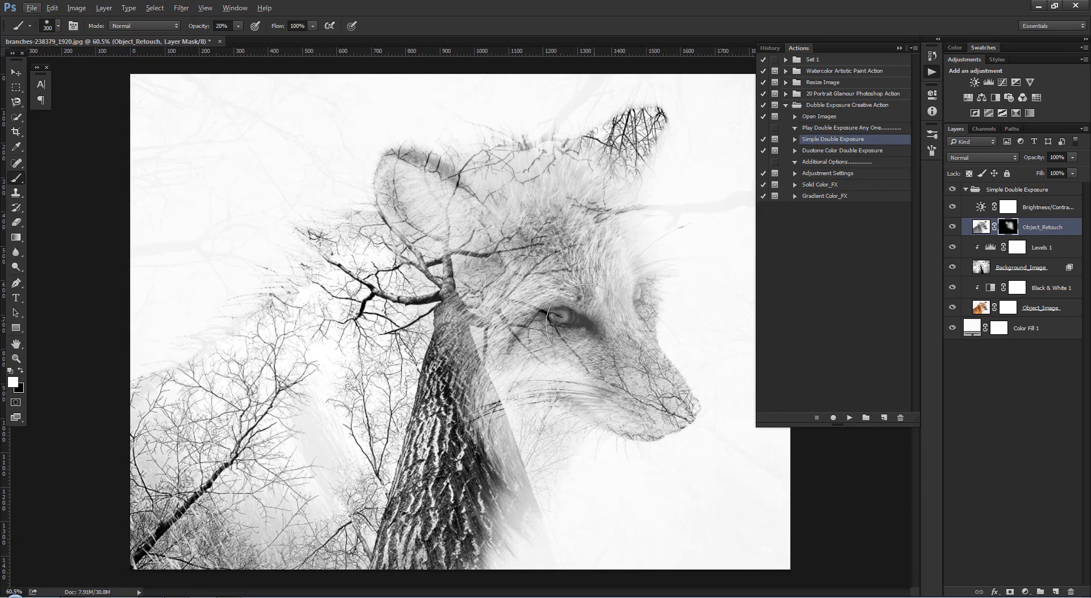
{"action": "mouse_move", "coordinate": [586, 324]}
{"action": "left_mouse_down"}
{"action": "mouse_move", "coordinate": [629, 288]}
{"action": "mouse_move", "coordinate": [537, 325]}
{"action": "mouse_move", "coordinate": [591, 227]}
{"action": "mouse_move", "coordinate": [563, 308]}
{"action": "left_mouse_up"}
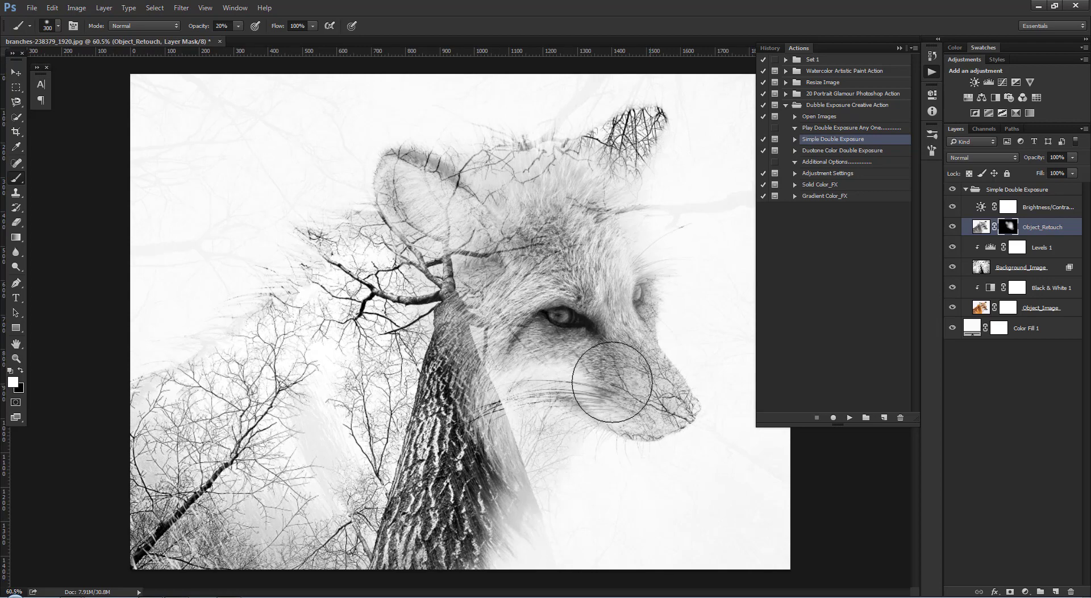
{"action": "scroll", "coordinate": [489, 333], "scroll_direction": "down", "scroll_amount": 2}
{"action": "scroll", "coordinate": [483, 329], "scroll_direction": "up", "scroll_amount": 2}
Step: Collapse the Simple Double Exposure group and run the Adjustment Settings action
{"action": "left_click", "coordinate": [16, 72]}
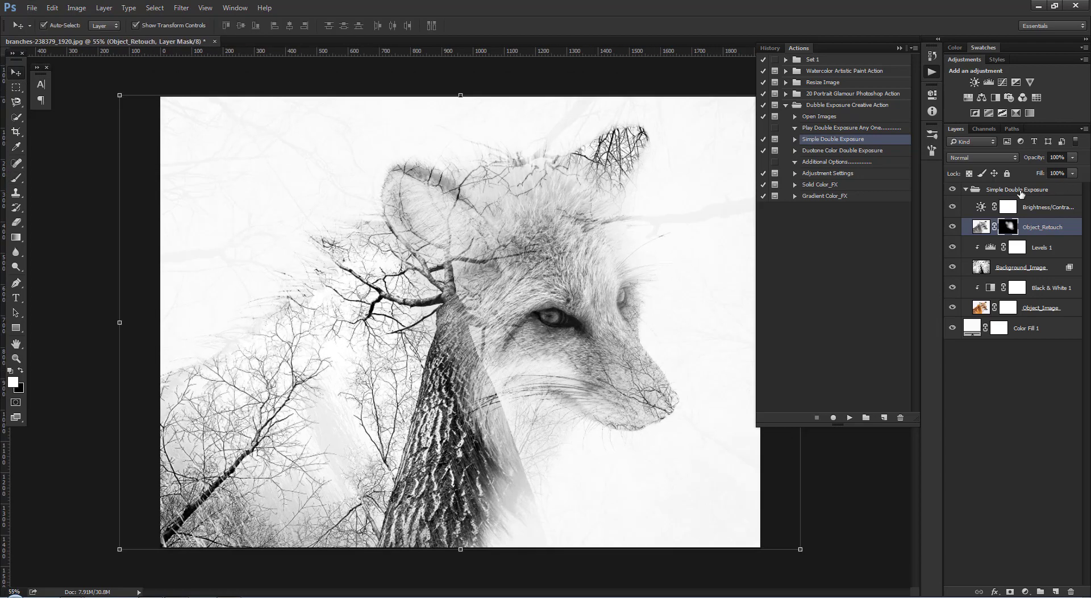
{"action": "left_click", "coordinate": [966, 190]}
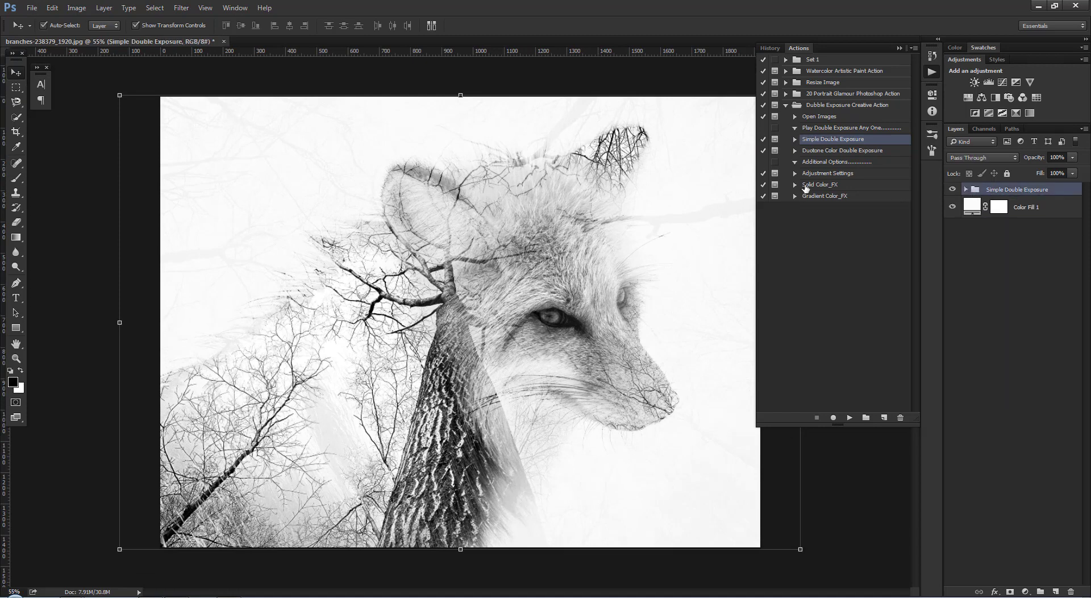
{"action": "left_click", "coordinate": [820, 173]}
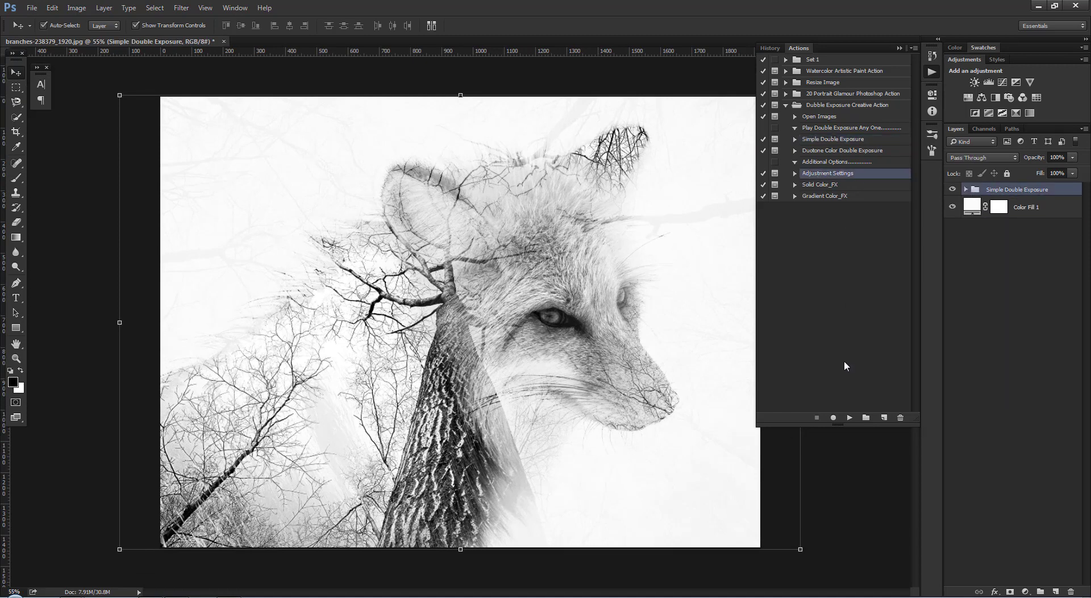
{"action": "left_click", "coordinate": [849, 417]}
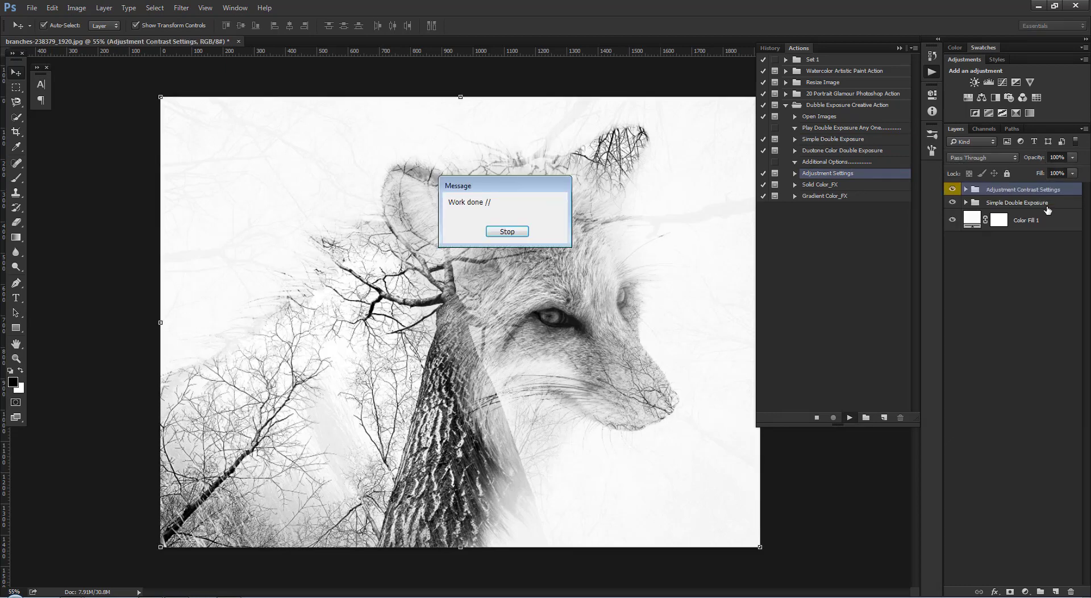
{"action": "left_click", "coordinate": [500, 233]}
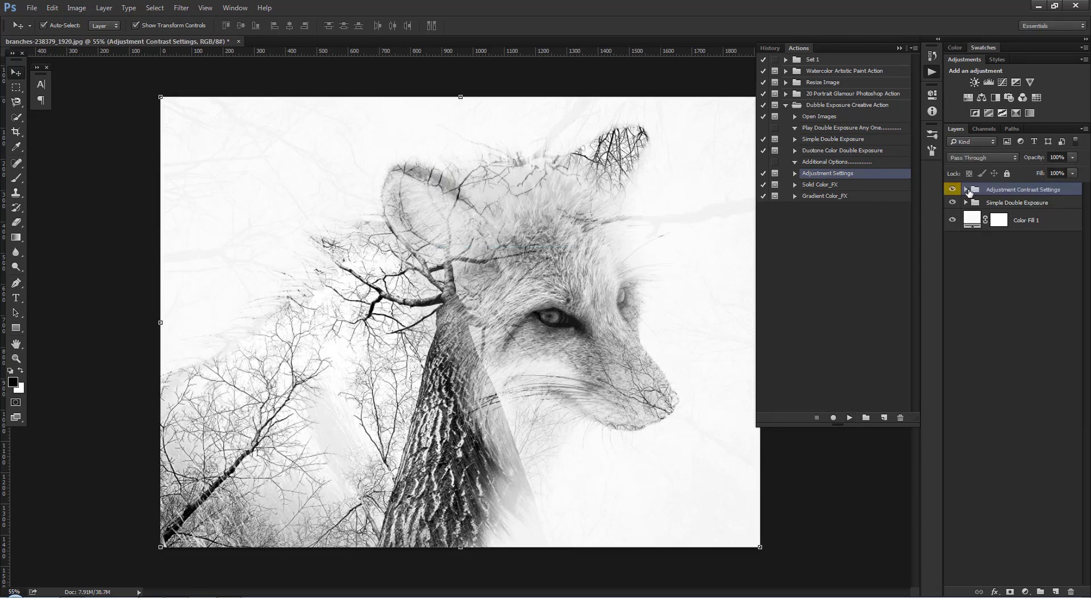
Step: Expand the Adjustment Contrast Settings group and hide its Add Noise layer
{"action": "left_click", "coordinate": [966, 189]}
{"action": "scroll", "coordinate": [527, 223], "scroll_direction": "up", "scroll_amount": 1}
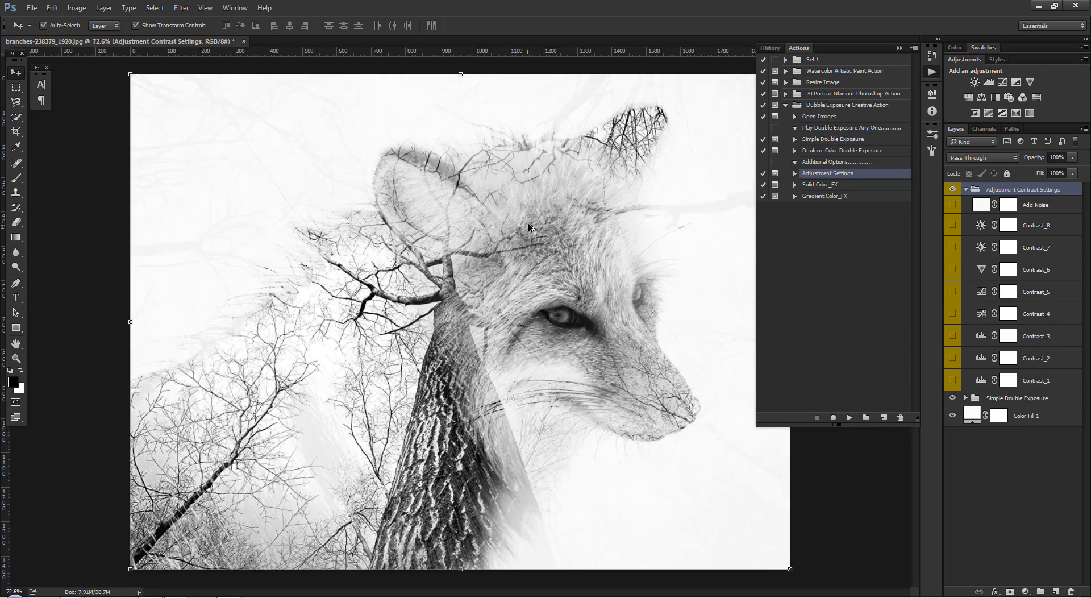
{"action": "scroll", "coordinate": [527, 223], "scroll_direction": "up", "scroll_amount": 2}
{"action": "scroll", "coordinate": [397, 227], "scroll_direction": "up", "scroll_amount": 1}
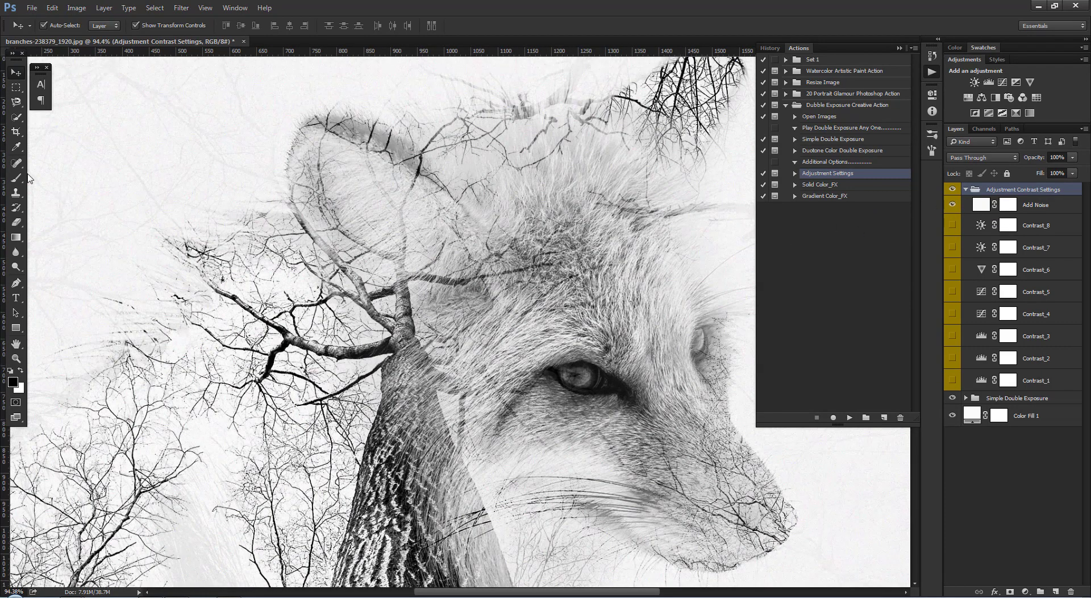
{"action": "scroll", "coordinate": [237, 160], "scroll_direction": "up", "scroll_amount": 2}
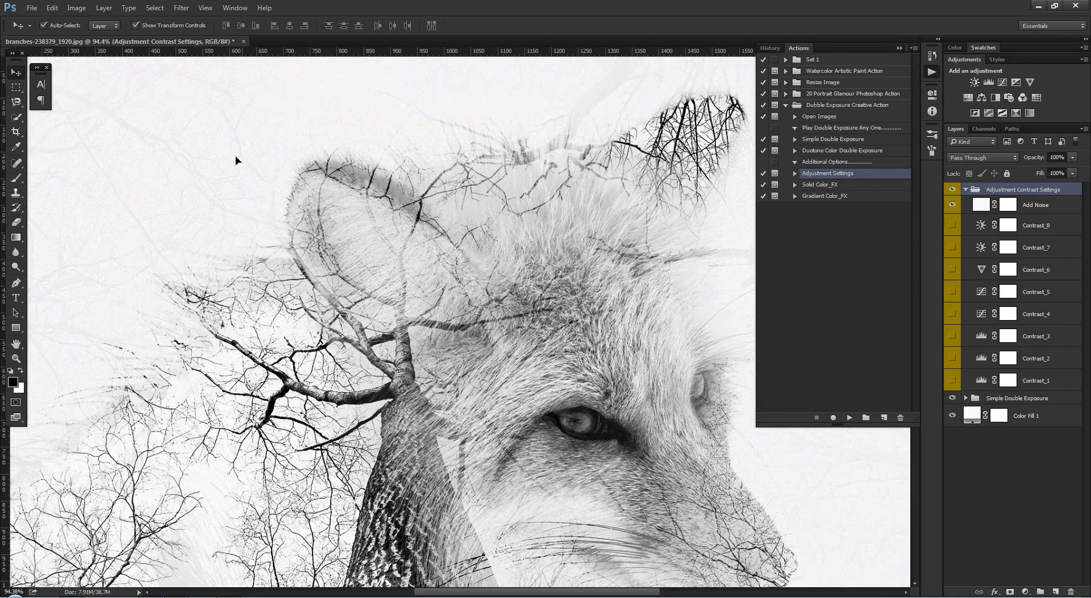
{"action": "left_click", "coordinate": [1040, 204]}
{"action": "left_click", "coordinate": [952, 204]}
{"action": "scroll", "coordinate": [508, 244], "scroll_direction": "down", "scroll_amount": 1}
{"action": "scroll", "coordinate": [508, 244], "scroll_direction": "down", "scroll_amount": 1}
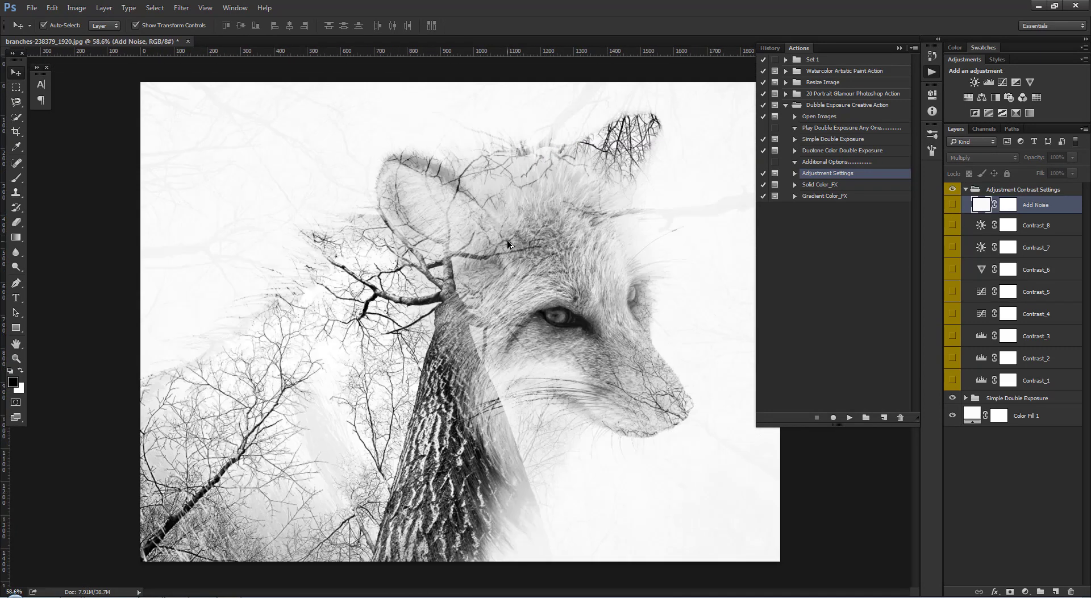
{"action": "scroll", "coordinate": [509, 244], "scroll_direction": "up", "scroll_amount": 1}
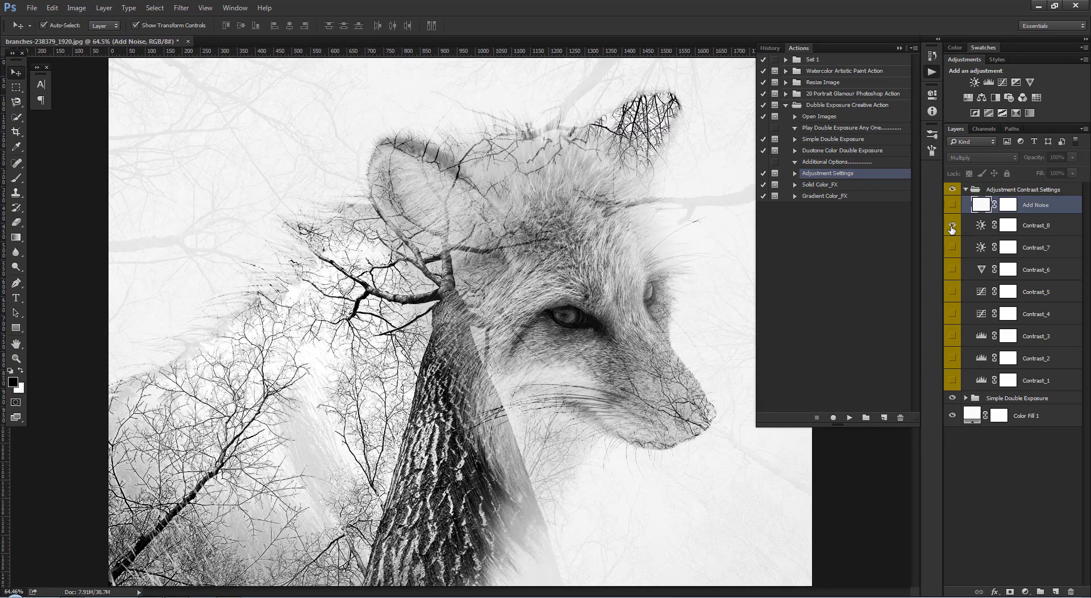
Step: Preview the Contrast_8 and Contrast_7 looks, then turn Contrast_7 off
{"action": "left_click", "coordinate": [952, 226]}
{"action": "left_click", "coordinate": [952, 247]}
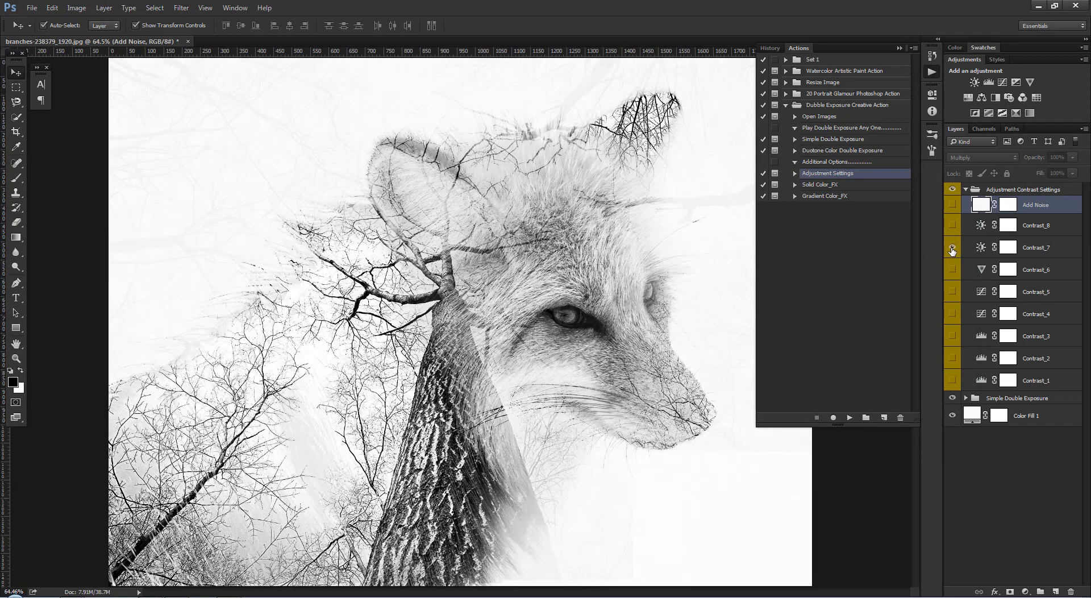
{"action": "scroll", "coordinate": [596, 216], "scroll_direction": "up", "scroll_amount": 3}
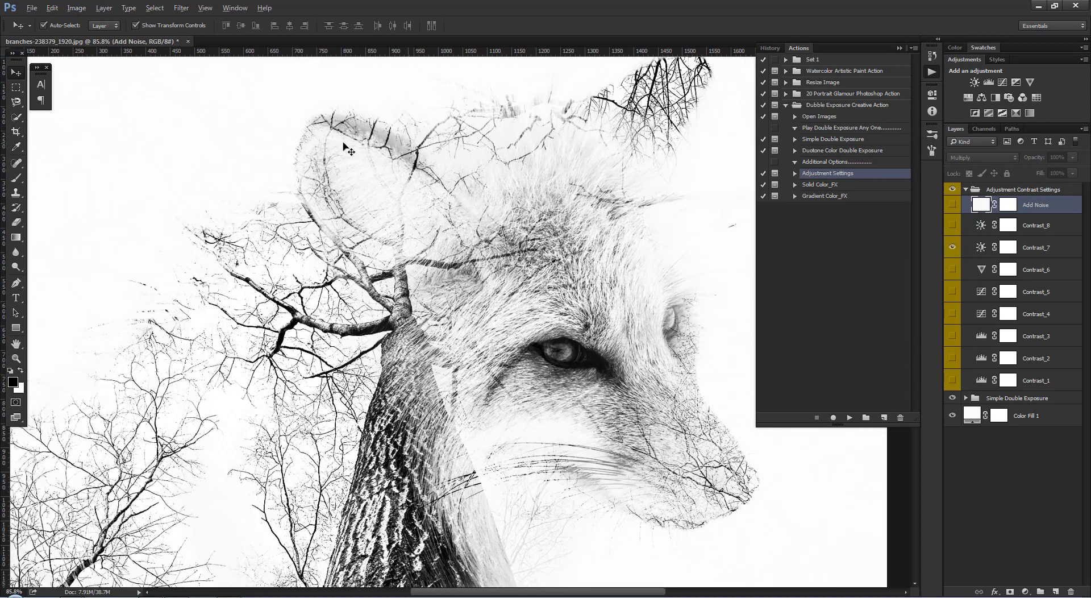
{"action": "scroll", "coordinate": [348, 150], "scroll_direction": "down", "scroll_amount": 1}
{"action": "scroll", "coordinate": [348, 150], "scroll_direction": "down", "scroll_amount": 1}
{"action": "scroll", "coordinate": [329, 232], "scroll_direction": "down", "scroll_amount": 2}
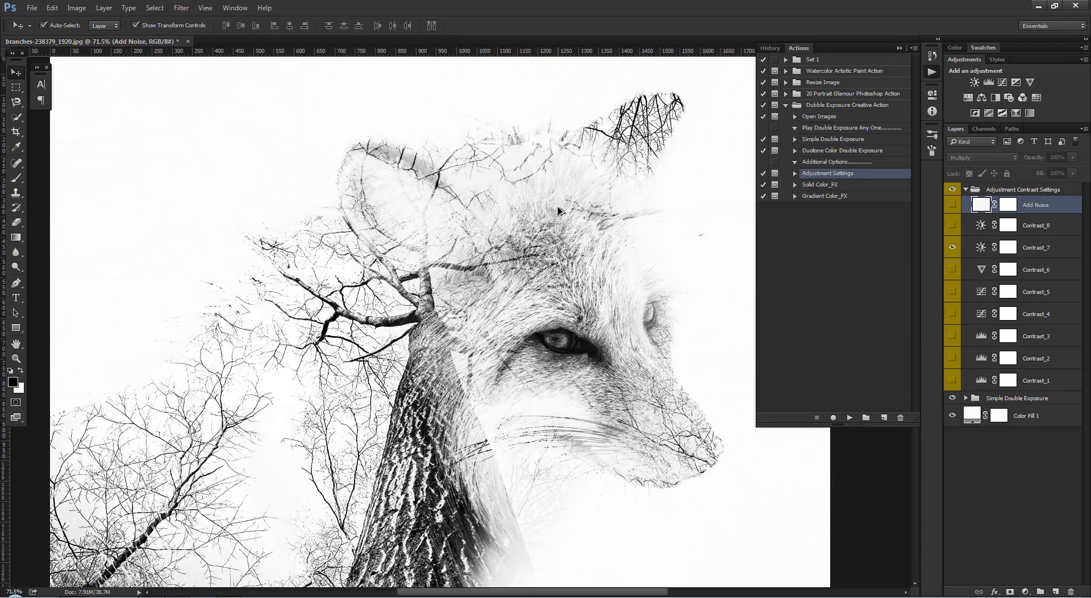
{"action": "scroll", "coordinate": [629, 227], "scroll_direction": "down", "scroll_amount": 1}
{"action": "scroll", "coordinate": [651, 231], "scroll_direction": "down", "scroll_amount": 1}
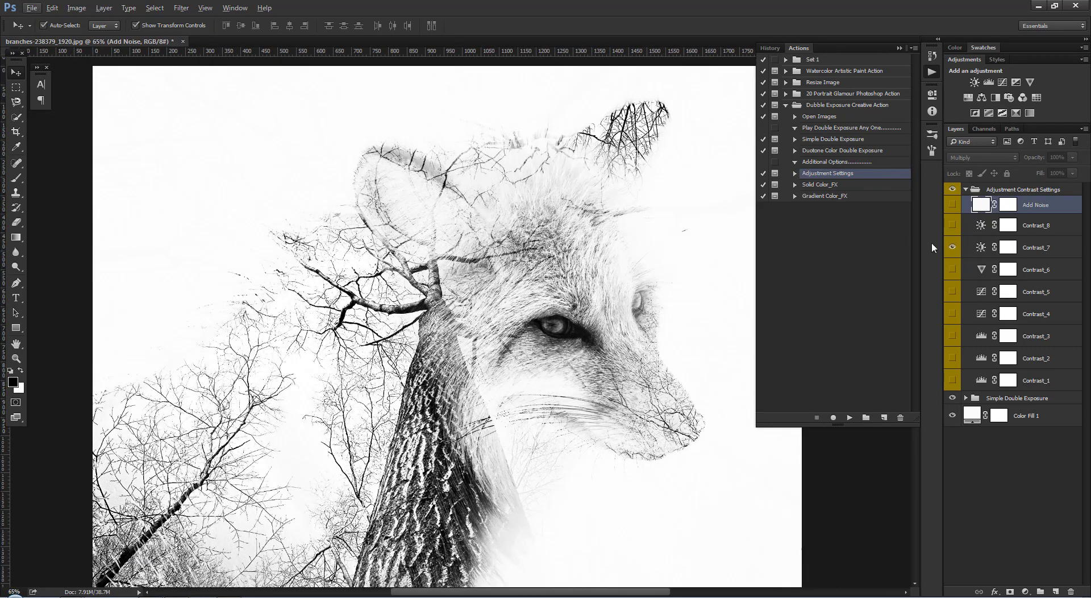
{"action": "left_click", "coordinate": [950, 247]}
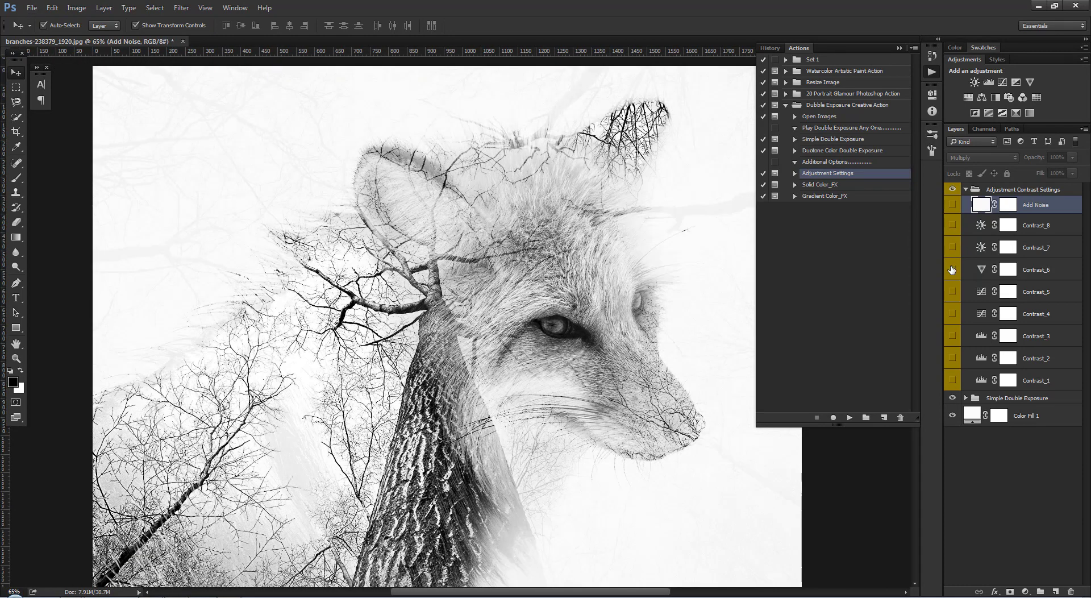
Step: Preview Contrast_6, Contrast_4, Contrast_3, Contrast_2 and Contrast_1, switching several back off
{"action": "left_click", "coordinate": [952, 292]}
{"action": "left_click", "coordinate": [953, 314]}
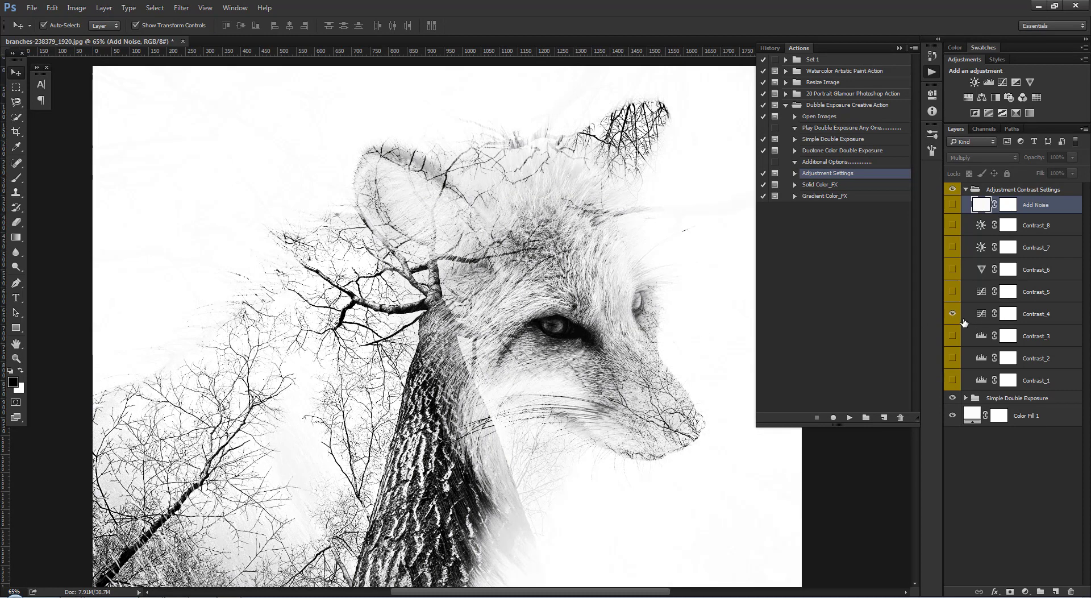
{"action": "left_click", "coordinate": [953, 314]}
{"action": "left_click", "coordinate": [952, 336]}
{"action": "left_click", "coordinate": [952, 336]}
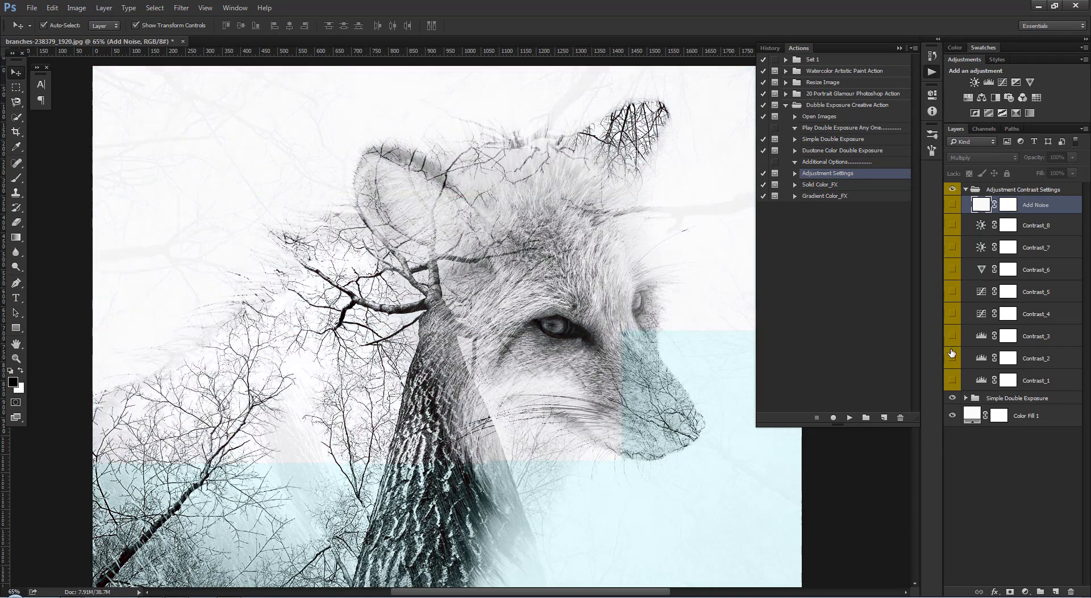
{"action": "left_click", "coordinate": [951, 358]}
{"action": "left_click", "coordinate": [953, 379]}
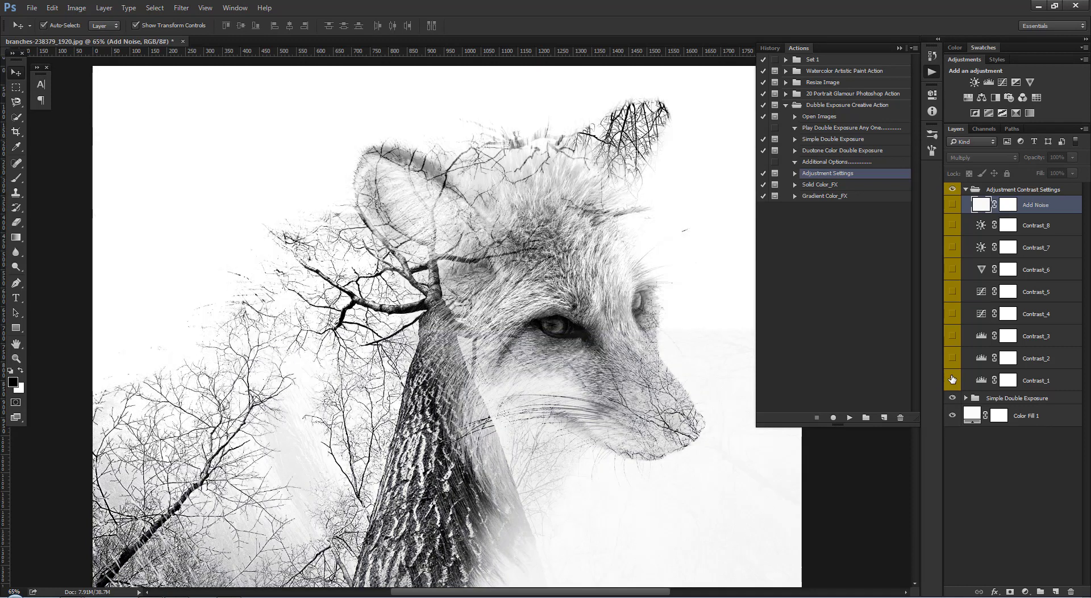
{"action": "left_click", "coordinate": [952, 380]}
Step: Collapse the Adjustment Contrast Settings group and run the Solid Color_FX action
{"action": "left_click", "coordinate": [965, 189]}
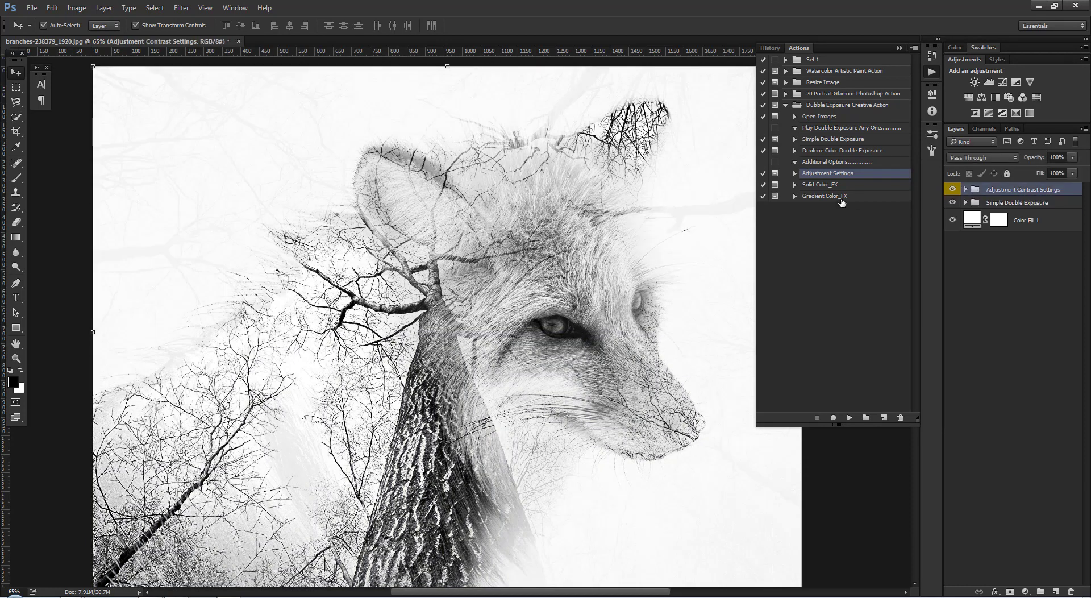
{"action": "left_click", "coordinate": [819, 185]}
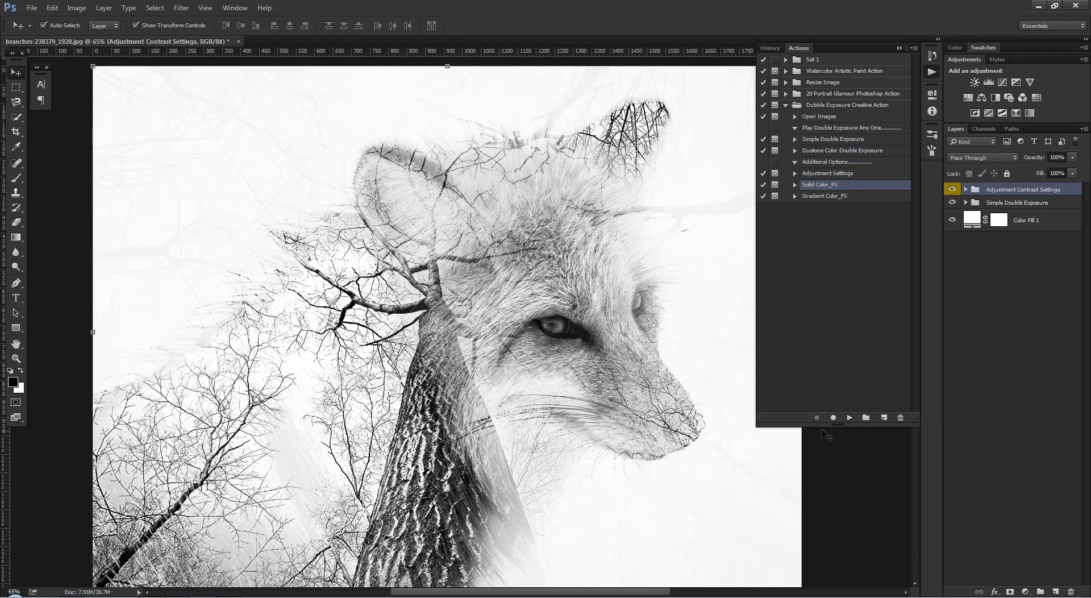
{"action": "left_click", "coordinate": [850, 417]}
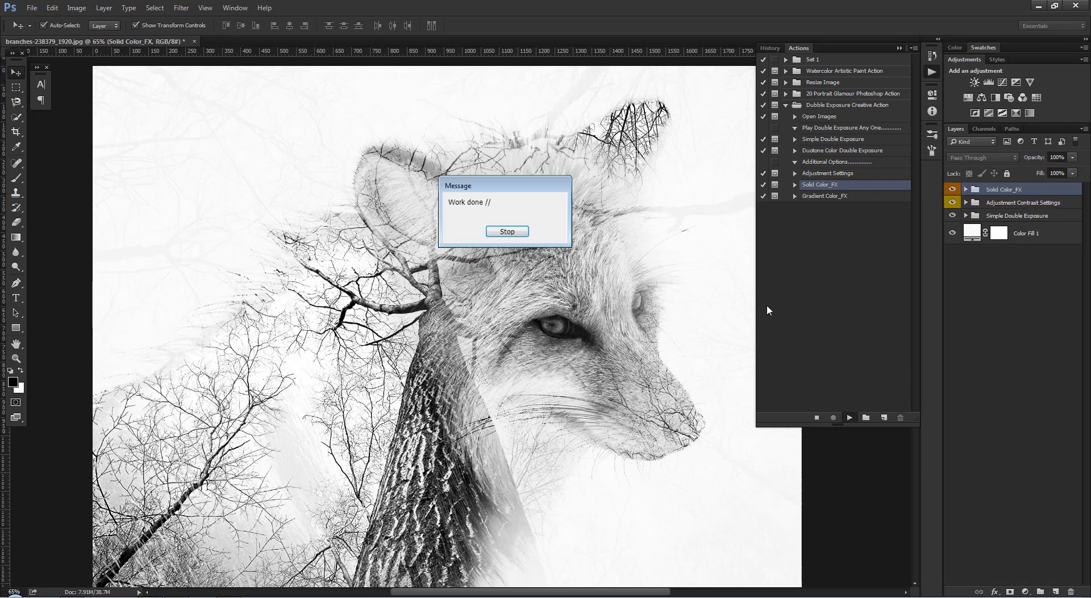
{"action": "left_click", "coordinate": [506, 232]}
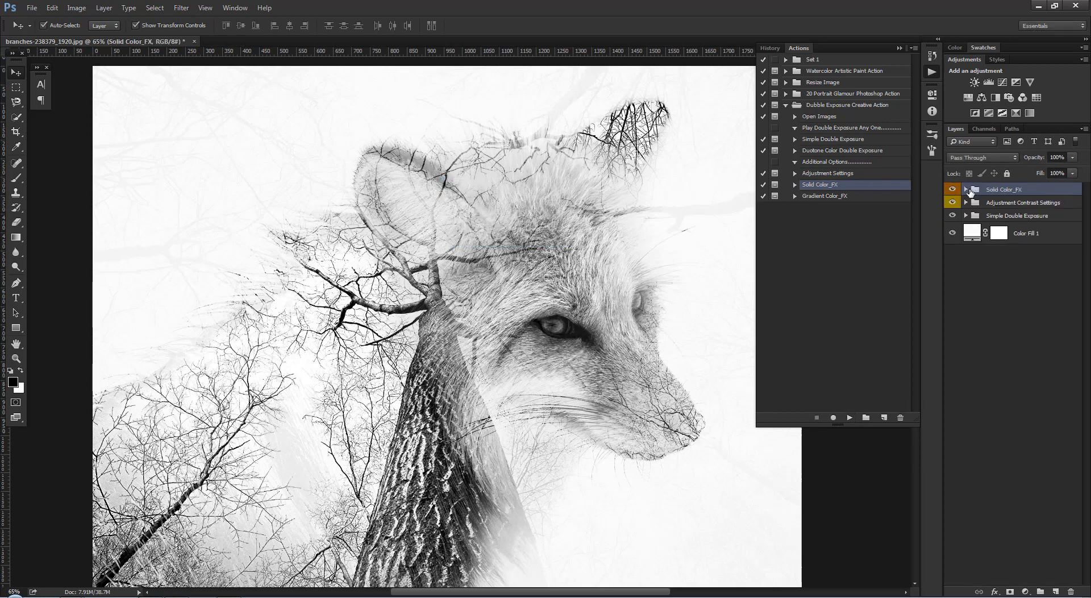
Step: Expand the Solid Color_FX group and preview tints Color_16 through Color_11
{"action": "left_click", "coordinate": [966, 189]}
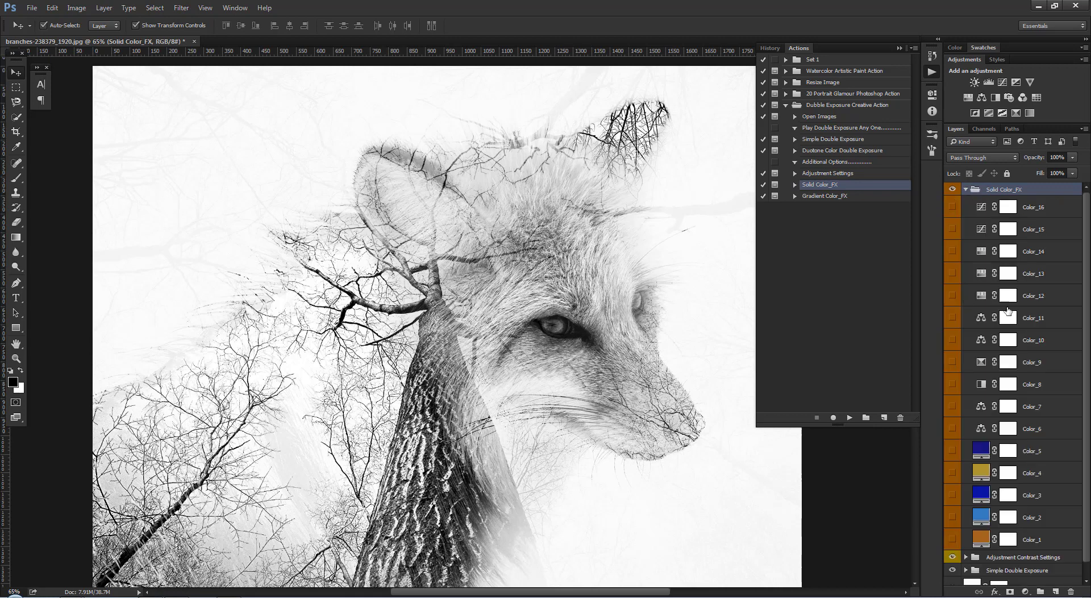
{"action": "left_click", "coordinate": [953, 207]}
{"action": "left_click", "coordinate": [953, 219]}
{"action": "left_click", "coordinate": [953, 229]}
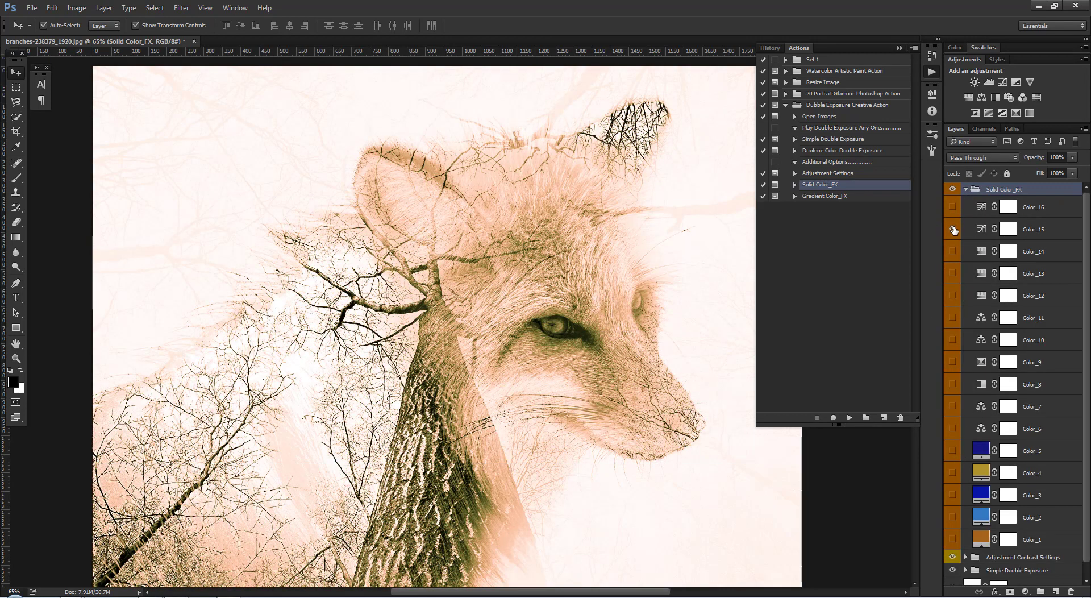
{"action": "left_click", "coordinate": [952, 228]}
{"action": "left_click", "coordinate": [953, 273]}
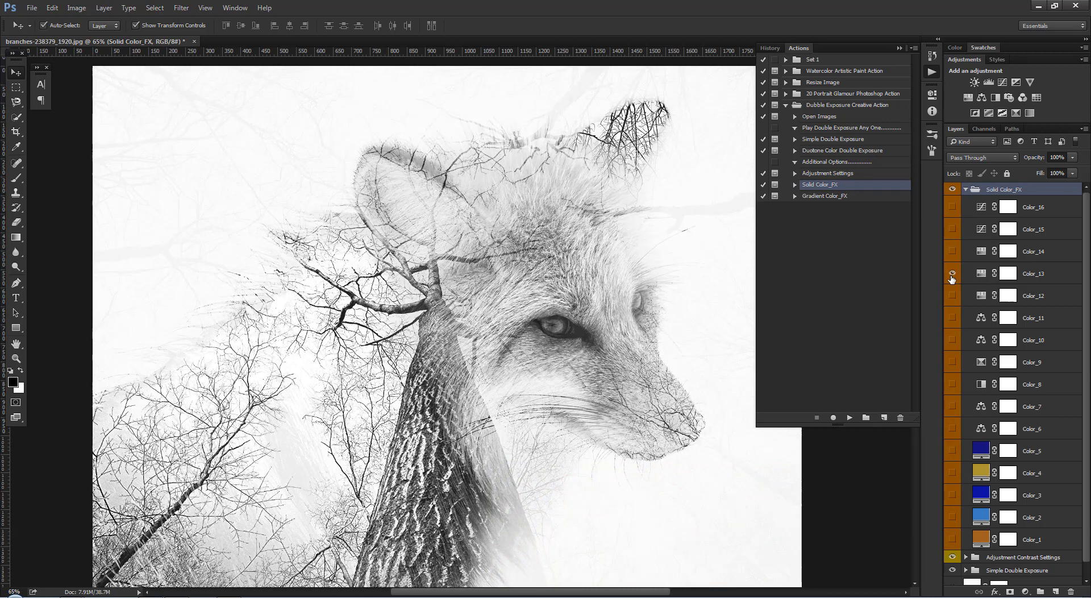
{"action": "left_click", "coordinate": [953, 274]}
{"action": "left_click", "coordinate": [953, 296]}
{"action": "left_click", "coordinate": [953, 318]}
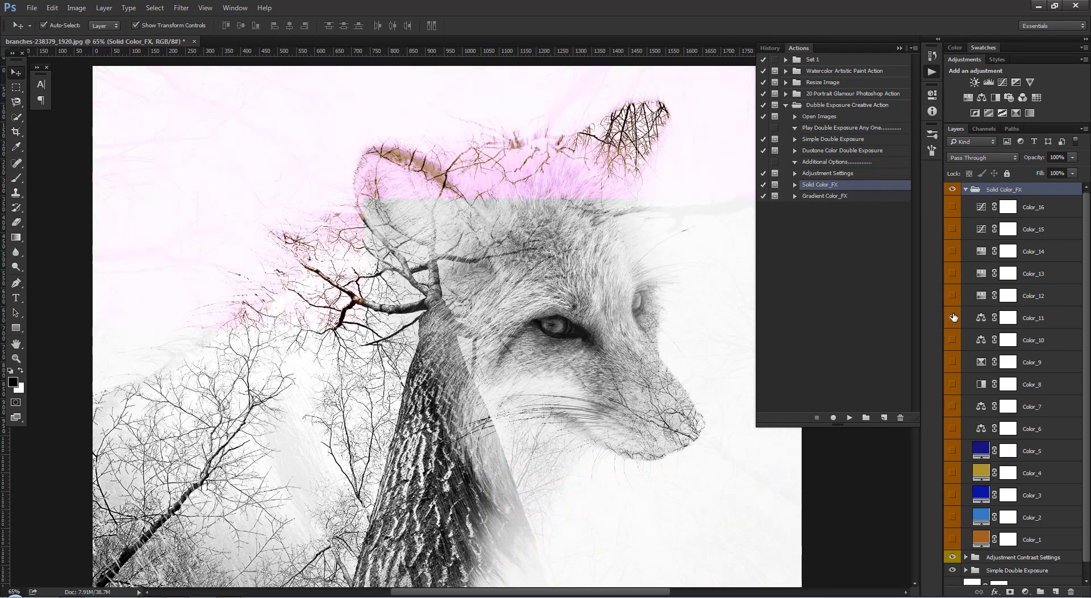
{"action": "left_click", "coordinate": [953, 318]}
Step: Preview tints Color_10 through Color_5, switching each back off
{"action": "left_click", "coordinate": [953, 340]}
{"action": "left_click", "coordinate": [953, 340]}
{"action": "left_click", "coordinate": [953, 361]}
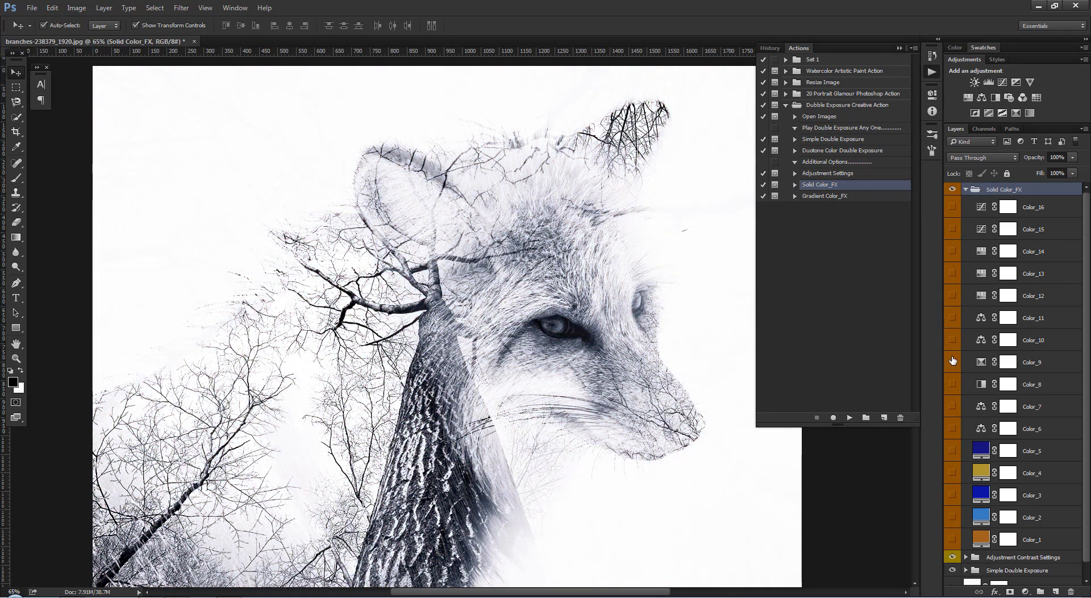
{"action": "left_click", "coordinate": [953, 361]}
{"action": "left_click", "coordinate": [953, 361]}
{"action": "left_click", "coordinate": [953, 383]}
{"action": "left_click", "coordinate": [953, 406]}
{"action": "left_click", "coordinate": [953, 429]}
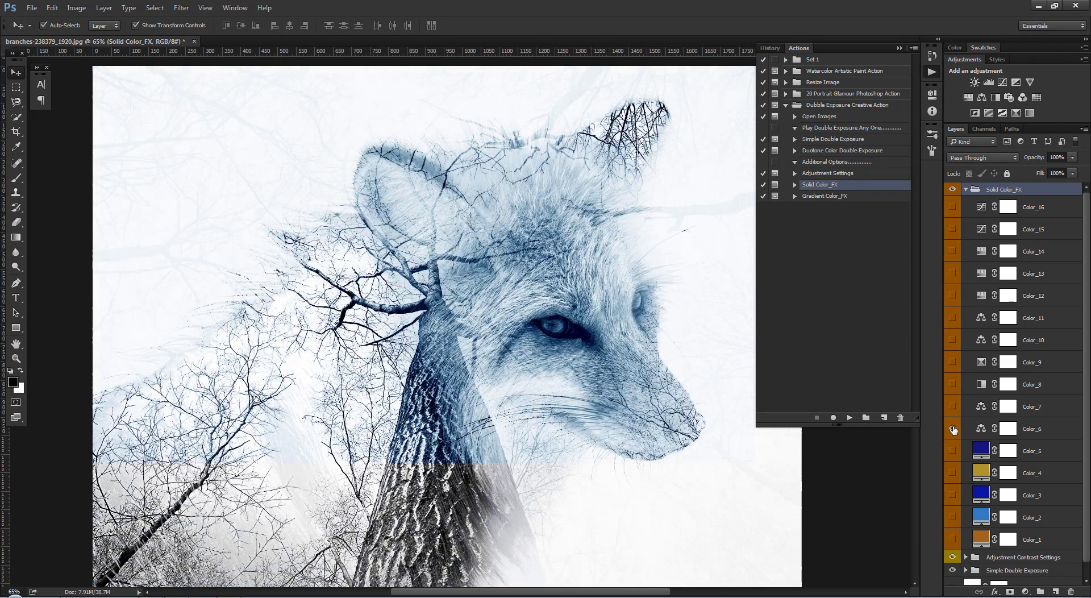
{"action": "left_click", "coordinate": [953, 428]}
{"action": "left_click", "coordinate": [953, 451]}
{"action": "left_click", "coordinate": [952, 452]}
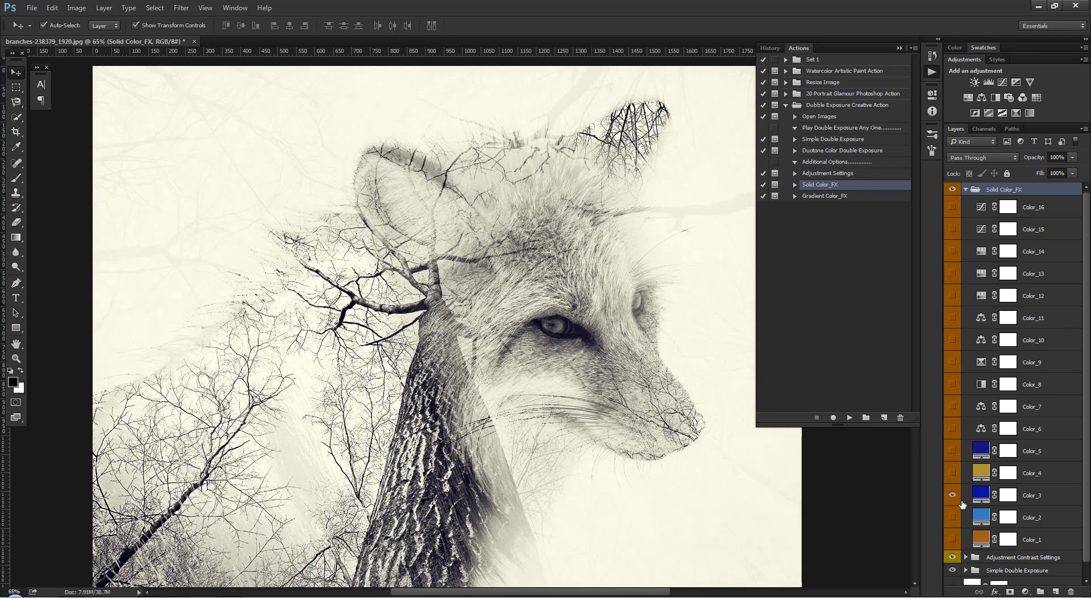
Step: Preview the Color_3, Color_2 and Color_1 solid tints, leaving all of them hidden
{"action": "left_click", "coordinate": [953, 495]}
{"action": "left_click", "coordinate": [953, 517]}
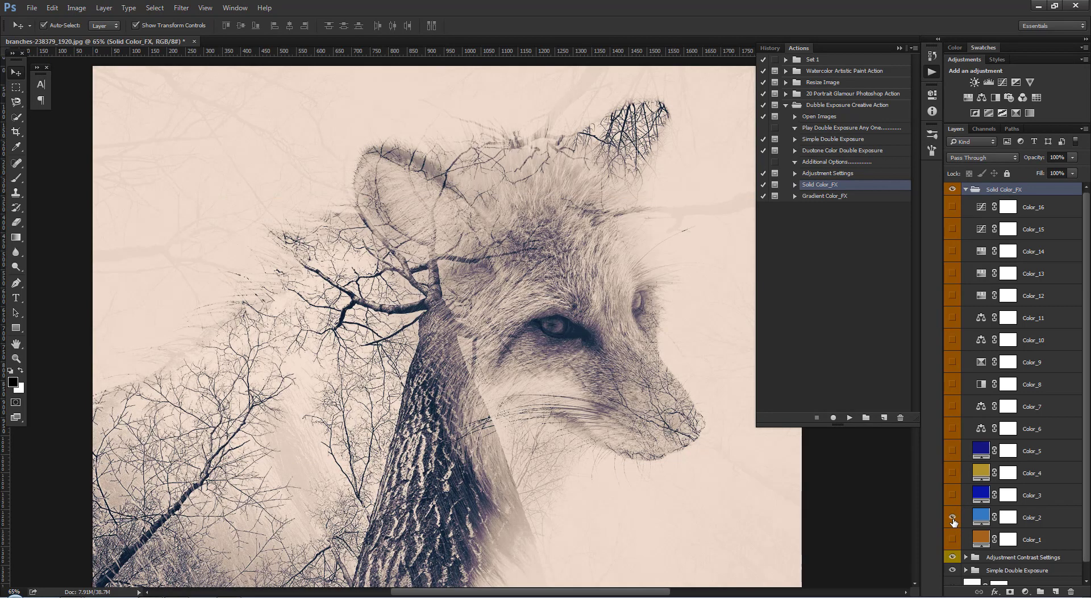
{"action": "left_click", "coordinate": [953, 517]}
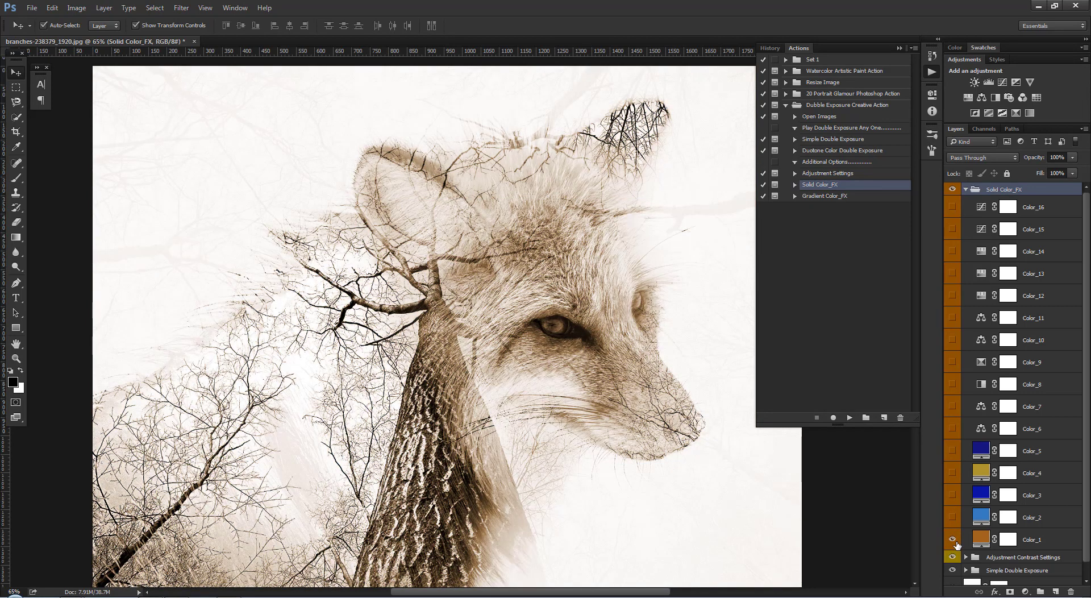
{"action": "left_click", "coordinate": [952, 539]}
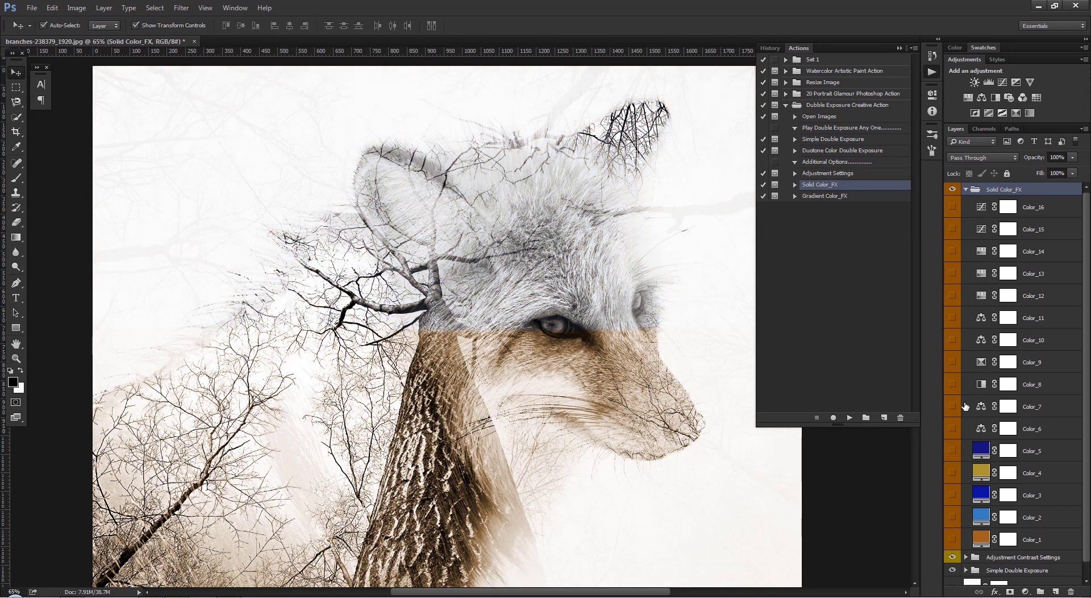
Step: Collapse Solid Color_FX and run the Gradient Color_FX action
{"action": "left_click", "coordinate": [966, 190]}
{"action": "left_click", "coordinate": [809, 196]}
{"action": "left_click", "coordinate": [850, 417]}
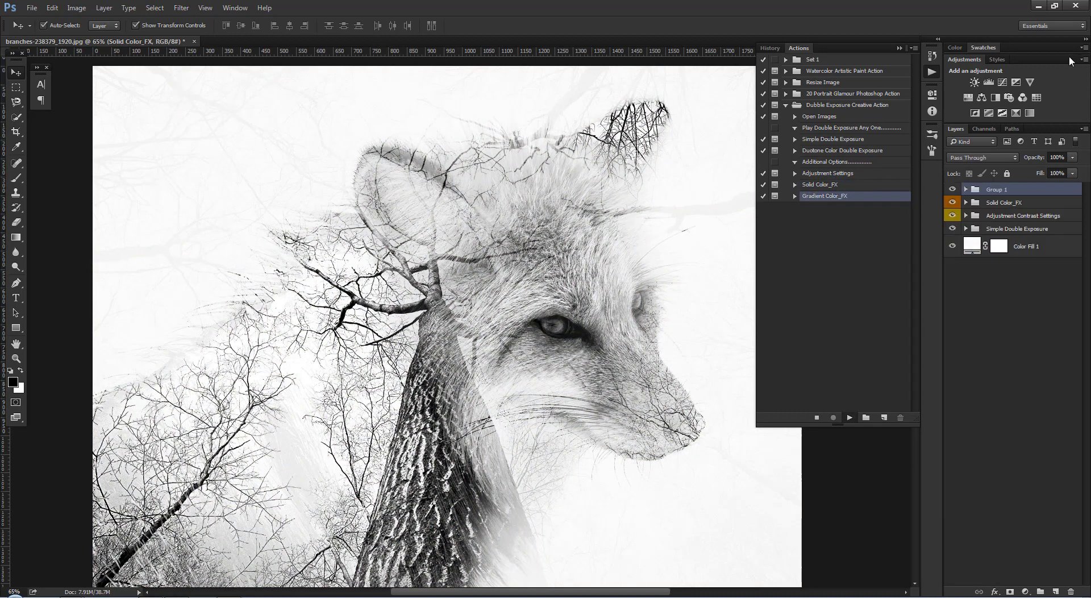
Step: Dismiss the action's message, expand Gradient Color_FX, and preview the Gradient_12 through Gradient_6 tints
{"action": "left_click", "coordinate": [500, 234]}
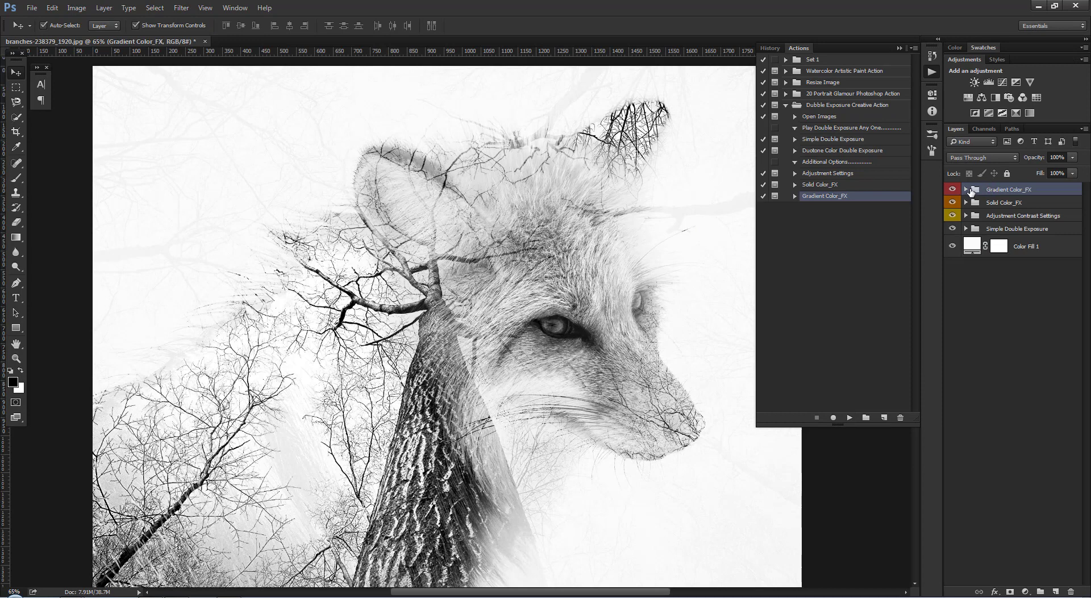
{"action": "left_click", "coordinate": [966, 189]}
{"action": "left_click", "coordinate": [952, 206]}
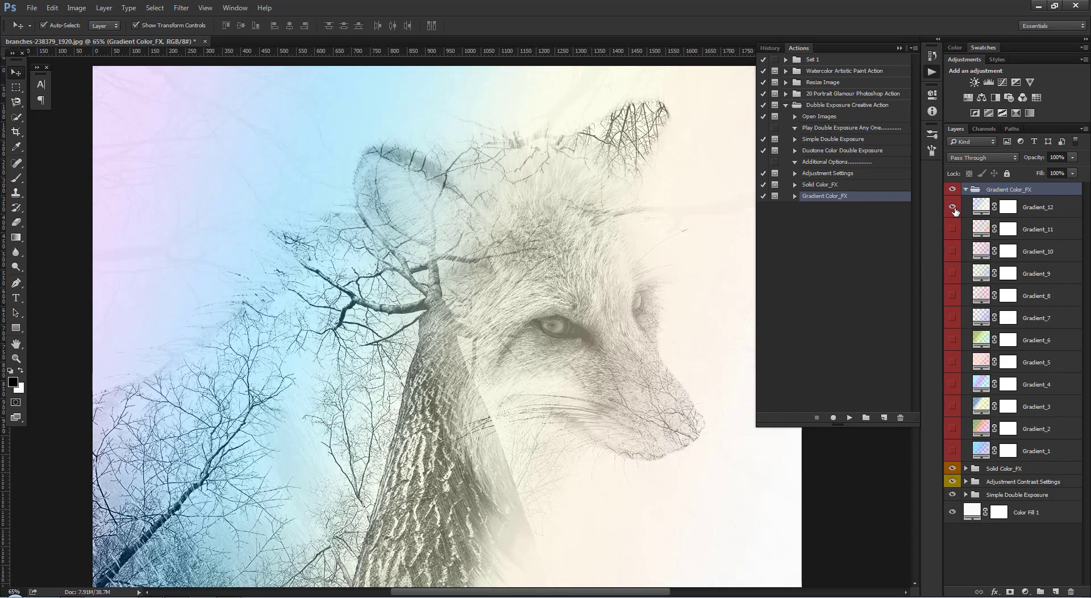
{"action": "left_click", "coordinate": [952, 207]}
{"action": "left_click", "coordinate": [951, 229]}
{"action": "left_click", "coordinate": [953, 252]}
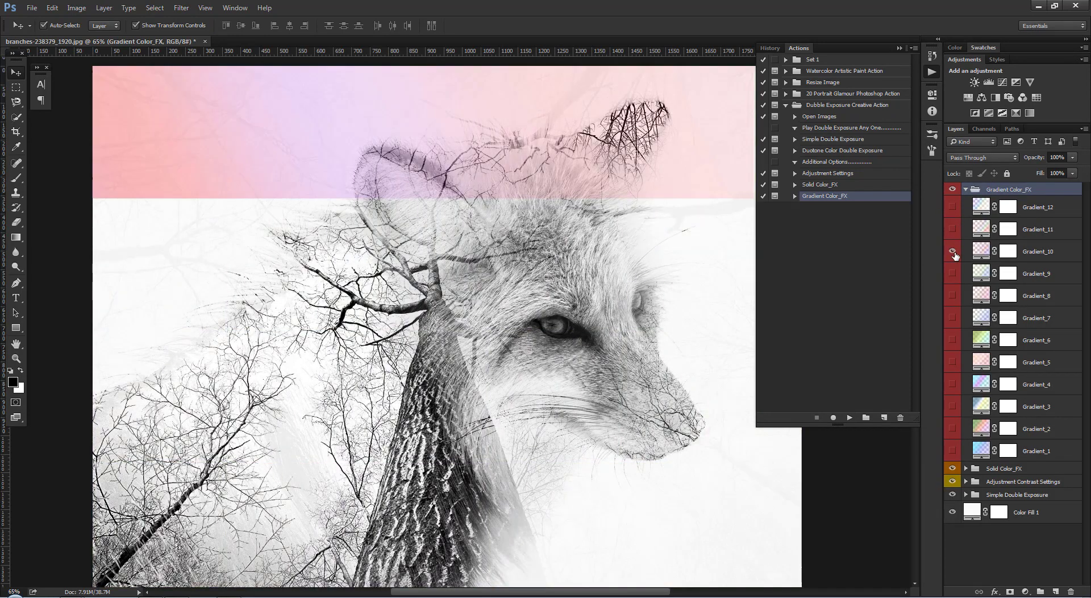
{"action": "left_click", "coordinate": [953, 251]}
{"action": "left_click", "coordinate": [953, 273]}
{"action": "left_click", "coordinate": [953, 274]}
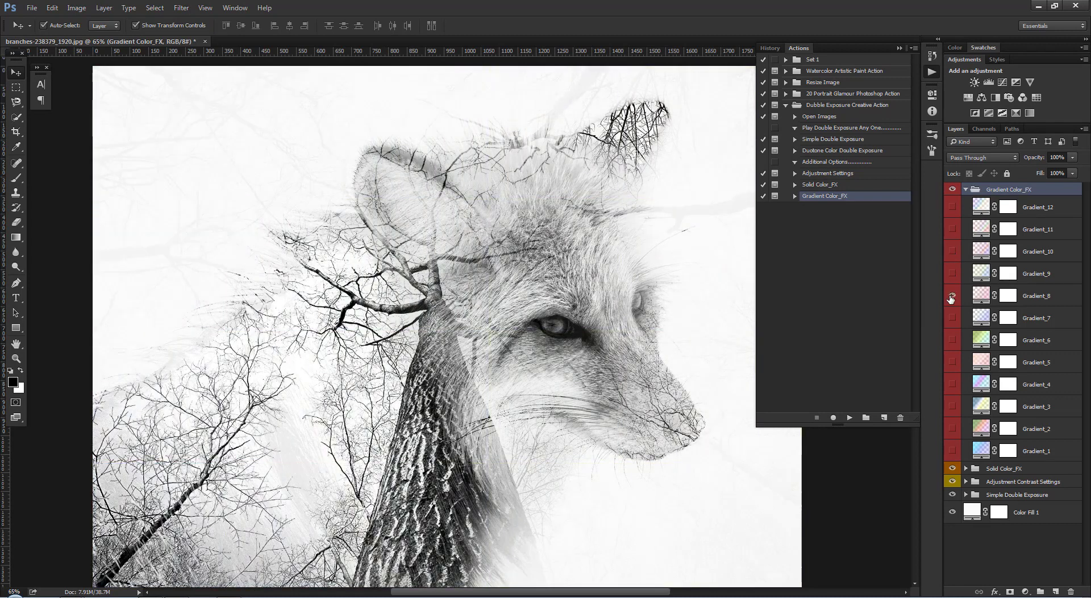
{"action": "left_click", "coordinate": [952, 295]}
{"action": "left_click", "coordinate": [952, 296]}
{"action": "left_click", "coordinate": [952, 318]}
{"action": "left_click", "coordinate": [952, 318]}
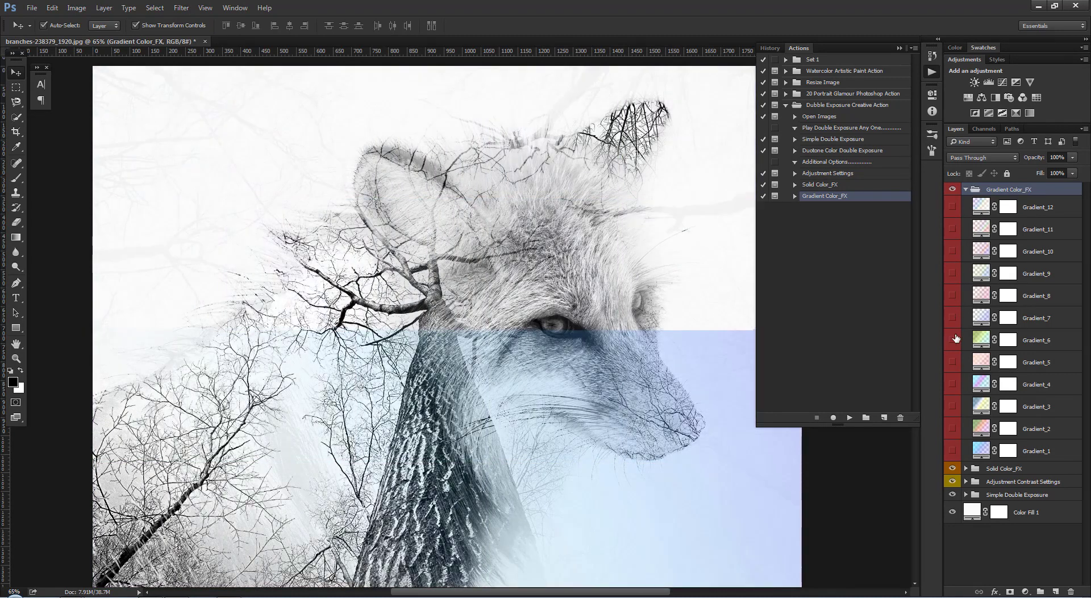
Step: Preview Gradient_5 down to Gradient_1, then re-enable and select the pastel Gradient_12 layer
{"action": "left_click", "coordinate": [952, 340]}
{"action": "left_click", "coordinate": [952, 340]}
{"action": "left_click", "coordinate": [953, 362]}
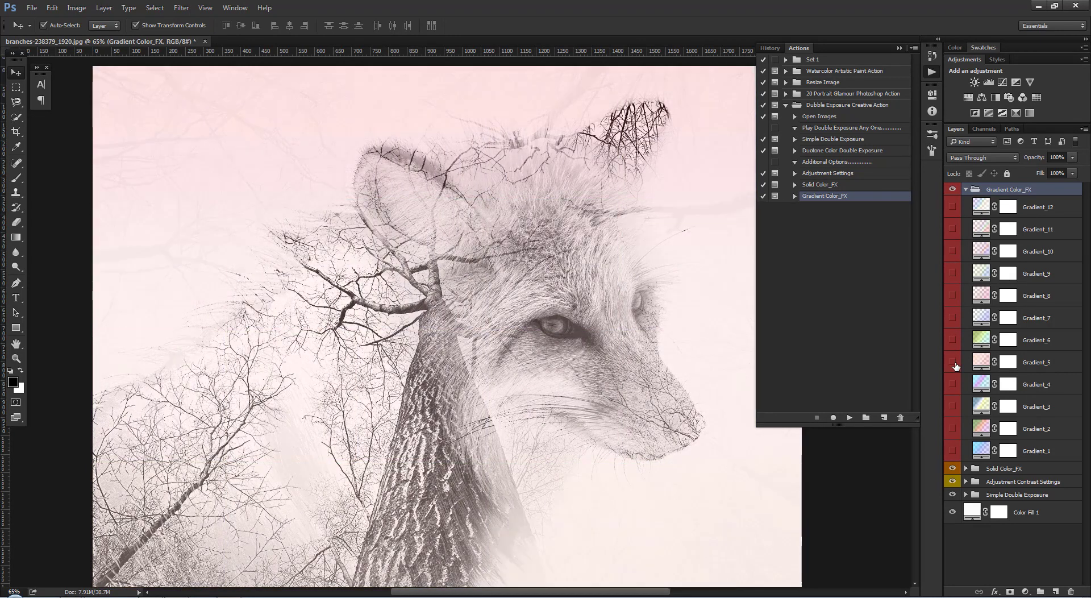
{"action": "left_click", "coordinate": [952, 362]}
{"action": "left_click", "coordinate": [952, 384]}
{"action": "left_click", "coordinate": [952, 384]}
{"action": "left_click", "coordinate": [952, 406]}
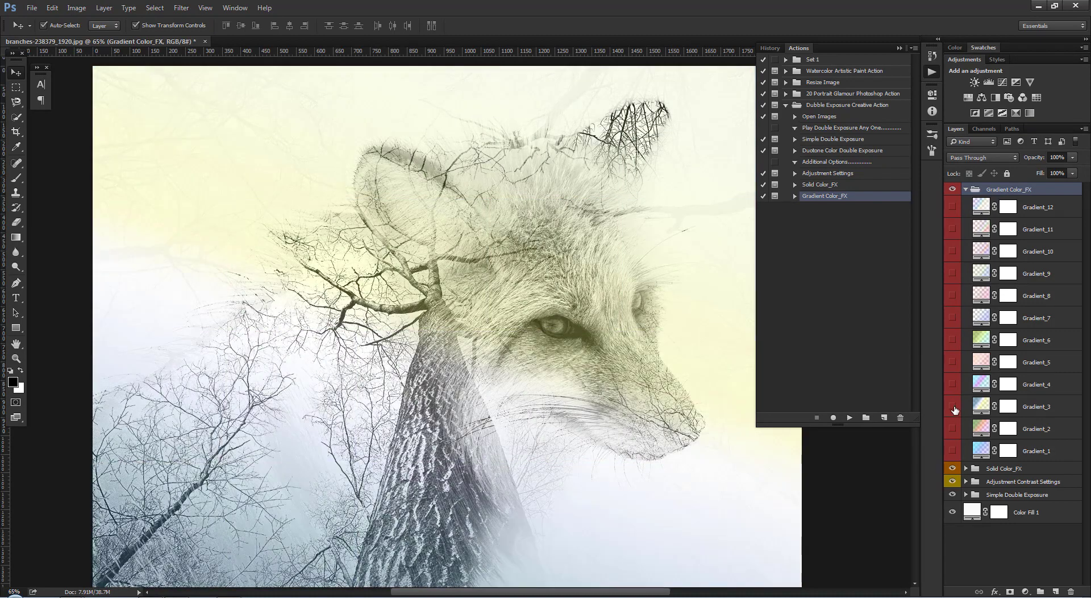
{"action": "left_click", "coordinate": [952, 406]}
{"action": "left_click", "coordinate": [952, 429]}
{"action": "left_click", "coordinate": [953, 429]}
{"action": "left_click", "coordinate": [952, 450]}
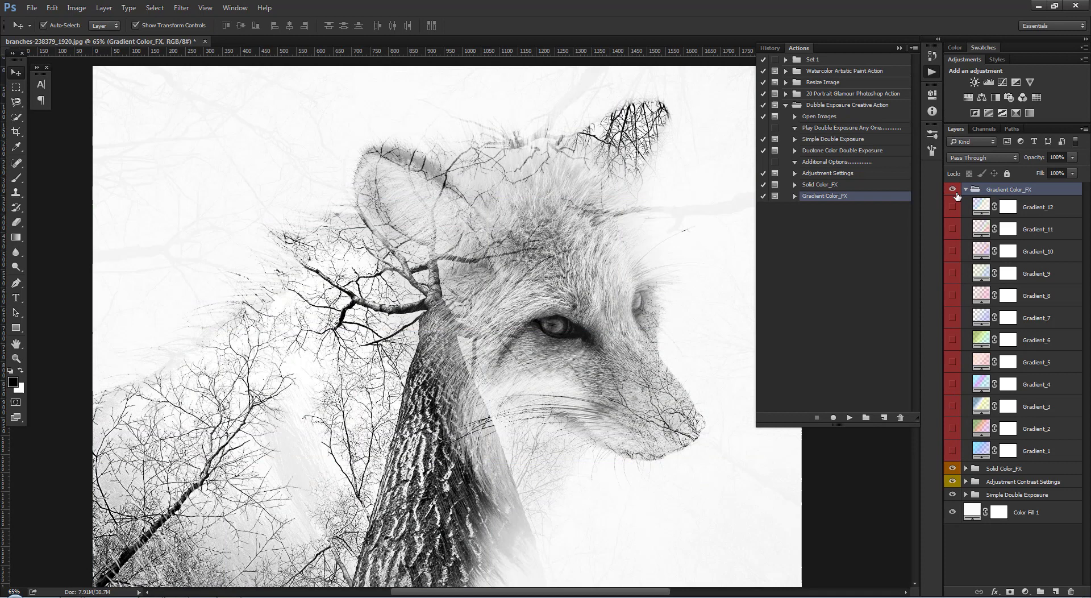
{"action": "left_click", "coordinate": [952, 207]}
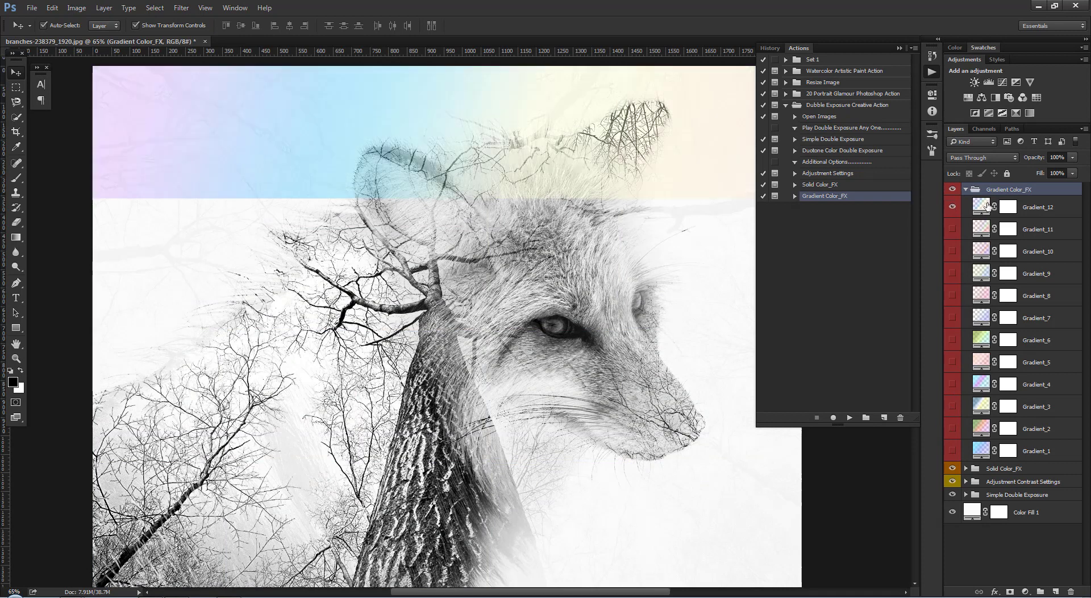
{"action": "left_click", "coordinate": [985, 204]}
Step: Open Gradient_12's gradient editor and change the first stop's colour to blue
{"action": "double_click", "coordinate": [982, 205]}
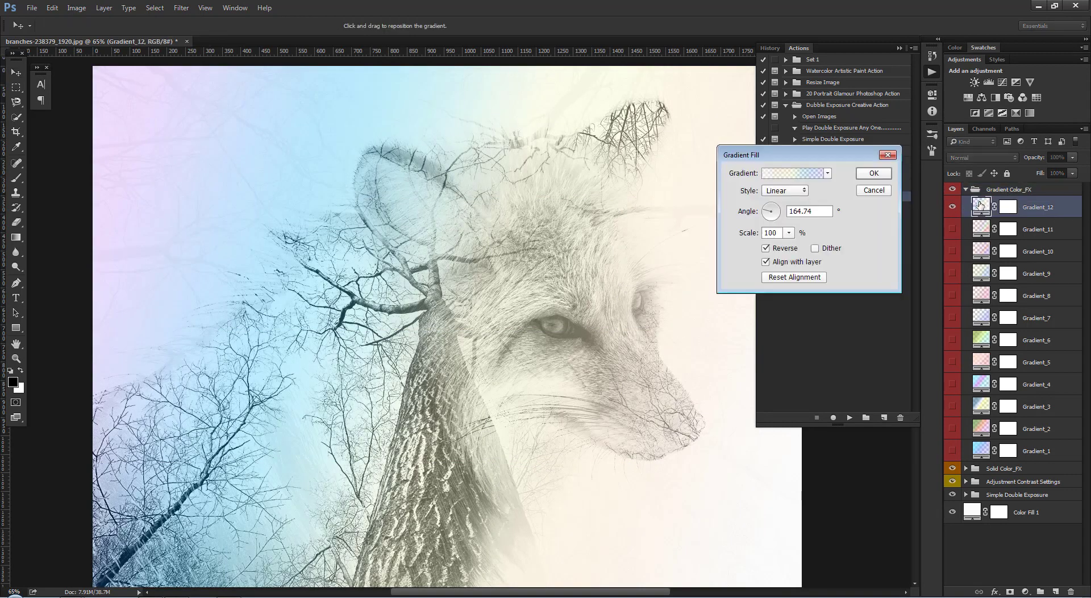
{"action": "left_click", "coordinate": [815, 178]}
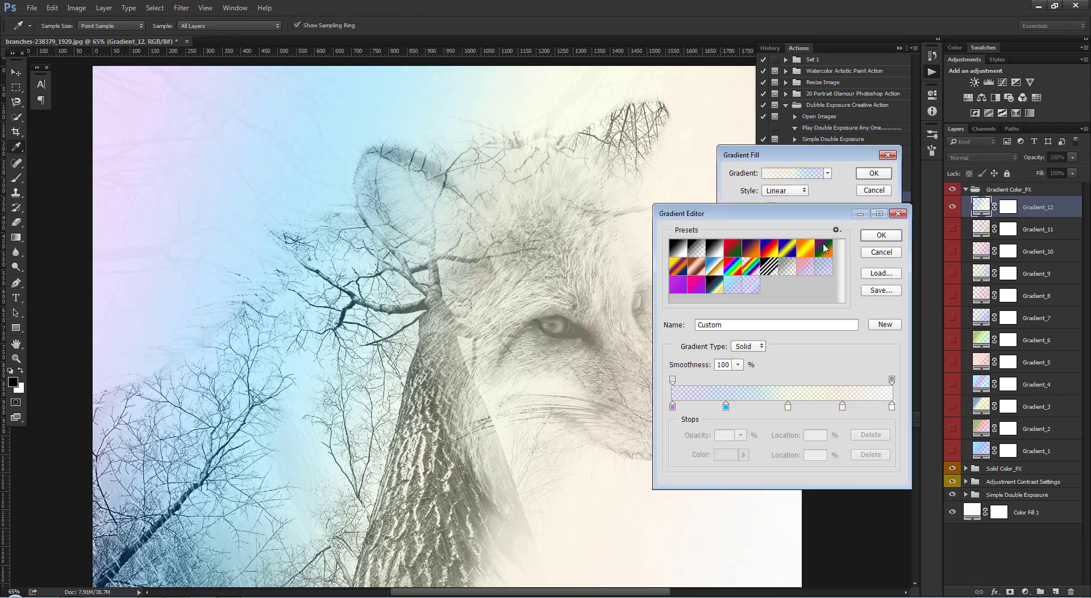
{"action": "double_click", "coordinate": [673, 406]}
{"action": "left_click", "coordinate": [878, 328]}
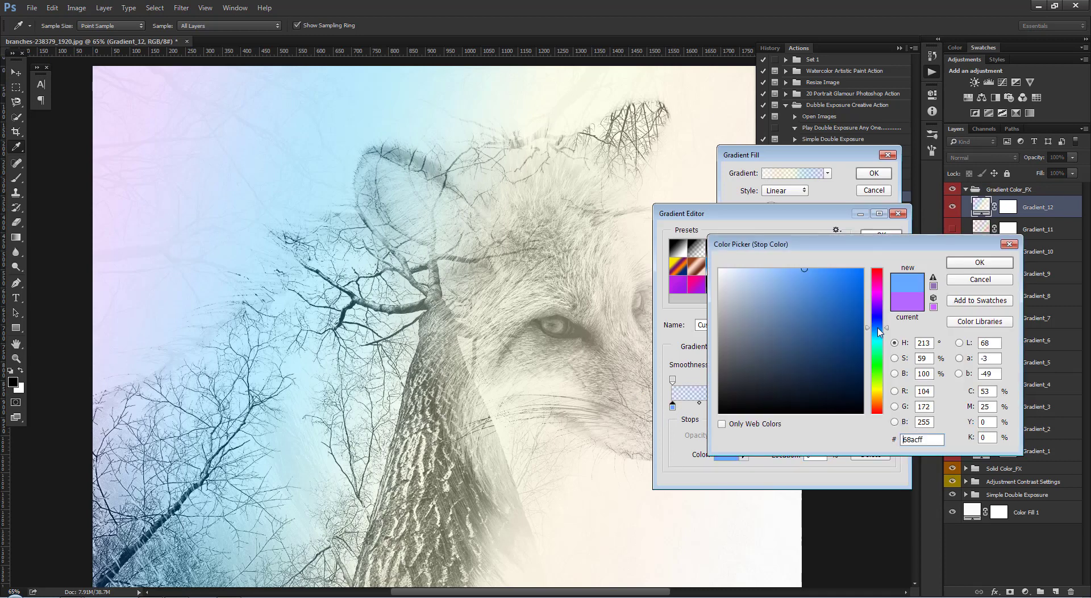
{"action": "left_click", "coordinate": [980, 262]}
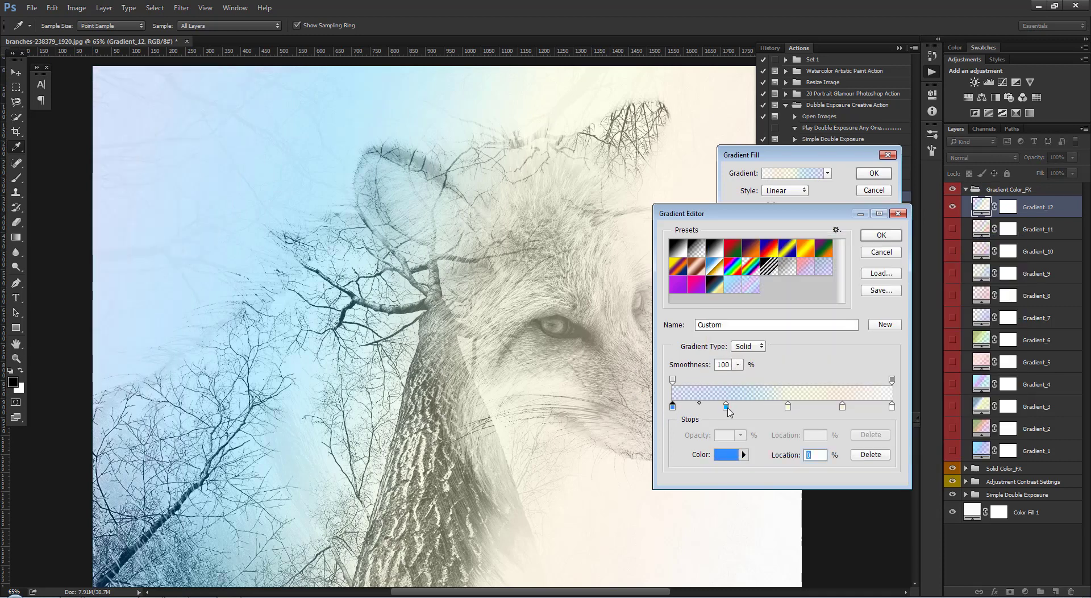
Step: Recolour the next gradient stop, trying pale yellow before settling on light blue
{"action": "left_click", "coordinate": [723, 457]}
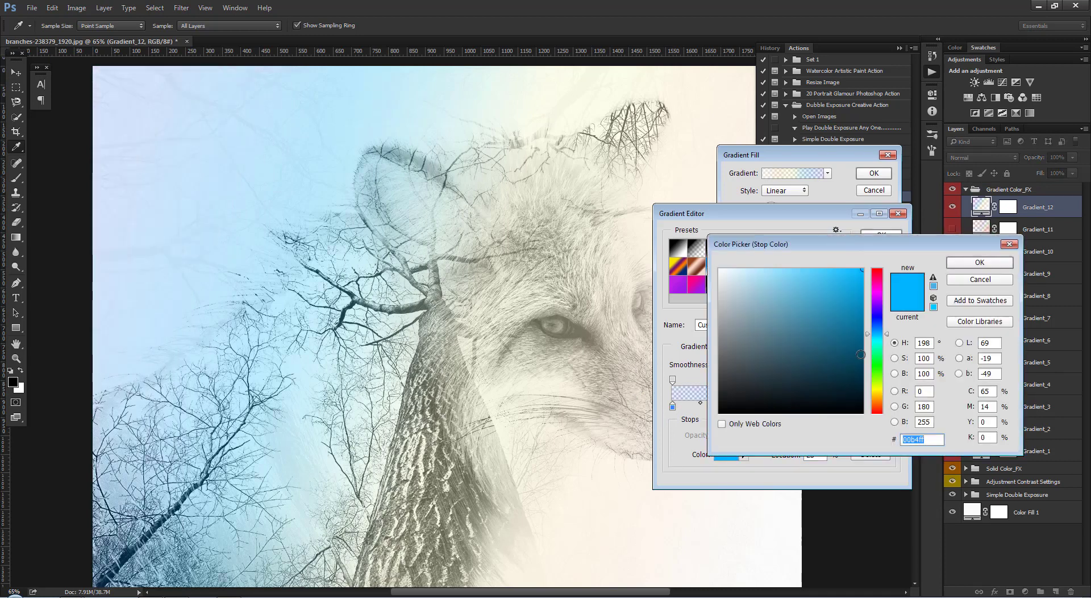
{"action": "left_click", "coordinate": [877, 390]}
{"action": "left_click", "coordinate": [746, 268]}
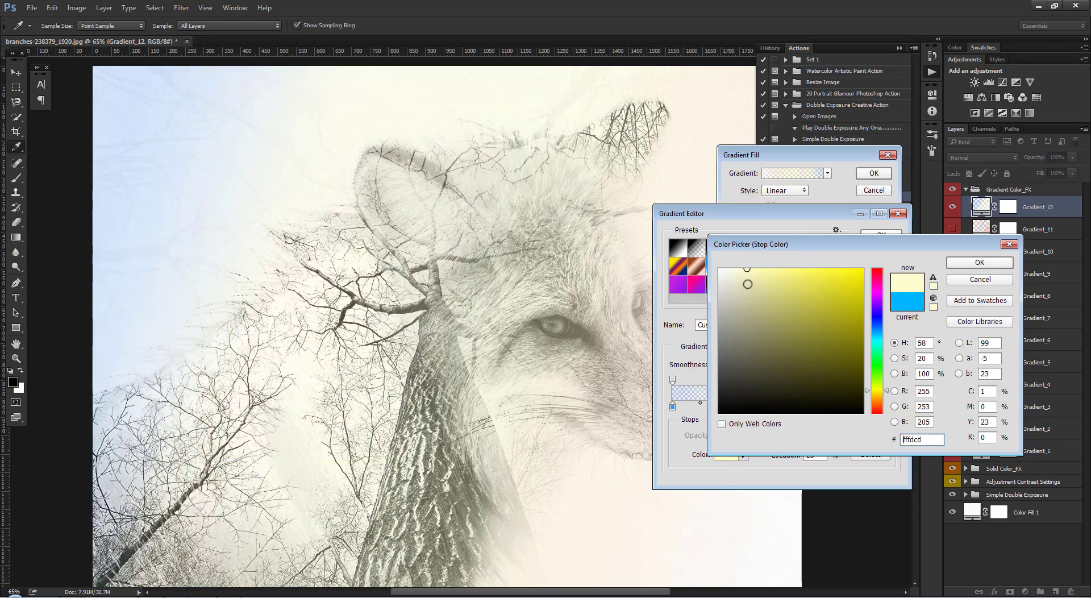
{"action": "mouse_move", "coordinate": [747, 284]}
{"action": "left_mouse_down"}
{"action": "mouse_move", "coordinate": [788, 252]}
{"action": "mouse_move", "coordinate": [746, 253]}
{"action": "left_mouse_up"}
{"action": "left_click", "coordinate": [977, 263]}
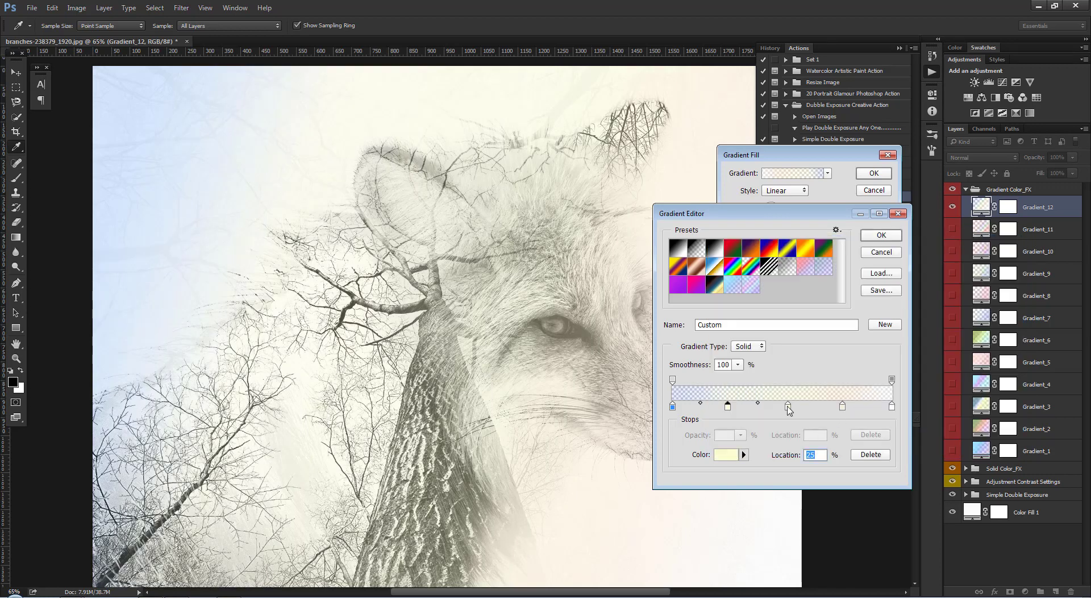
{"action": "left_click", "coordinate": [726, 454]}
{"action": "mouse_move", "coordinate": [869, 346]}
{"action": "left_mouse_down"}
{"action": "mouse_move", "coordinate": [870, 365]}
{"action": "mouse_move", "coordinate": [870, 330]}
{"action": "left_mouse_up"}
{"action": "left_click_drag", "start_coordinate": [783, 276], "coordinate": [786, 278]}
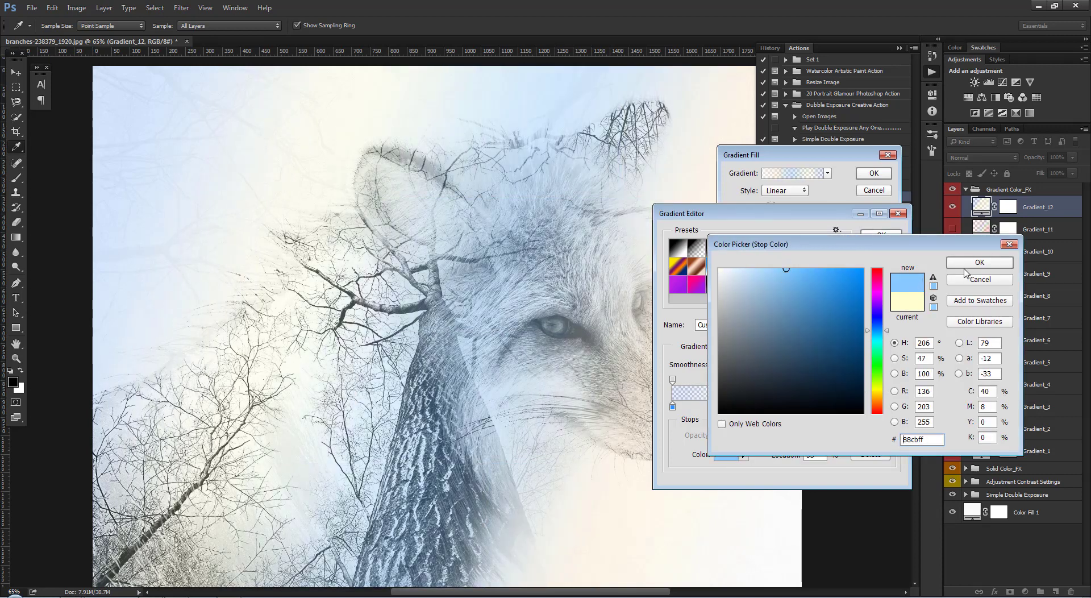
{"action": "left_click", "coordinate": [977, 263]}
Step: Set the gradient stop at 77% to a light cyan
{"action": "left_click", "coordinate": [843, 407]}
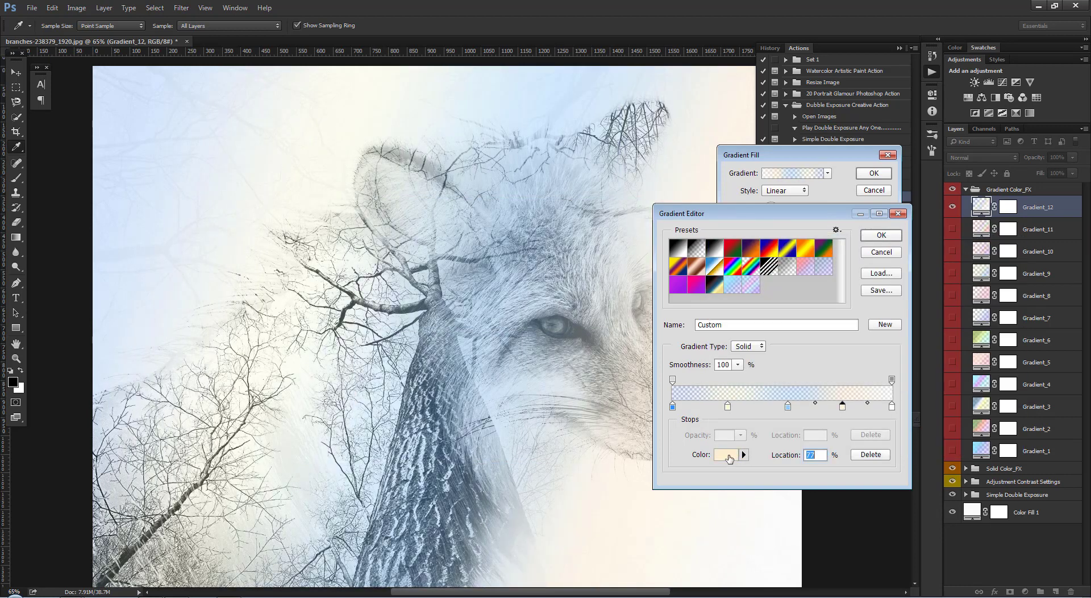
{"action": "left_click", "coordinate": [726, 457]}
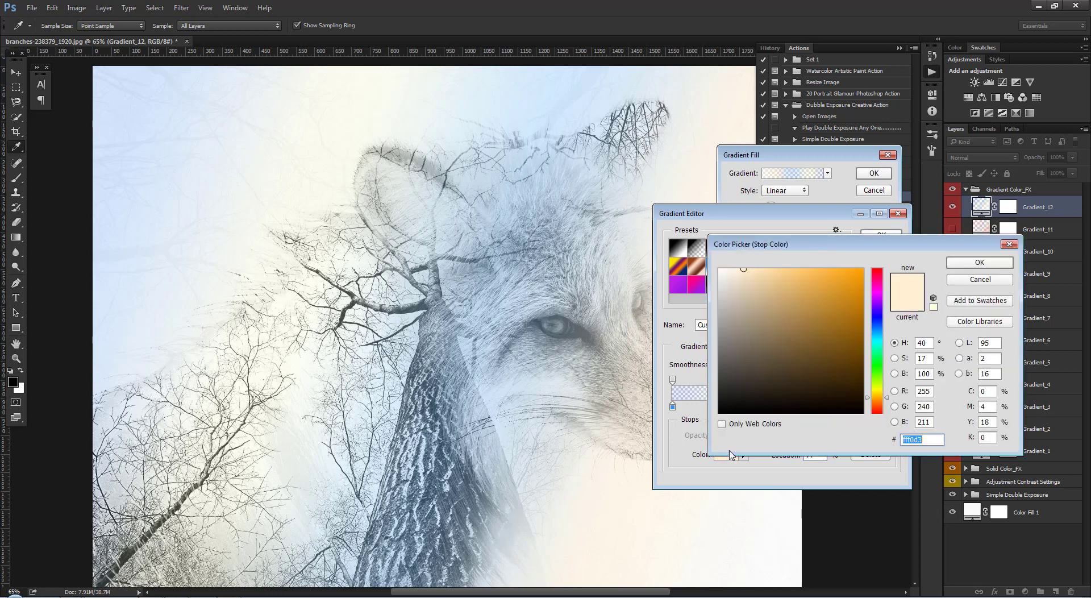
{"action": "left_click", "coordinate": [828, 333]}
{"action": "left_click", "coordinate": [878, 339]}
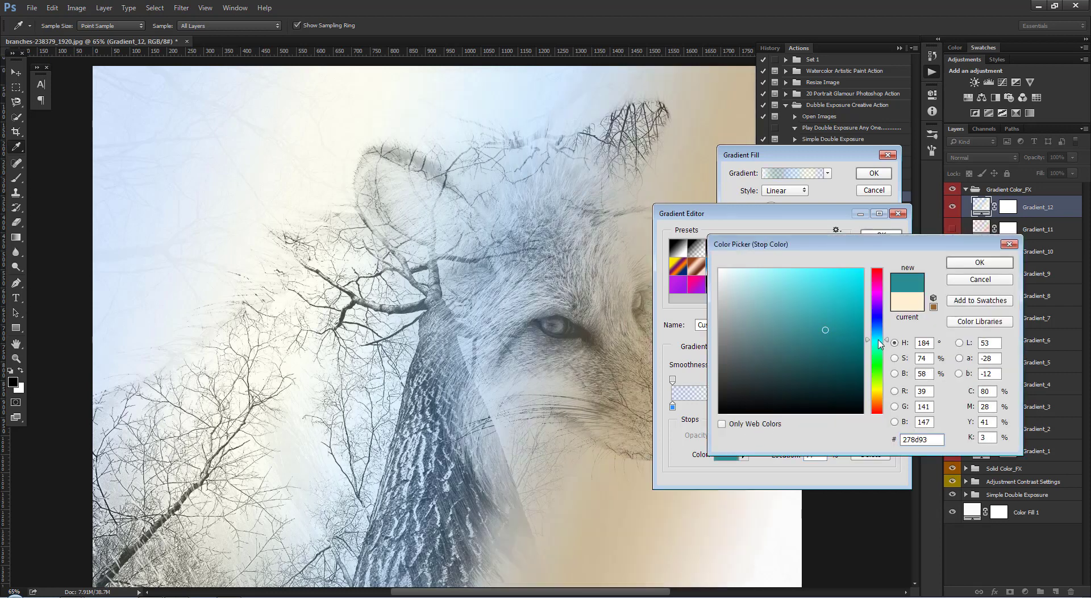
{"action": "left_click", "coordinate": [769, 269]}
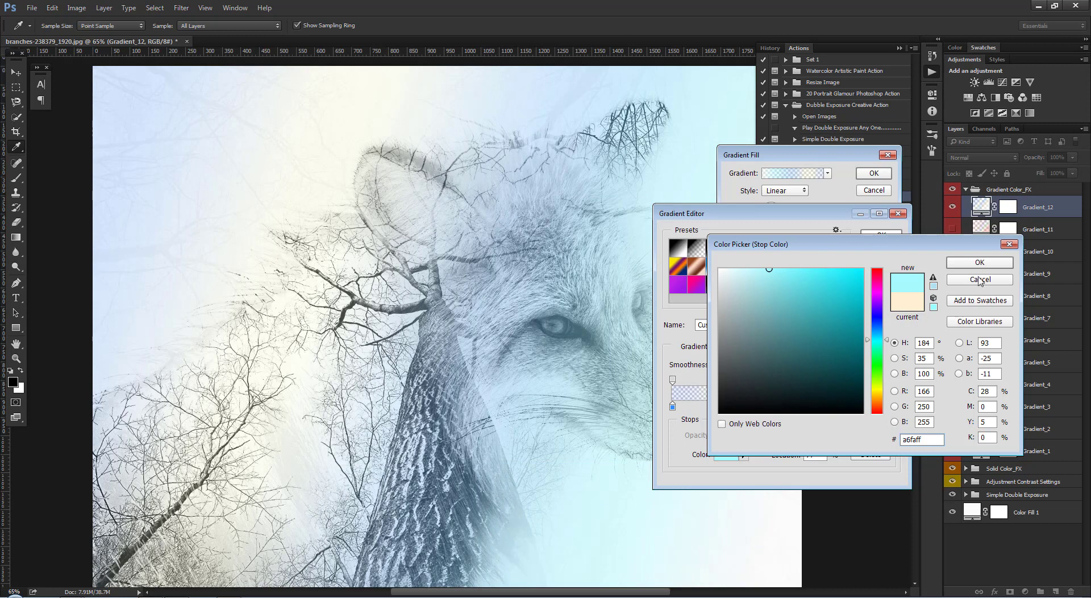
{"action": "left_click", "coordinate": [980, 263]}
Step: Make the rightmost gradient stop a light peach
{"action": "left_click", "coordinate": [891, 408]}
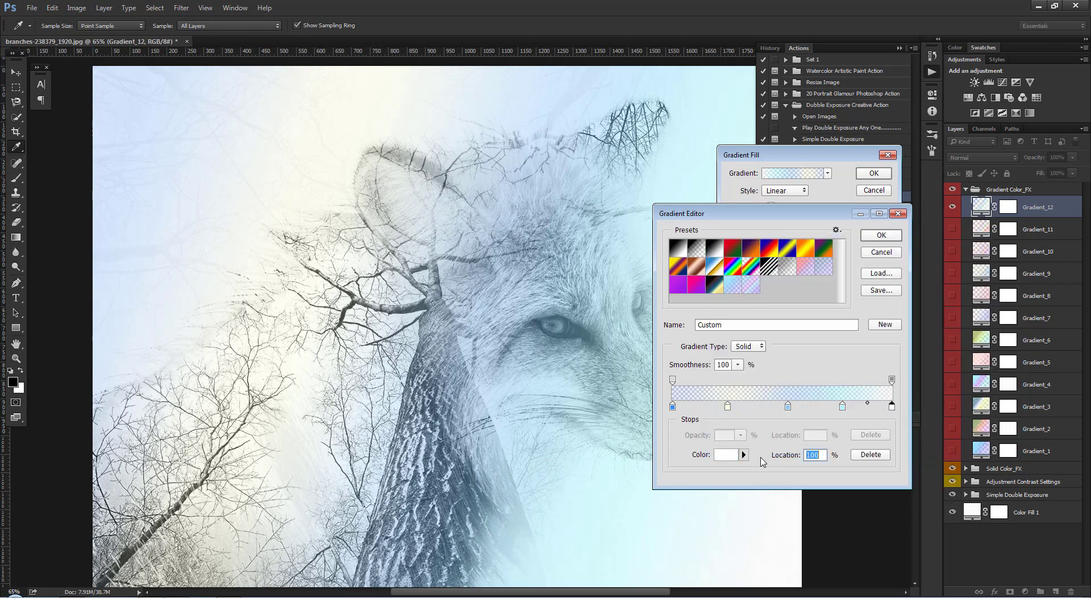
{"action": "left_click", "coordinate": [721, 456]}
{"action": "left_click", "coordinate": [874, 398]}
{"action": "left_click", "coordinate": [773, 272]}
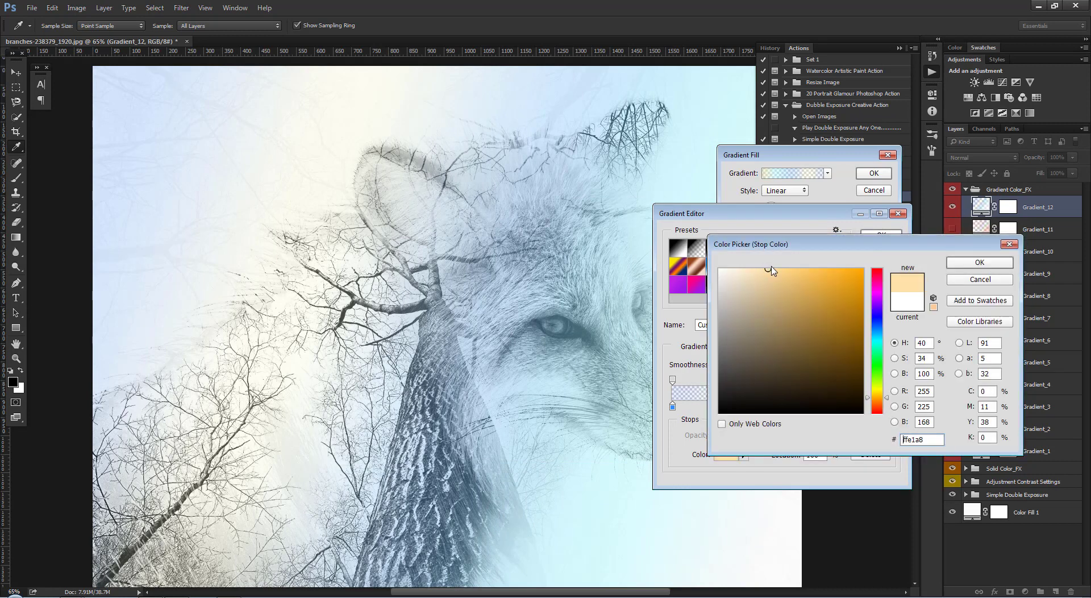
{"action": "left_click", "coordinate": [743, 269]}
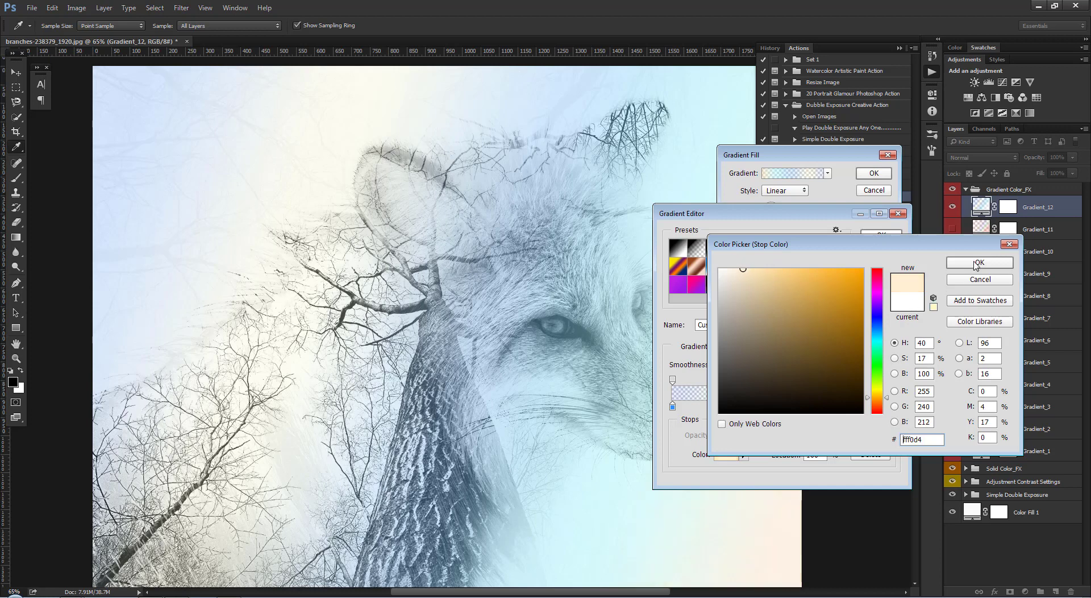
{"action": "left_click", "coordinate": [976, 264]}
Step: Accept the pink, blue and peach gradient and confirm the Gradient Fill
{"action": "left_click_drag", "start_coordinate": [781, 215], "coordinate": [916, 193]}
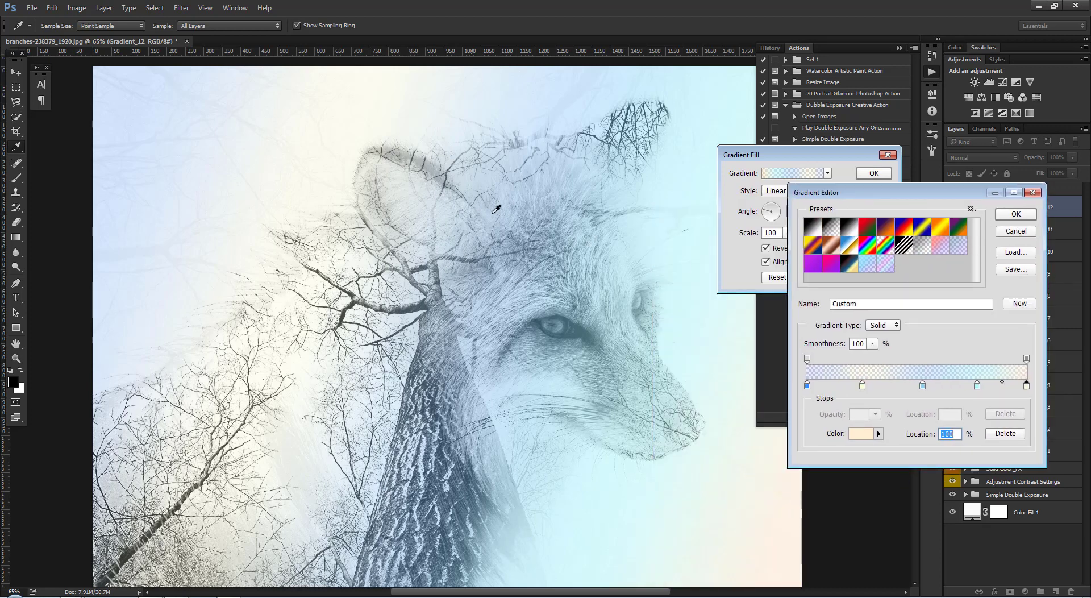
{"action": "left_click", "coordinate": [1004, 236]}
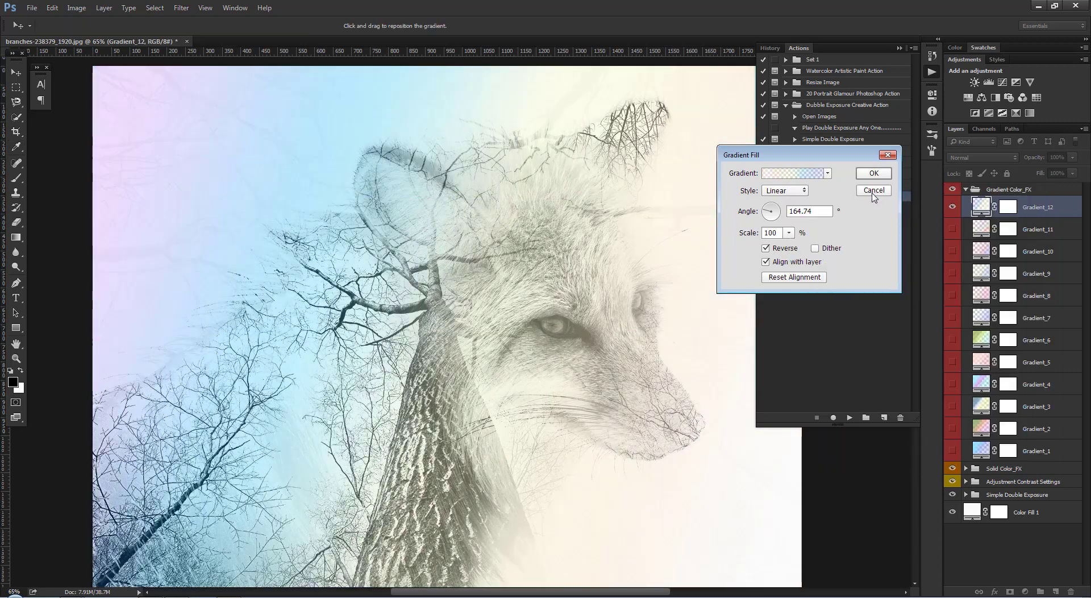
{"action": "key", "text": "Return"}
Step: Hide Gradient_12 and close the fox double exposure without saving
{"action": "left_click", "coordinate": [952, 207]}
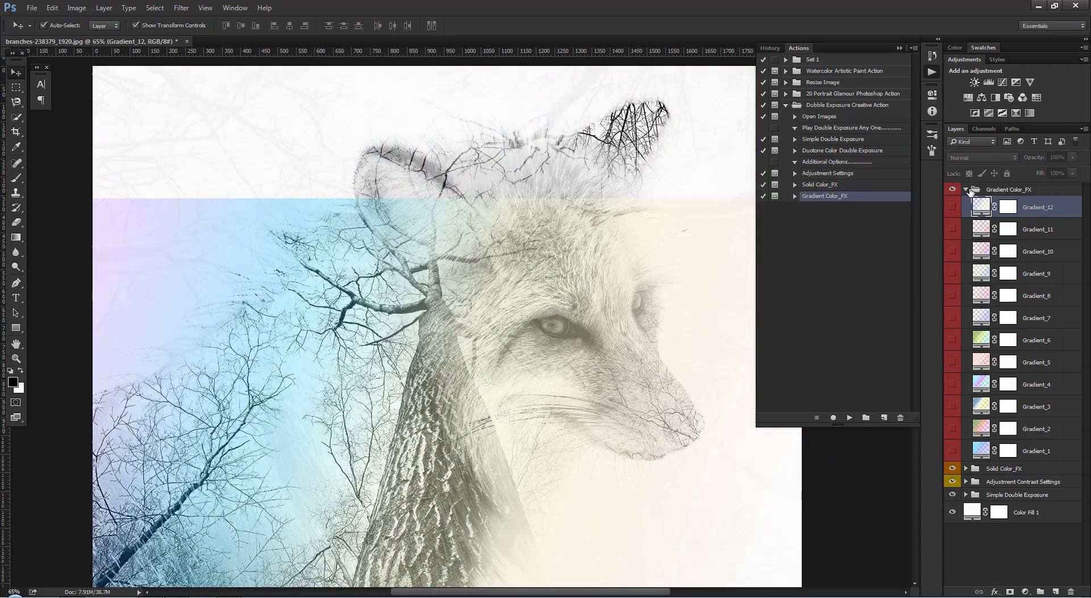
{"action": "scroll", "coordinate": [387, 250], "scroll_direction": "down", "scroll_amount": 3}
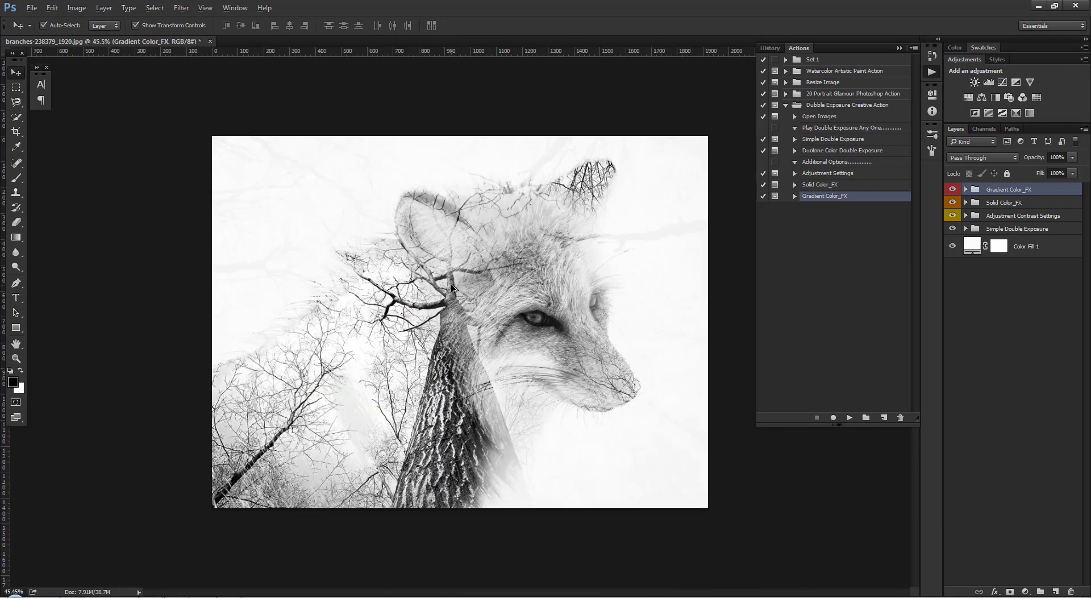
{"action": "scroll", "coordinate": [480, 290], "scroll_direction": "up", "scroll_amount": 2}
{"action": "scroll", "coordinate": [378, 216], "scroll_direction": "up", "scroll_amount": 1}
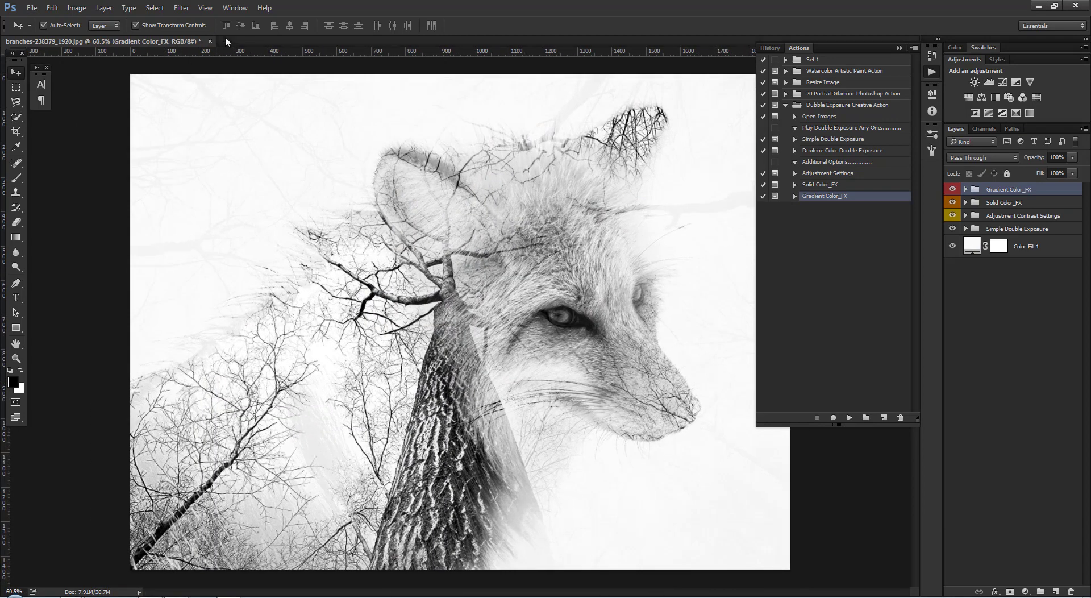
{"action": "left_click", "coordinate": [210, 41]}
{"action": "left_click", "coordinate": [547, 232]}
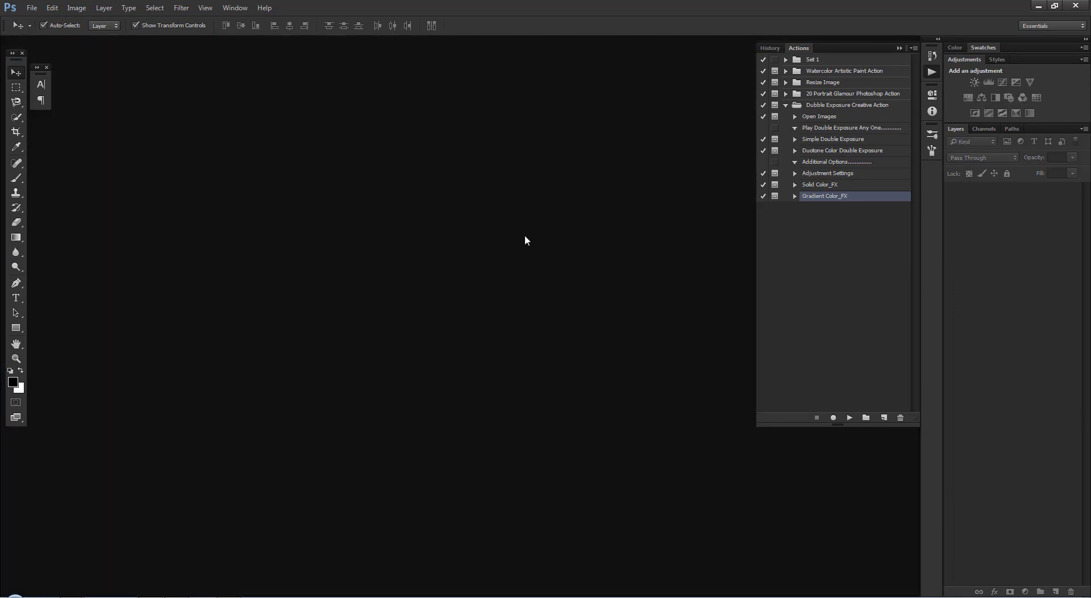
Step: Replay the action from Open Images and open shutterstock_65091259 as the background
{"action": "left_click", "coordinate": [818, 116]}
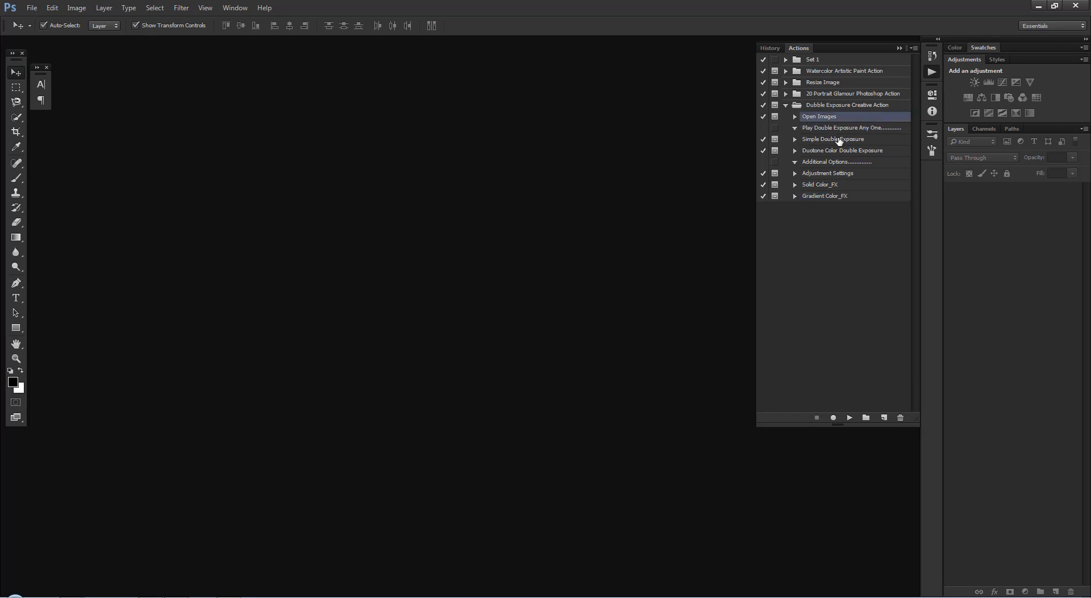
{"action": "left_click", "coordinate": [849, 418]}
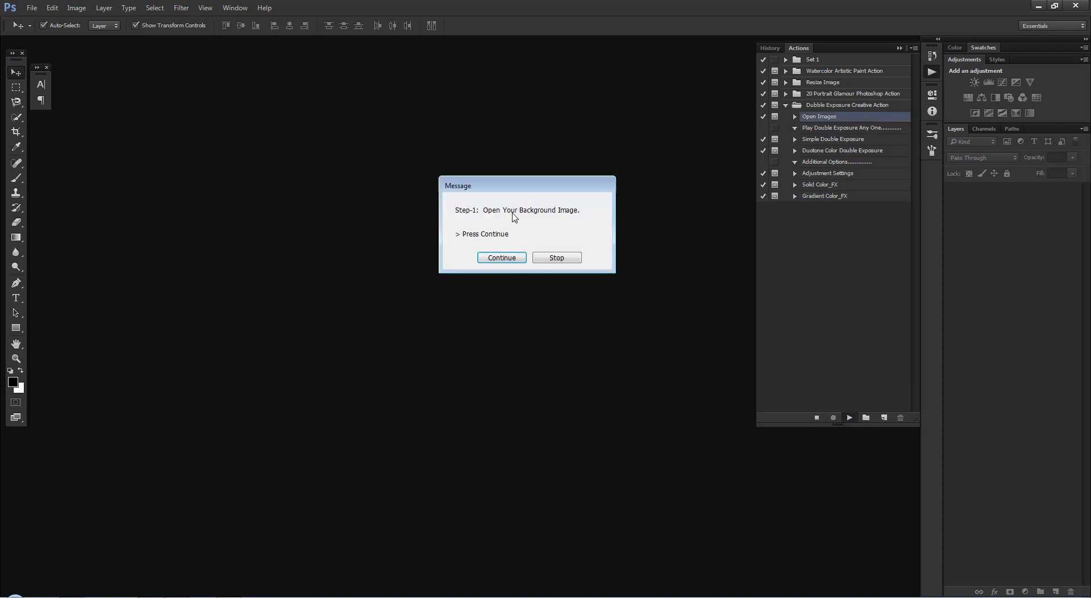
{"action": "left_click", "coordinate": [503, 258]}
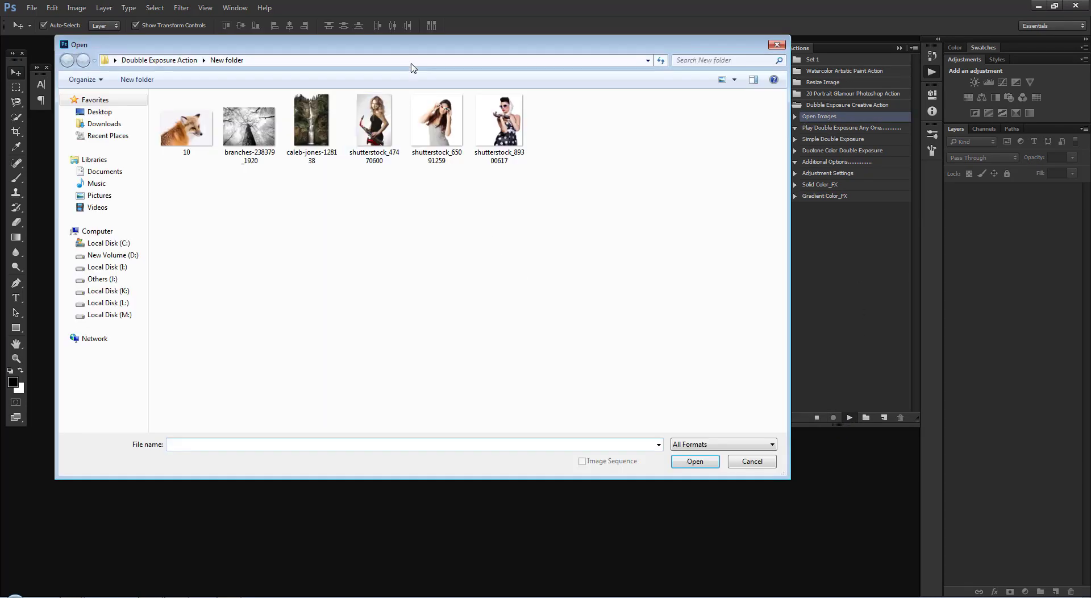
{"action": "left_click", "coordinate": [435, 182]}
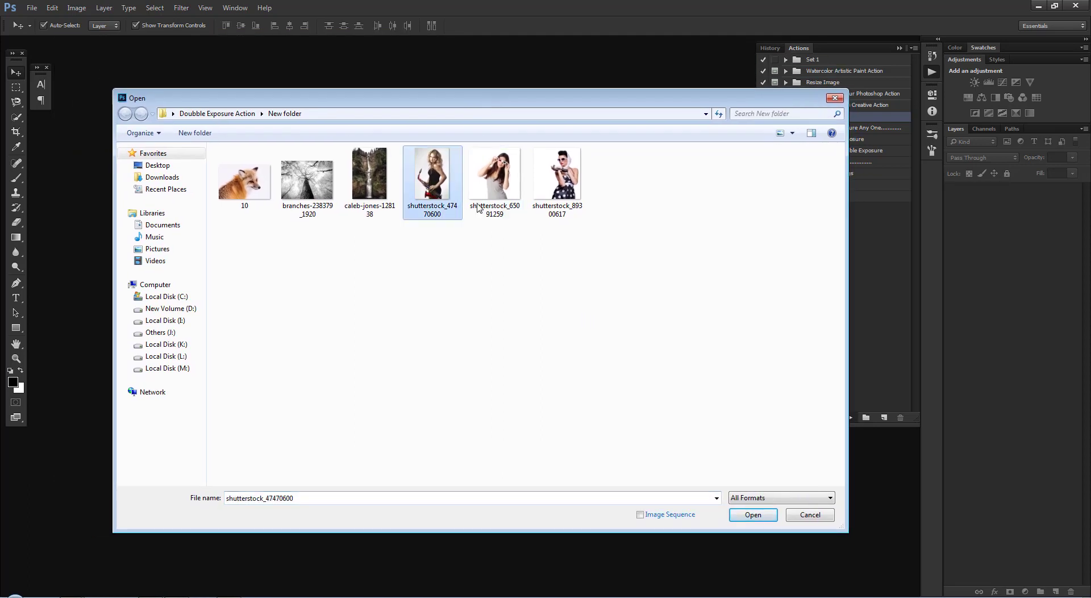
{"action": "left_click", "coordinate": [499, 187]}
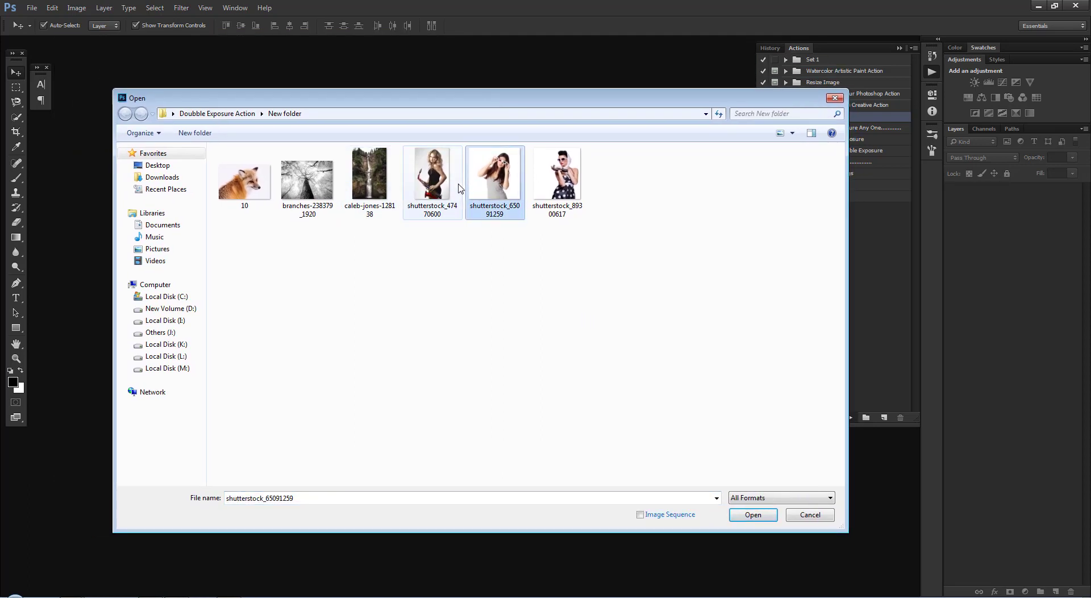
{"action": "left_click", "coordinate": [738, 518]}
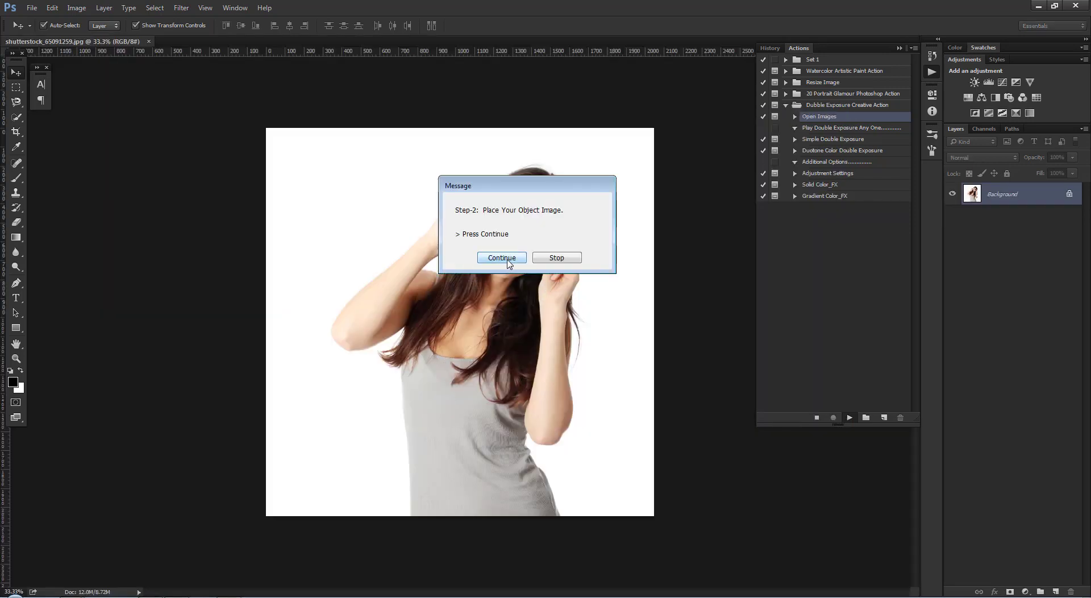
Step: Continue the action and place the polka-dot dress photo shutterstock_89300617 on the canvas
{"action": "mouse_move", "coordinate": [523, 183]}
{"action": "left_mouse_down"}
{"action": "mouse_move", "coordinate": [302, 245]}
{"action": "mouse_move", "coordinate": [457, 224]}
{"action": "left_mouse_up"}
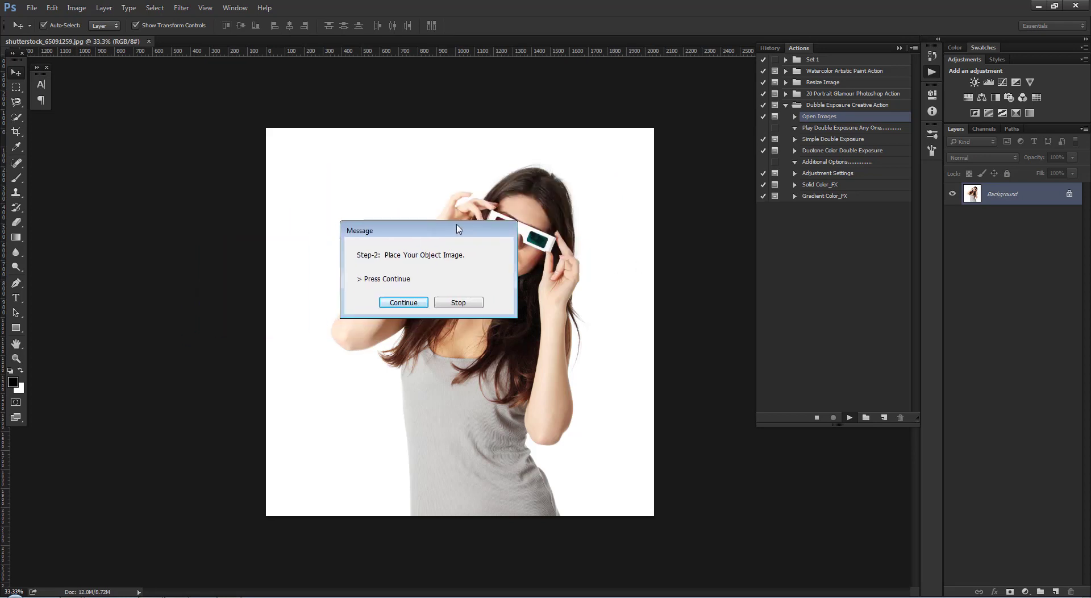
{"action": "left_click", "coordinate": [404, 306]}
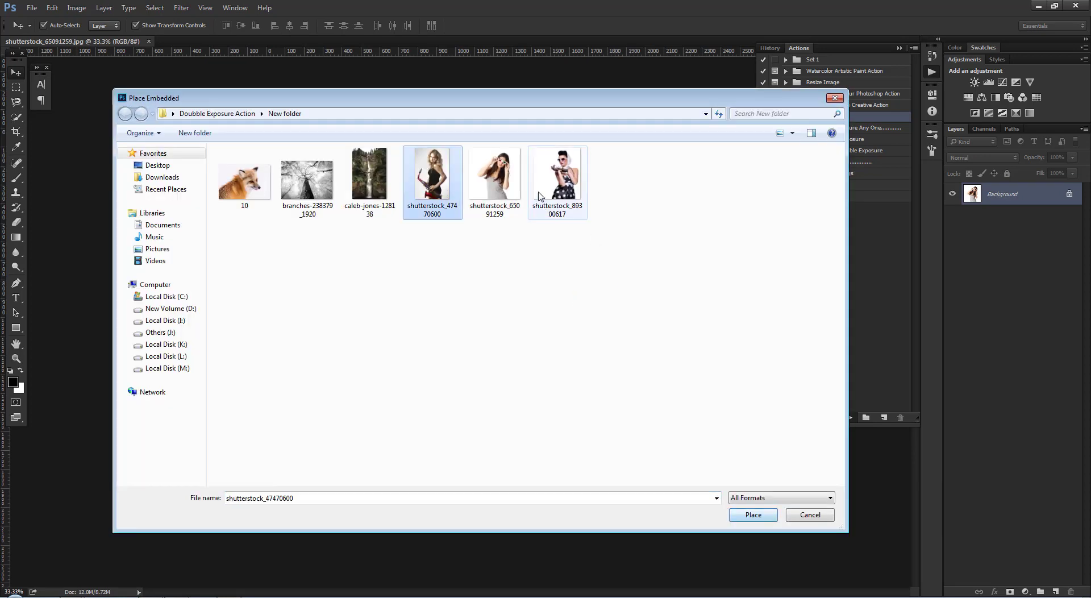
{"action": "left_click", "coordinate": [563, 188]}
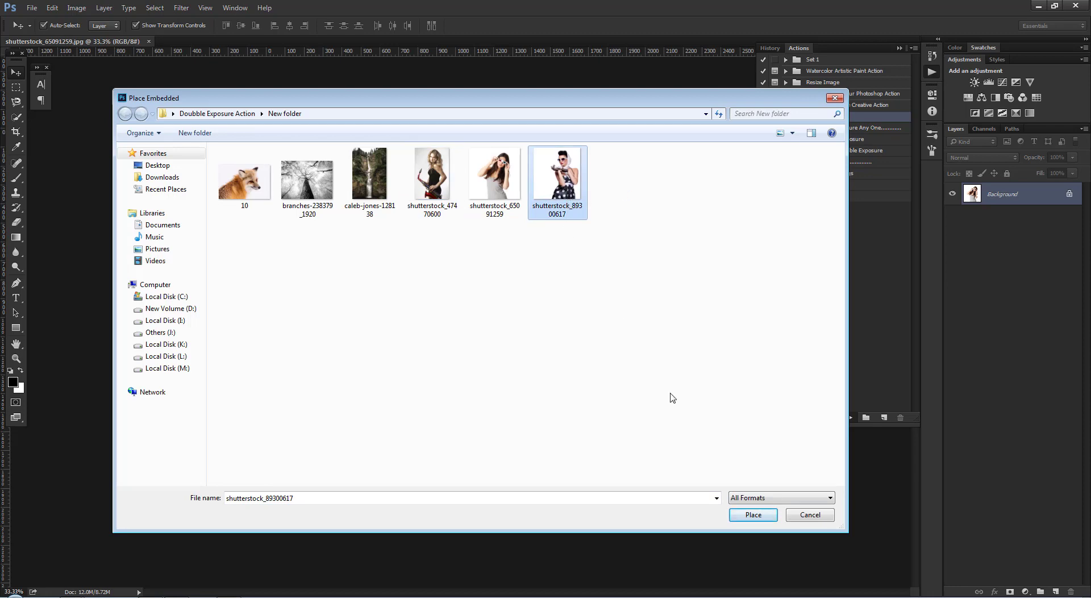
{"action": "left_click", "coordinate": [754, 516]}
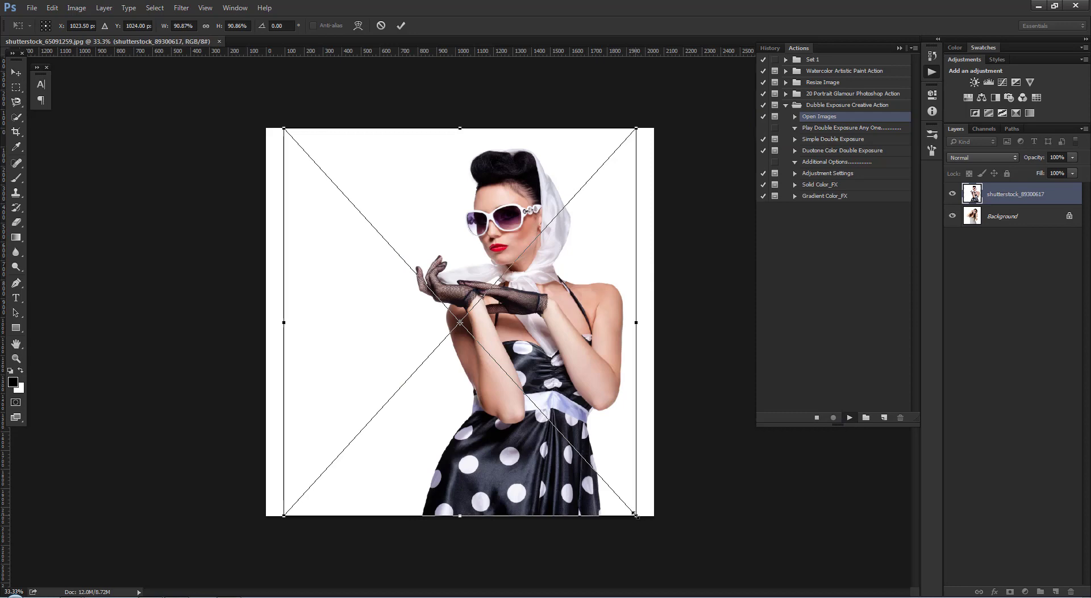
Step: Flip the placed photo horizontally, enlarge it to about 104% and set 28% opacity
{"action": "right_click", "coordinate": [542, 281]}
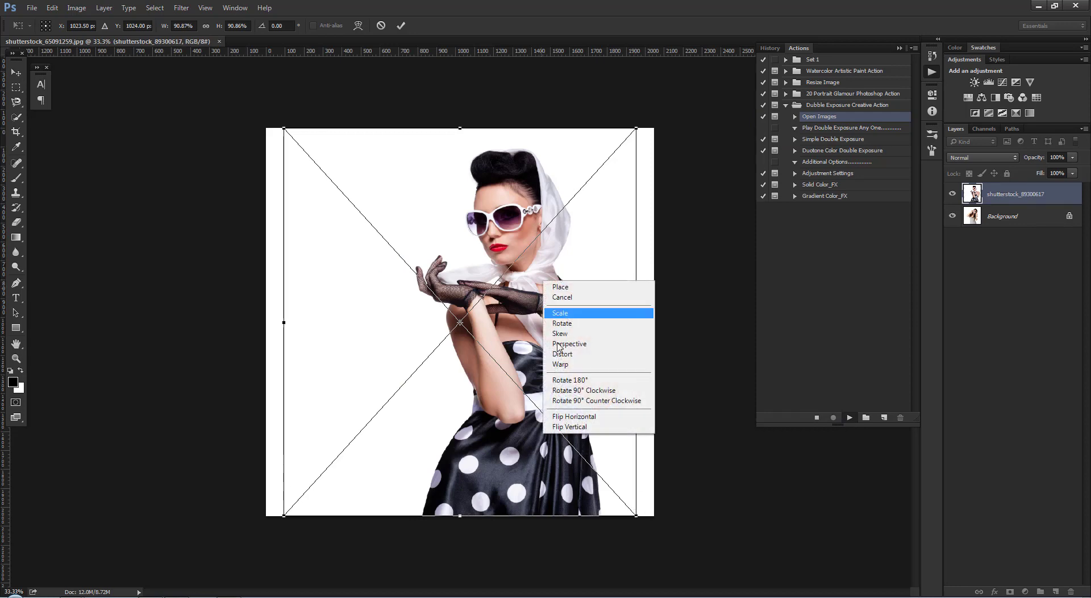
{"action": "left_click", "coordinate": [580, 420]}
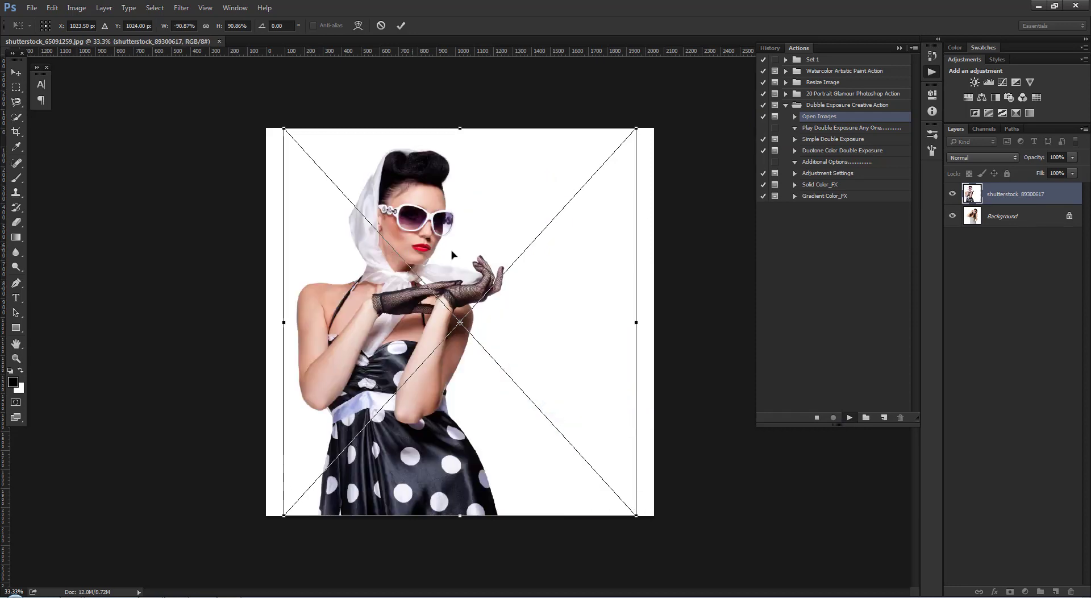
{"action": "left_click_drag", "start_coordinate": [627, 132], "coordinate": [667, 96]}
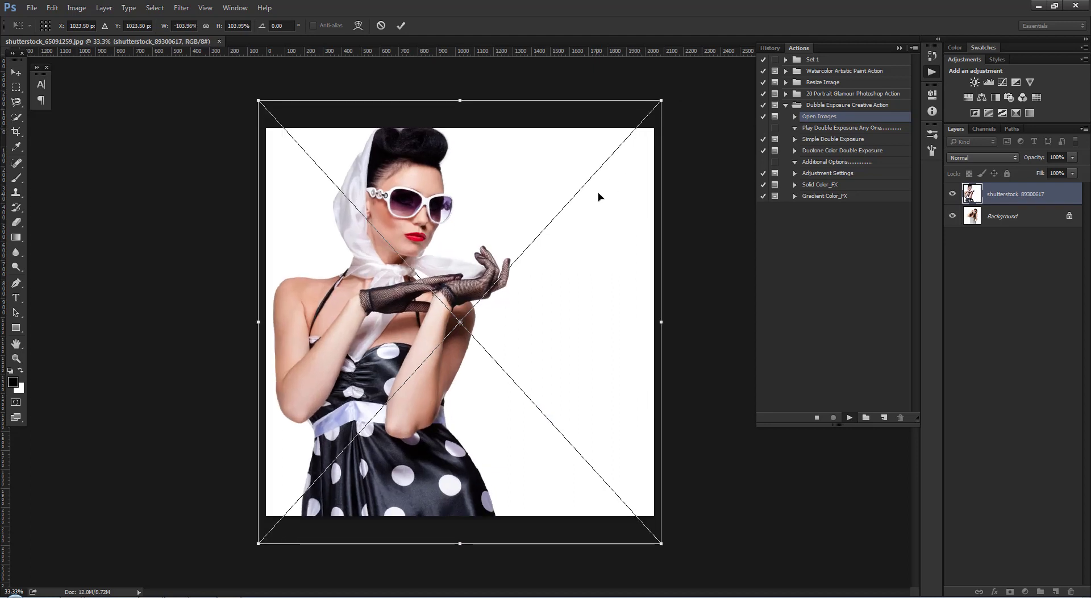
{"action": "left_click", "coordinate": [1072, 158]}
{"action": "left_click_drag", "start_coordinate": [1073, 170], "coordinate": [1033, 170]}
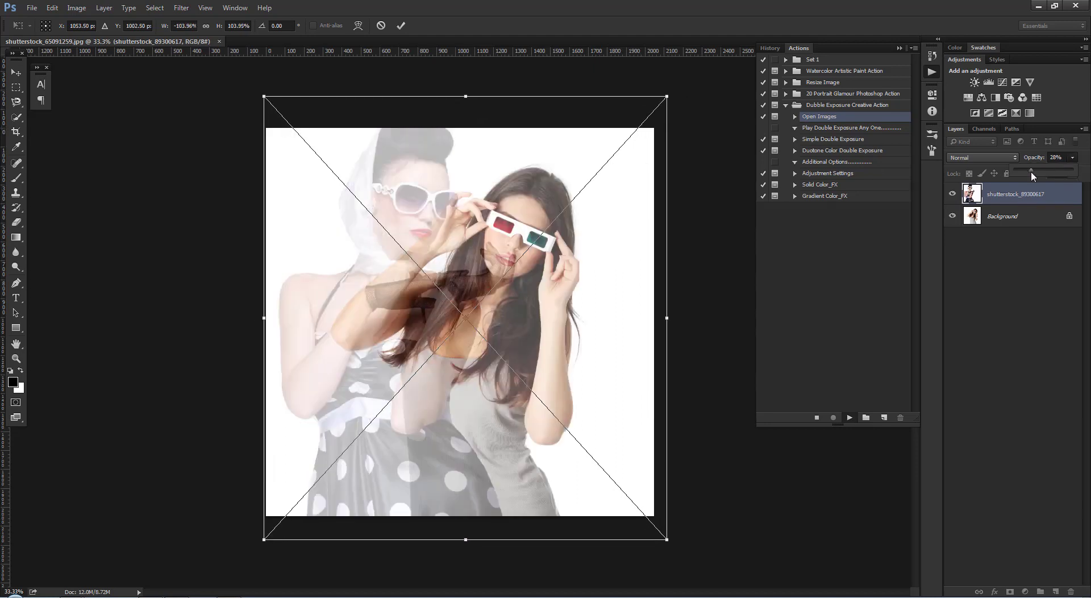
Step: Fine-tune the placed photo's position, shifting it about 60 px left, and scale it to about 99%
{"action": "left_click_drag", "start_coordinate": [488, 232], "coordinate": [489, 235]}
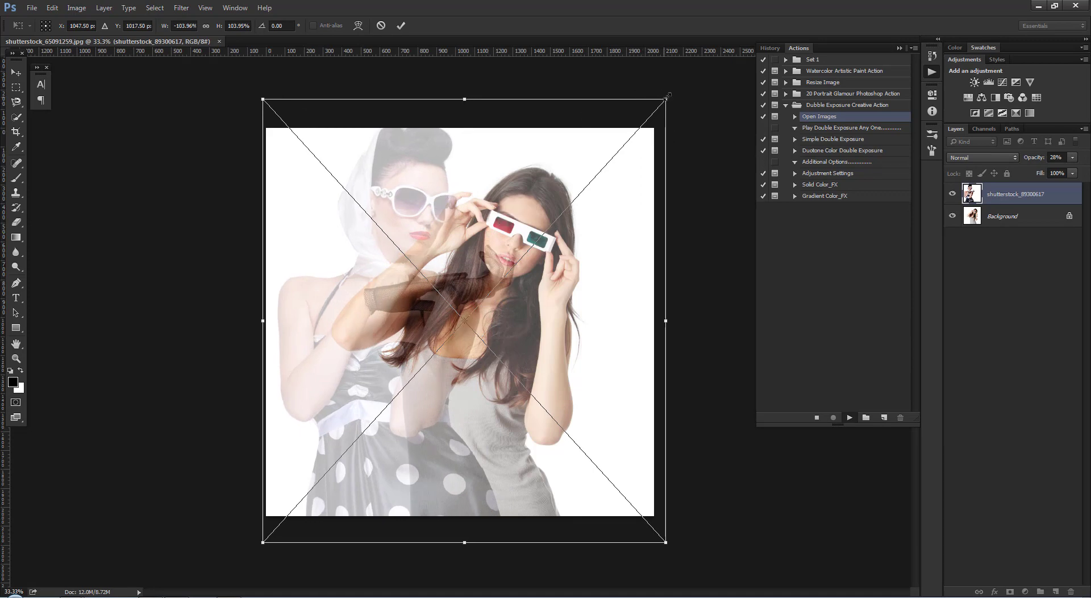
{"action": "left_click_drag", "start_coordinate": [668, 95], "coordinate": [671, 91]}
{"action": "left_click_drag", "start_coordinate": [557, 183], "coordinate": [555, 190]}
{"action": "left_click_drag", "start_coordinate": [559, 190], "coordinate": [547, 190]}
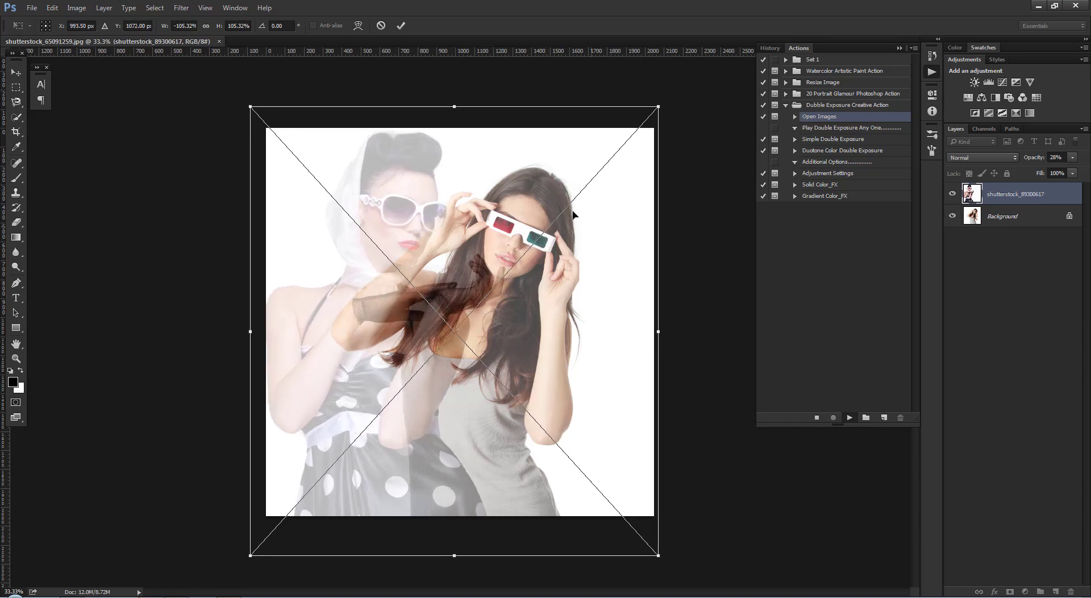
{"action": "left_click_drag", "start_coordinate": [654, 113], "coordinate": [642, 122]}
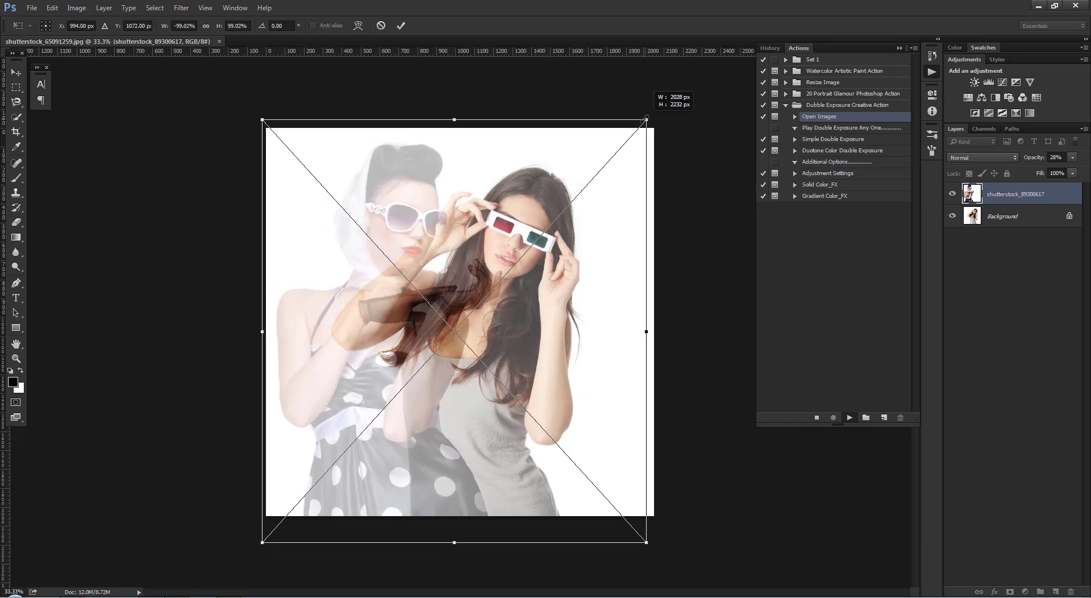
{"action": "left_click_drag", "start_coordinate": [590, 209], "coordinate": [590, 213]}
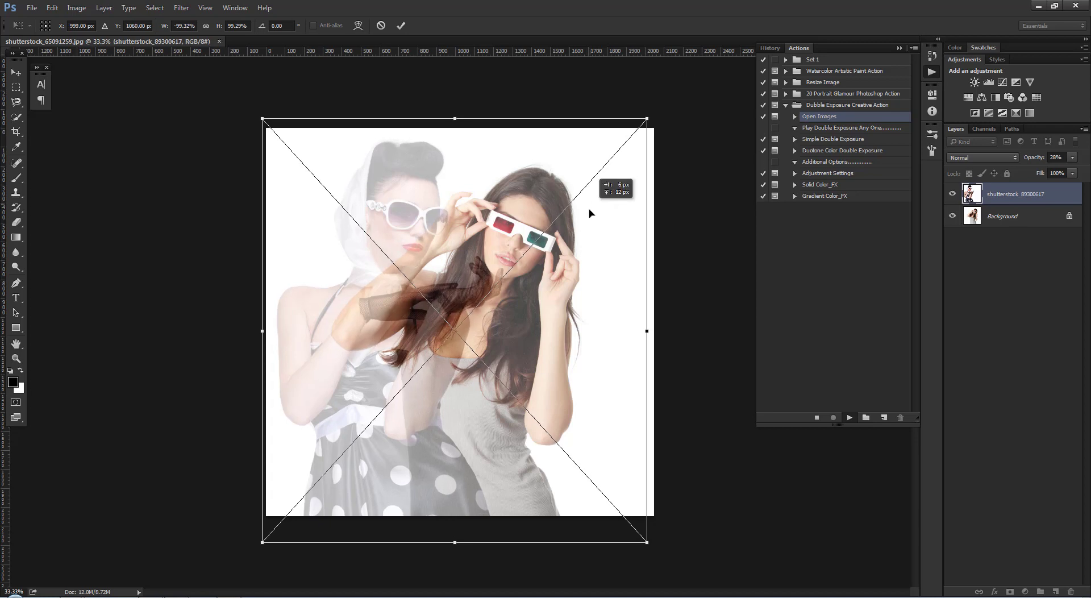
Step: Commit the transform and restore Object_Image to 100% opacity
{"action": "left_click", "coordinate": [400, 25]}
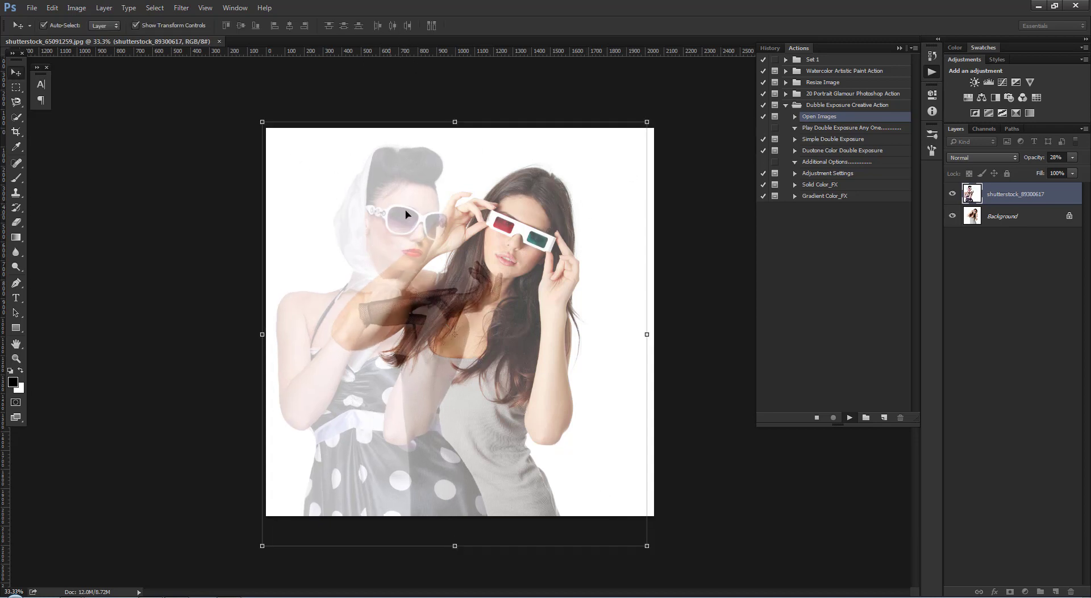
{"action": "left_click", "coordinate": [1073, 158]}
{"action": "left_click_drag", "start_coordinate": [1056, 171], "coordinate": [1077, 172]}
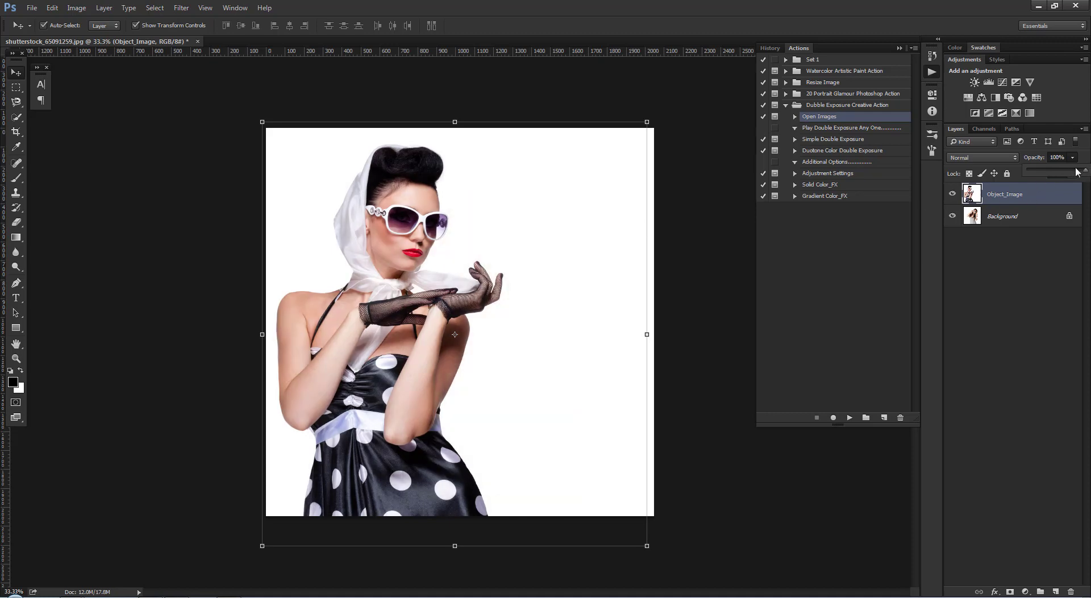
{"action": "key", "text": "Return"}
Step: Run the Duotone Color Double Exposure action and dismiss its Work done message
{"action": "left_click", "coordinate": [814, 151]}
{"action": "left_click", "coordinate": [795, 151]}
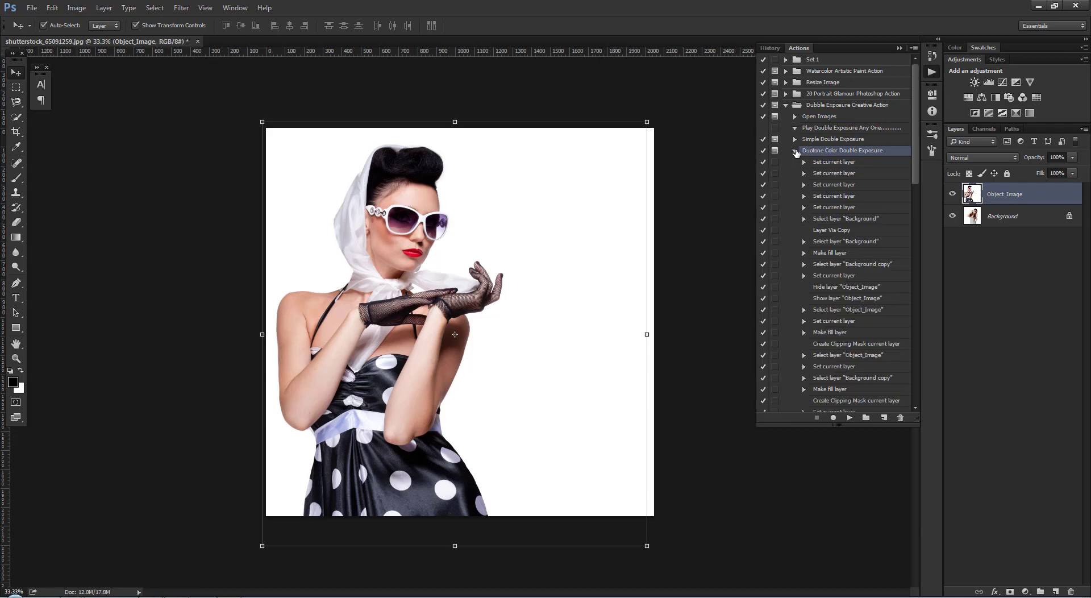
{"action": "left_click", "coordinate": [794, 151]}
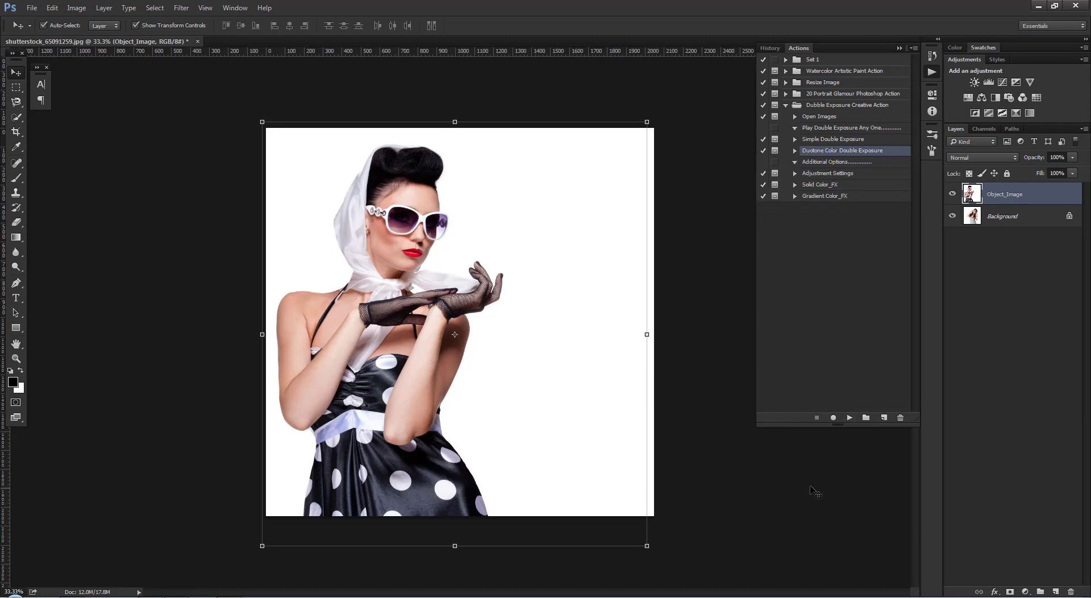
{"action": "left_click", "coordinate": [851, 417]}
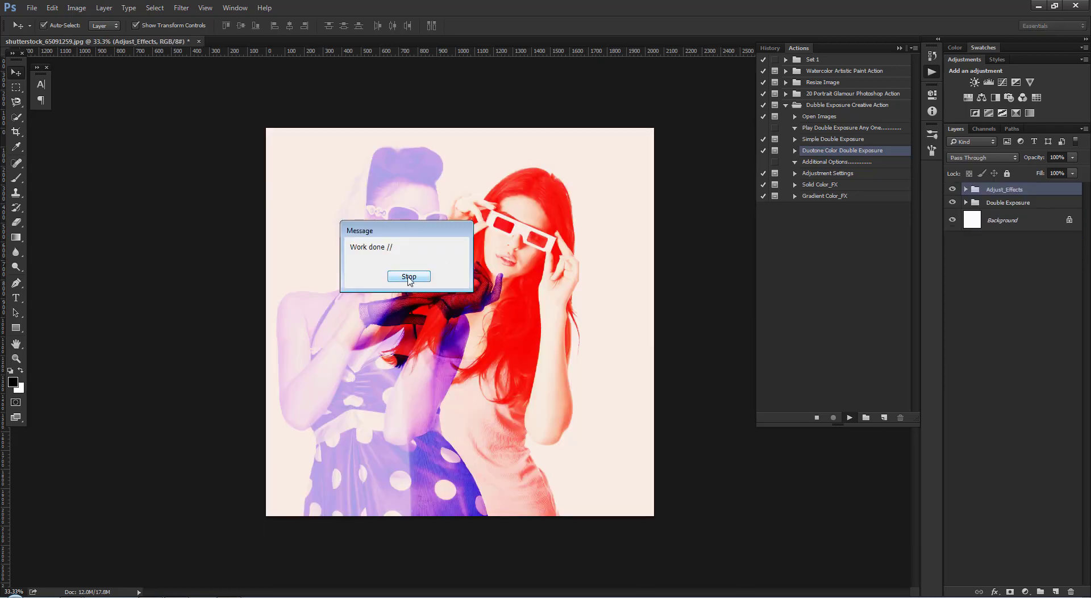
{"action": "left_click", "coordinate": [409, 277]}
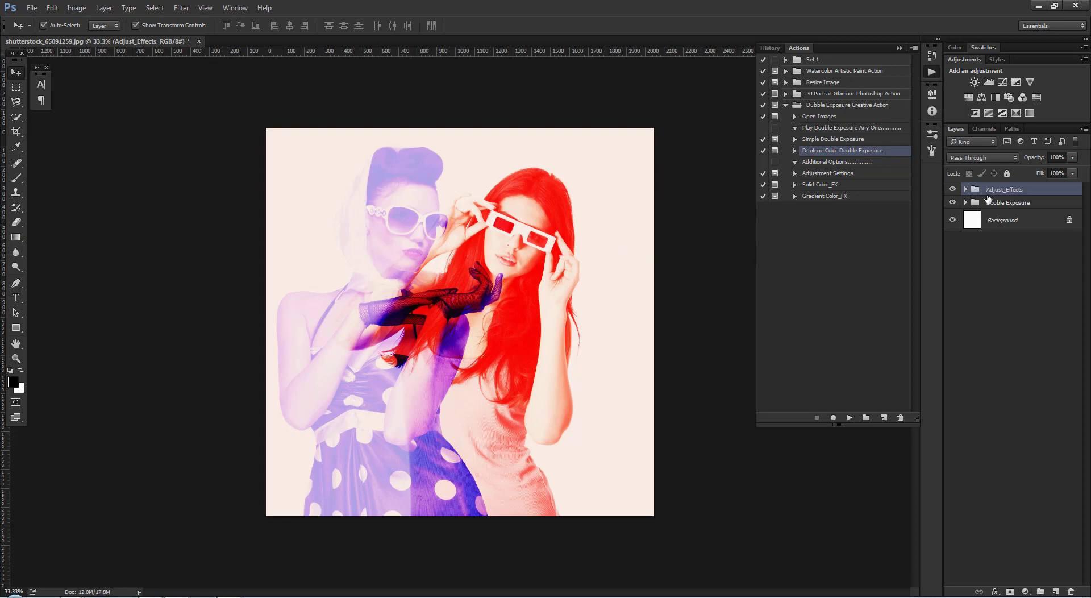
{"action": "left_click", "coordinate": [952, 189]}
{"action": "left_click", "coordinate": [952, 189]}
{"action": "left_click", "coordinate": [952, 203]}
{"action": "left_click", "coordinate": [952, 202]}
{"action": "left_click", "coordinate": [1016, 204]}
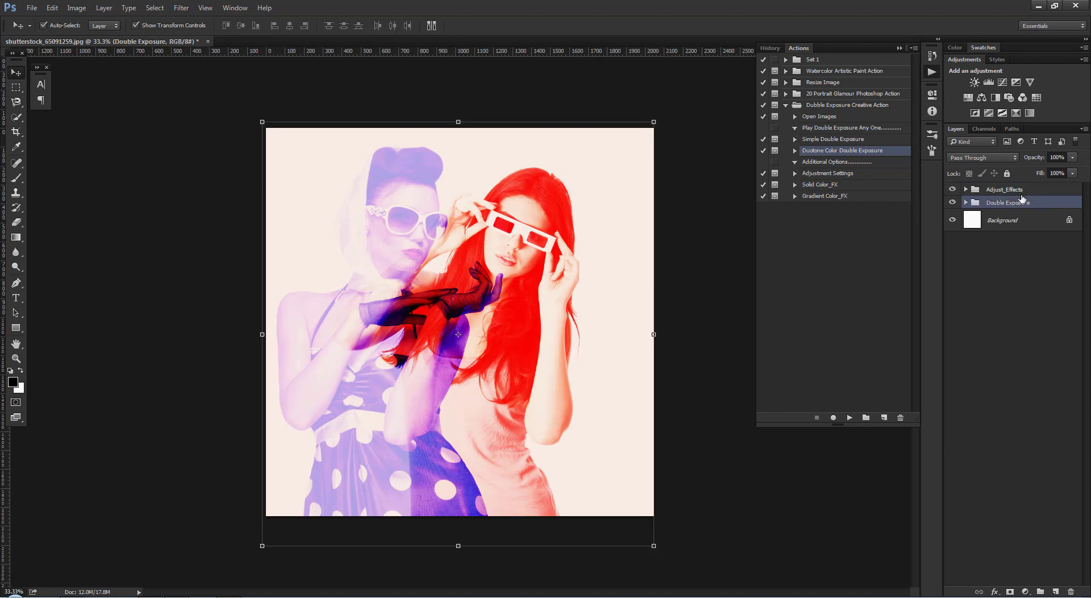
{"action": "left_click", "coordinate": [1072, 158]}
{"action": "left_click_drag", "start_coordinate": [1038, 168], "coordinate": [1044, 172]}
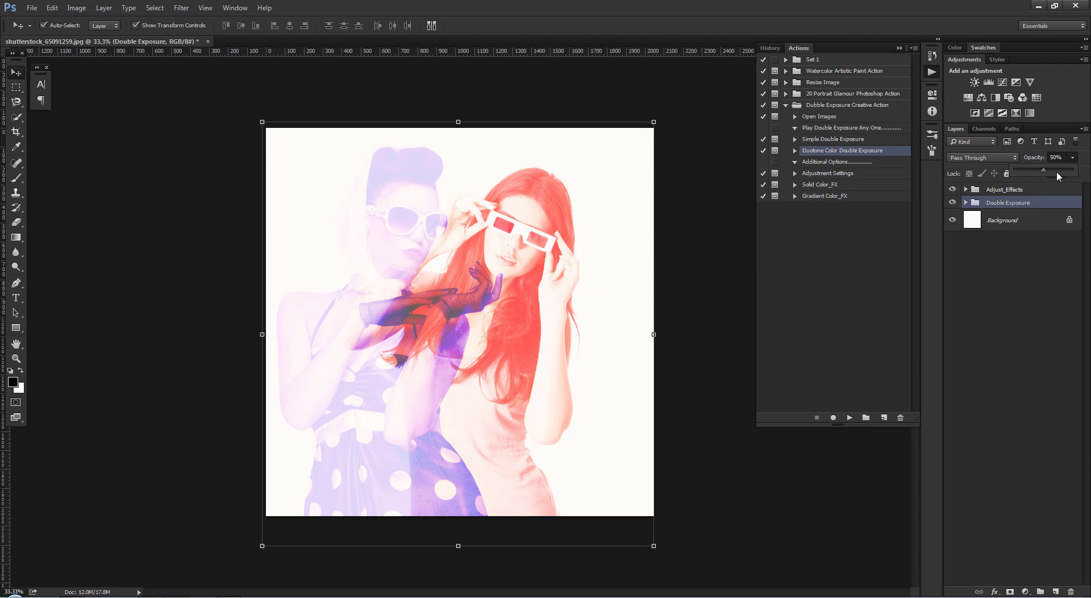
{"action": "left_click_drag", "start_coordinate": [1057, 174], "coordinate": [1073, 171]}
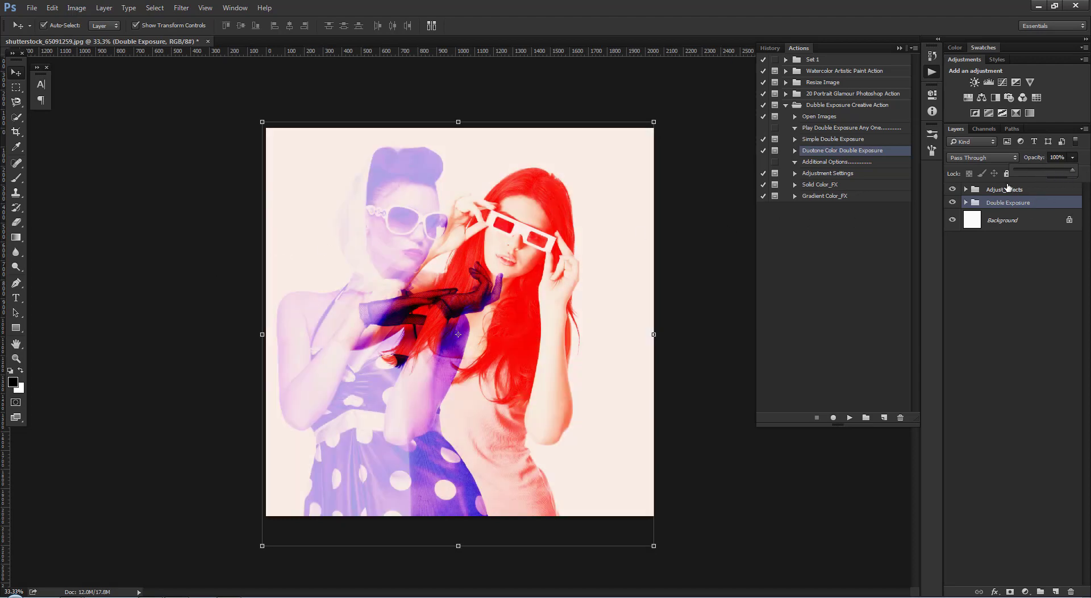
{"action": "left_click", "coordinate": [1007, 189]}
{"action": "left_click", "coordinate": [1007, 189]}
Step: Run the Adjustment Settings action, dismiss its message and expand Adjustment Contrast Settings
{"action": "left_click", "coordinate": [817, 174]}
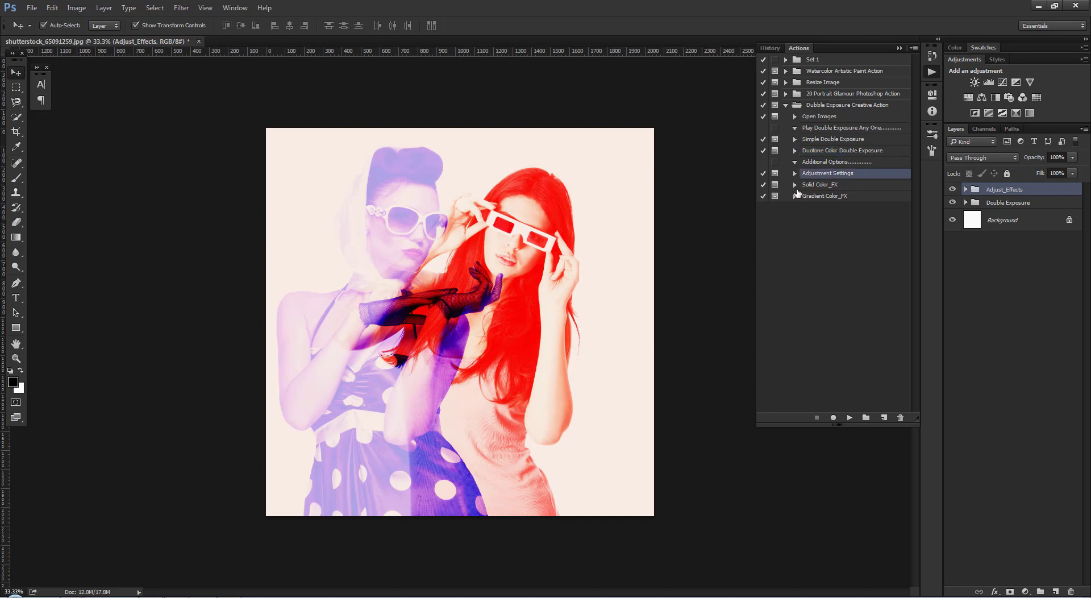
{"action": "left_click", "coordinate": [849, 417]}
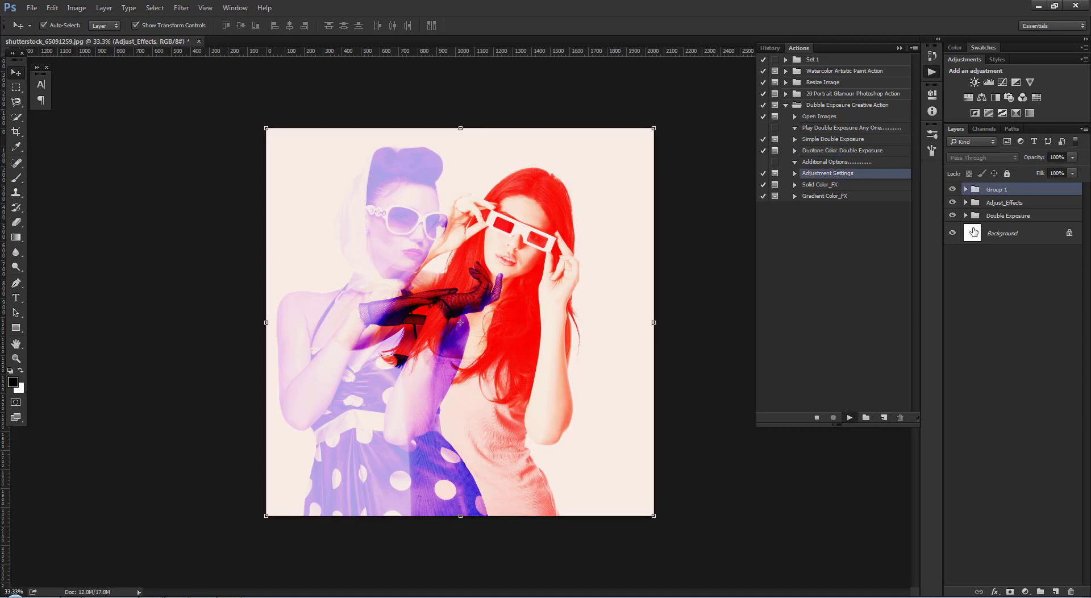
{"action": "left_click", "coordinate": [398, 278]}
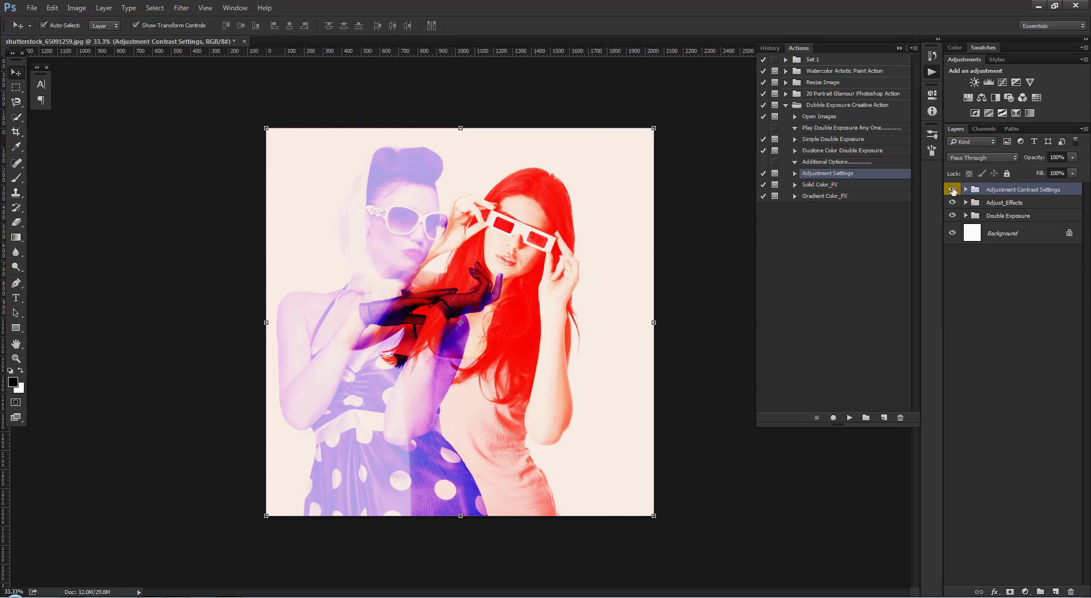
{"action": "left_click", "coordinate": [966, 190]}
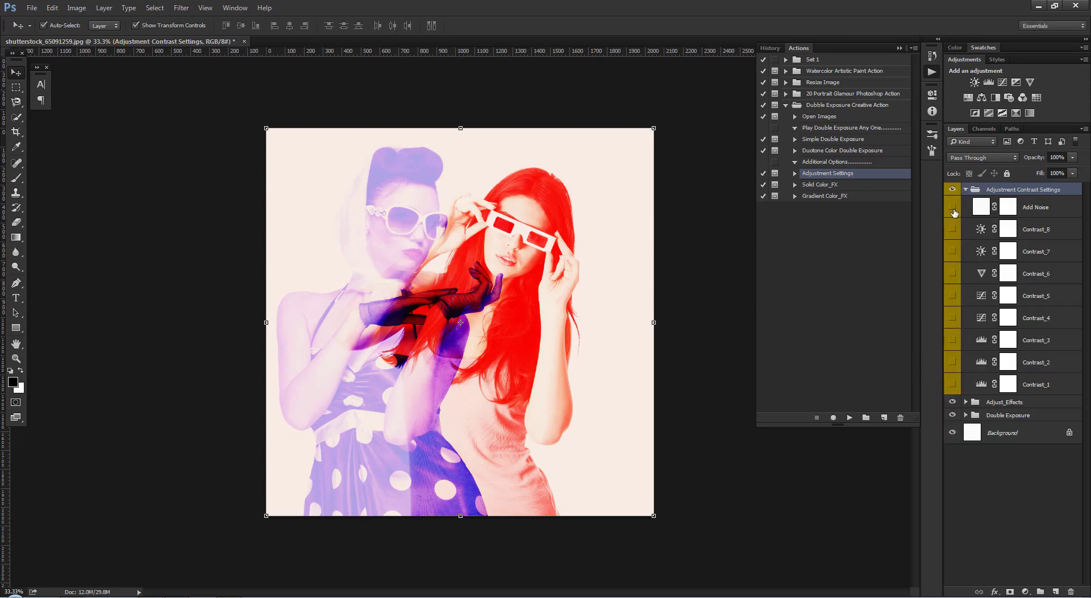
Step: Preview the Add Noise grain layer, then hide it again
{"action": "scroll", "coordinate": [540, 239], "scroll_direction": "up", "scroll_amount": 1}
{"action": "scroll", "coordinate": [539, 215], "scroll_direction": "up", "scroll_amount": 2}
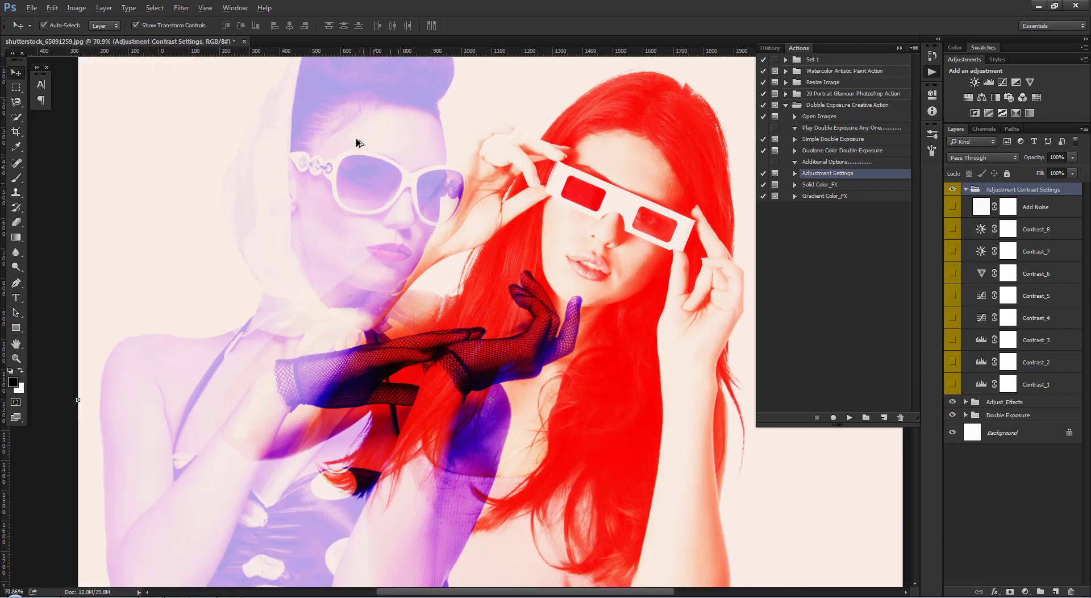
{"action": "scroll", "coordinate": [536, 187], "scroll_direction": "up", "scroll_amount": 1}
{"action": "scroll", "coordinate": [536, 186], "scroll_direction": "down", "scroll_amount": 1}
{"action": "scroll", "coordinate": [466, 199], "scroll_direction": "down", "scroll_amount": 1}
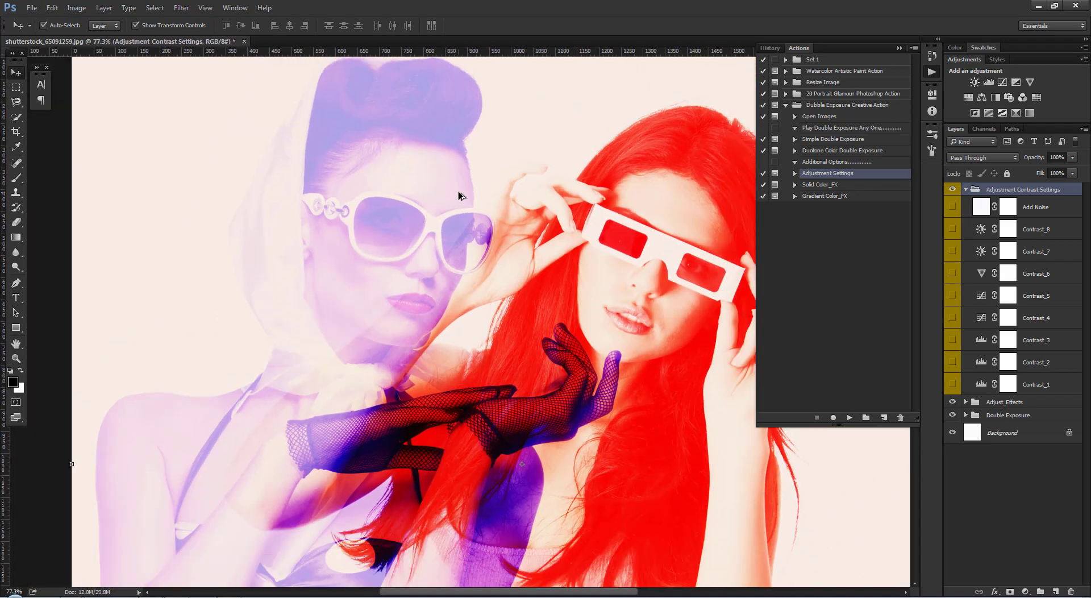
{"action": "left_click", "coordinate": [952, 207]}
{"action": "scroll", "coordinate": [313, 233], "scroll_direction": "up", "scroll_amount": 1}
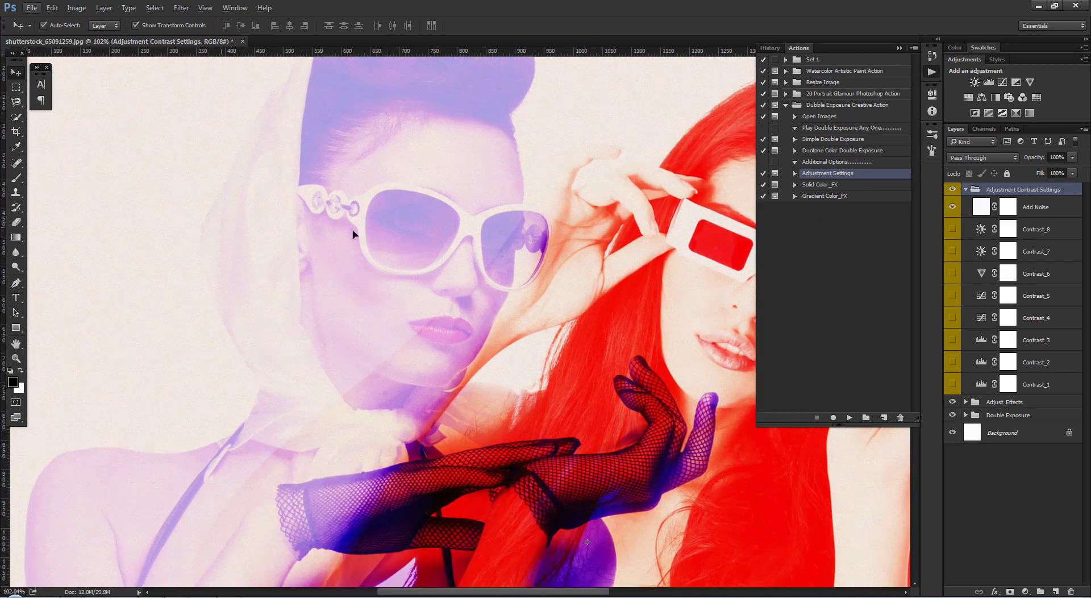
{"action": "scroll", "coordinate": [568, 244], "scroll_direction": "down", "scroll_amount": 2}
{"action": "scroll", "coordinate": [613, 236], "scroll_direction": "up", "scroll_amount": 2}
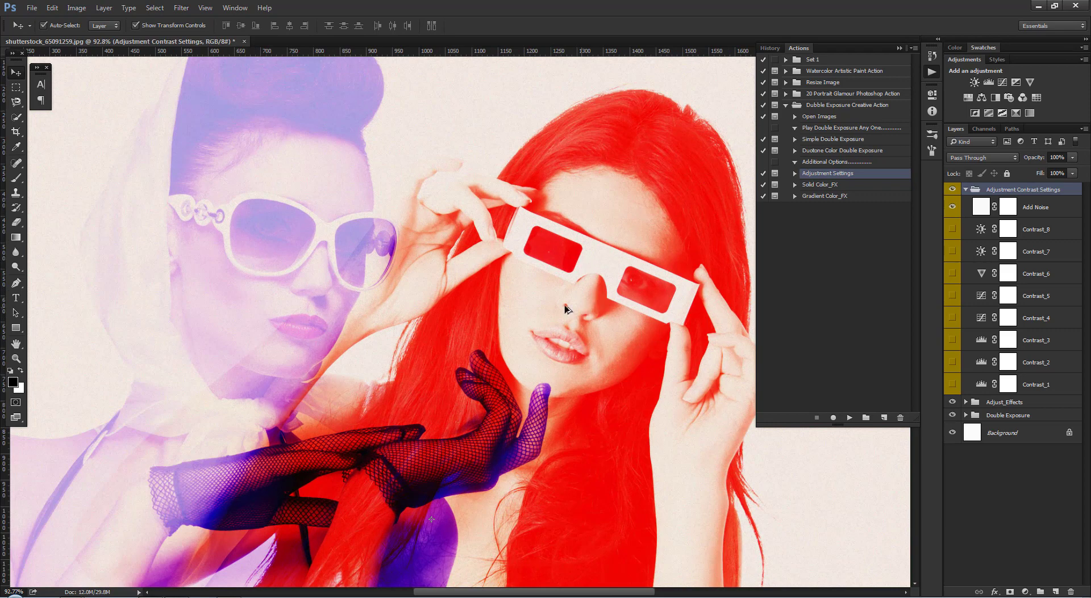
{"action": "scroll", "coordinate": [545, 292], "scroll_direction": "down", "scroll_amount": 3}
{"action": "scroll", "coordinate": [523, 292], "scroll_direction": "up", "scroll_amount": 1}
{"action": "left_click", "coordinate": [952, 207]}
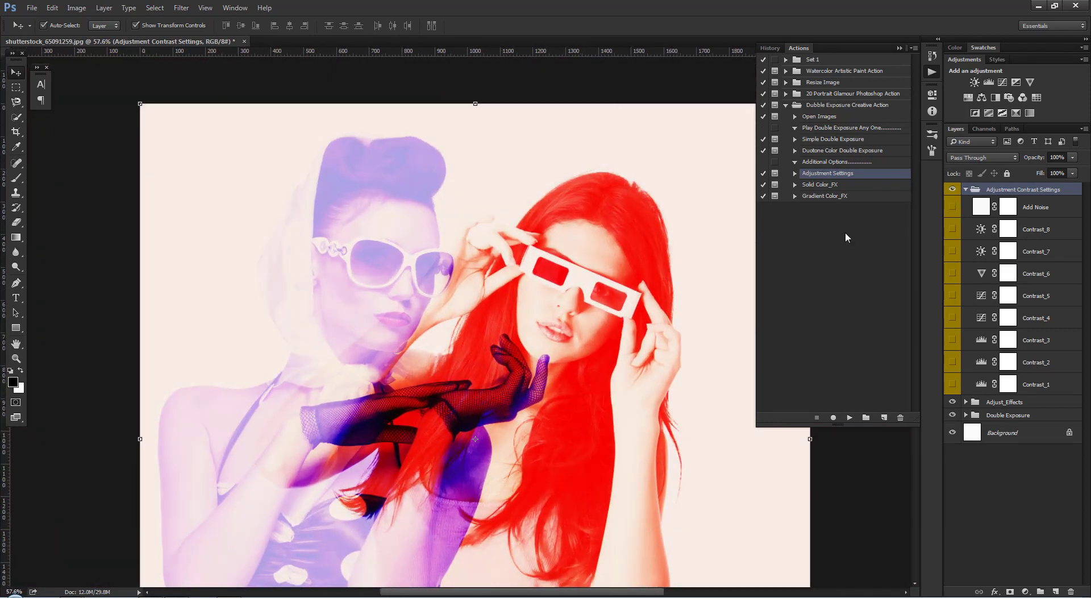
{"action": "scroll", "coordinate": [334, 232], "scroll_direction": "down", "scroll_amount": 1}
Step: Preview Contrast_8, Contrast_6, Contrast_4, Contrast_3 and Contrast_2 one at a time, leaving each hidden
{"action": "scroll", "coordinate": [333, 232], "scroll_direction": "up", "scroll_amount": 1}
{"action": "left_click", "coordinate": [952, 230]}
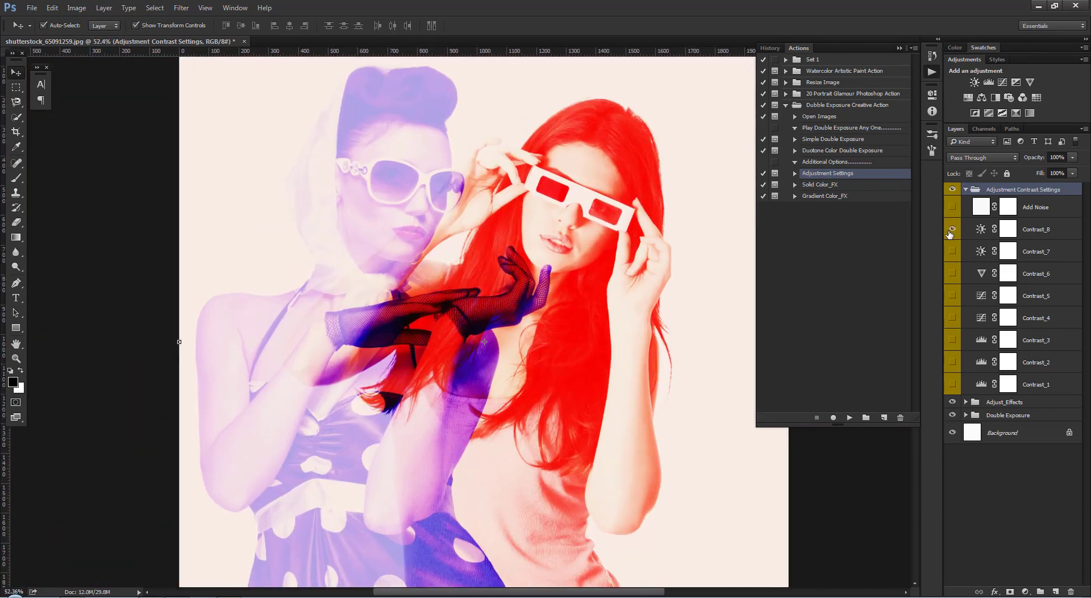
{"action": "scroll", "coordinate": [256, 164], "scroll_direction": "down", "scroll_amount": 1}
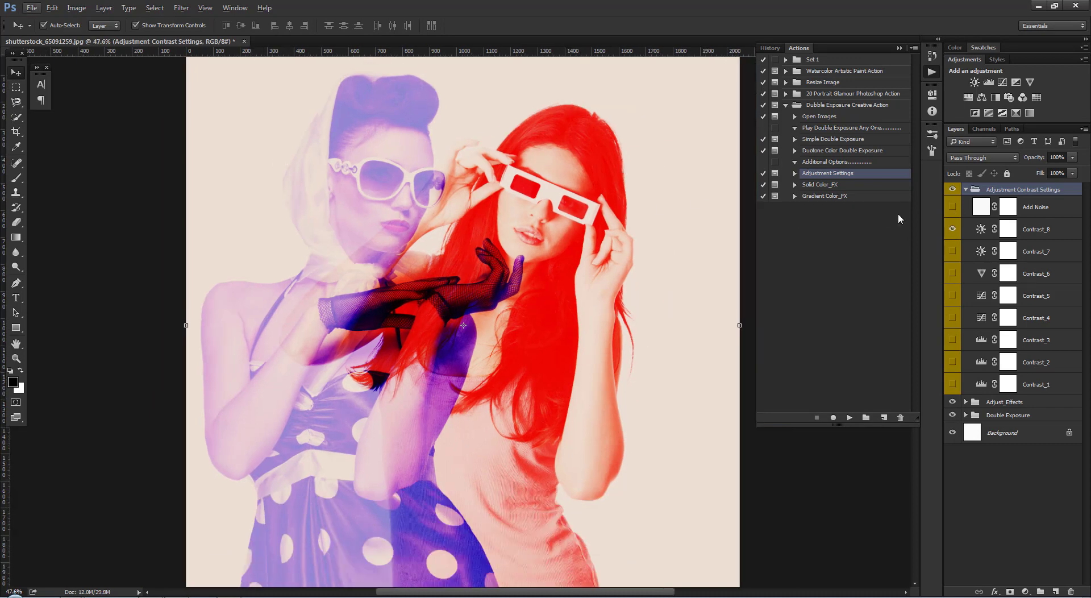
{"action": "left_click", "coordinate": [953, 229]}
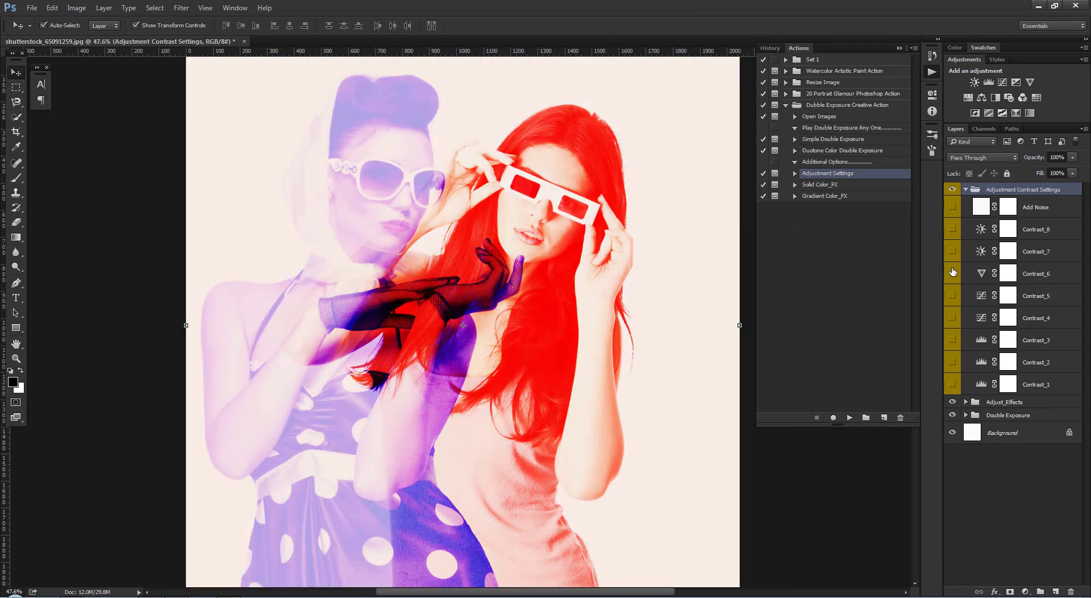
{"action": "left_click", "coordinate": [952, 272]}
{"action": "left_click", "coordinate": [952, 296]}
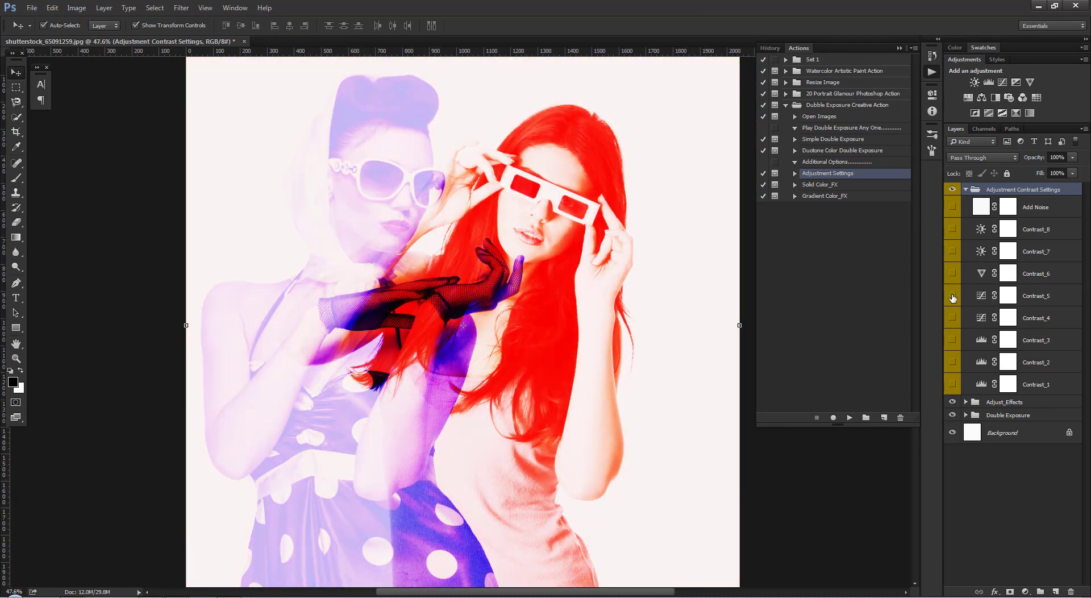
{"action": "left_click", "coordinate": [953, 296]}
{"action": "left_click", "coordinate": [953, 317]}
{"action": "left_click", "coordinate": [952, 317]}
{"action": "left_click", "coordinate": [952, 339]}
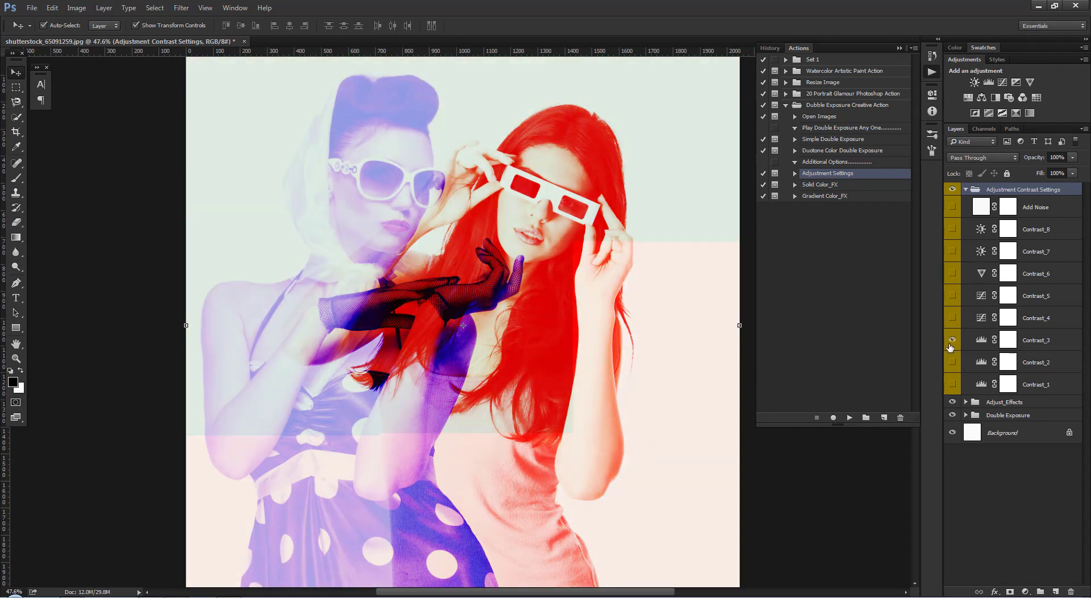
{"action": "left_click", "coordinate": [953, 339]}
{"action": "left_click", "coordinate": [952, 362]}
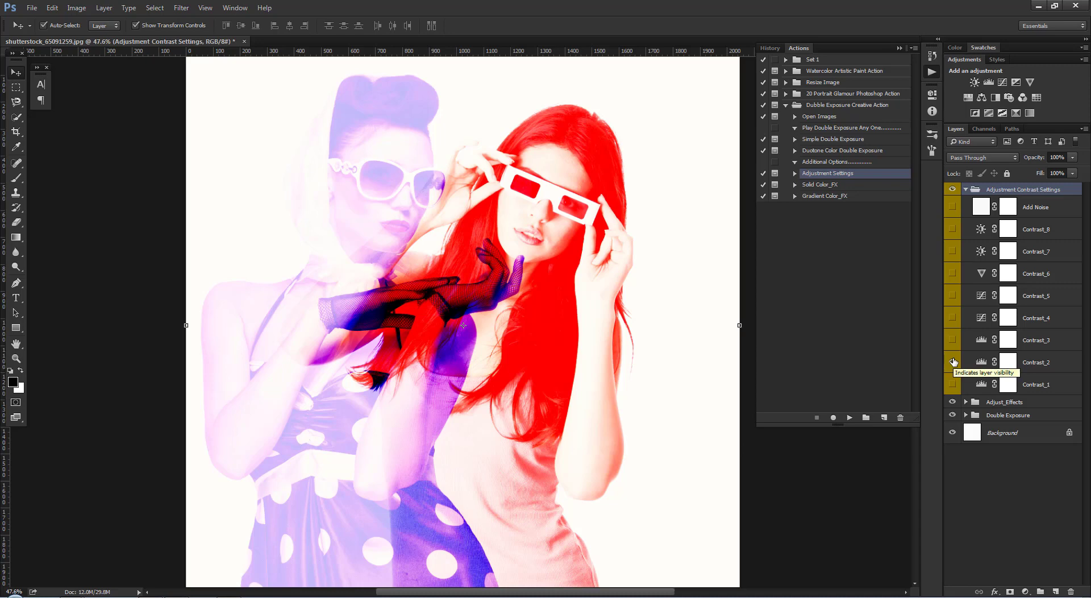
{"action": "left_click", "coordinate": [953, 362]}
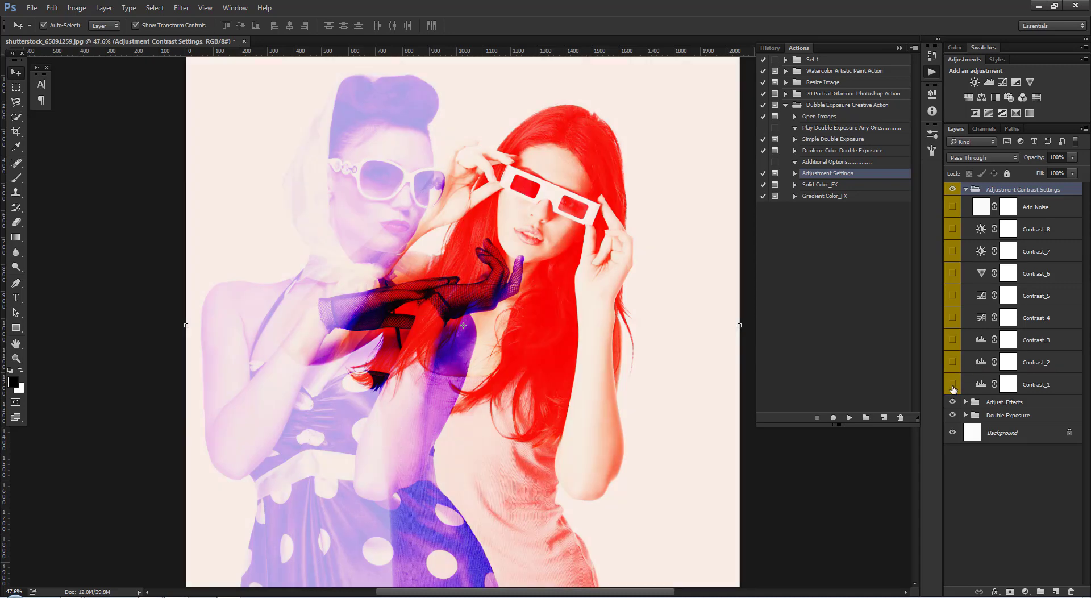
Step: Turn on Contrast_1 and test Contrast_4, Contrast_3, Contrast_2 and Contrast_7 over it, hiding each
{"action": "left_click", "coordinate": [953, 384]}
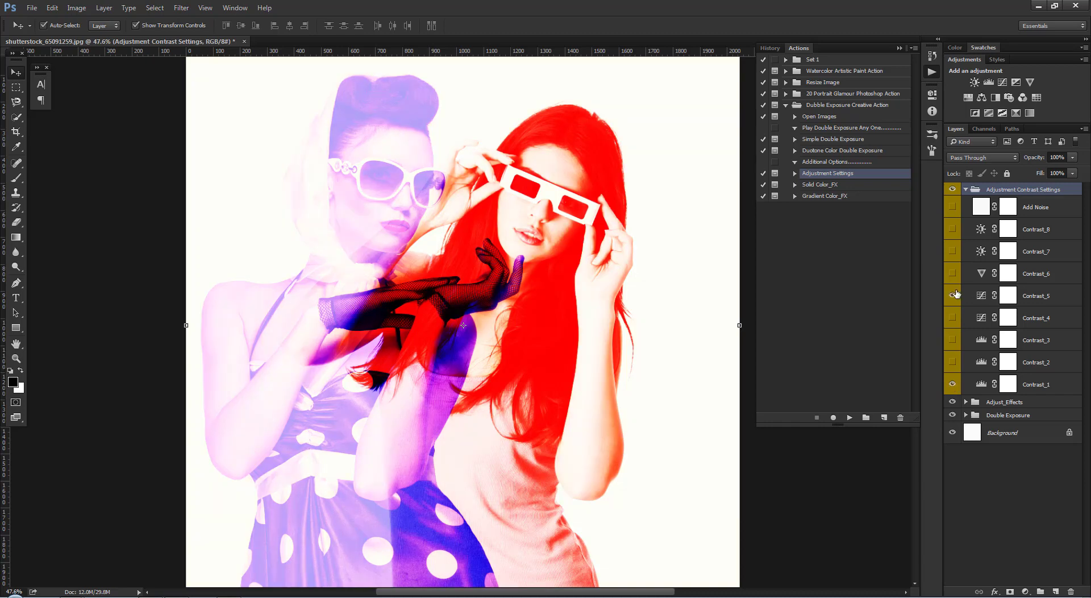
{"action": "left_click", "coordinate": [953, 318]}
{"action": "left_click", "coordinate": [953, 318]}
{"action": "left_click", "coordinate": [953, 340]}
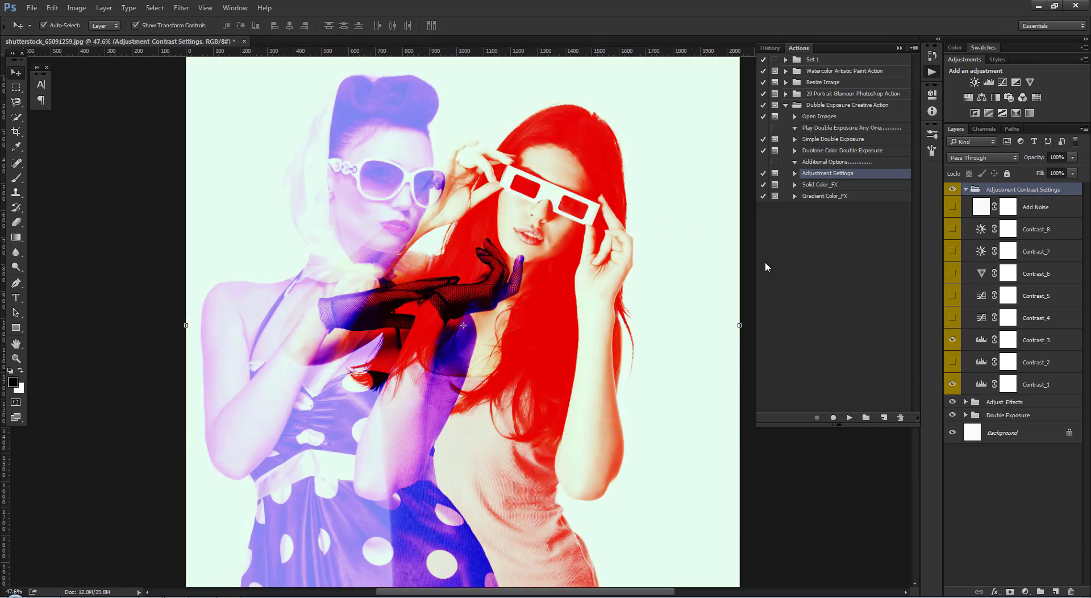
{"action": "left_click", "coordinate": [953, 339]}
{"action": "left_click", "coordinate": [953, 361]}
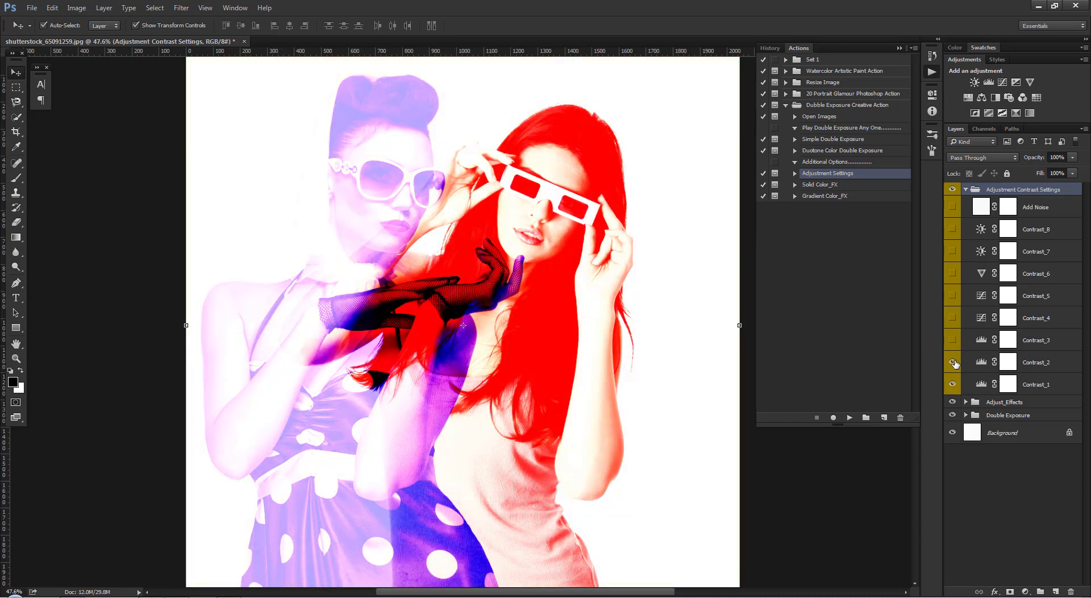
{"action": "left_click", "coordinate": [953, 362]}
{"action": "left_click", "coordinate": [953, 252]}
{"action": "left_click", "coordinate": [953, 251]}
Step: Keep Contrast_8 on together with Contrast_1, then collapse the contrast group
{"action": "left_click", "coordinate": [953, 229]}
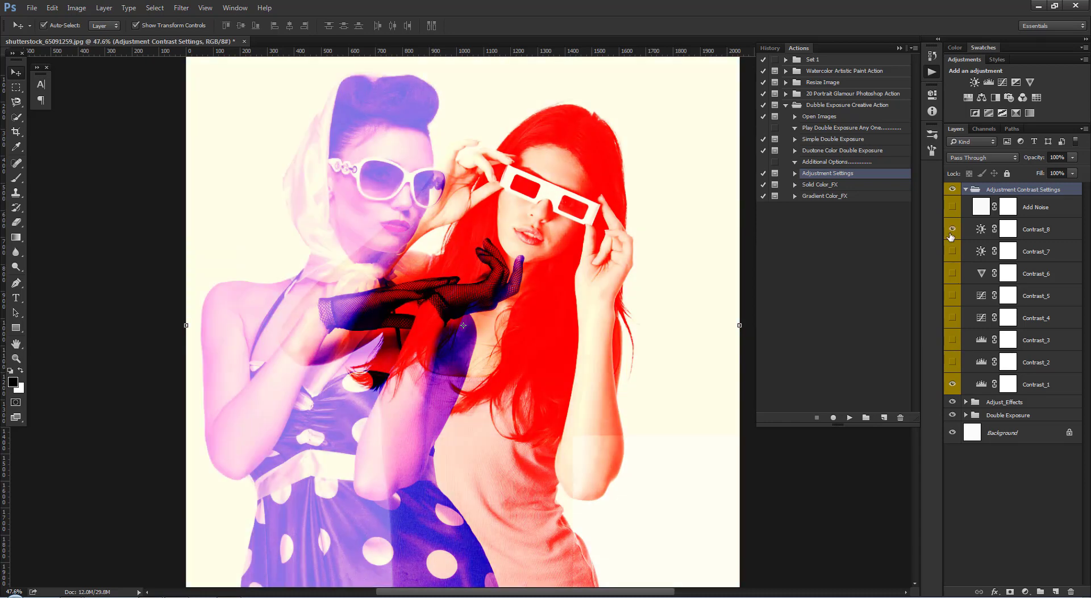
{"action": "left_click", "coordinate": [953, 384]}
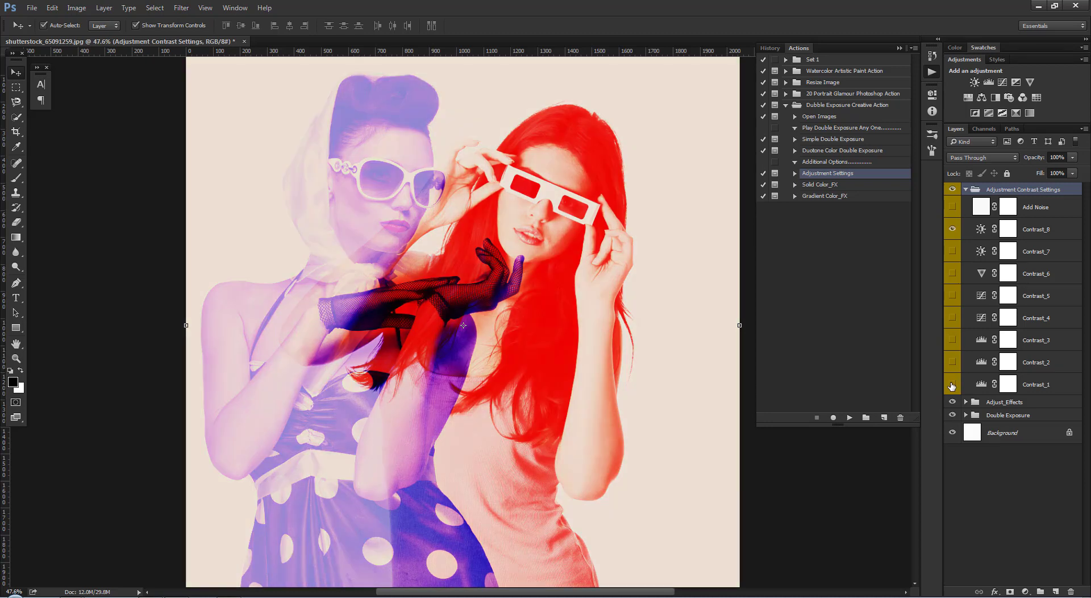
{"action": "left_click", "coordinate": [952, 384]}
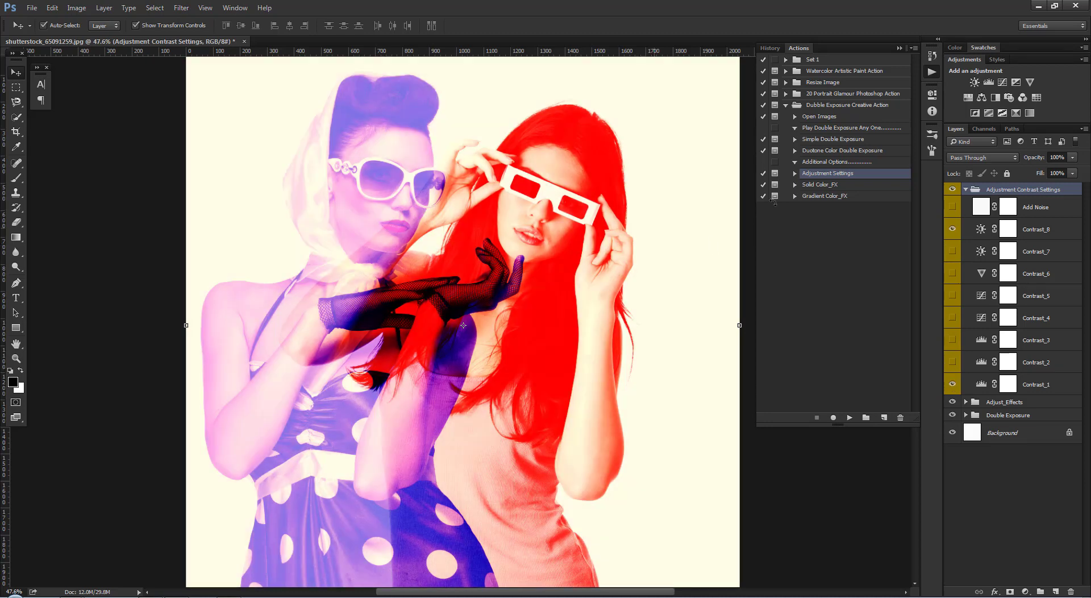
{"action": "left_click", "coordinate": [965, 189]}
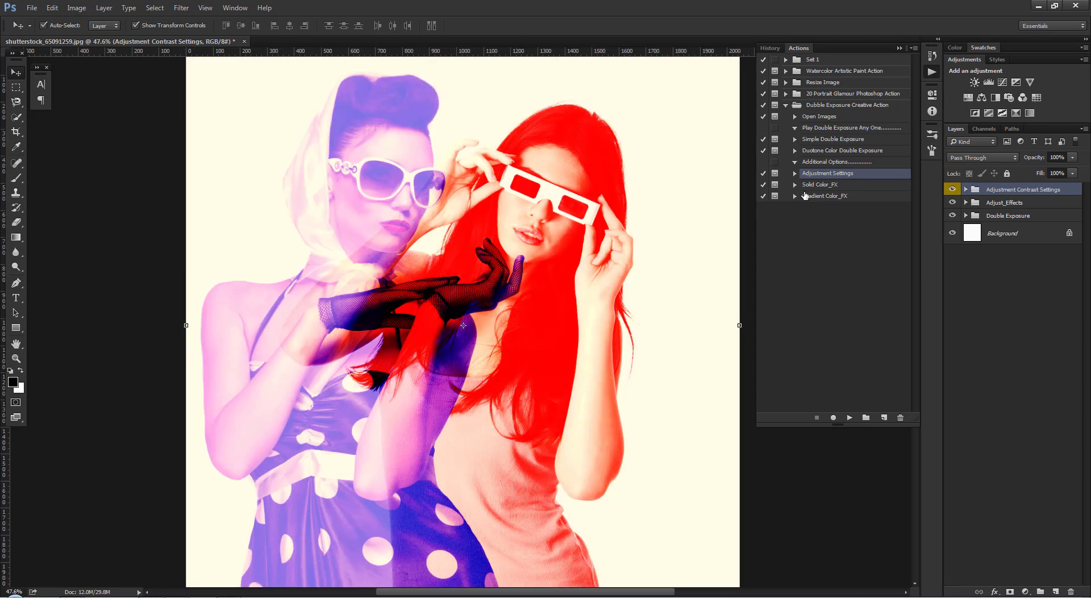
Step: Run the Solid Color_FX action to add the Color_1–Color_16 tint group
{"action": "left_click", "coordinate": [816, 189]}
{"action": "left_click", "coordinate": [849, 417]}
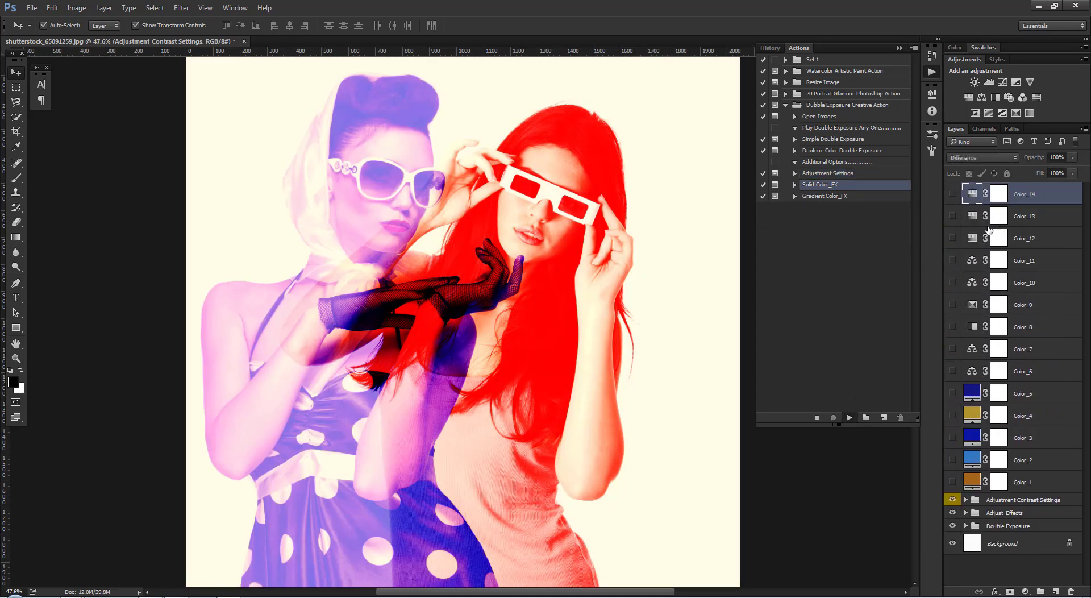
{"action": "left_click", "coordinate": [409, 276]}
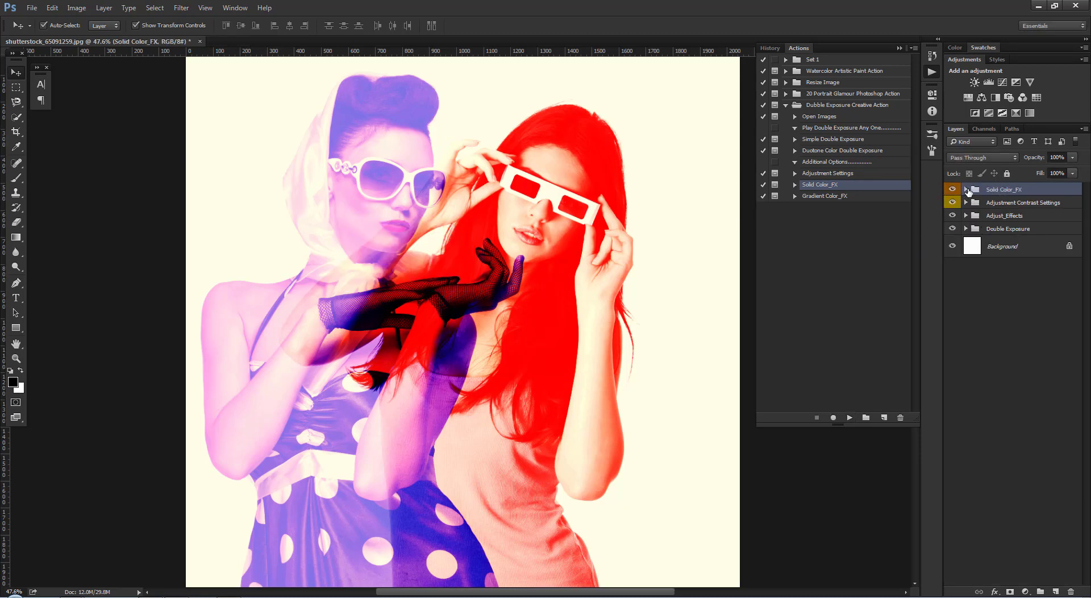
Step: Preview the Color_1 through Color_7 tints one at a time
{"action": "left_click", "coordinate": [966, 189]}
{"action": "scroll", "coordinate": [958, 217], "scroll_direction": "down", "scroll_amount": 1}
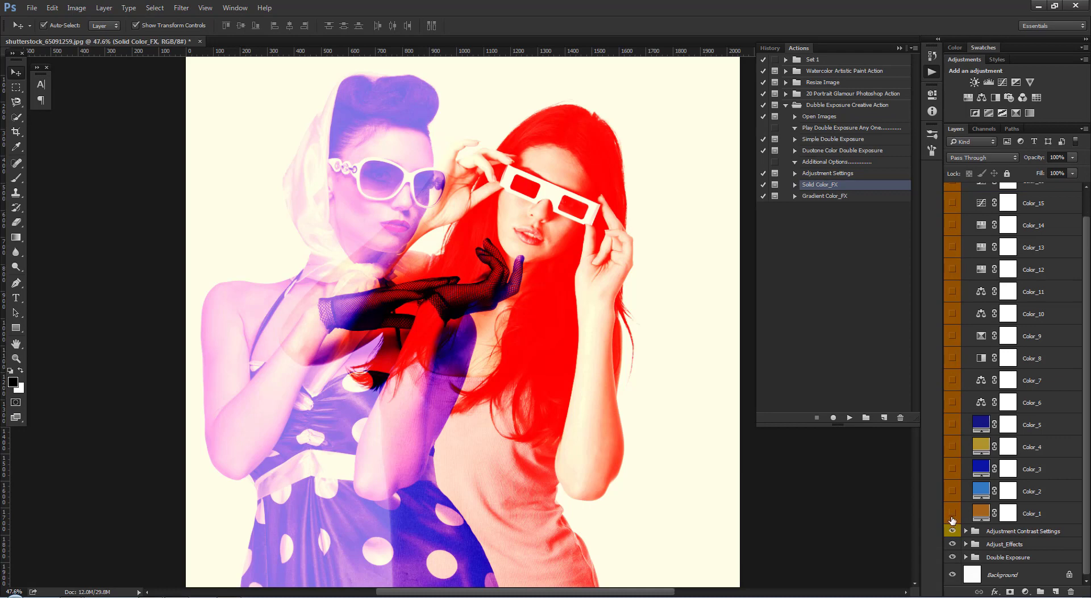
{"action": "left_click", "coordinate": [952, 514]}
{"action": "left_click", "coordinate": [951, 490]}
{"action": "left_click", "coordinate": [952, 469]}
{"action": "left_click", "coordinate": [952, 469]}
{"action": "left_click", "coordinate": [952, 446]}
{"action": "left_click", "coordinate": [963, 427]}
{"action": "left_click", "coordinate": [953, 427]}
{"action": "left_click", "coordinate": [953, 426]}
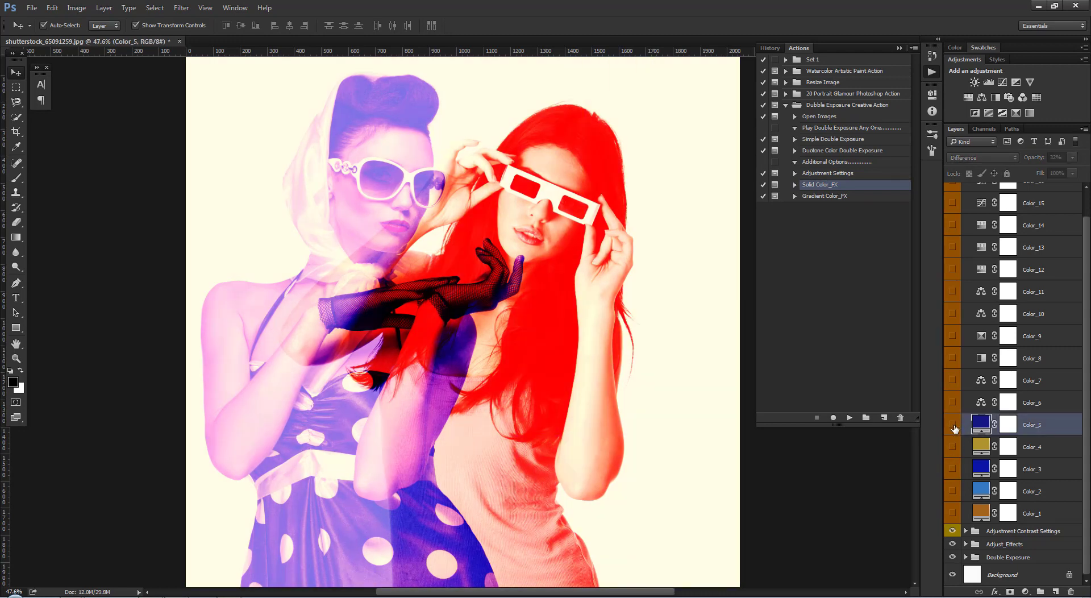
{"action": "left_click", "coordinate": [952, 403]}
{"action": "left_click", "coordinate": [952, 403]}
{"action": "left_click", "coordinate": [952, 380]}
Step: Preview the Color_8, Color_9 and Color_10 tints, leaving them hidden
{"action": "left_click", "coordinate": [952, 358]}
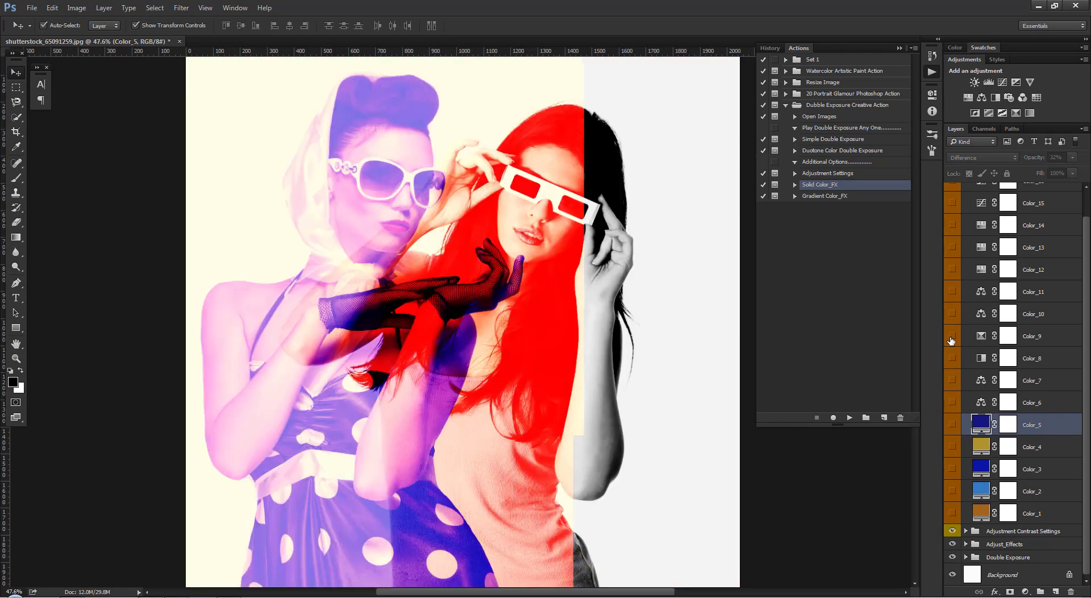
{"action": "left_click", "coordinate": [953, 336]}
{"action": "left_click", "coordinate": [952, 336]}
{"action": "left_click", "coordinate": [952, 313]}
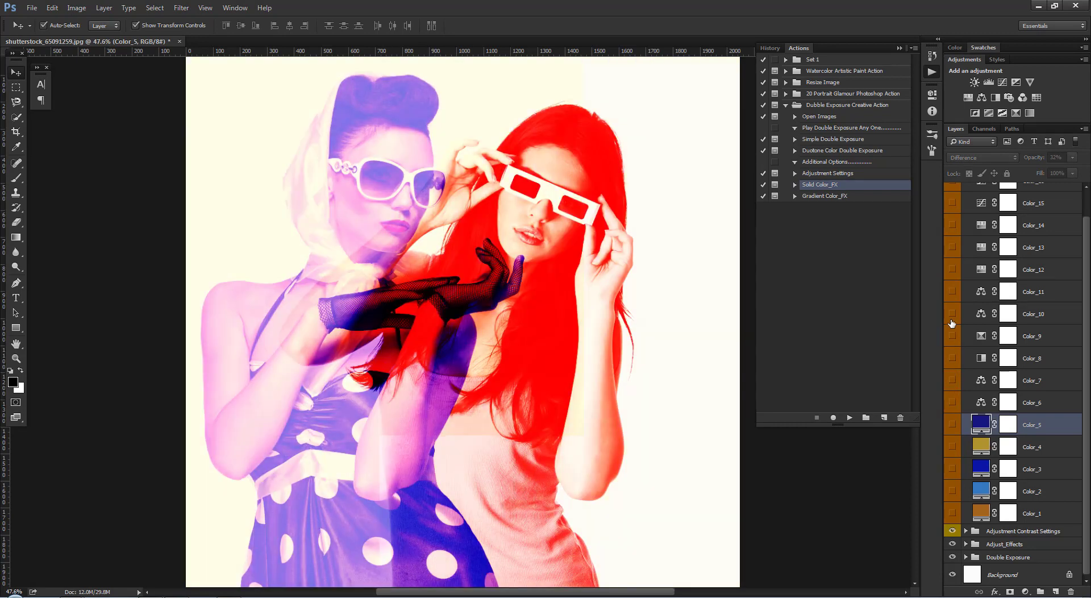
{"action": "left_click", "coordinate": [952, 313]}
{"action": "left_click", "coordinate": [952, 314]}
{"action": "left_click", "coordinate": [953, 314]}
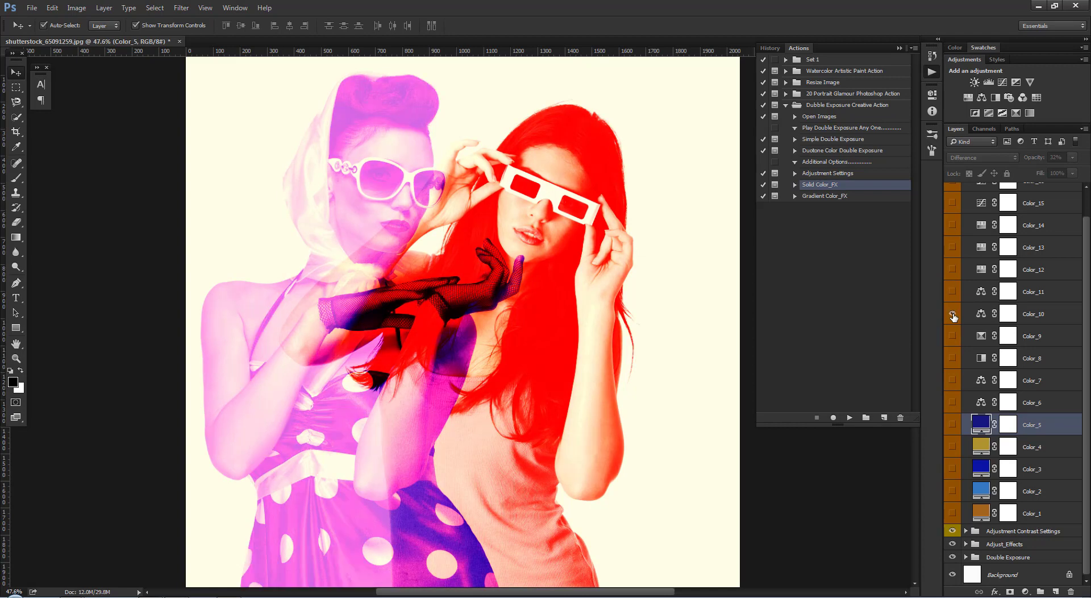
{"action": "scroll", "coordinate": [953, 322], "scroll_direction": "up", "scroll_amount": 1}
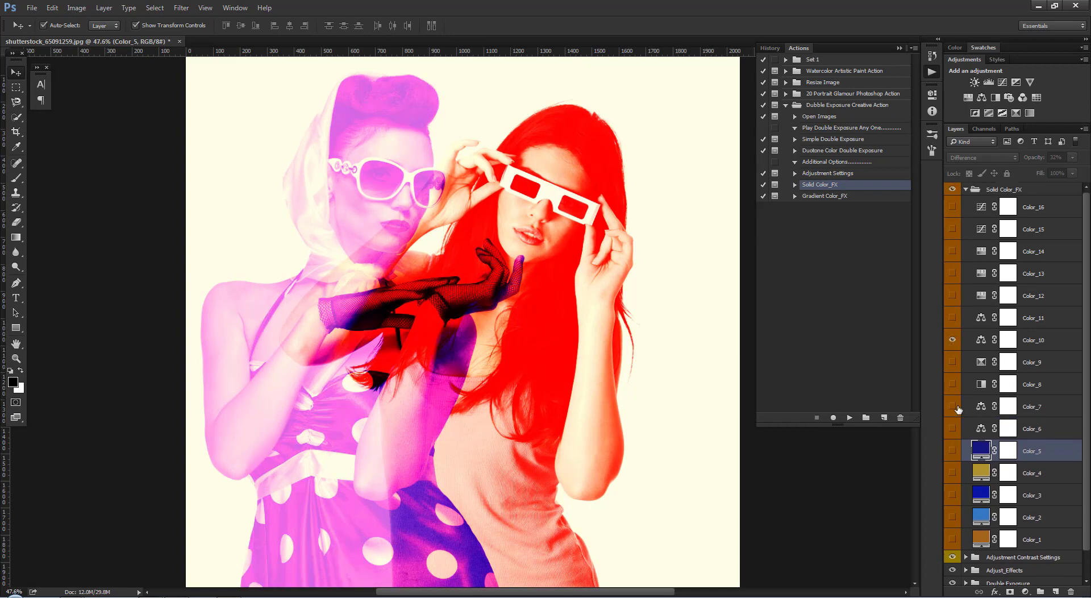
{"action": "left_click", "coordinate": [952, 339]}
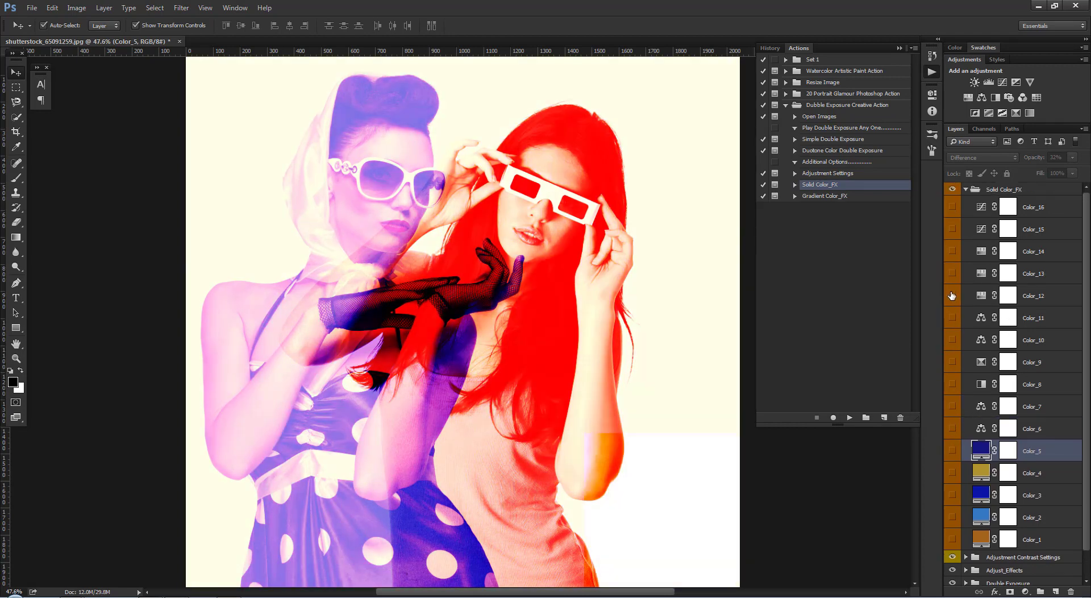
Step: Preview Color_12 through Color_16, hide them all, and collapse the Solid Color_FX group
{"action": "left_click", "coordinate": [952, 296]}
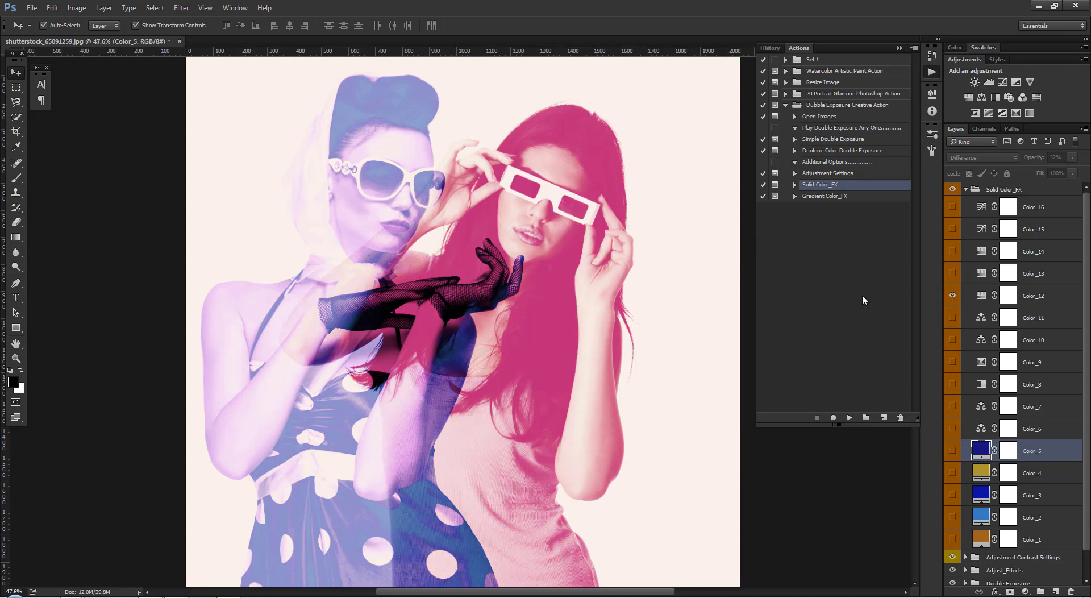
{"action": "left_click", "coordinate": [952, 296]}
{"action": "left_click", "coordinate": [952, 273]}
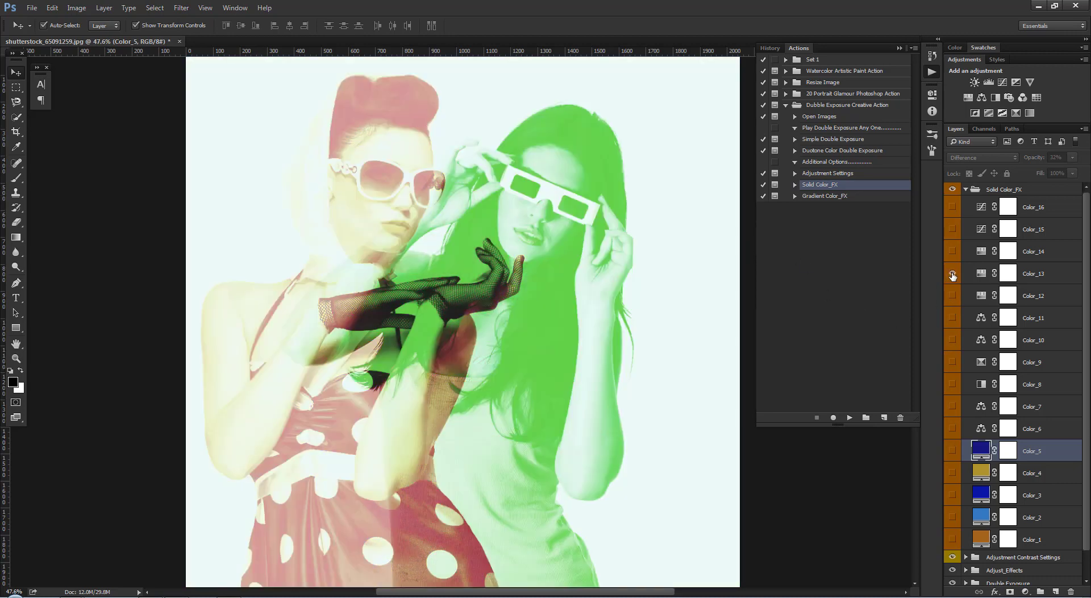
{"action": "left_click", "coordinate": [953, 274]}
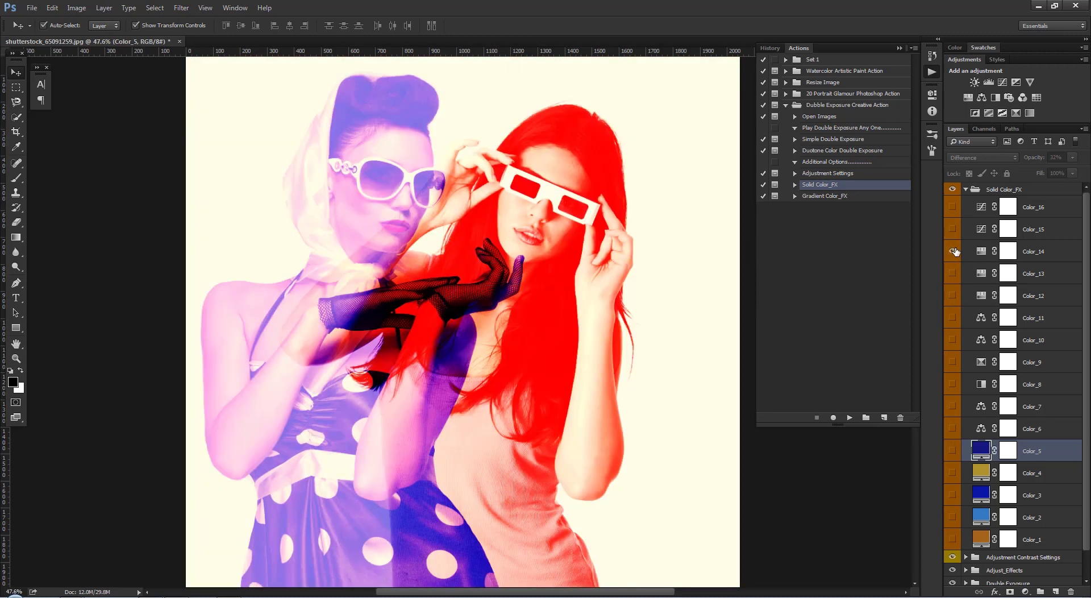
{"action": "left_click", "coordinate": [952, 252]}
{"action": "left_click", "coordinate": [953, 251]}
{"action": "left_click", "coordinate": [952, 229]}
{"action": "left_click", "coordinate": [952, 229]}
{"action": "left_click", "coordinate": [952, 207]}
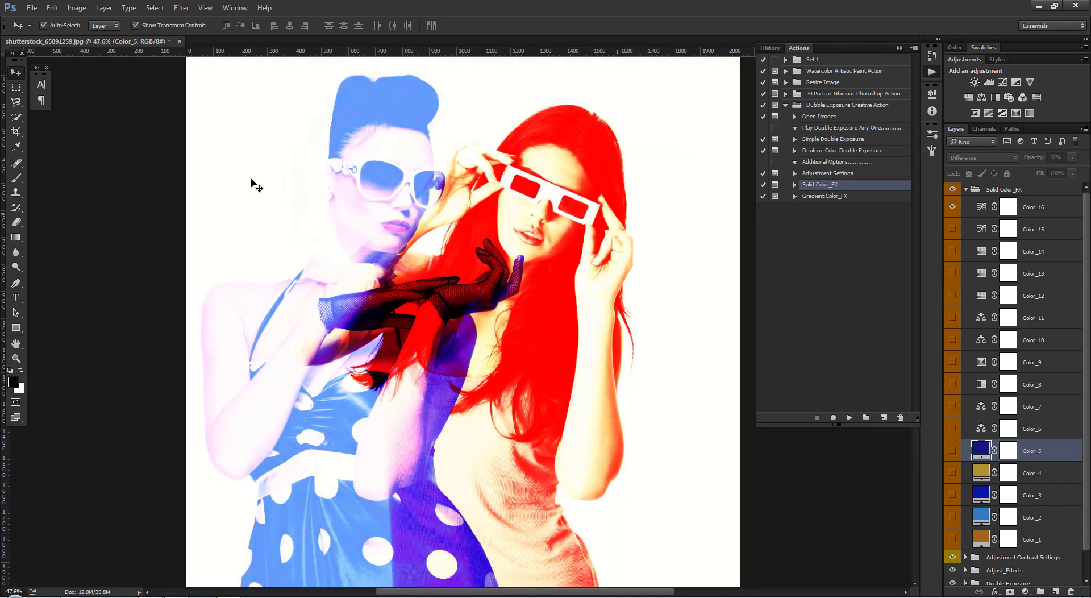
{"action": "left_click", "coordinate": [952, 206]}
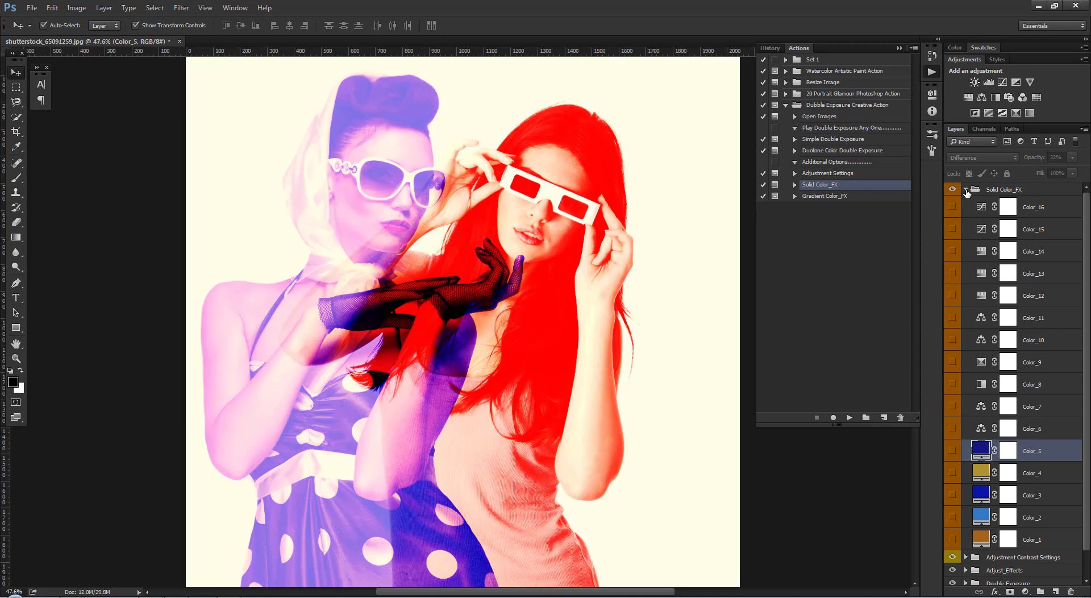
{"action": "left_click", "coordinate": [966, 189]}
Step: Run the Gradient Color_FX action and expand its new gradient group
{"action": "left_click", "coordinate": [818, 196]}
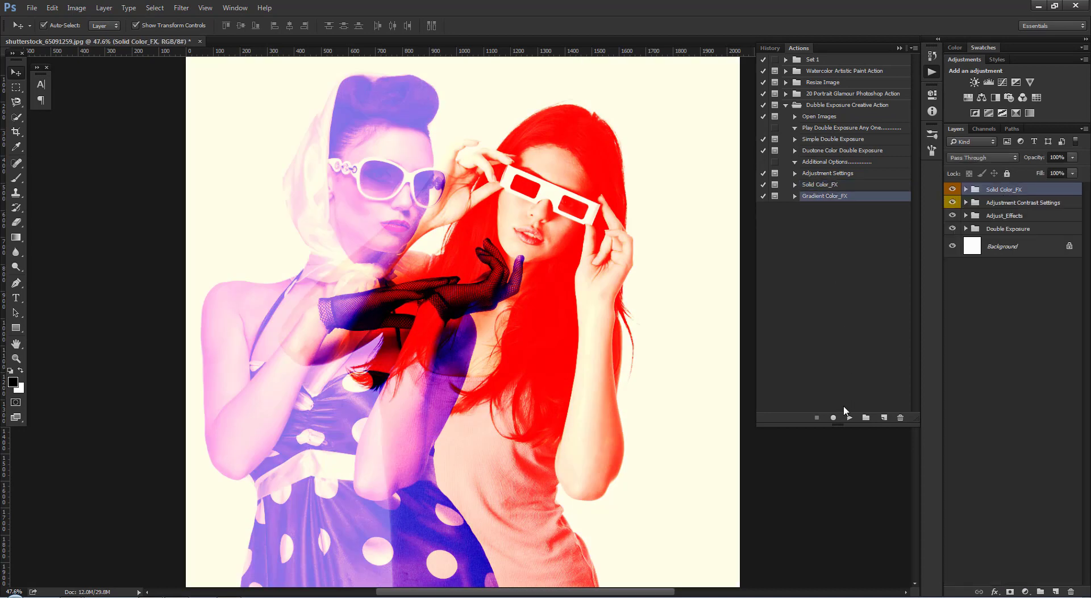
{"action": "left_click", "coordinate": [849, 417]}
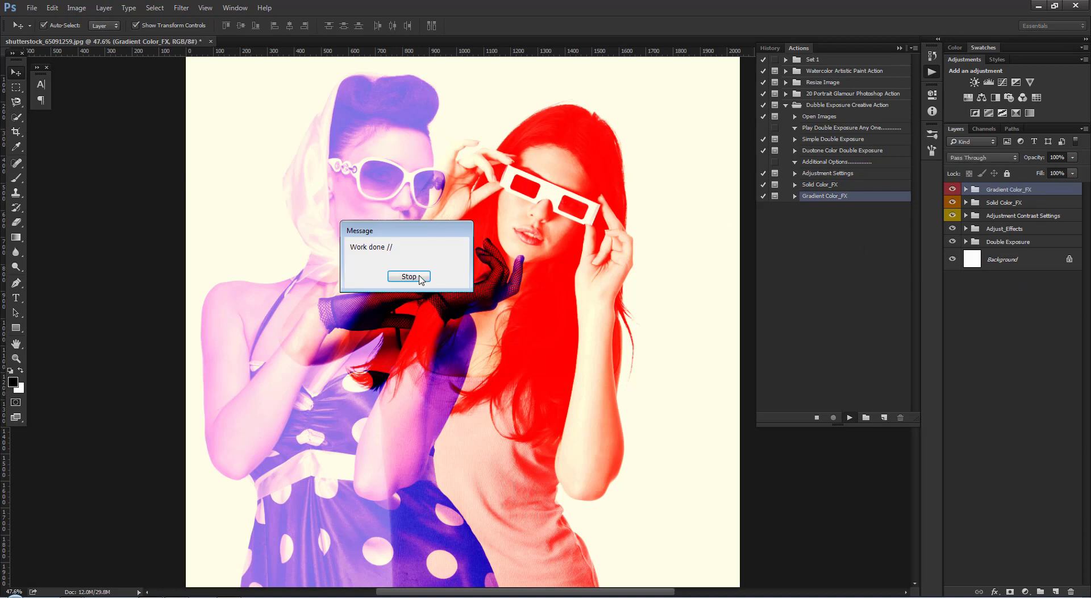
{"action": "left_click", "coordinate": [409, 276]}
{"action": "left_click", "coordinate": [966, 190]}
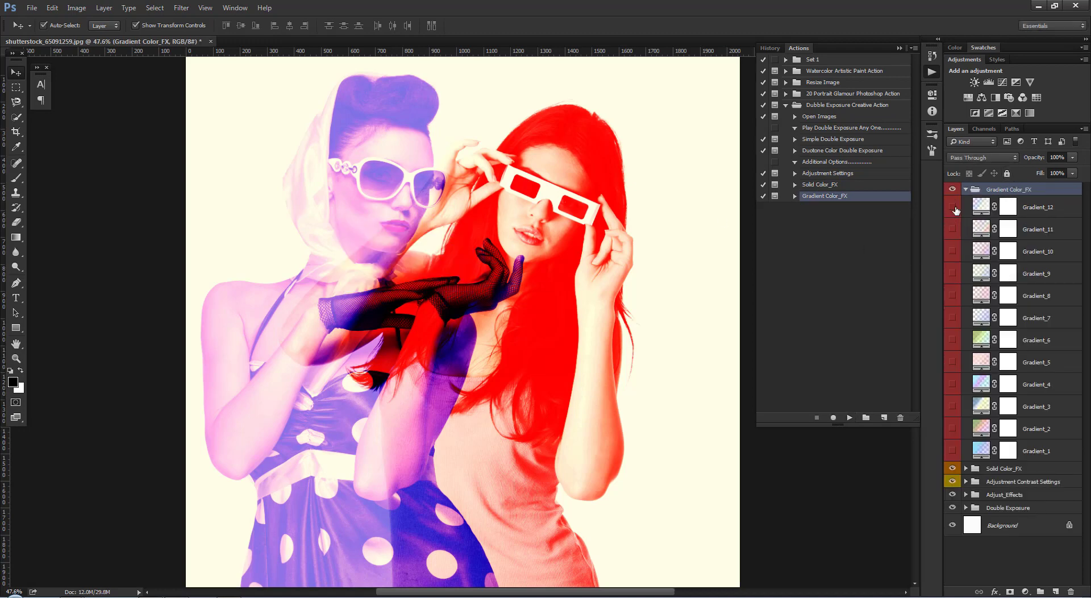
Step: Preview Gradient_12 down to Gradient_7 one at a time, hiding each
{"action": "left_click", "coordinate": [953, 208]}
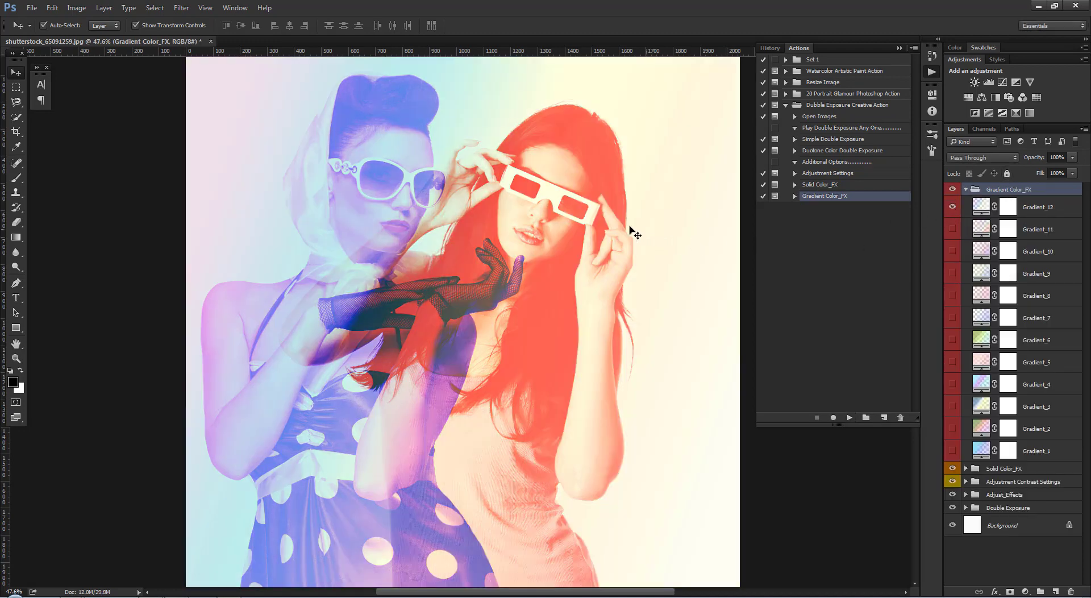
{"action": "left_click", "coordinate": [953, 208]}
{"action": "left_click", "coordinate": [953, 229]}
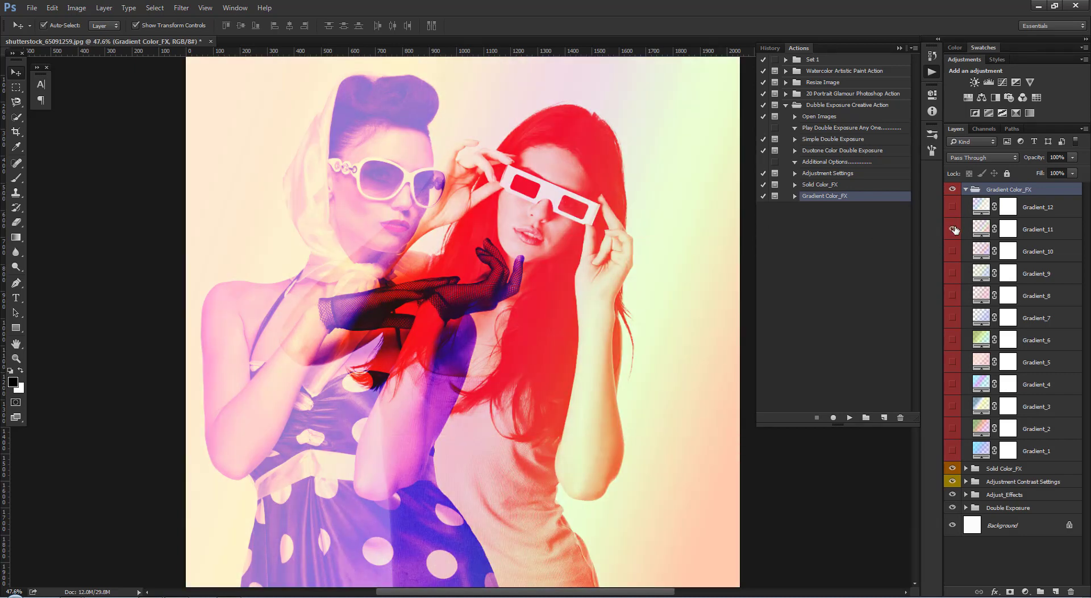
{"action": "left_click", "coordinate": [953, 229]}
{"action": "left_click", "coordinate": [952, 252]}
{"action": "left_click", "coordinate": [953, 267]}
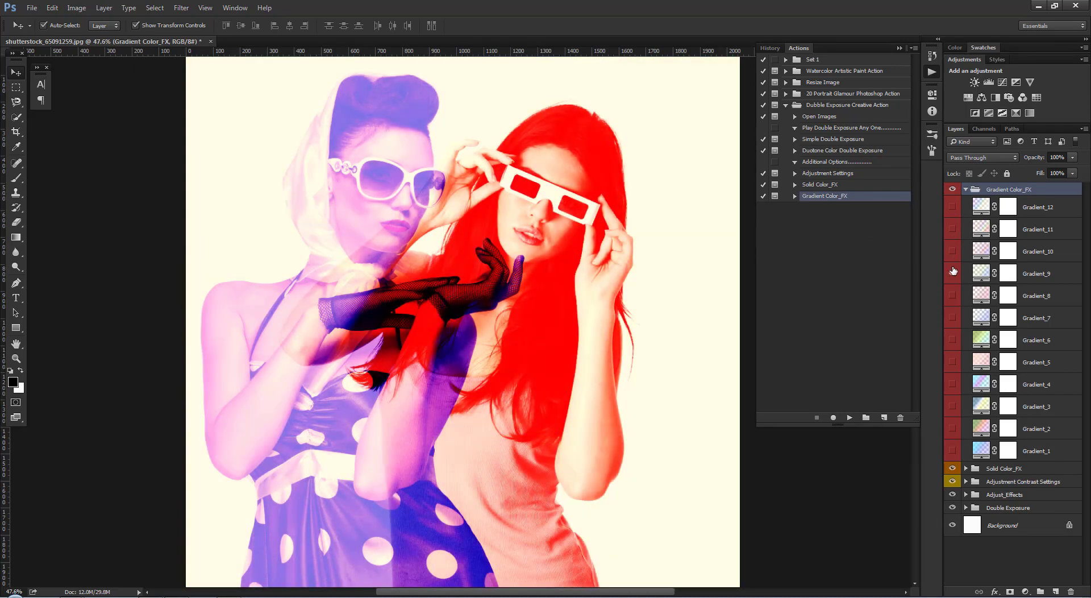
{"action": "left_click", "coordinate": [953, 272]}
{"action": "left_click", "coordinate": [953, 271]}
{"action": "left_click", "coordinate": [953, 295]}
{"action": "left_click", "coordinate": [953, 295]}
{"action": "left_click", "coordinate": [953, 317]}
{"action": "left_click", "coordinate": [953, 317]}
Step: Preview Gradient_6 down to Gradient_1 one at a time, hiding each
{"action": "left_click", "coordinate": [953, 339]}
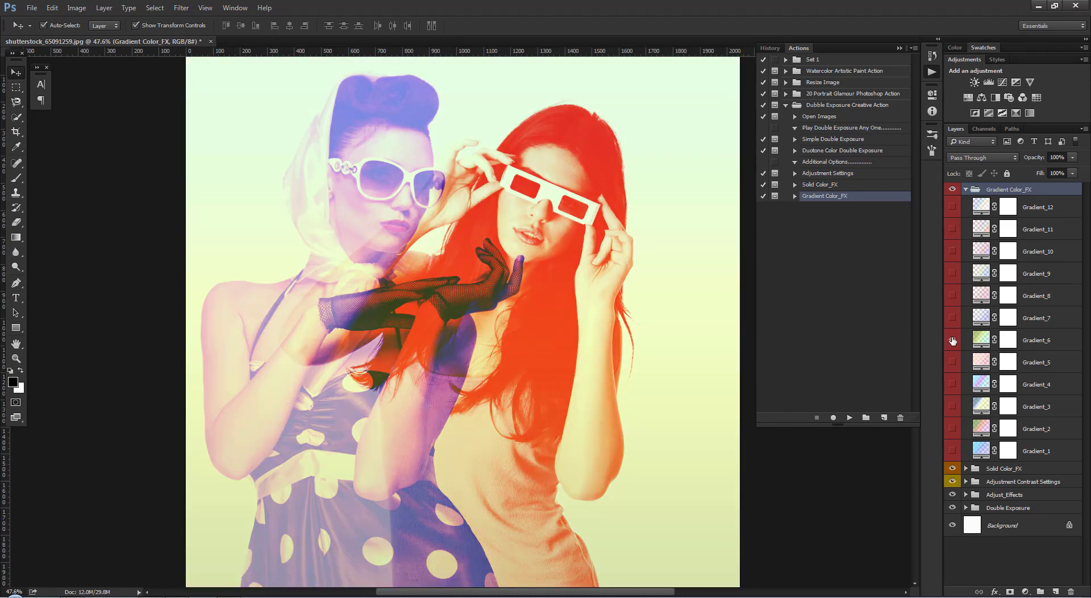
{"action": "left_click", "coordinate": [952, 339]}
{"action": "left_click", "coordinate": [953, 362]}
{"action": "left_click", "coordinate": [951, 364]}
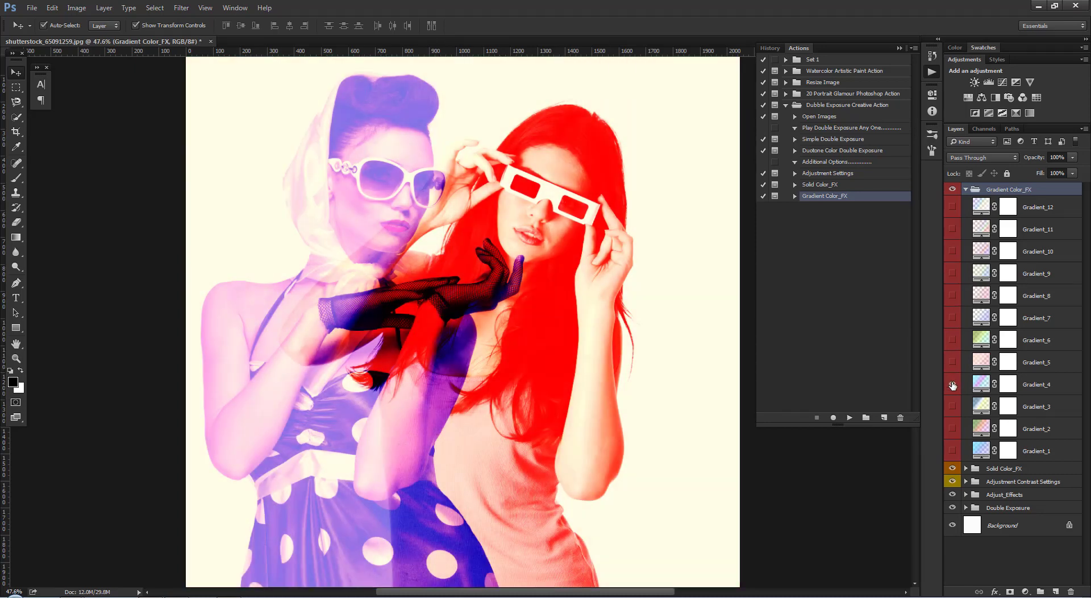
{"action": "left_click", "coordinate": [953, 384]}
{"action": "left_click", "coordinate": [953, 385]}
{"action": "left_click", "coordinate": [953, 405]}
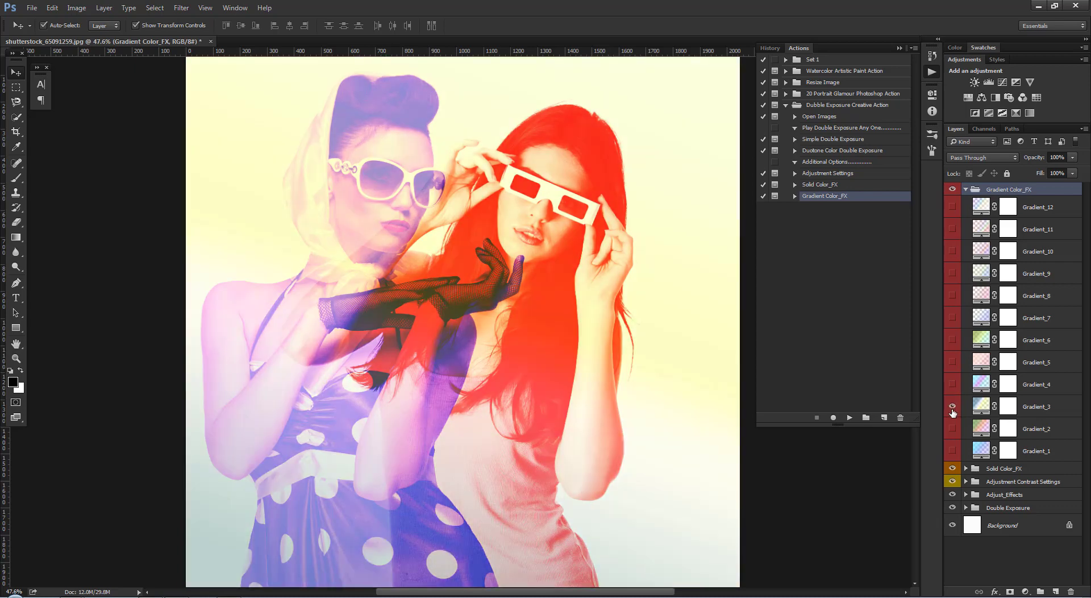
{"action": "left_click", "coordinate": [953, 406]}
{"action": "left_click", "coordinate": [953, 427]}
{"action": "left_click", "coordinate": [953, 436]}
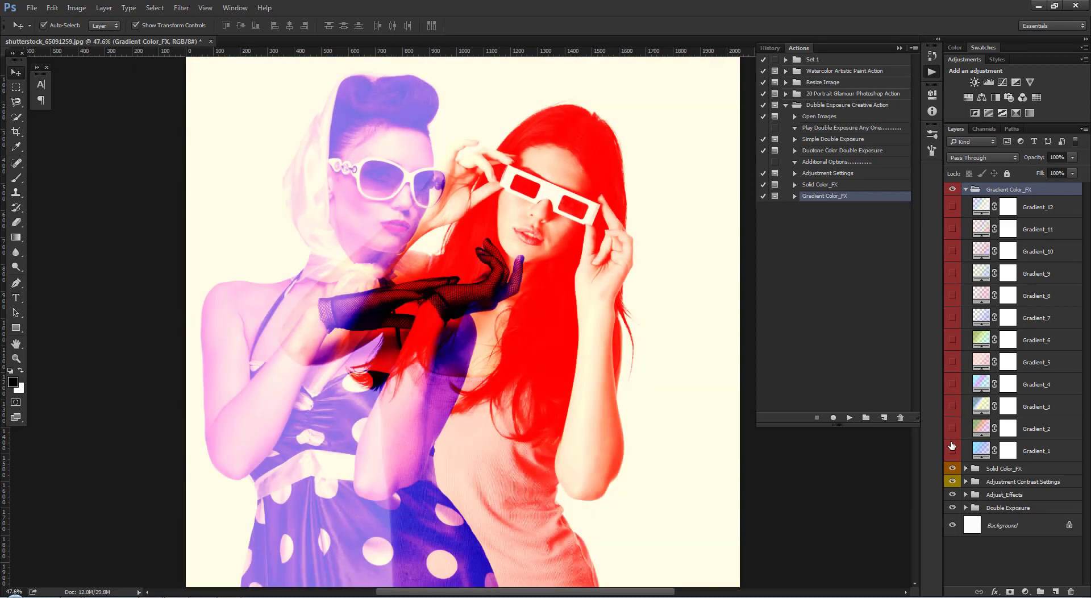
{"action": "left_click", "coordinate": [953, 449]}
{"action": "left_click", "coordinate": [952, 449]}
Step: Recheck Gradient_2, Gradient_3 and Gradient_4, leave them hidden, and collapse the group
{"action": "left_click", "coordinate": [953, 428]}
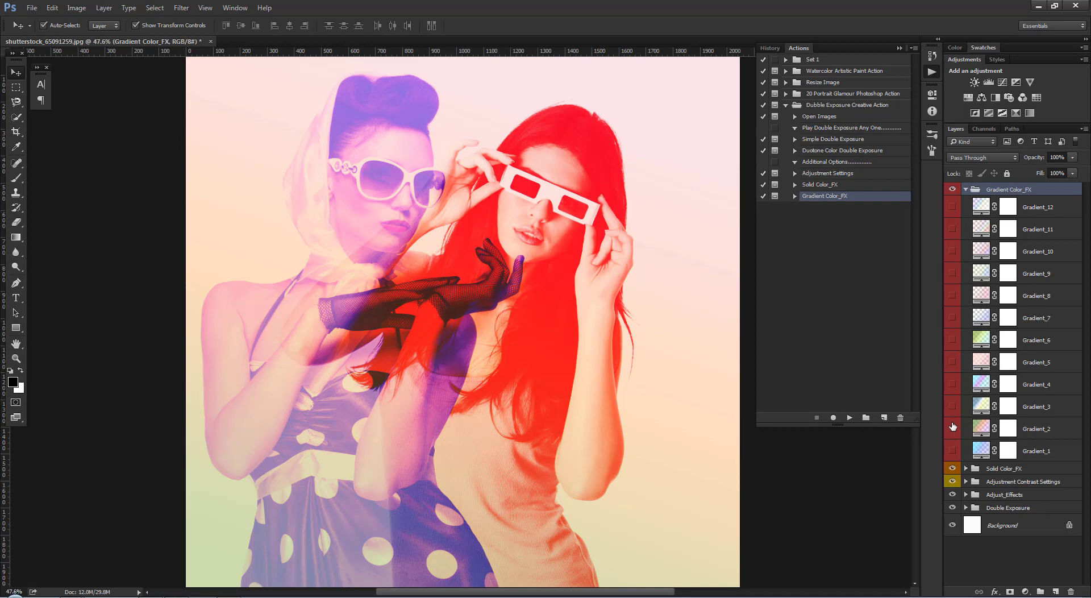
{"action": "left_click", "coordinate": [953, 428]}
{"action": "left_click", "coordinate": [953, 405]}
{"action": "left_click", "coordinate": [953, 406]}
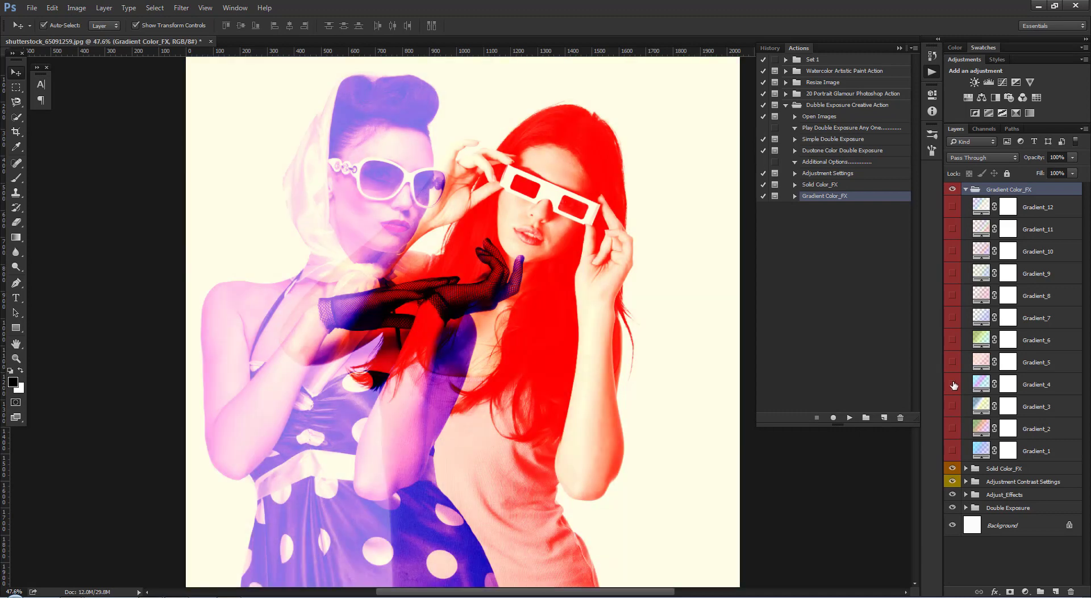
{"action": "left_click", "coordinate": [952, 383]}
{"action": "left_click", "coordinate": [953, 383]}
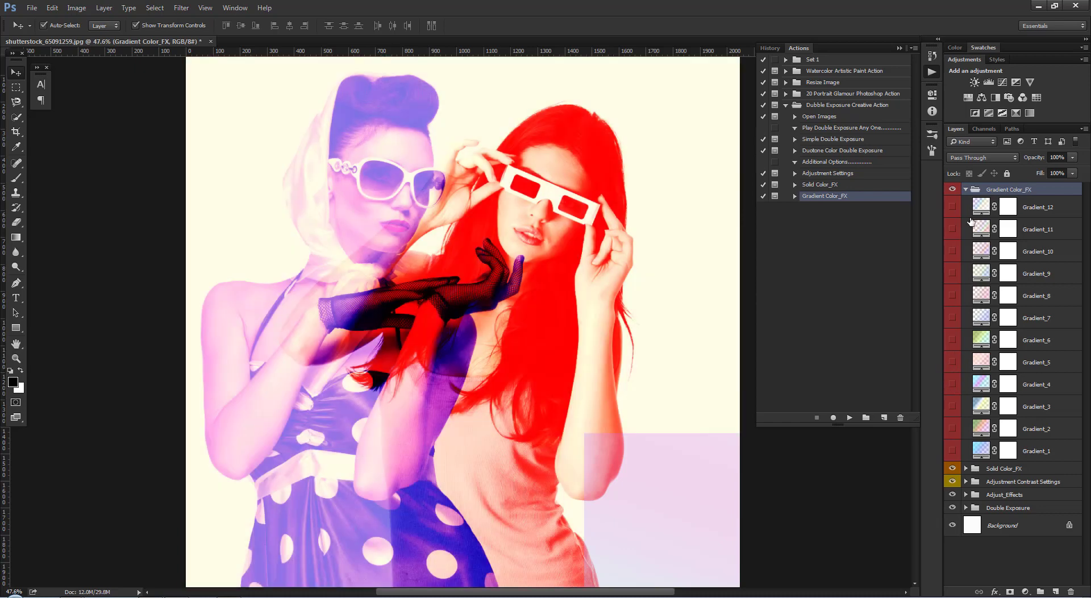
{"action": "left_click", "coordinate": [966, 189]}
Step: Close the current double exposure document without saving
{"action": "scroll", "coordinate": [235, 54], "scroll_direction": "down", "scroll_amount": 2}
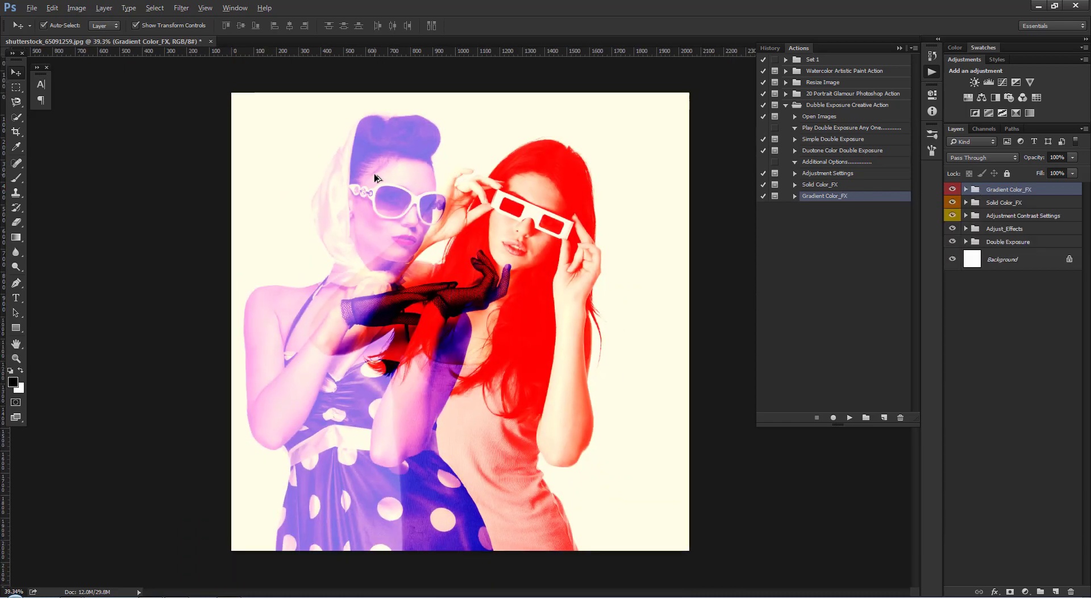
{"action": "left_click", "coordinate": [210, 42]}
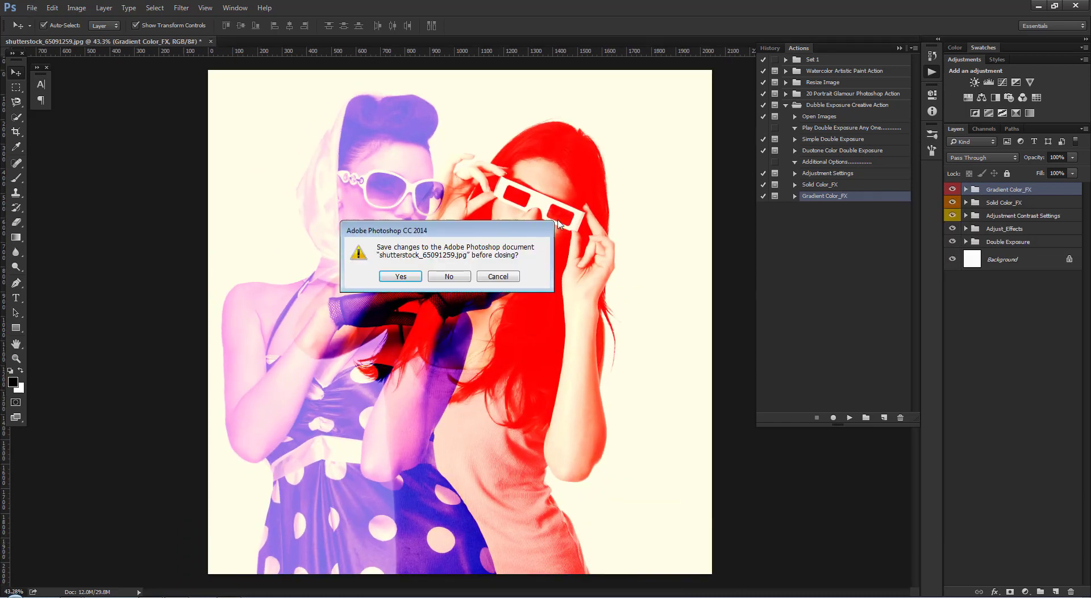
{"action": "left_click", "coordinate": [450, 278]}
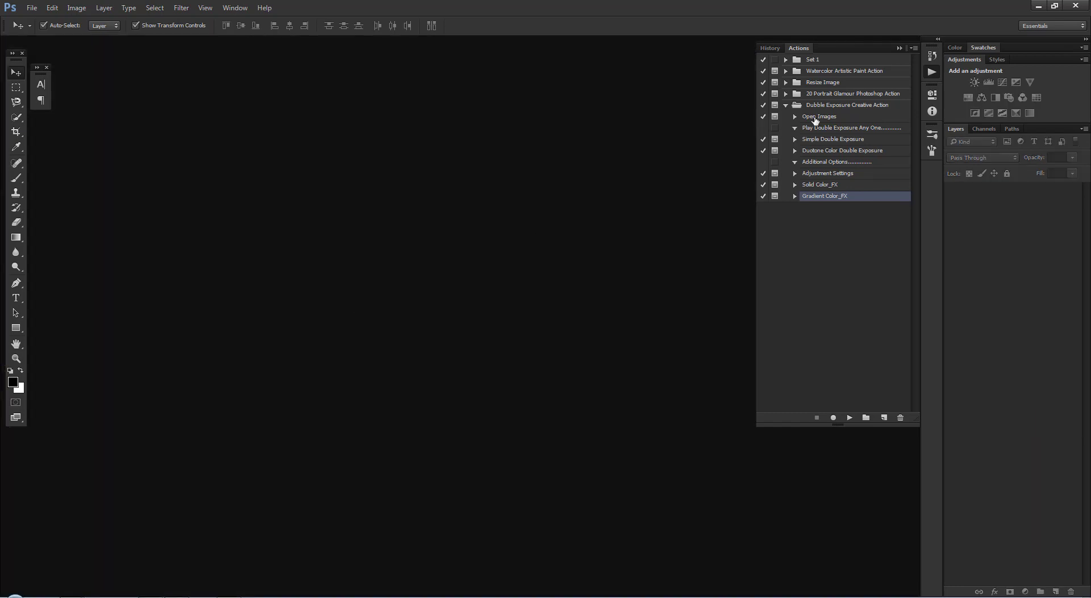
Step: Start the Open Images action and open pexels-photo-120258 as the background
{"action": "left_click", "coordinate": [817, 119]}
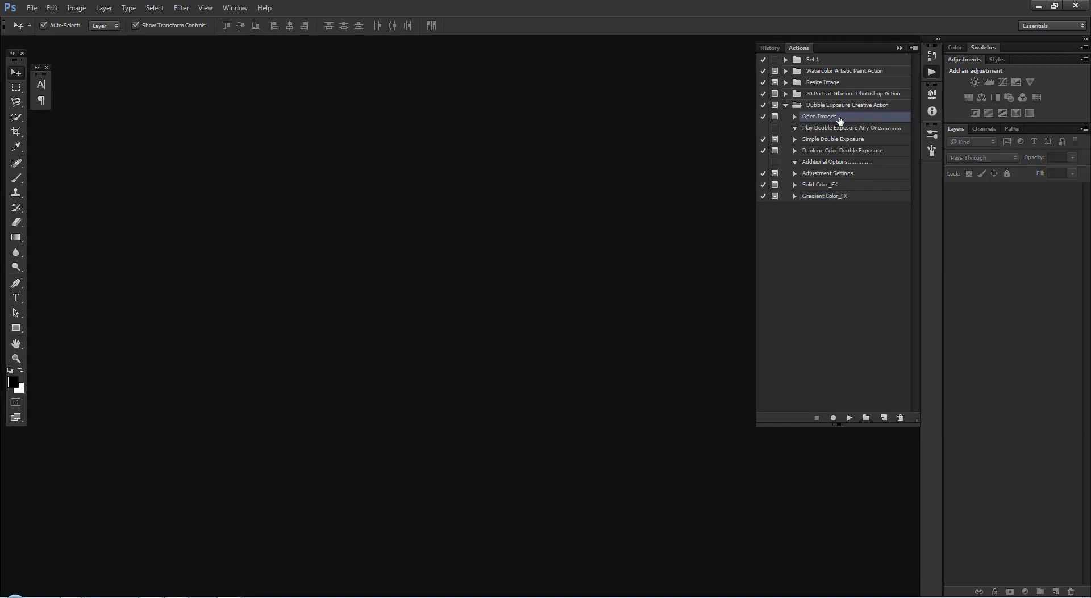
{"action": "left_click", "coordinate": [850, 419]}
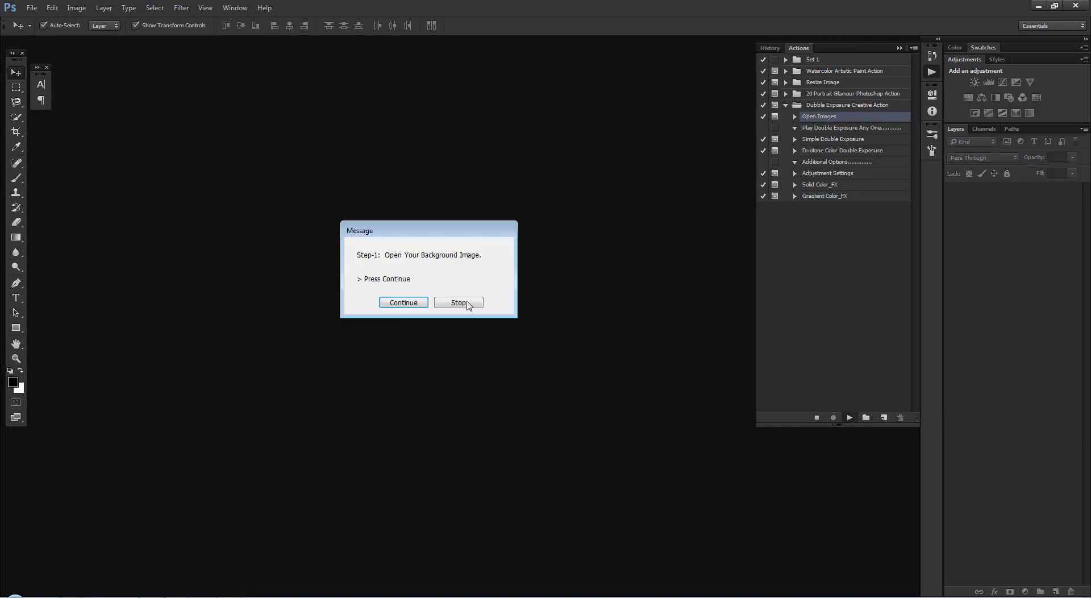
{"action": "left_click", "coordinate": [405, 302]}
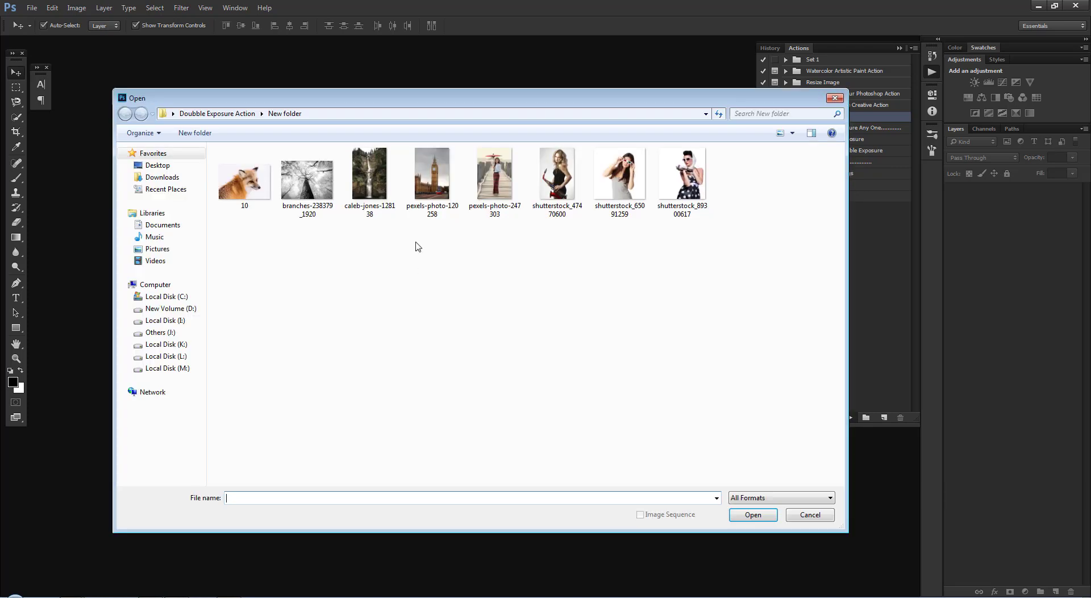
{"action": "left_click", "coordinate": [438, 189]}
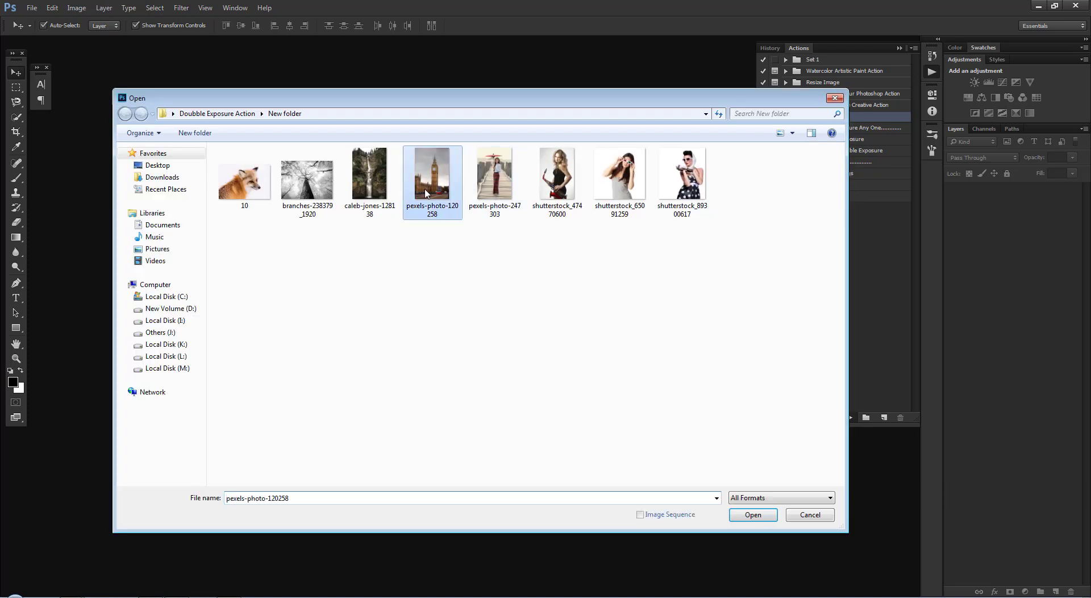
{"action": "left_click", "coordinate": [751, 515]}
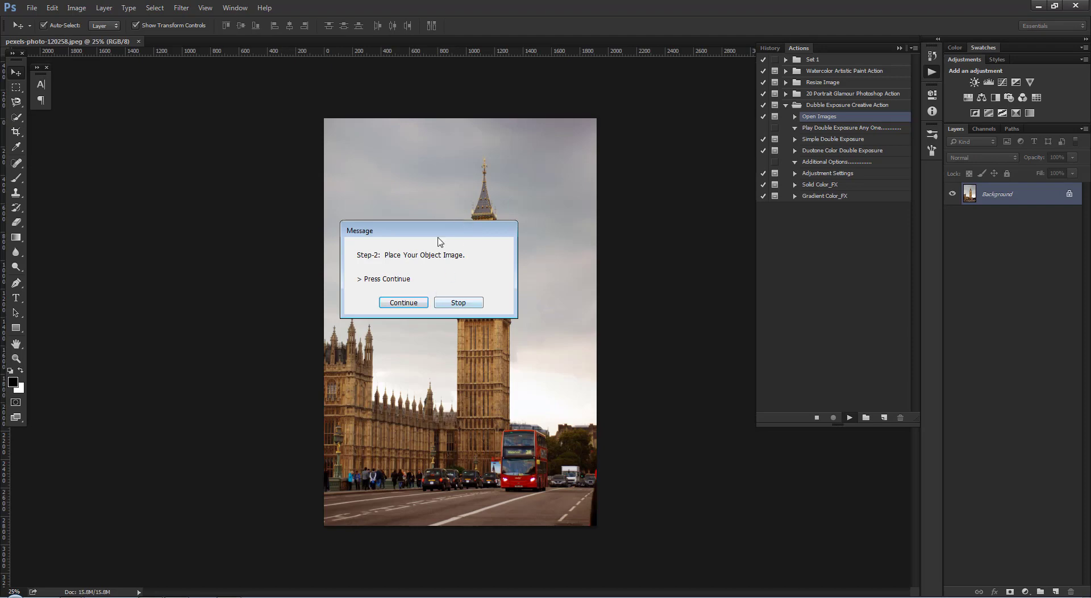
Step: Place pexels-photo-247303, the umbrella woman photo, over the Big Ben background
{"action": "left_click", "coordinate": [403, 302]}
{"action": "left_click", "coordinate": [500, 188]}
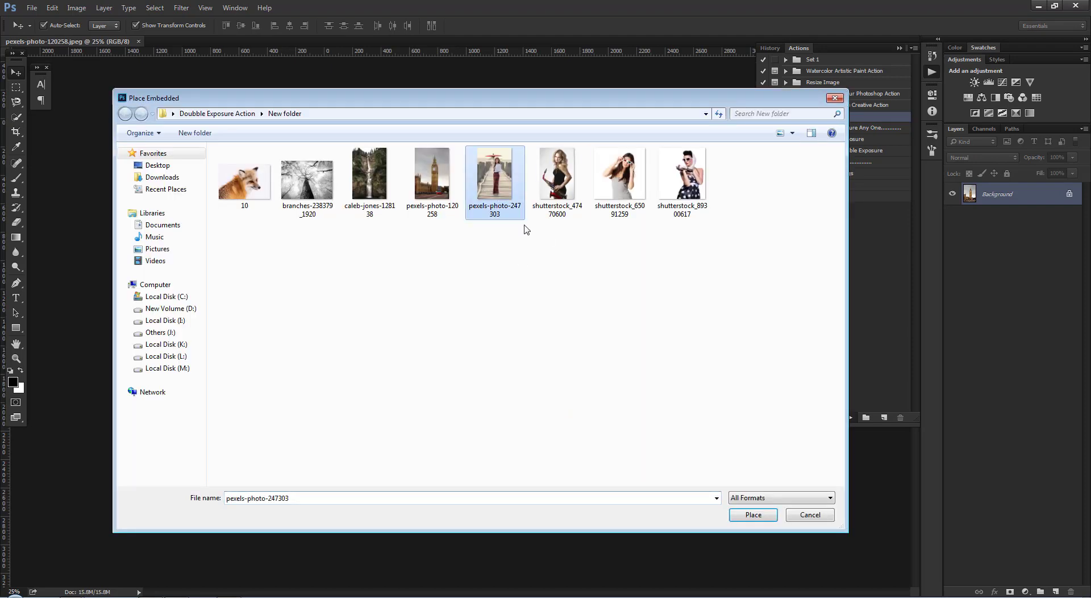
{"action": "left_click", "coordinate": [753, 515]}
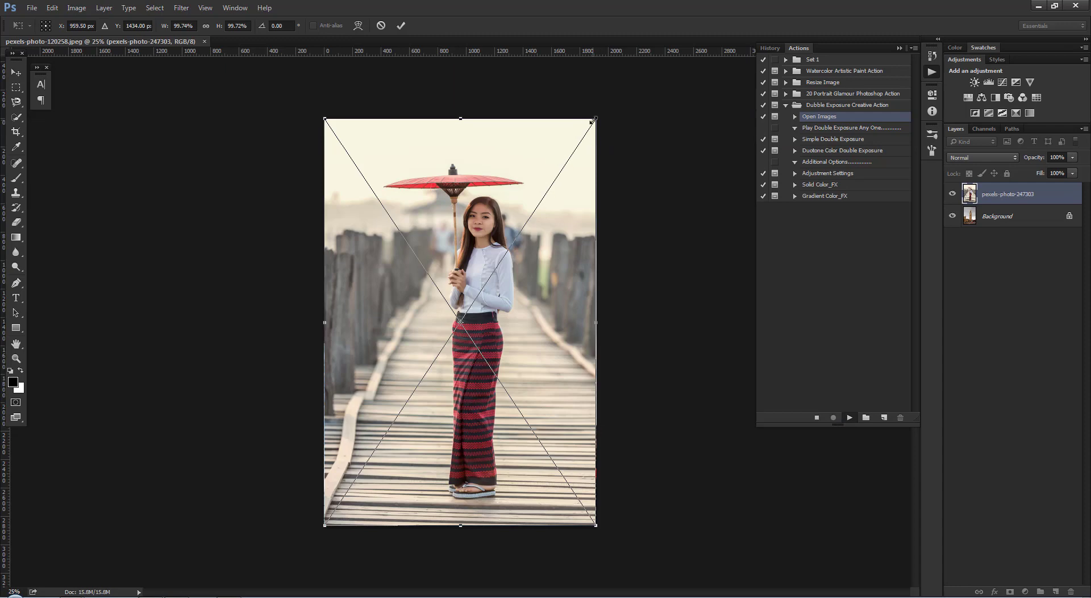
Step: Scale the woman photo to about 113.75%, position it over Big Ben, and commit
{"action": "left_click_drag", "start_coordinate": [593, 119], "coordinate": [615, 89]}
{"action": "left_click_drag", "start_coordinate": [547, 187], "coordinate": [542, 187]}
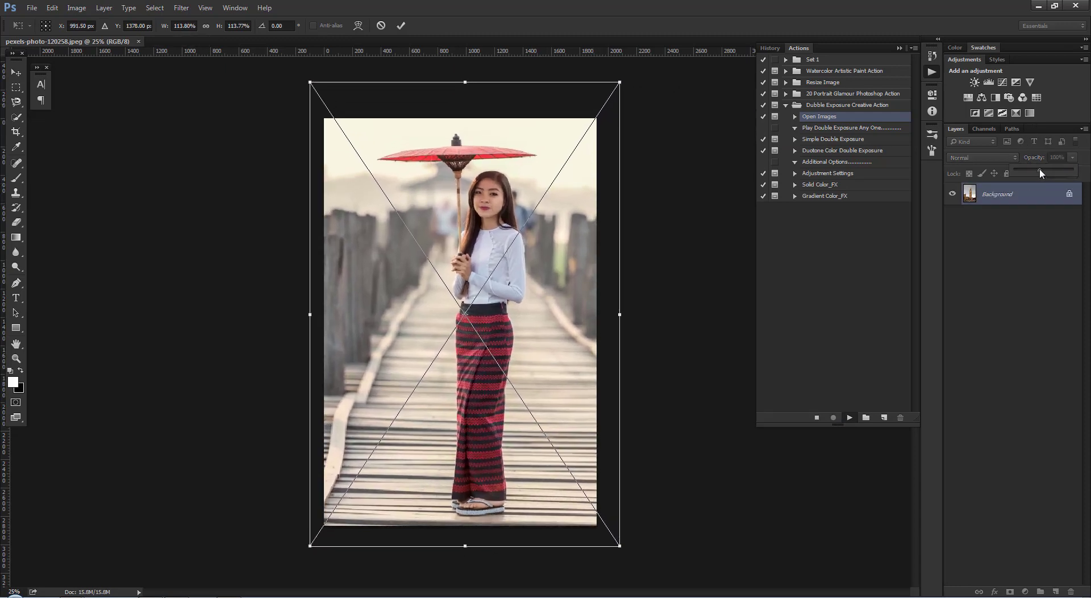
{"action": "left_click_drag", "start_coordinate": [559, 236], "coordinate": [582, 233]}
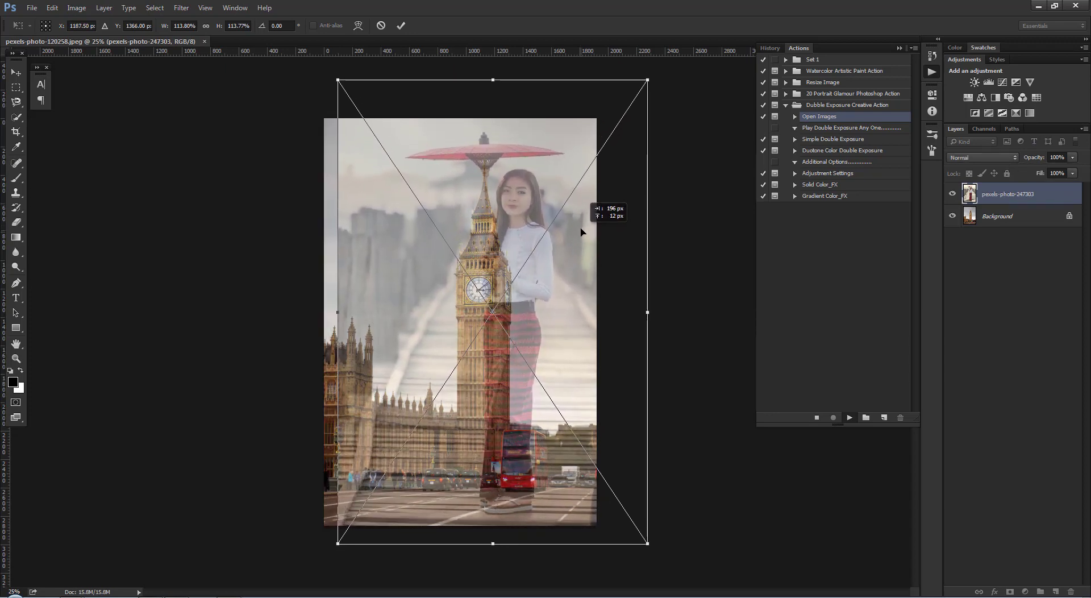
{"action": "left_click_drag", "start_coordinate": [582, 232], "coordinate": [581, 236]}
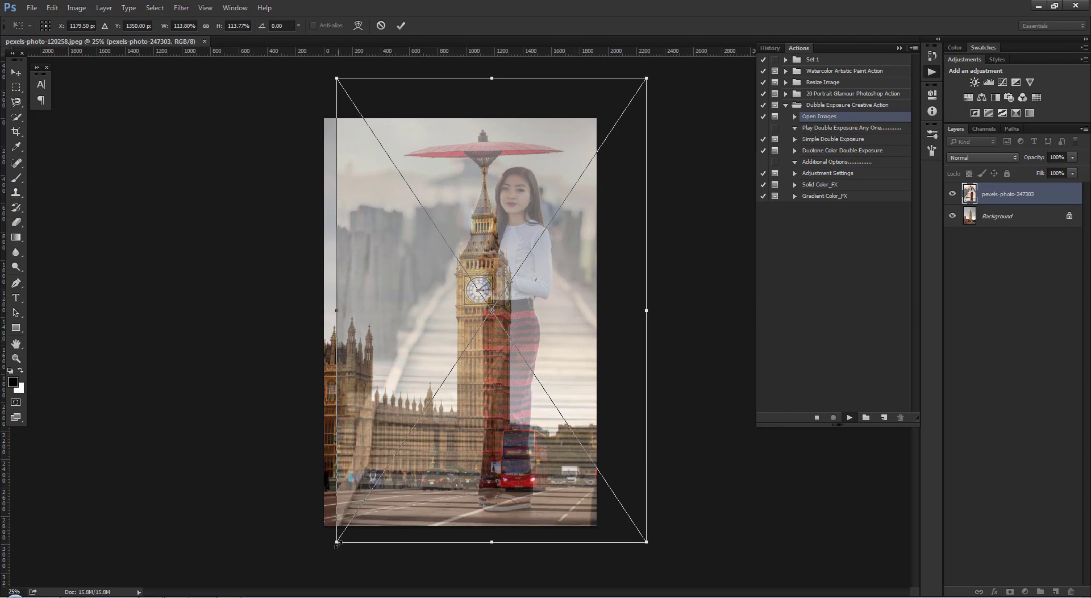
{"action": "left_click_drag", "start_coordinate": [335, 545], "coordinate": [326, 560]}
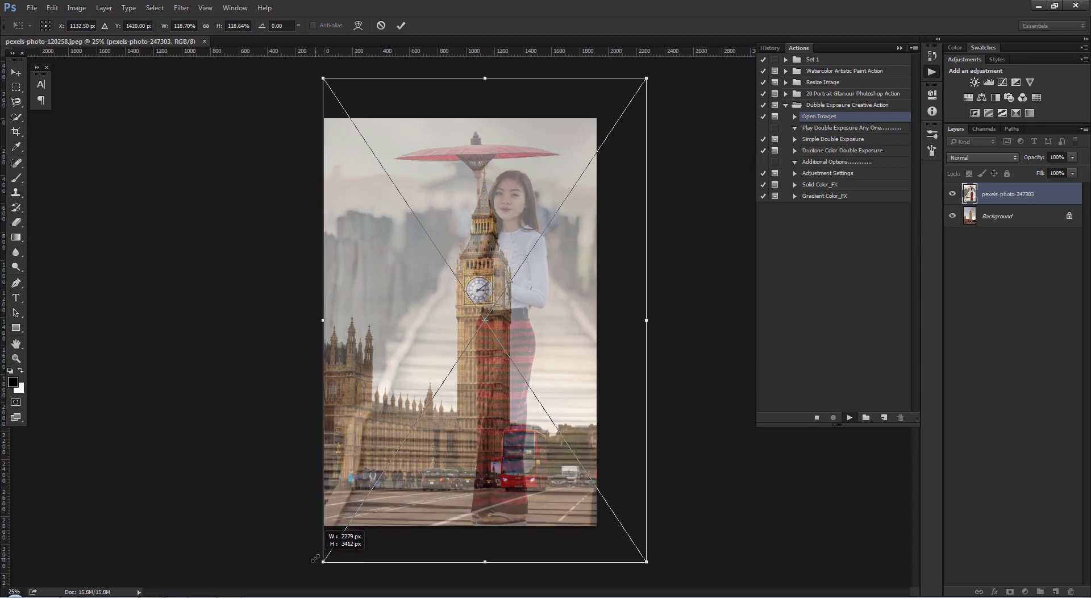
{"action": "left_click_drag", "start_coordinate": [479, 473], "coordinate": [482, 461]}
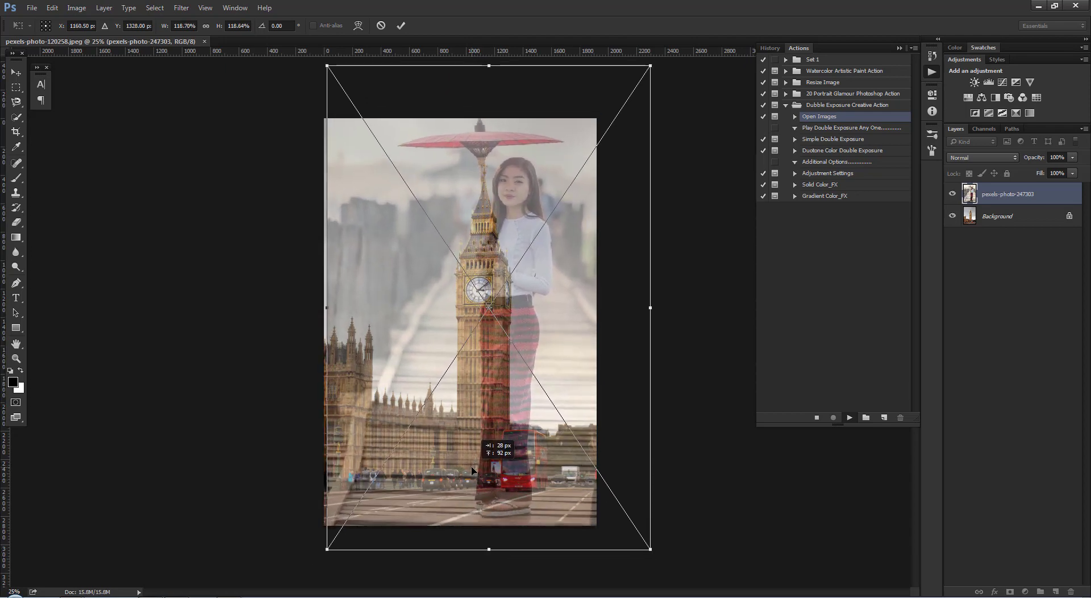
{"action": "left_click_drag", "start_coordinate": [652, 66], "coordinate": [646, 75]}
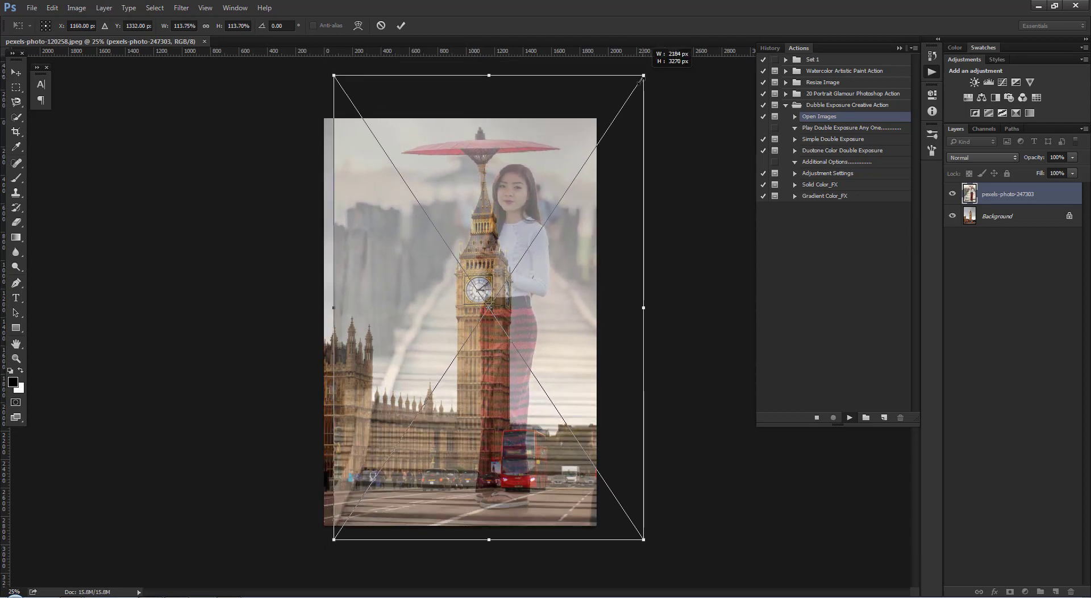
{"action": "left_click_drag", "start_coordinate": [596, 185], "coordinate": [591, 193]}
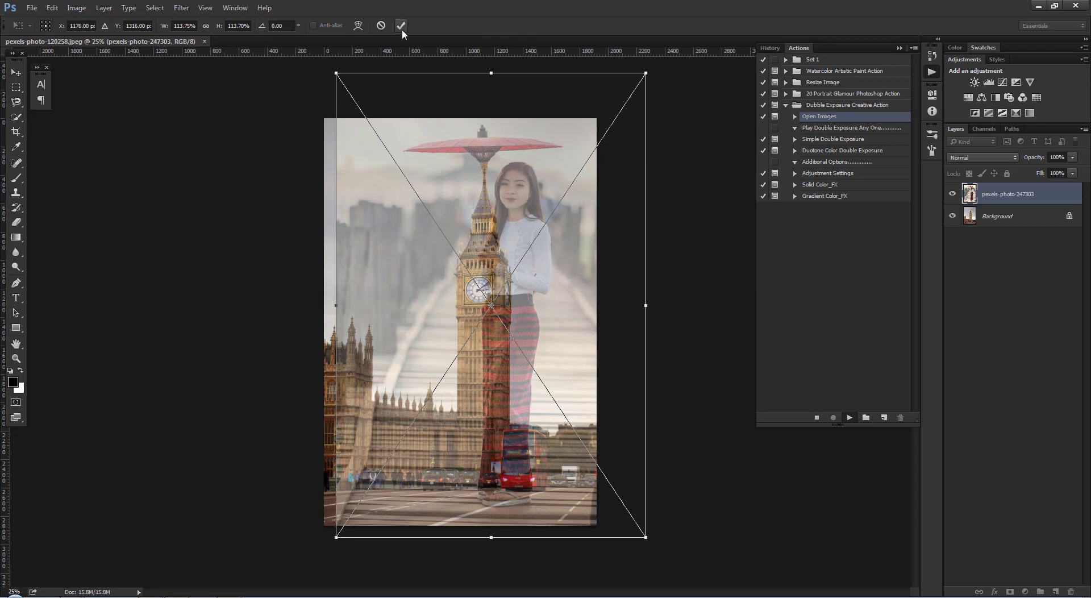
{"action": "left_click", "coordinate": [401, 25]}
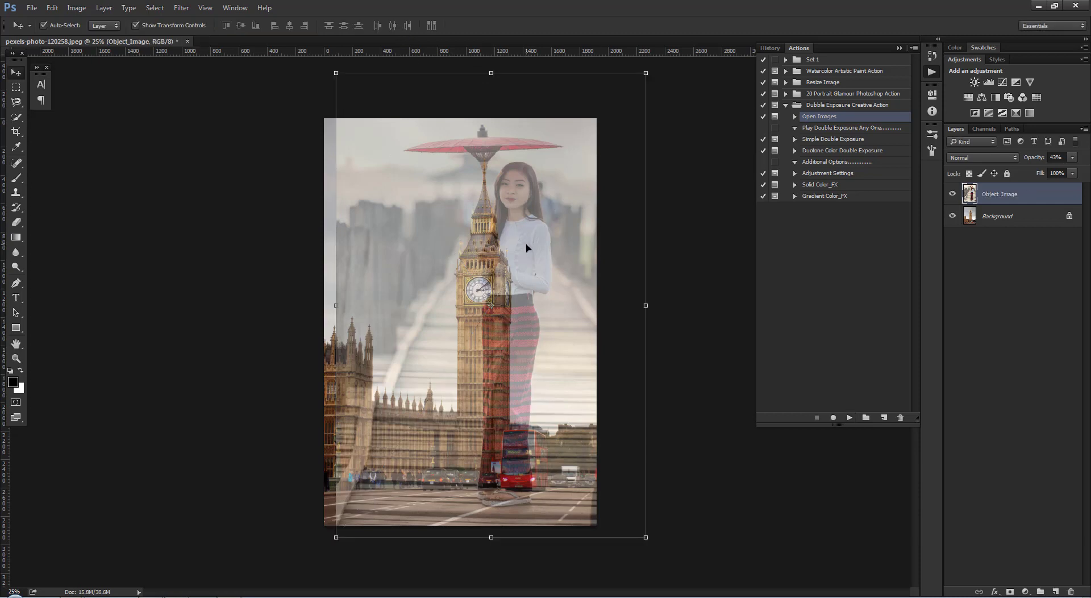
Step: Reset Object_Image opacity and run the Duotone Color Double Exposure action
{"action": "left_click", "coordinate": [1072, 158]}
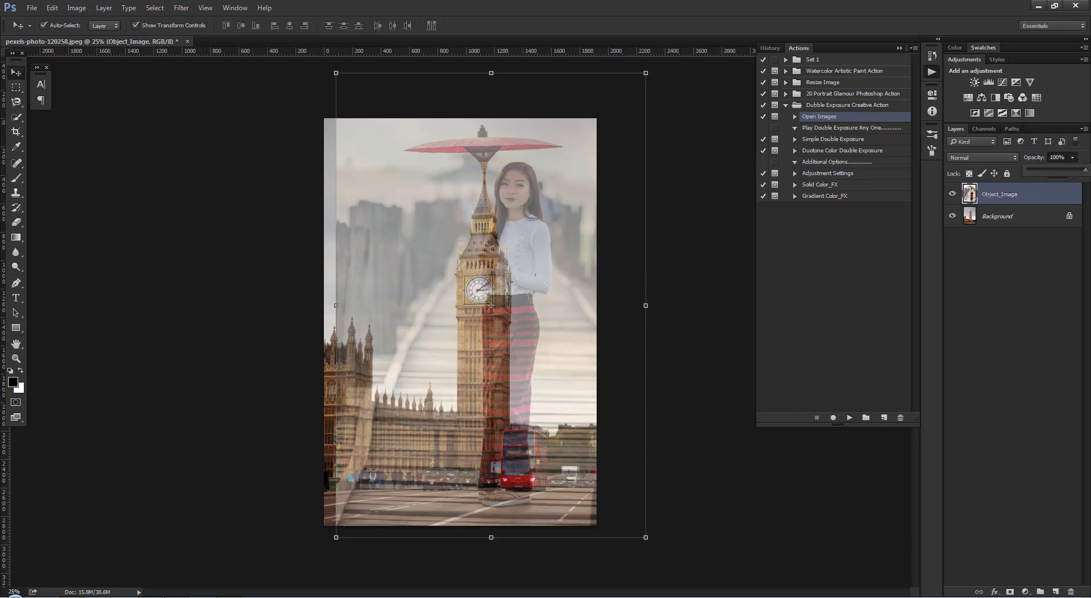
{"action": "left_click", "coordinate": [824, 141]}
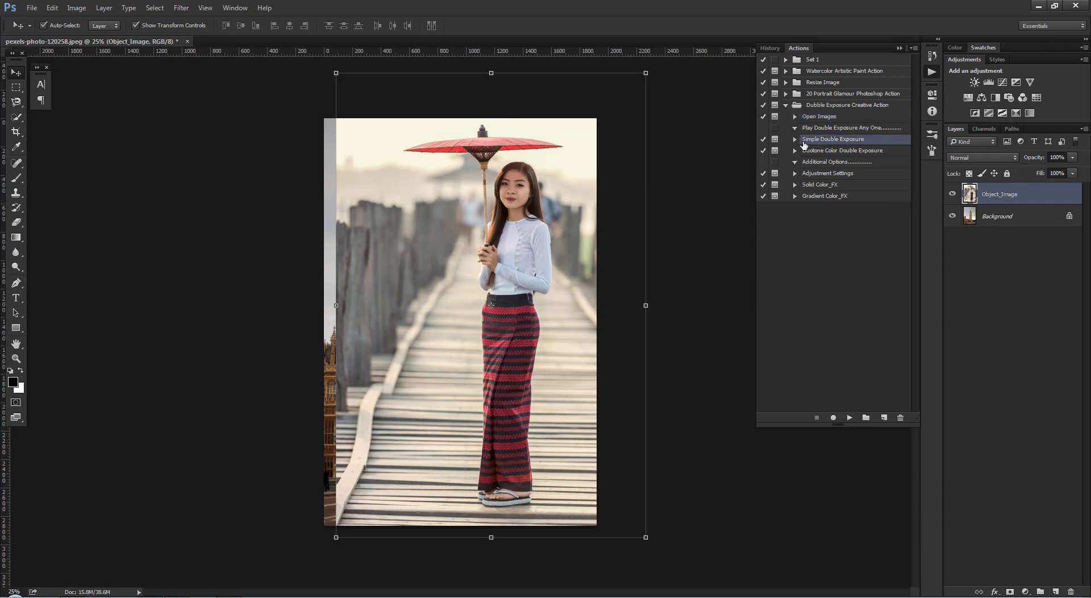
{"action": "left_click", "coordinate": [824, 151]}
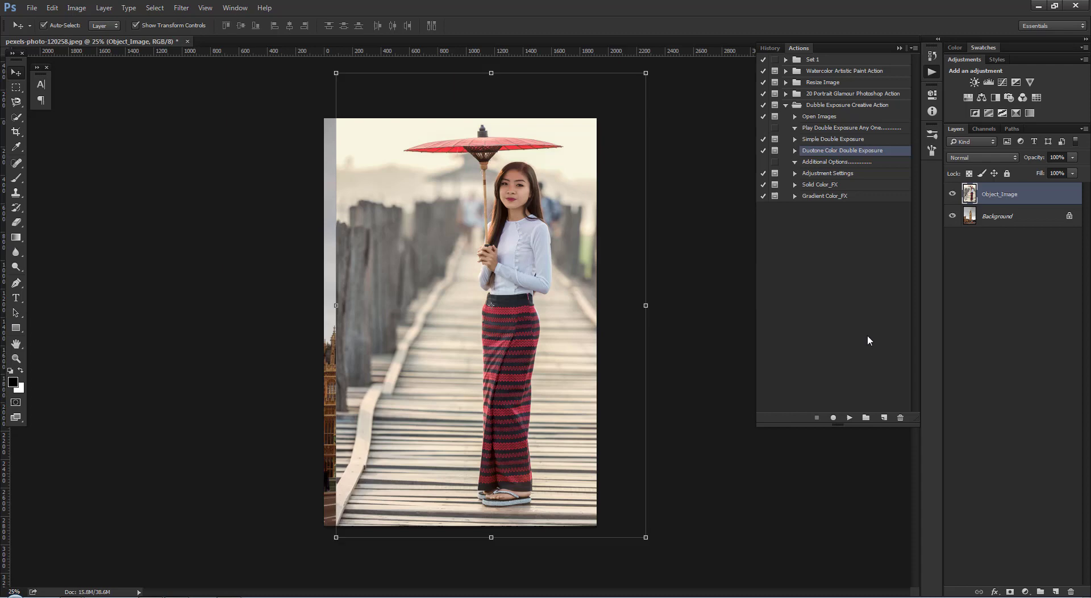
{"action": "left_click", "coordinate": [846, 417]}
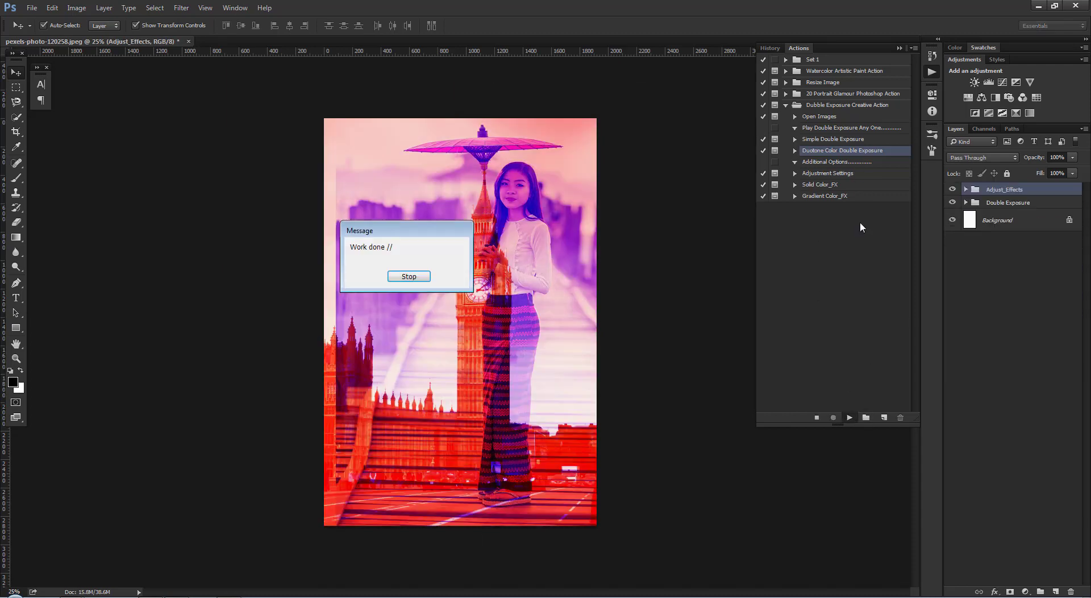
Step: Crop the unfilled strip off the left edge of the duotone image
{"action": "left_click", "coordinate": [408, 276]}
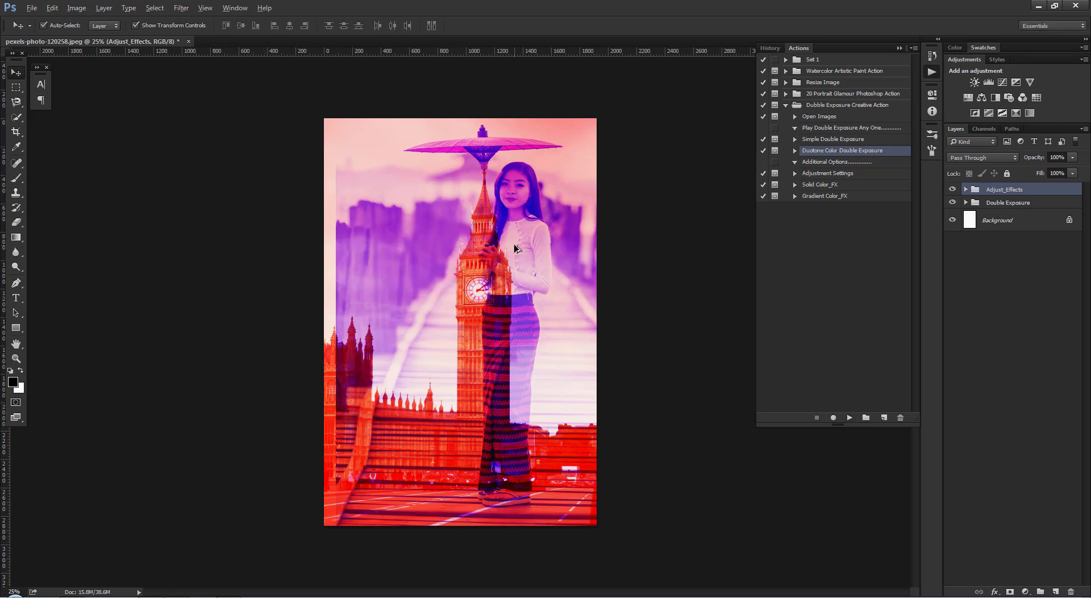
{"action": "scroll", "coordinate": [467, 238], "scroll_direction": "up", "scroll_amount": 1}
{"action": "scroll", "coordinate": [467, 228], "scroll_direction": "up", "scroll_amount": 1}
{"action": "key", "text": "alt"}
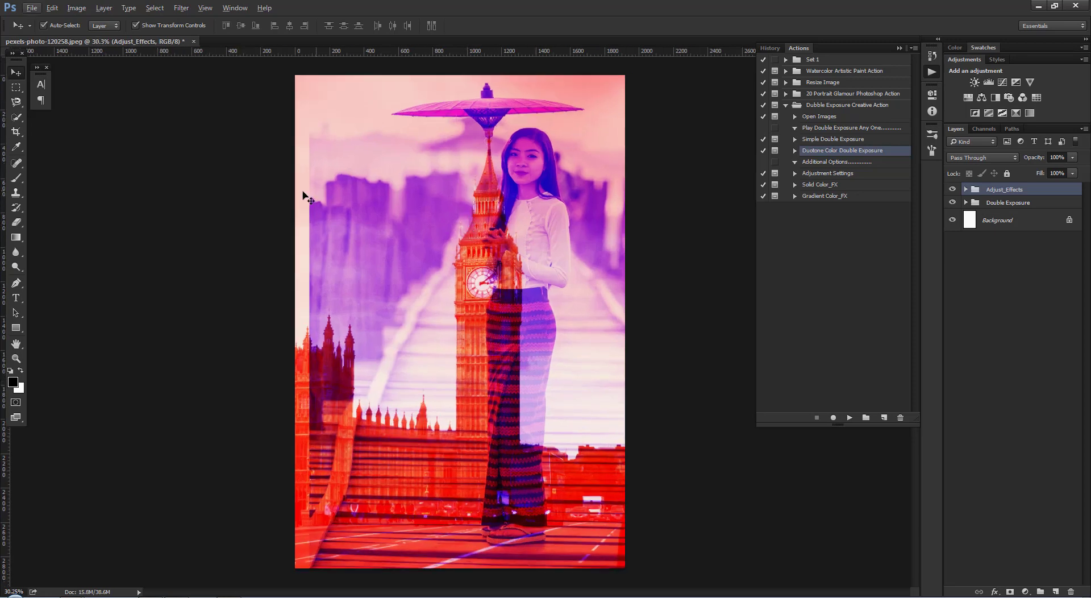
{"action": "left_click", "coordinate": [16, 131]}
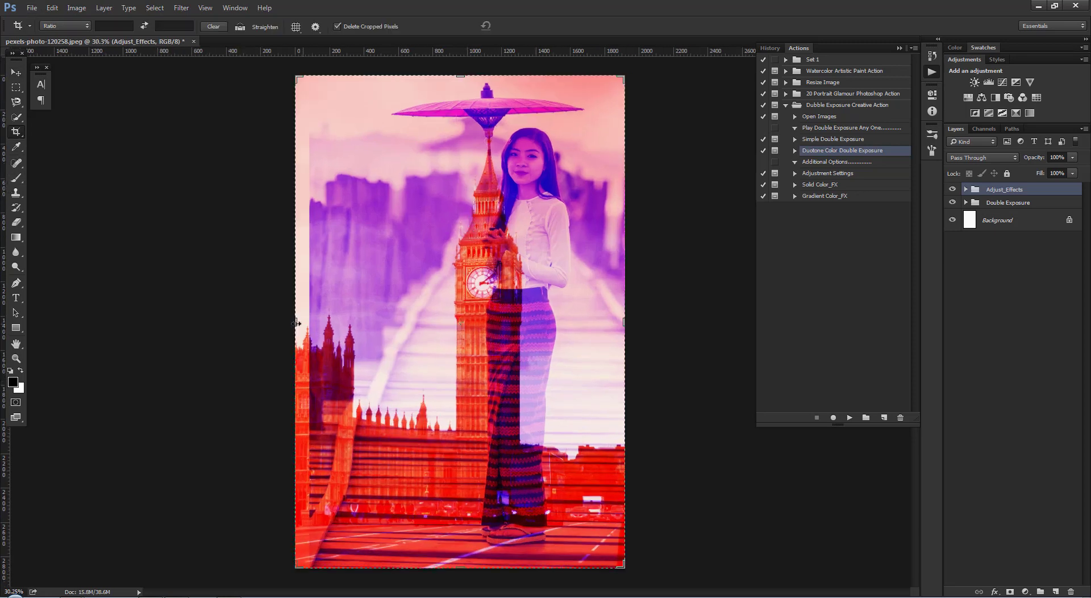
{"action": "left_click_drag", "start_coordinate": [294, 322], "coordinate": [303, 322]}
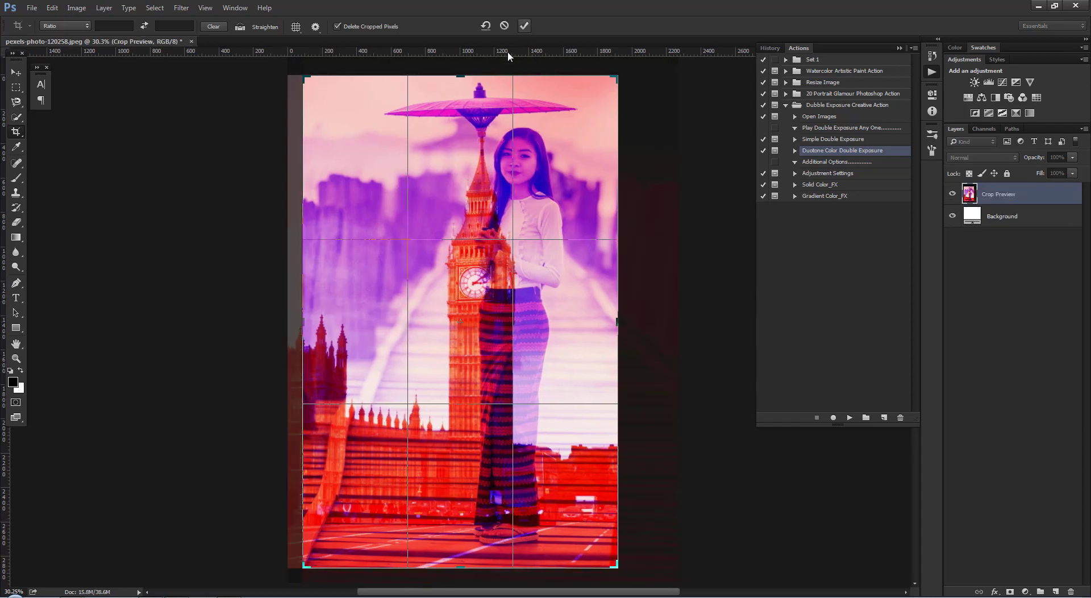
{"action": "key", "text": "Return"}
{"action": "left_click", "coordinate": [16, 73]}
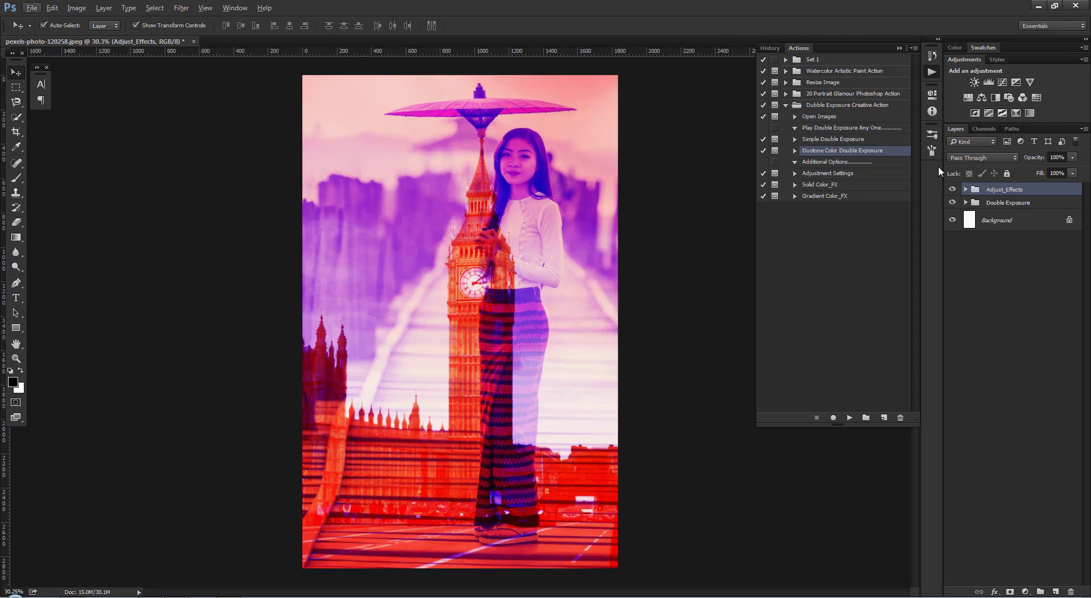
Step: Run the Adjustment Contrast Settings action and acknowledge its message
{"action": "left_click", "coordinate": [841, 174]}
{"action": "left_click", "coordinate": [849, 417]}
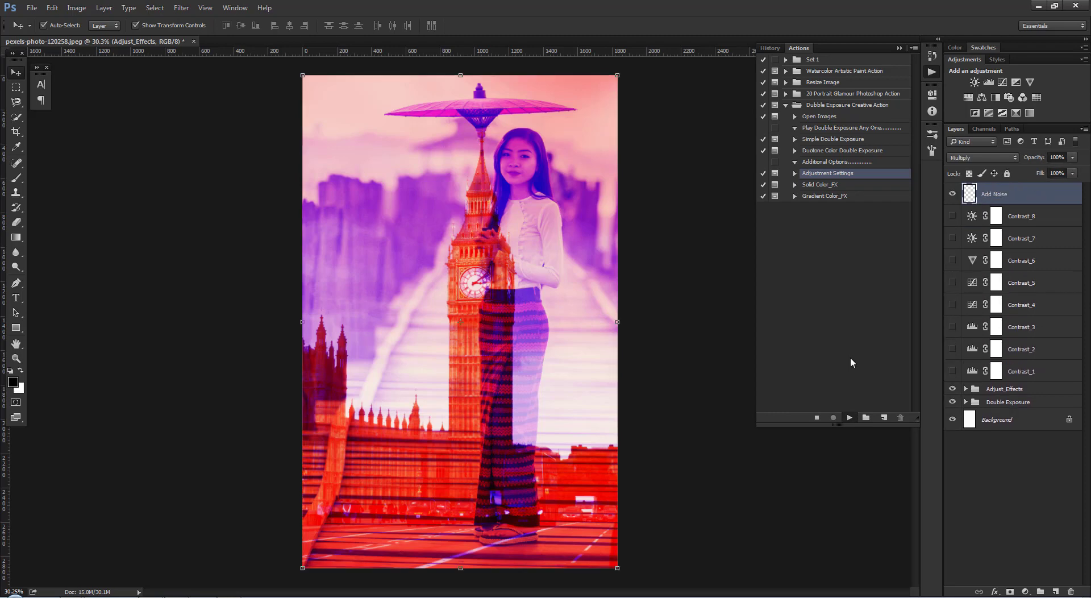
{"action": "left_click", "coordinate": [410, 281]}
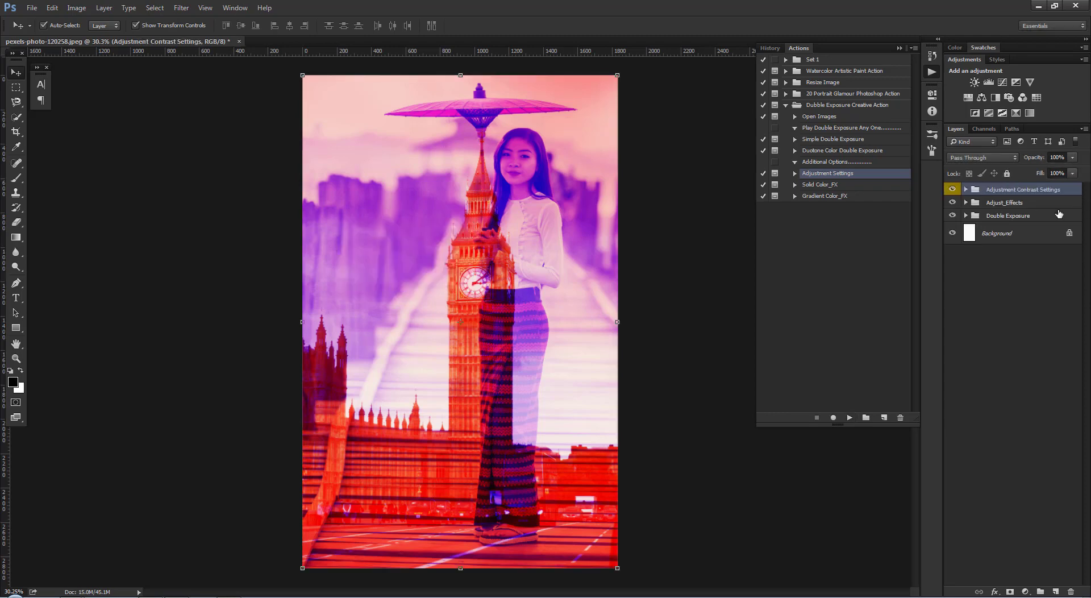
Step: Hide Add Noise and step through the Contrast_8 to Contrast_1 layers' visibility
{"action": "left_click", "coordinate": [966, 189]}
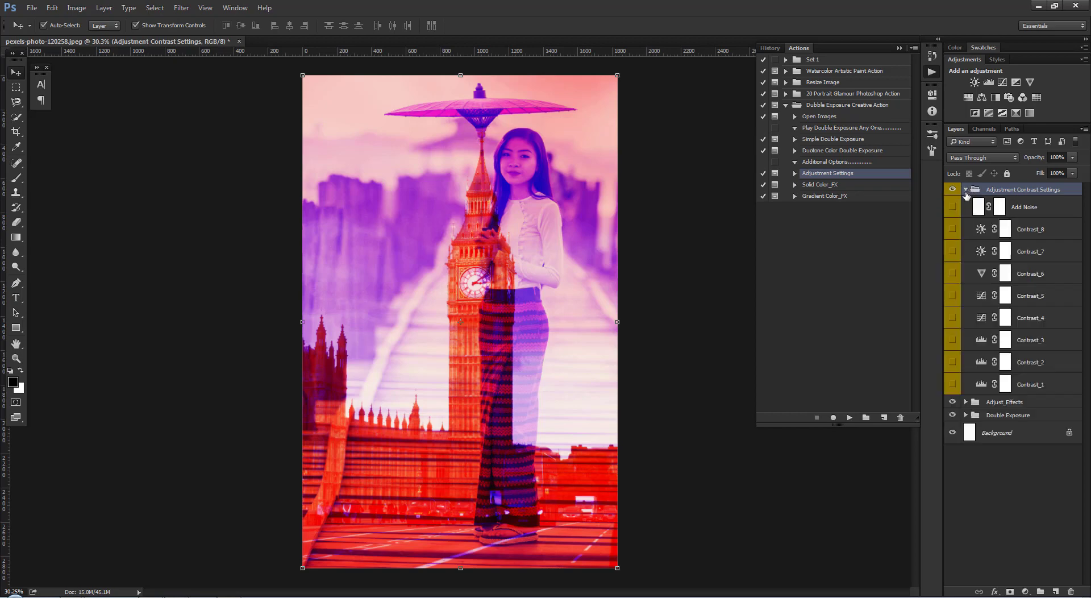
{"action": "left_click", "coordinate": [955, 208]}
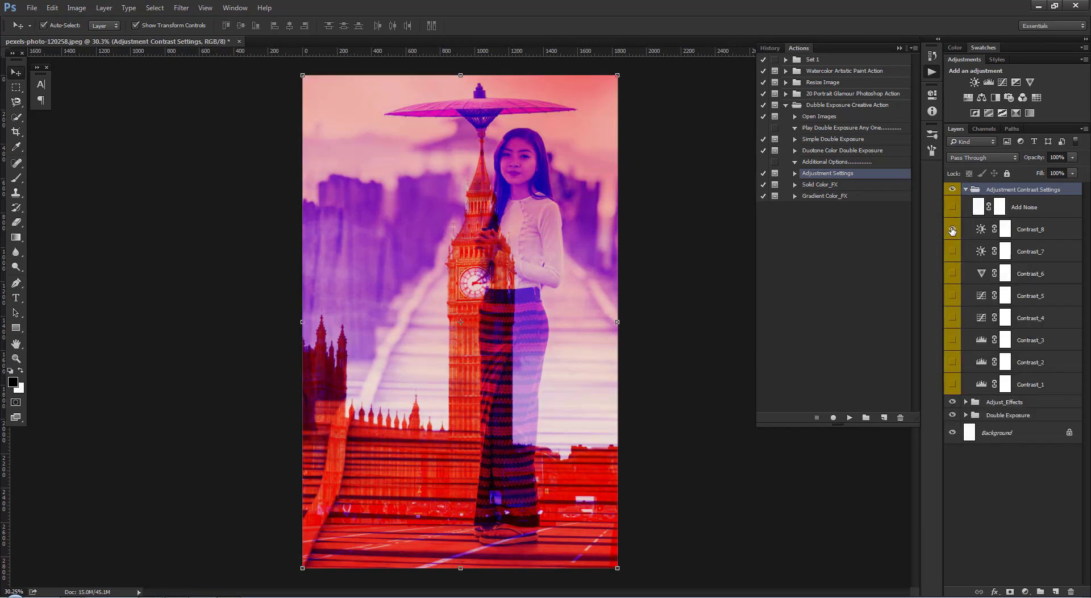
{"action": "left_click", "coordinate": [952, 250]}
{"action": "left_click", "coordinate": [953, 250]}
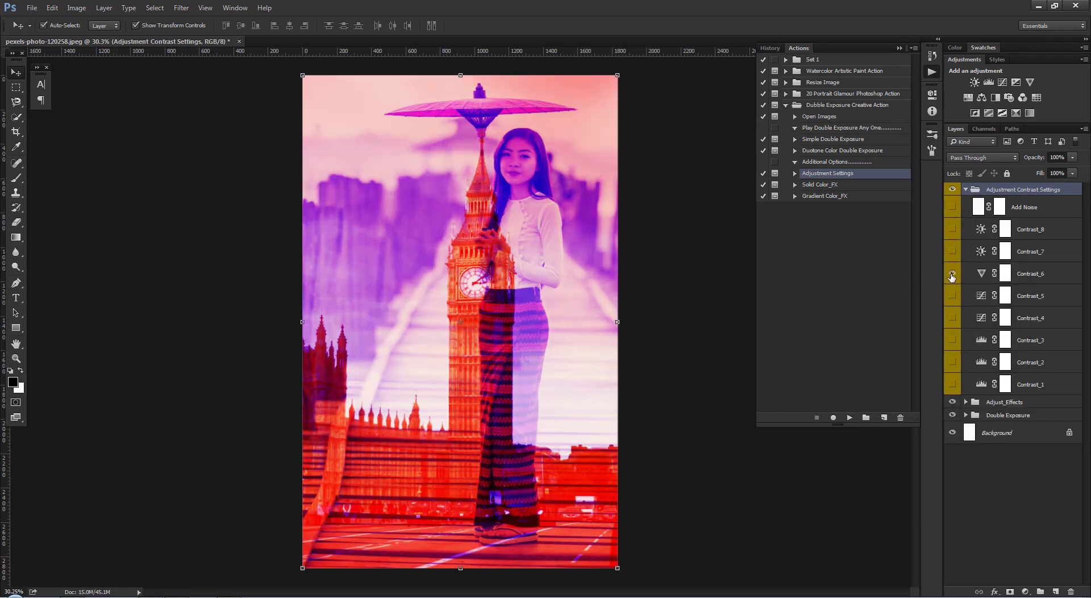
{"action": "left_click", "coordinate": [953, 273]}
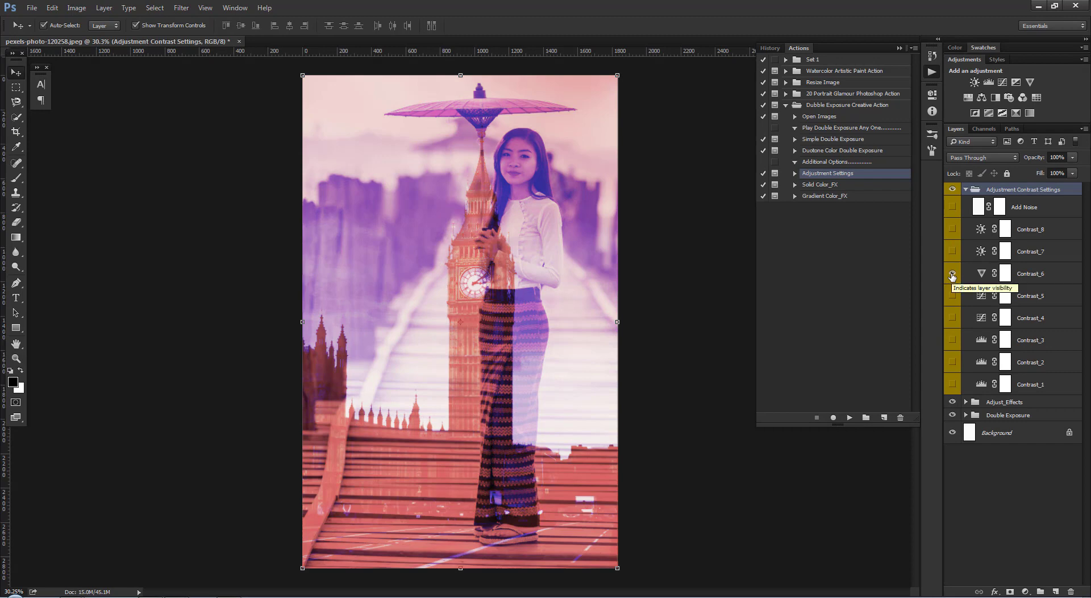
{"action": "left_click", "coordinate": [953, 296]}
{"action": "left_click", "coordinate": [953, 318]}
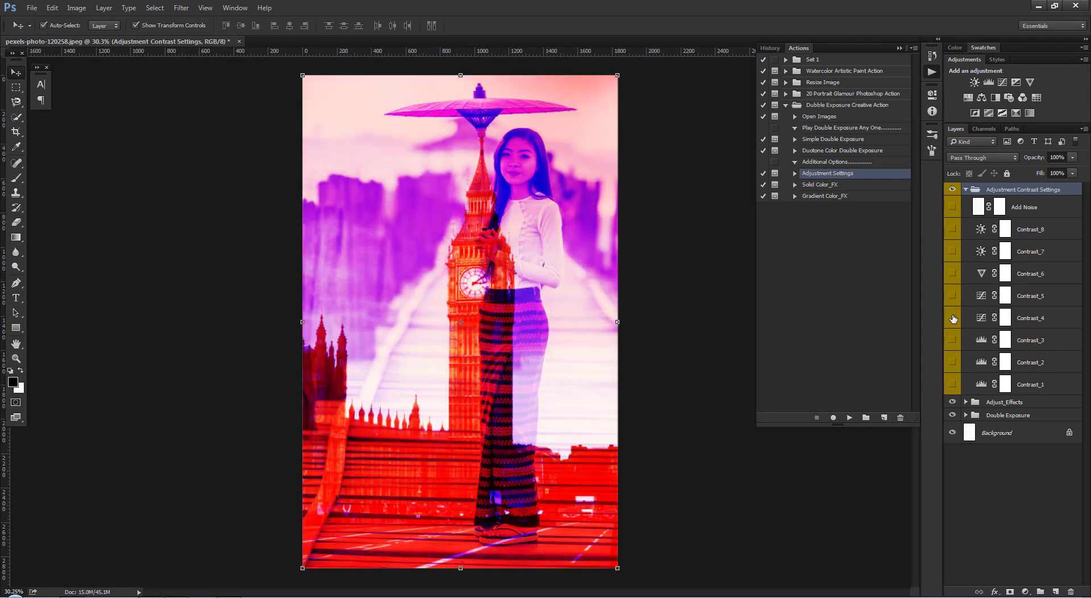
{"action": "left_click", "coordinate": [953, 340]}
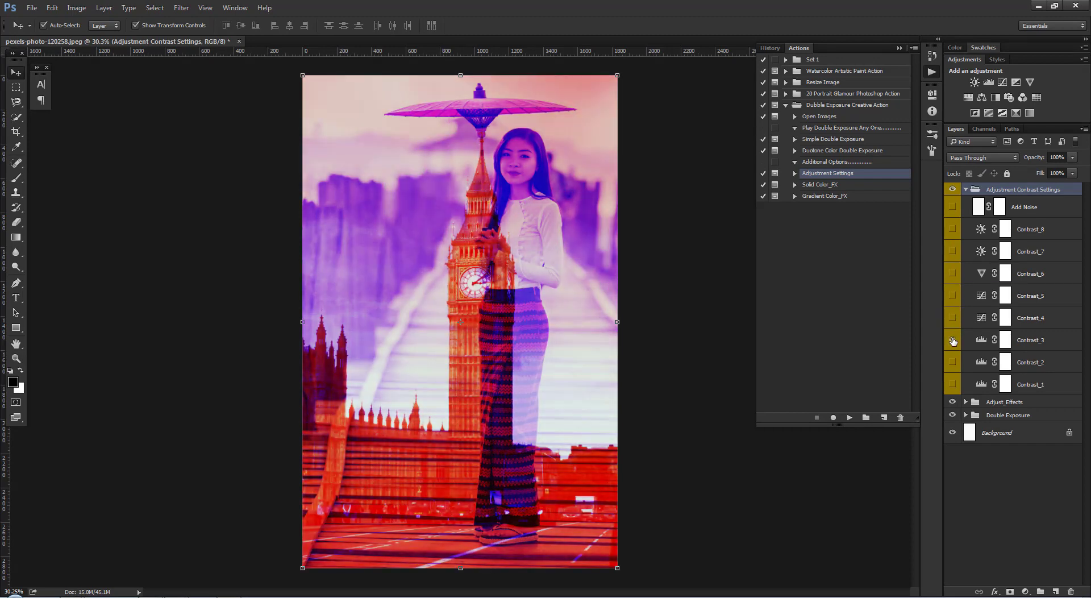
{"action": "left_click", "coordinate": [953, 362]}
Step: Re-toggle Contrast_1 to Contrast_6 to compare, settling on a softer contrast look
{"action": "left_click", "coordinate": [953, 384]}
{"action": "left_click", "coordinate": [953, 384]}
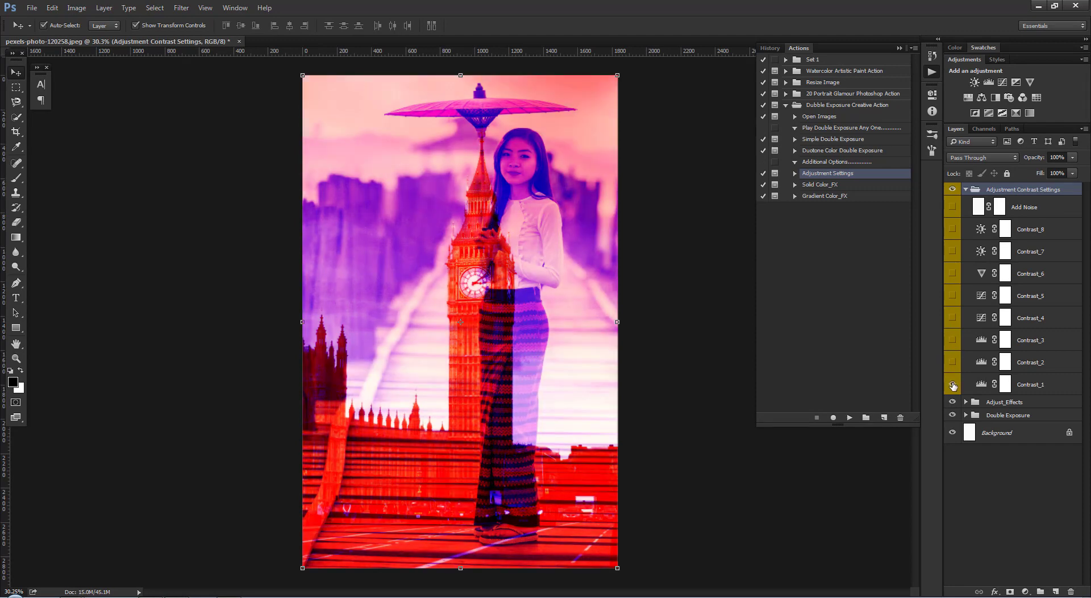
{"action": "left_click", "coordinate": [953, 384]}
{"action": "left_click", "coordinate": [953, 340]}
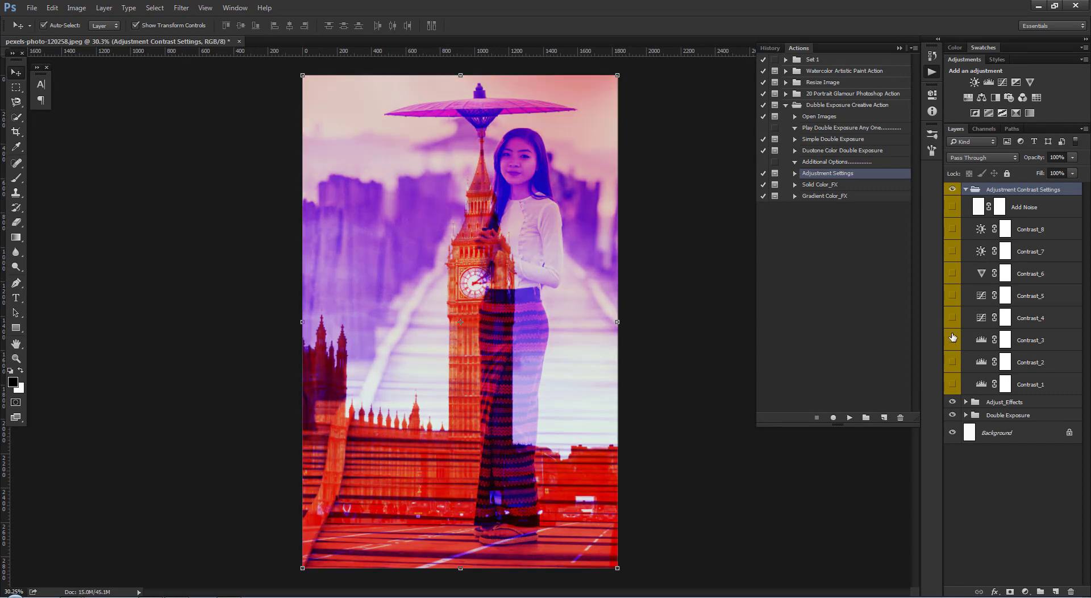
{"action": "left_click", "coordinate": [953, 339]}
{"action": "left_click", "coordinate": [953, 317]}
{"action": "left_click", "coordinate": [953, 317]}
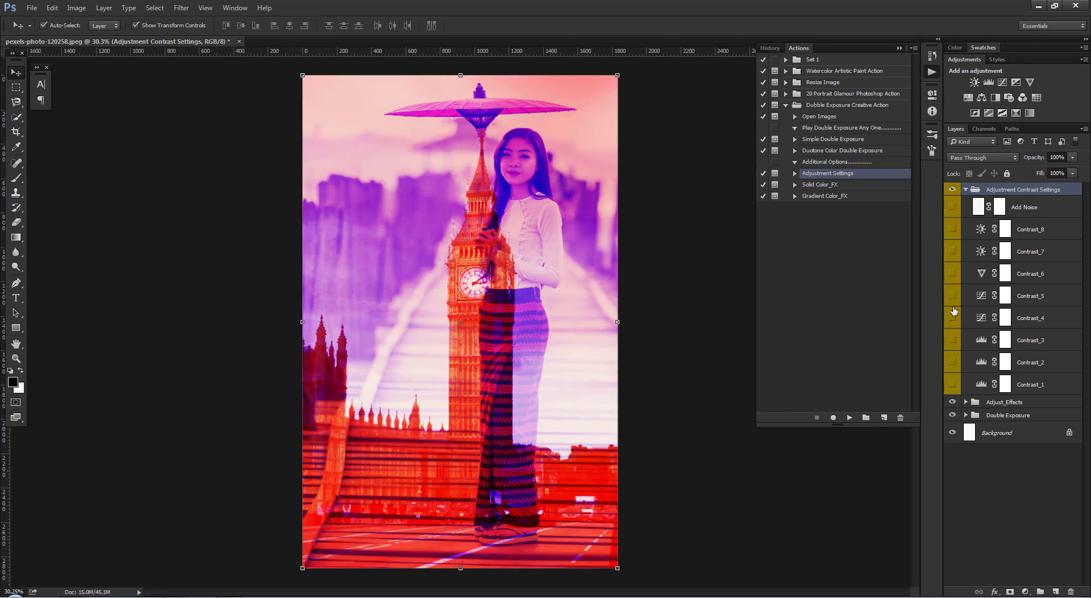
{"action": "left_click", "coordinate": [953, 295]}
{"action": "left_click", "coordinate": [953, 296]}
{"action": "left_click", "coordinate": [953, 274]}
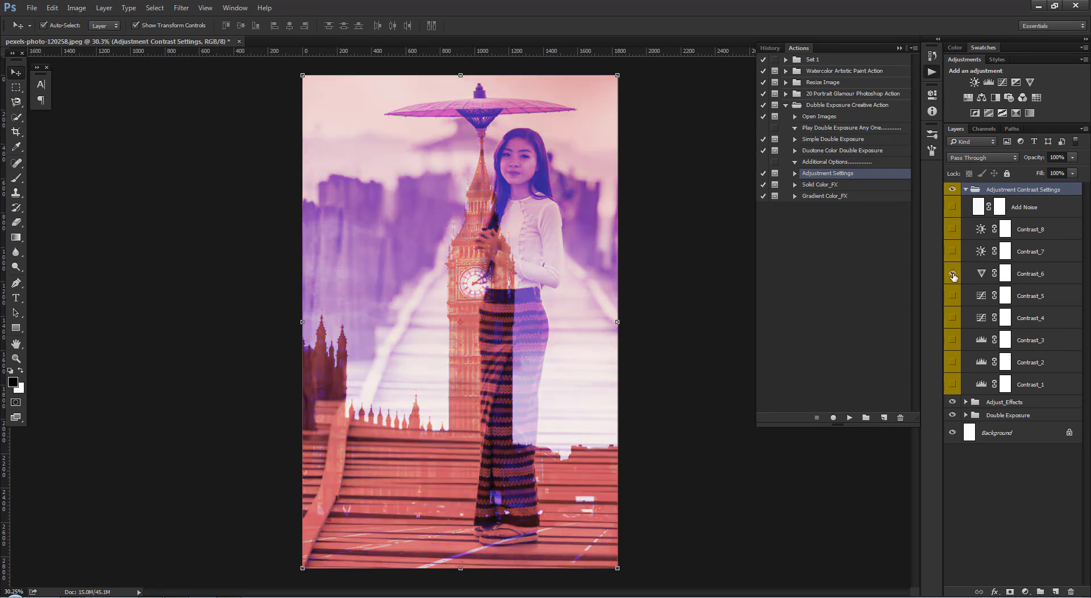
Step: Fold the contrast group and run the Solid Color_FX action
{"action": "left_click", "coordinate": [966, 189]}
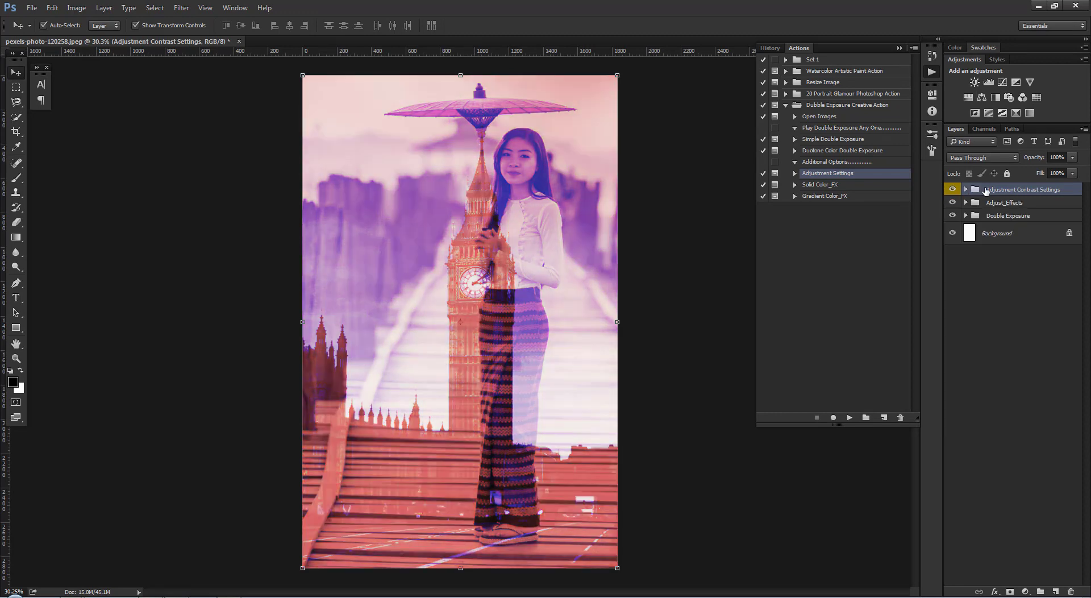
{"action": "left_click", "coordinate": [839, 185]}
{"action": "left_click", "coordinate": [849, 416]}
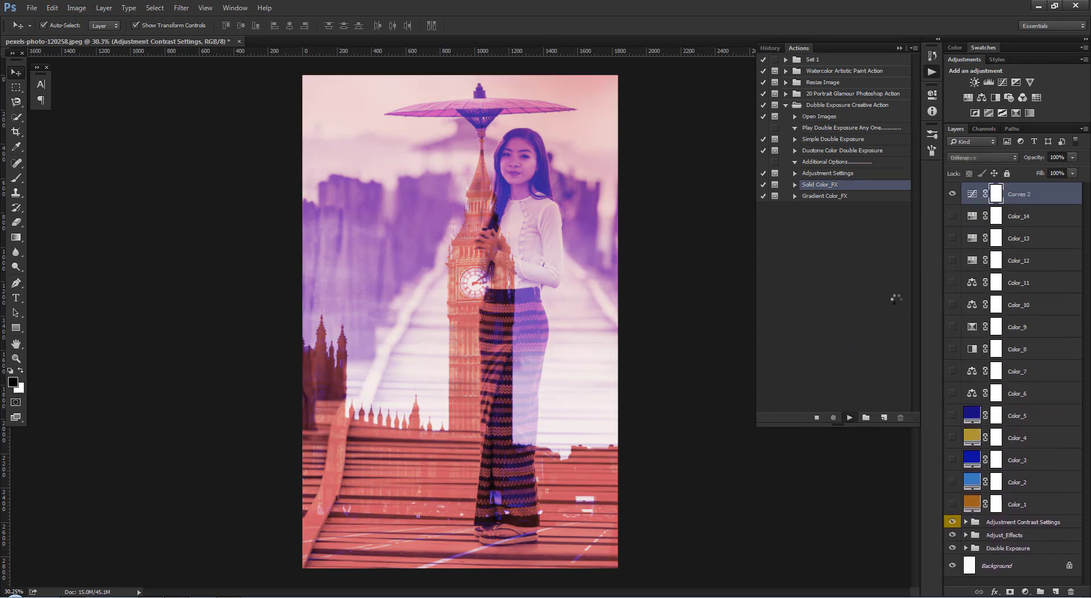
Step: Dismiss the message, then preview the Color_1 through Color_6 solid tints one at a time
{"action": "left_click", "coordinate": [408, 276]}
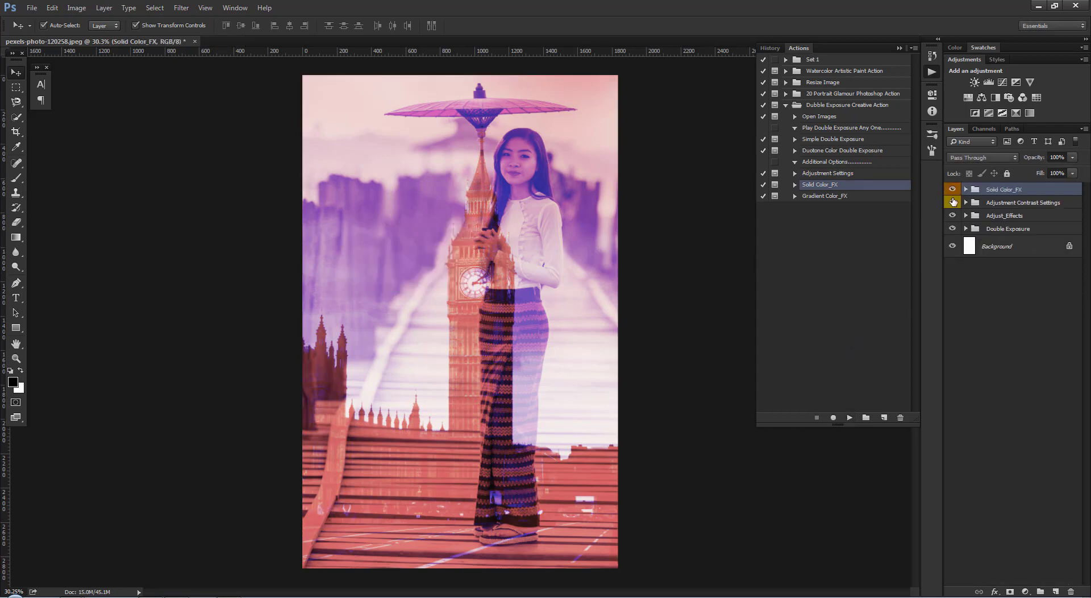
{"action": "left_click", "coordinate": [966, 189]}
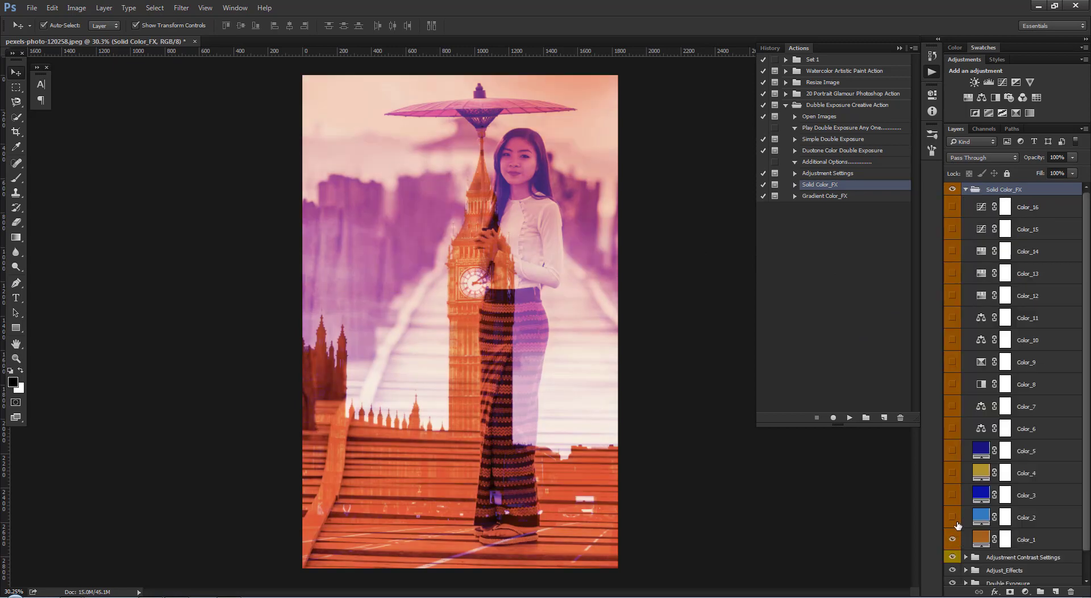
{"action": "left_click", "coordinate": [953, 540]}
{"action": "left_click", "coordinate": [952, 518]}
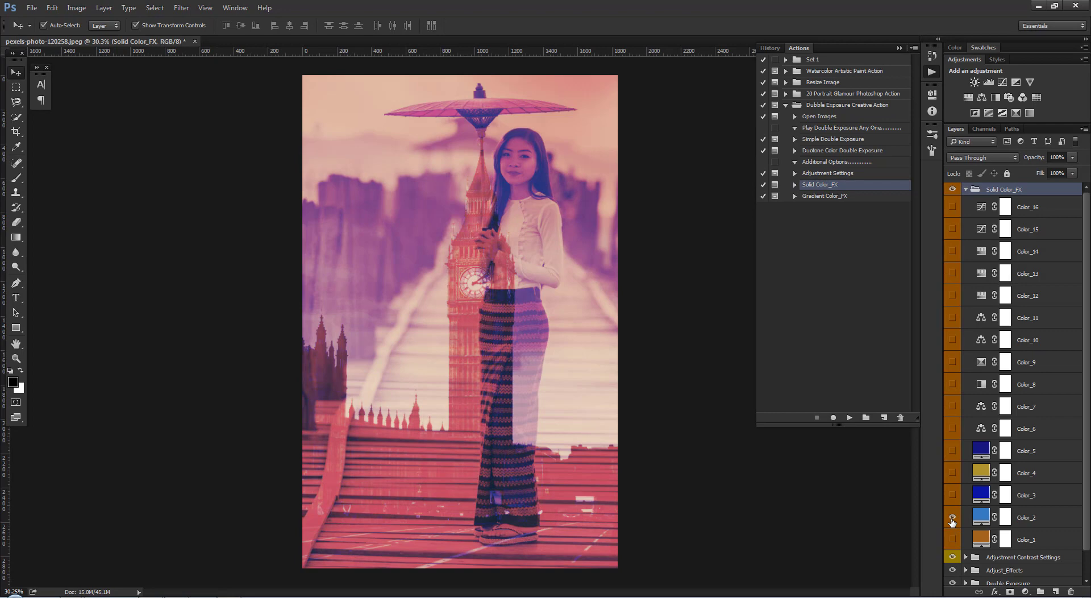
{"action": "left_click", "coordinate": [952, 517]}
{"action": "left_click", "coordinate": [953, 495]}
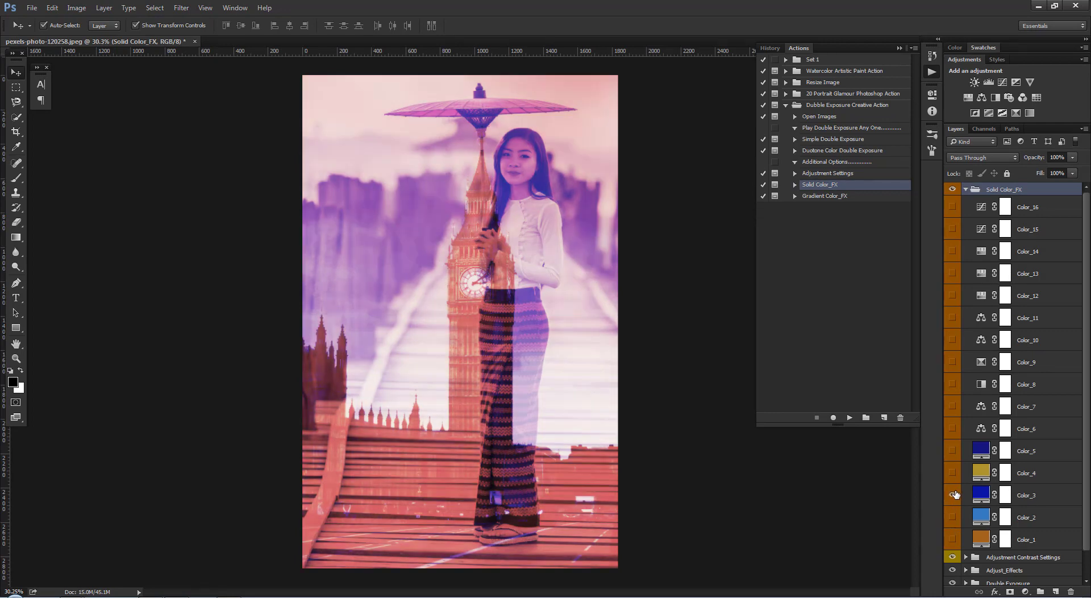
{"action": "left_click", "coordinate": [953, 495]}
{"action": "left_click", "coordinate": [953, 451]}
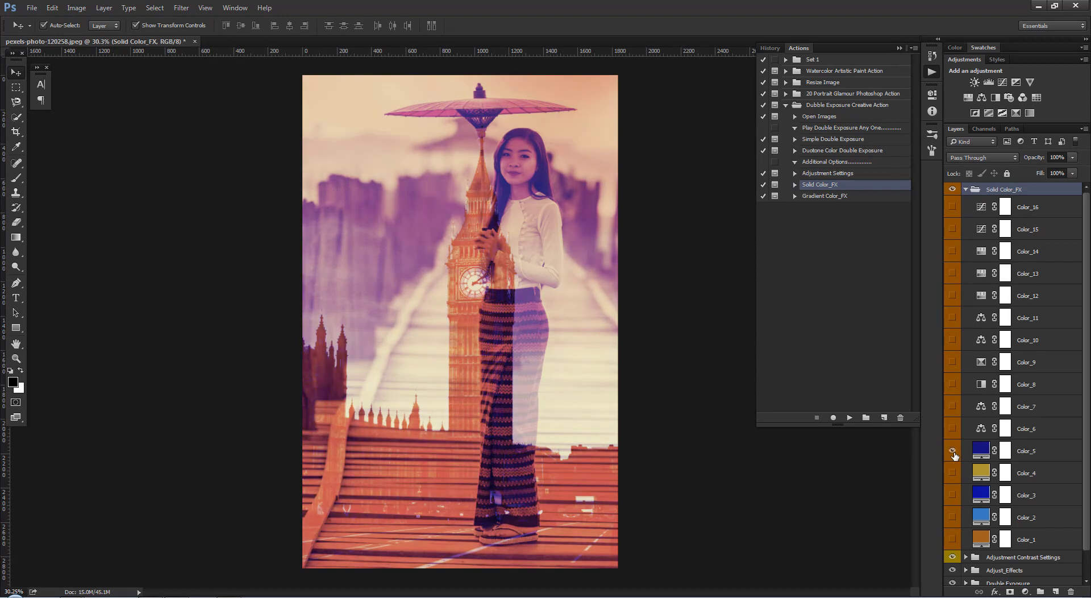
{"action": "left_click", "coordinate": [953, 452]}
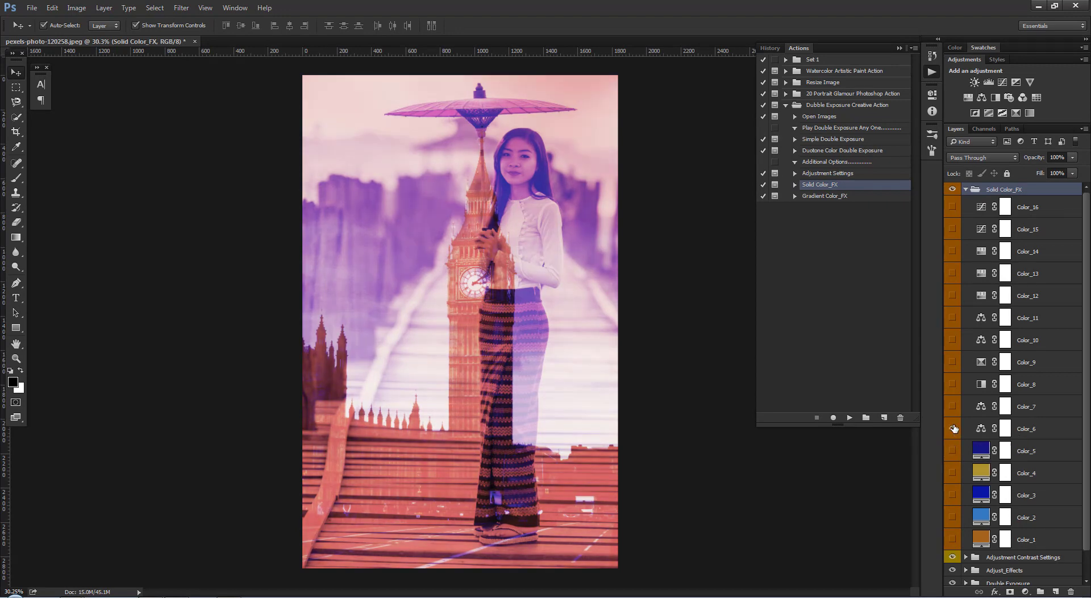
{"action": "left_click", "coordinate": [952, 428]}
{"action": "left_click", "coordinate": [953, 428]}
Step: Preview the Color_8 through Color_12 tints, comparing Color_12 on and off
{"action": "left_click", "coordinate": [953, 384]}
{"action": "left_click", "coordinate": [953, 384]}
{"action": "left_click", "coordinate": [952, 362]}
{"action": "left_click", "coordinate": [954, 362]}
{"action": "left_click", "coordinate": [953, 340]}
{"action": "left_click", "coordinate": [953, 340]}
{"action": "left_click", "coordinate": [951, 317]}
{"action": "left_click", "coordinate": [951, 317]}
{"action": "left_click", "coordinate": [953, 296]}
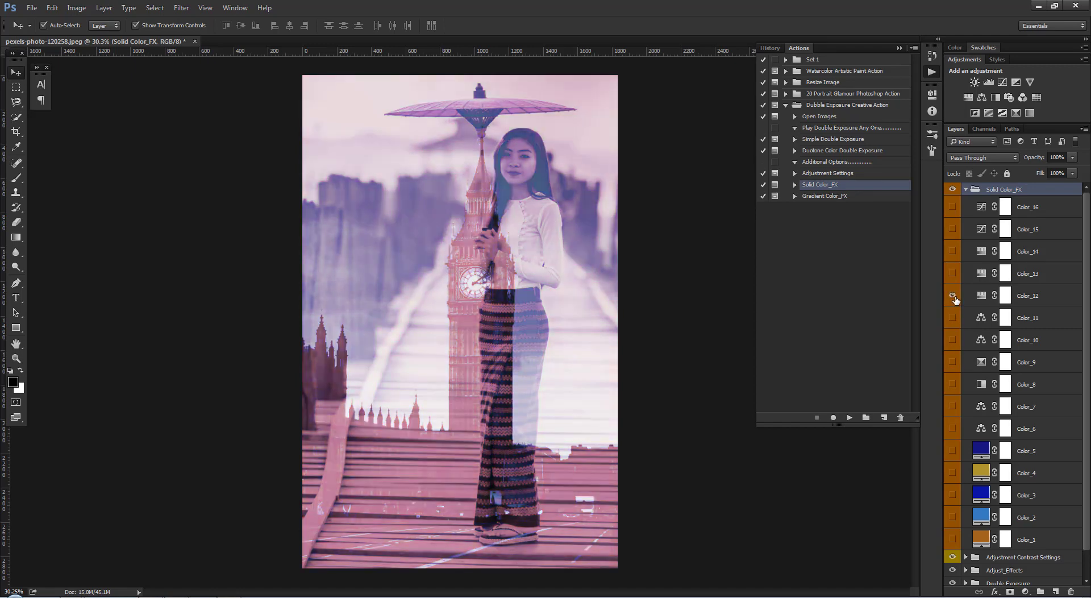
{"action": "left_click", "coordinate": [953, 297]}
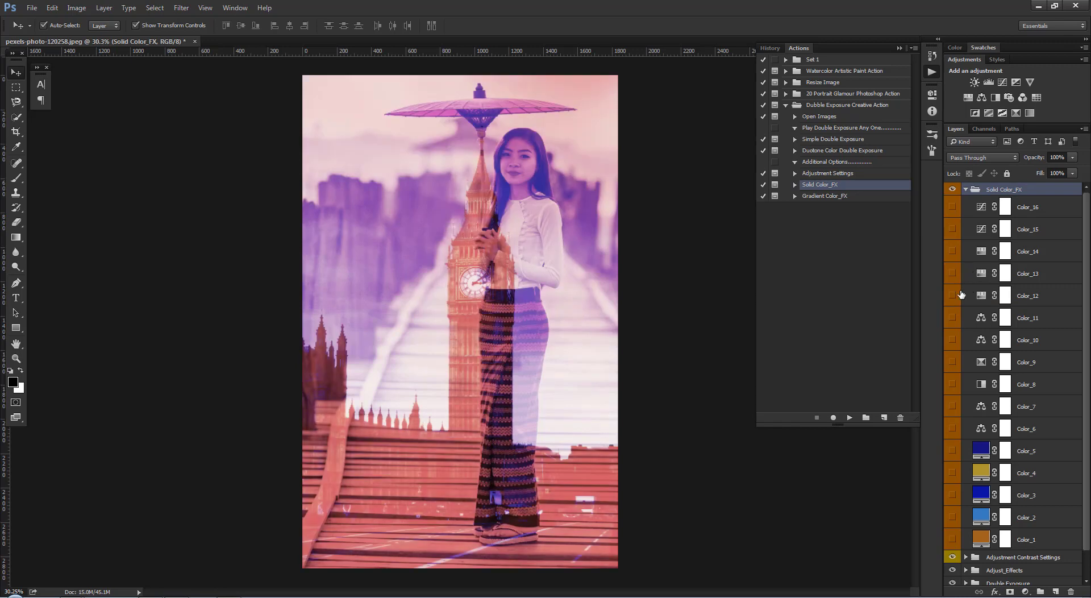
{"action": "left_click", "coordinate": [950, 296]}
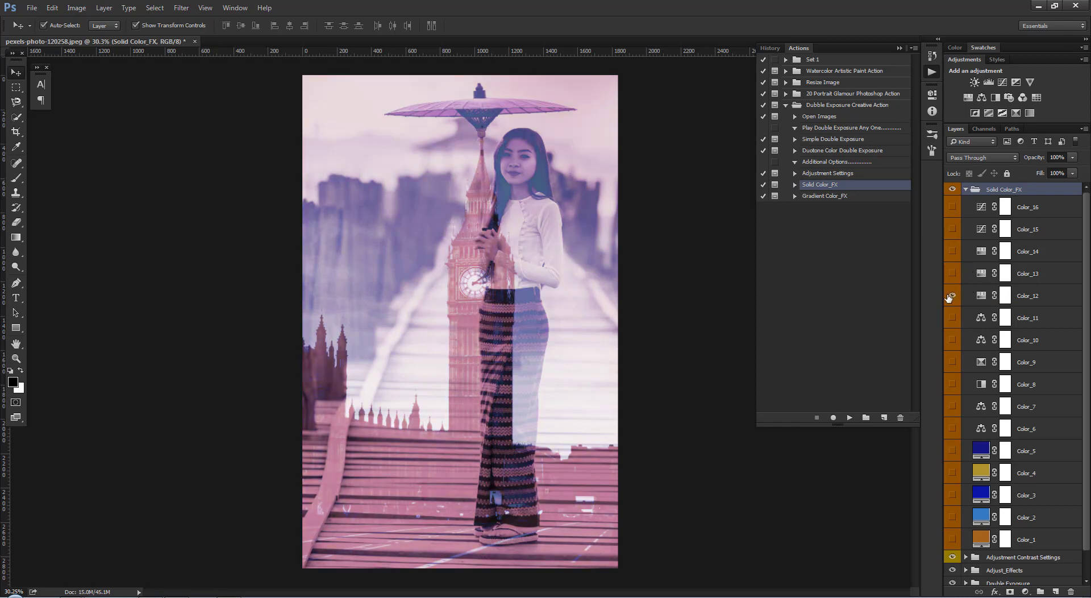
{"action": "left_click", "coordinate": [951, 296]}
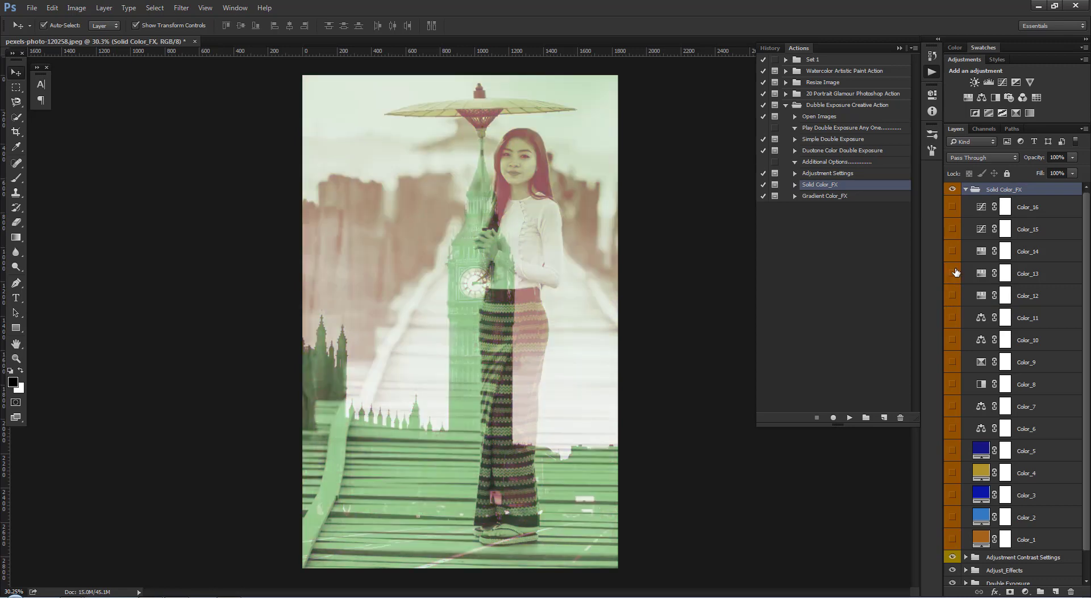
Step: Preview Color_13 to Color_16 tints, fold the group and select Gradient Color_FX
{"action": "left_click", "coordinate": [952, 274]}
{"action": "left_click", "coordinate": [952, 251]}
{"action": "left_click", "coordinate": [953, 251]}
{"action": "left_click", "coordinate": [952, 229]}
{"action": "left_click", "coordinate": [952, 229]}
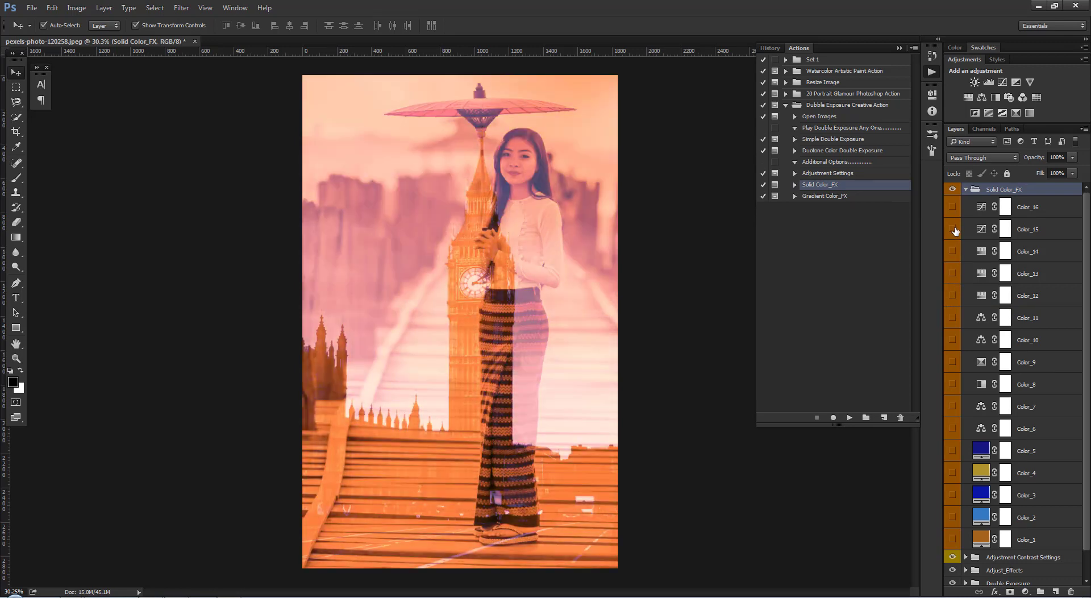
{"action": "left_click", "coordinate": [952, 206]}
{"action": "left_click", "coordinate": [952, 207]}
{"action": "left_click", "coordinate": [965, 190]}
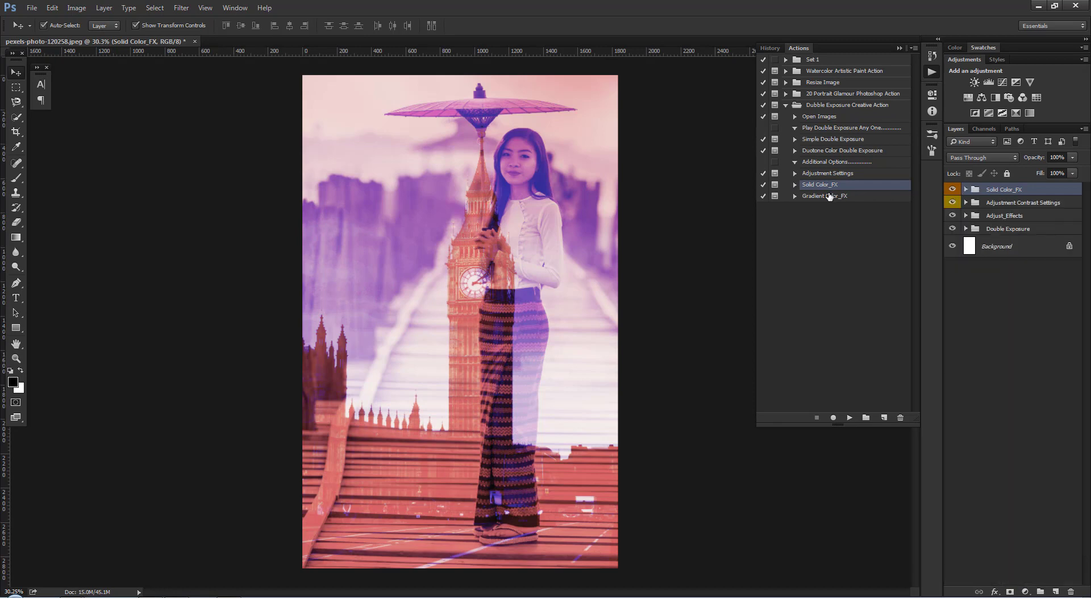
{"action": "left_click", "coordinate": [825, 196]}
Step: Run the Gradient Color_FX action and dismiss its work done message
{"action": "left_click", "coordinate": [849, 417]}
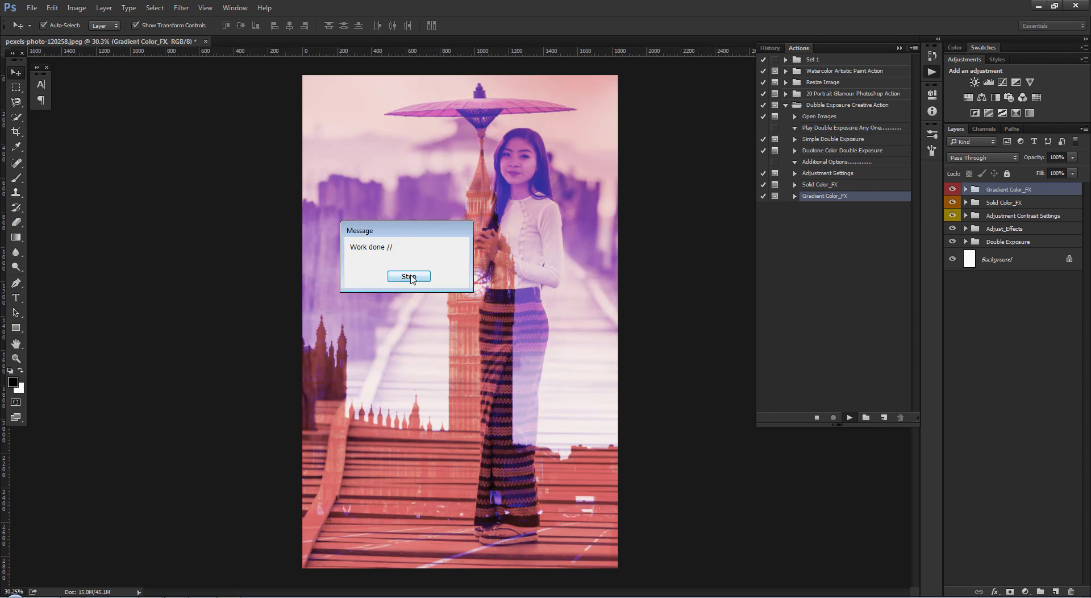
{"action": "left_click", "coordinate": [410, 277]}
{"action": "left_click", "coordinate": [965, 189]}
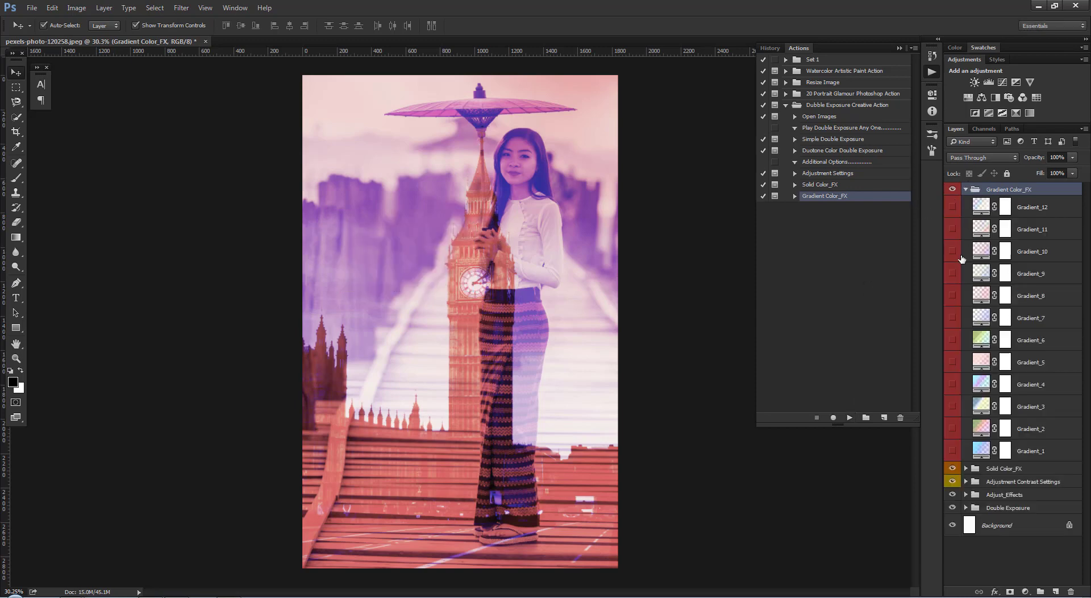
Step: Compare Gradient_12, _11, _10 and _9 tints, leaving Gradient_9 showing, and fold the group
{"action": "left_click", "coordinate": [952, 229]}
{"action": "left_click", "coordinate": [952, 207]}
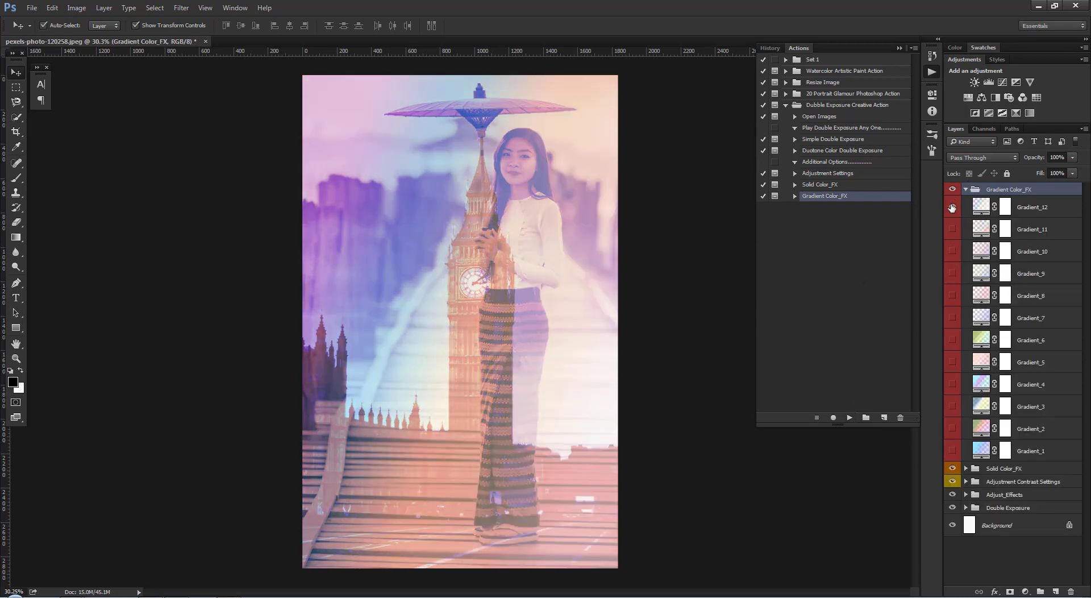
{"action": "left_click", "coordinate": [953, 229]}
{"action": "left_click", "coordinate": [953, 247]}
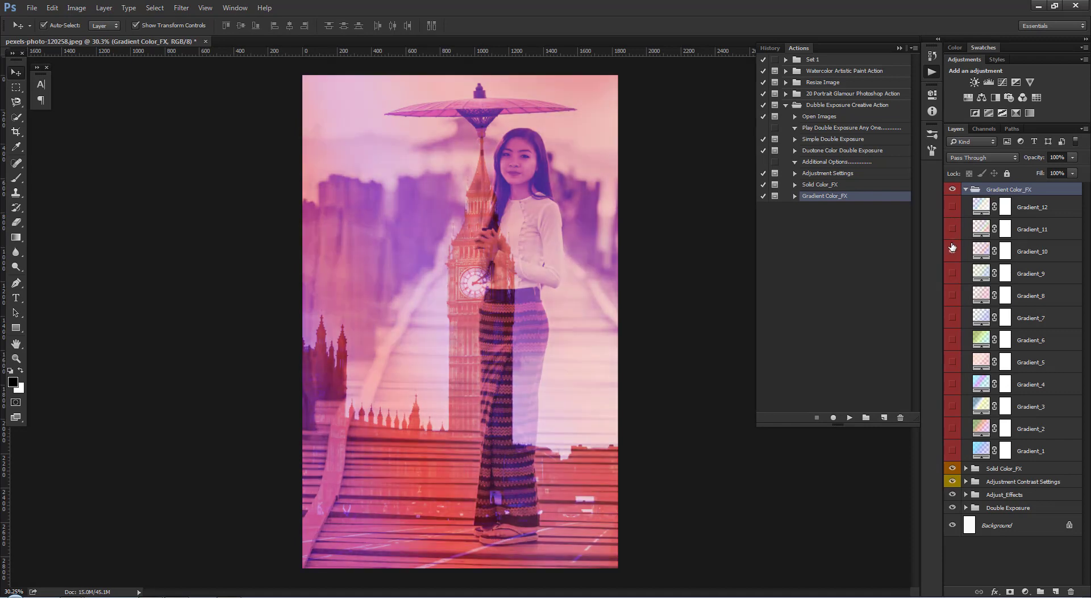
{"action": "left_click", "coordinate": [952, 250]}
{"action": "left_click", "coordinate": [952, 274]}
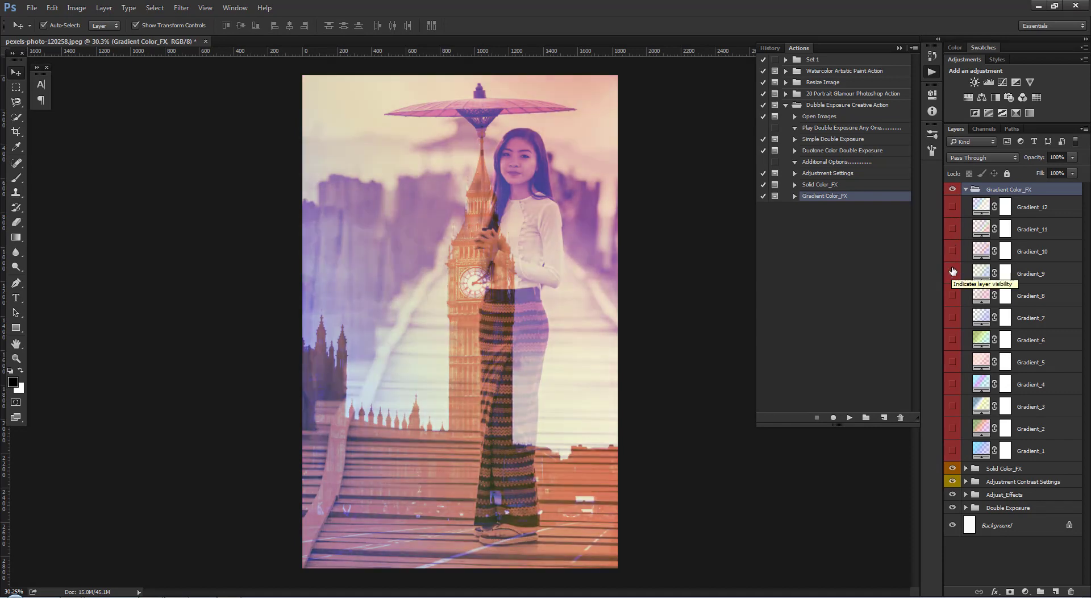
{"action": "left_click", "coordinate": [965, 189]}
Step: Reopen Solid Color_FX and preview the Color_15 through Color_10 tints
{"action": "left_click", "coordinate": [965, 203]}
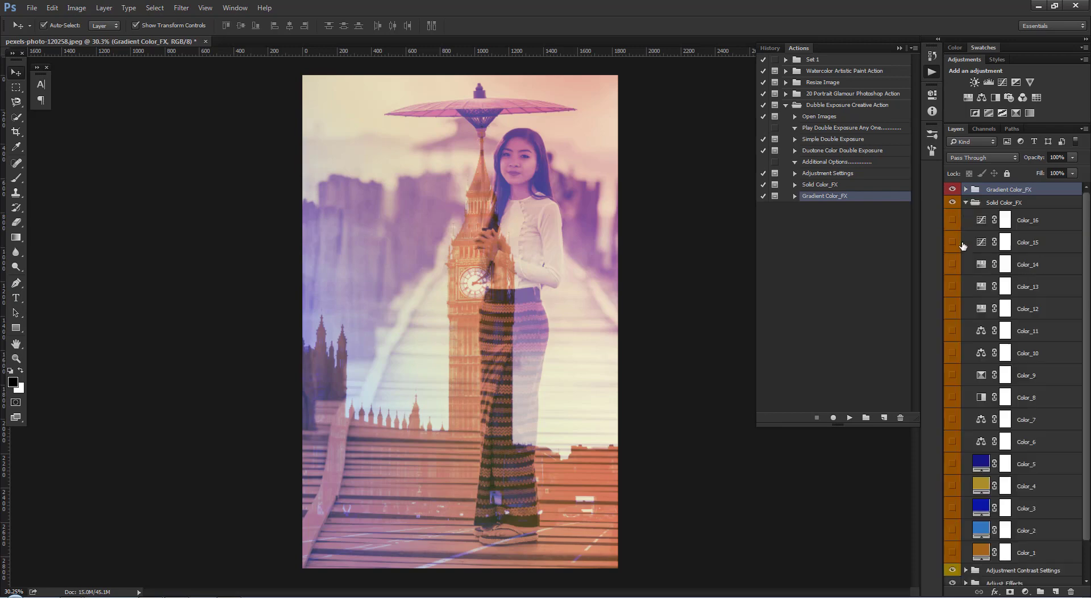
{"action": "left_click", "coordinate": [953, 265]}
{"action": "left_click", "coordinate": [952, 264]}
{"action": "left_click", "coordinate": [952, 242]}
{"action": "left_click", "coordinate": [952, 242]}
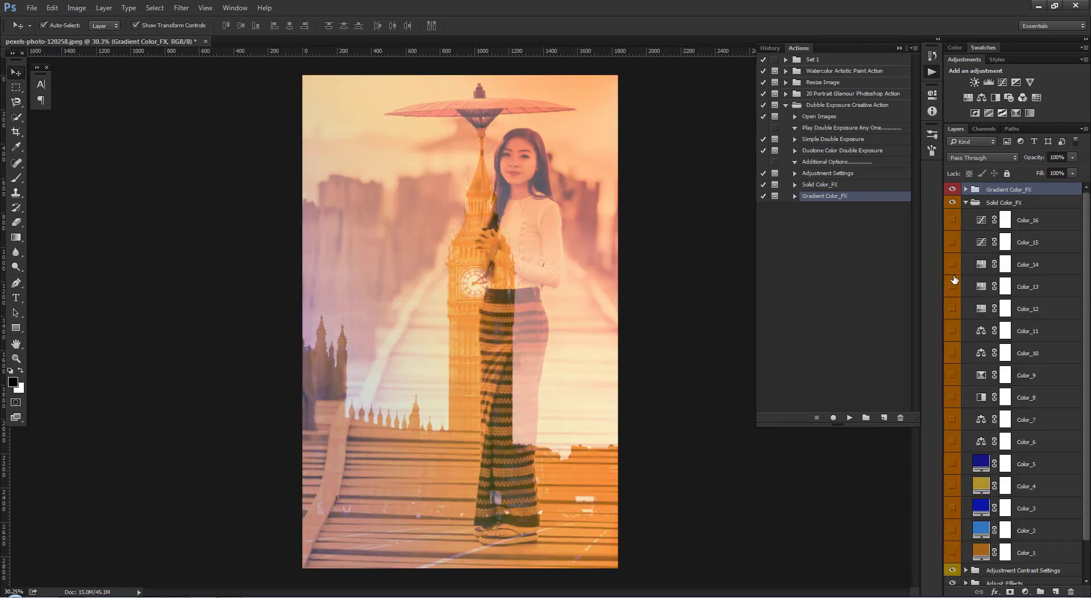
{"action": "left_click", "coordinate": [952, 287]}
{"action": "left_click", "coordinate": [952, 287]}
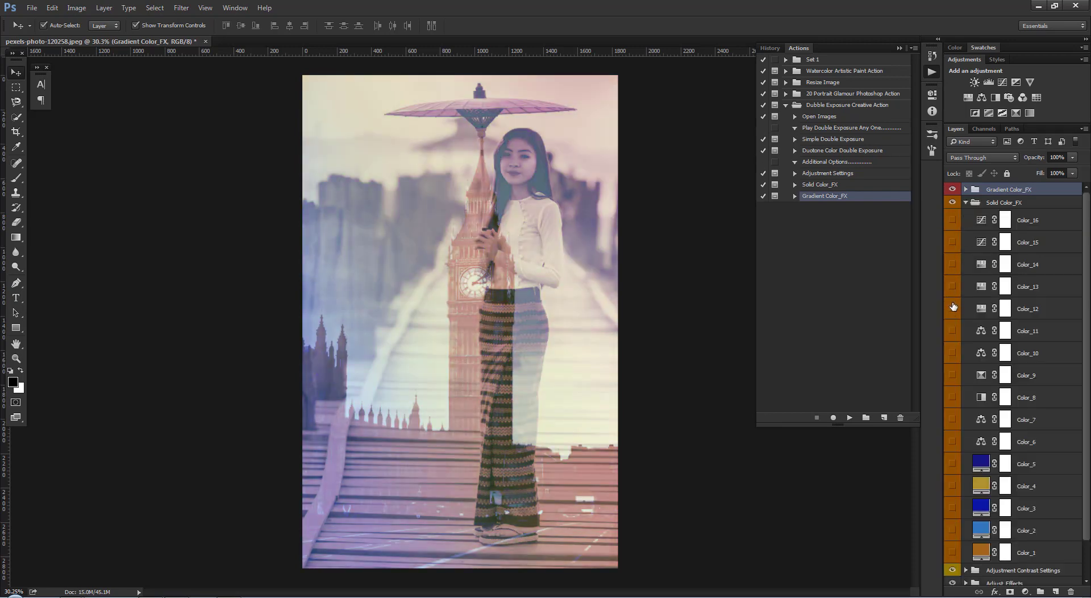
{"action": "left_click", "coordinate": [952, 330]}
{"action": "left_click", "coordinate": [952, 330]}
{"action": "left_click", "coordinate": [952, 353]}
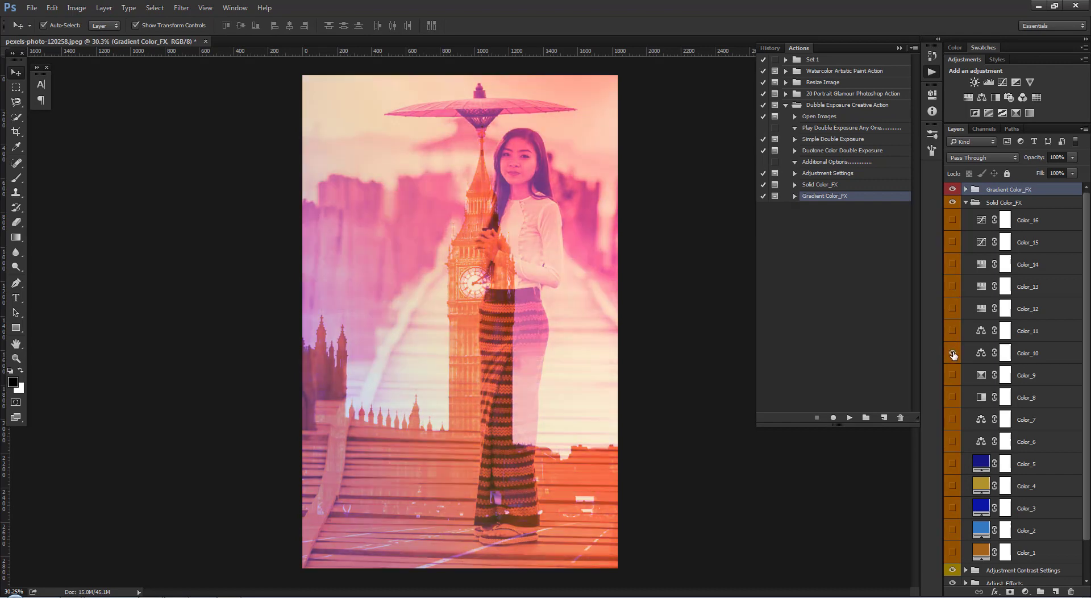
{"action": "left_click", "coordinate": [953, 353]}
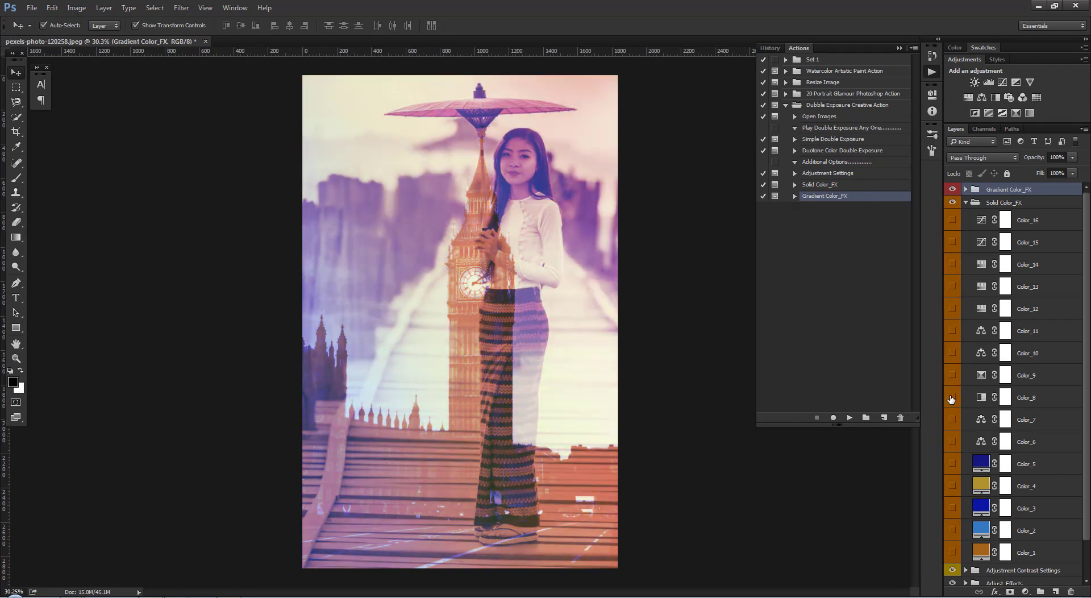
Step: Preview Color_8 down to Color_1, including golden Color_4, then fold the group
{"action": "left_click", "coordinate": [952, 397]}
{"action": "left_click", "coordinate": [952, 397]}
{"action": "left_click", "coordinate": [953, 441]}
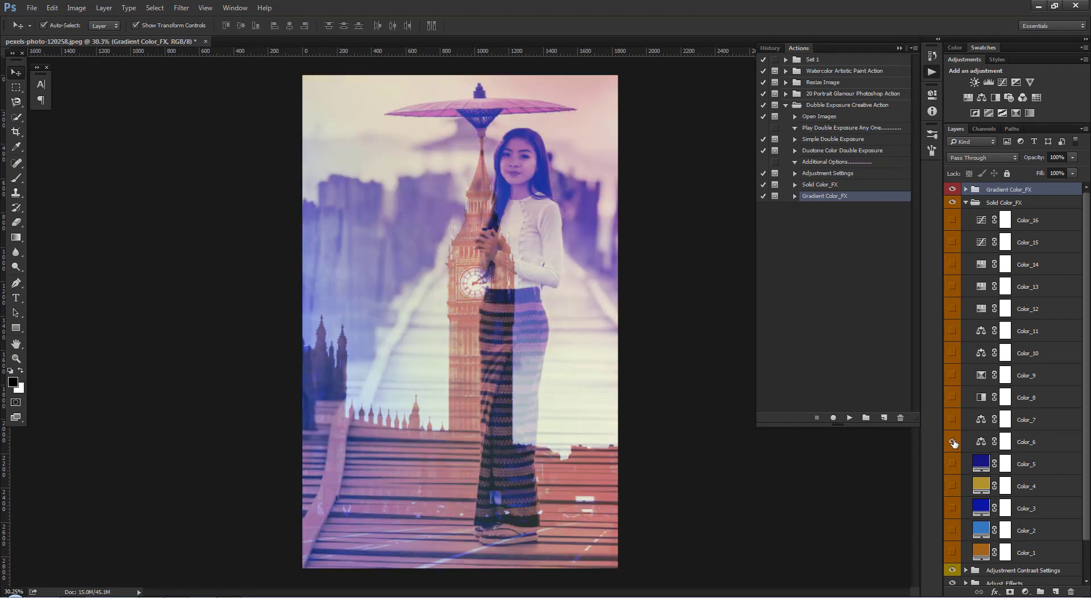
{"action": "left_click", "coordinate": [953, 441]}
{"action": "left_click", "coordinate": [953, 463]}
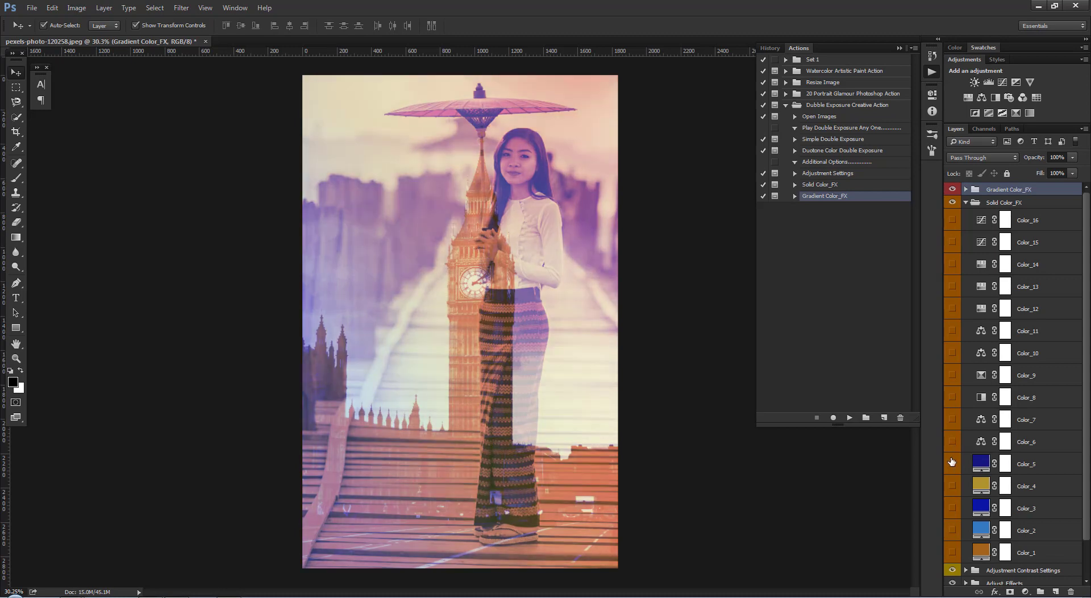
{"action": "left_click", "coordinate": [952, 464]}
{"action": "left_click", "coordinate": [952, 486]}
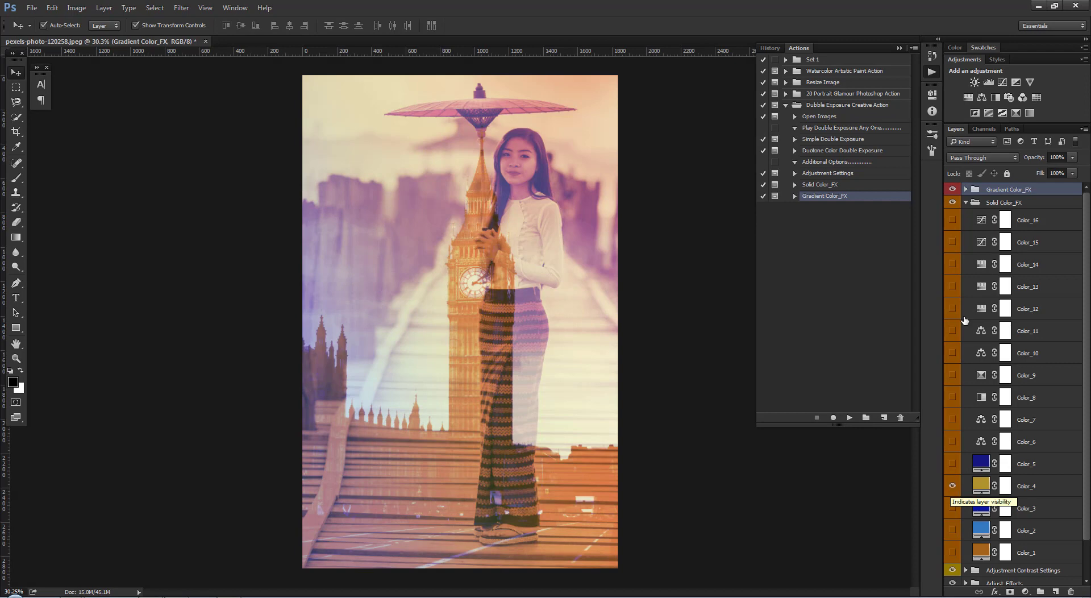
{"action": "left_click", "coordinate": [953, 486]}
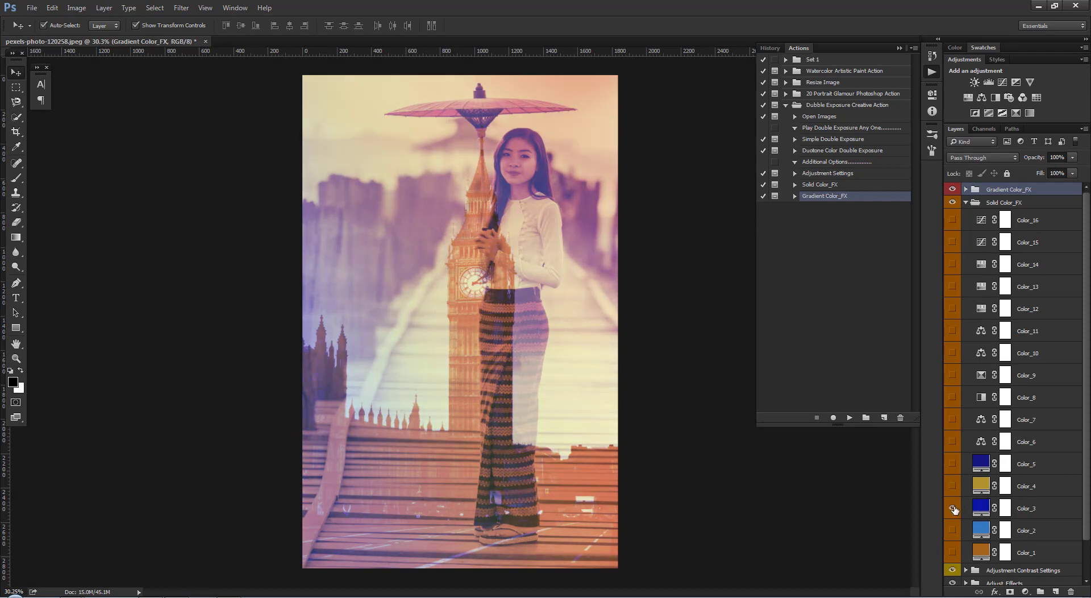
{"action": "left_click", "coordinate": [953, 530]}
{"action": "left_click", "coordinate": [953, 531]}
{"action": "left_click", "coordinate": [953, 550]}
{"action": "left_click", "coordinate": [953, 550]}
{"action": "left_click", "coordinate": [965, 202]}
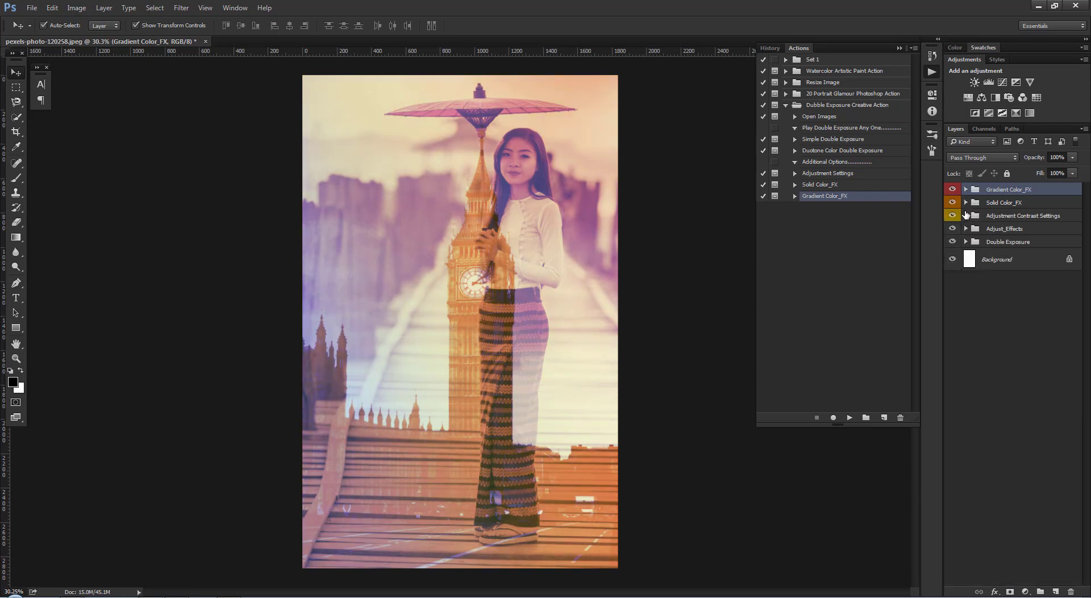
Step: Try Contrast_7, _8, _4, _3 and Add Noise, keeping Contrast_6 on before folding the group
{"action": "left_click", "coordinate": [966, 215]}
{"action": "left_click", "coordinate": [953, 277]}
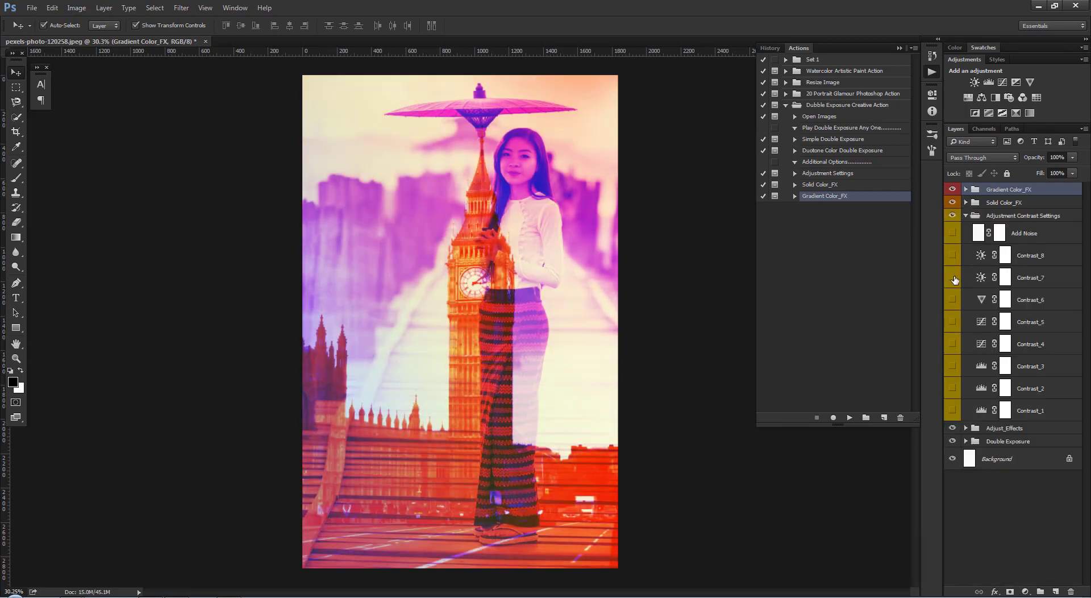
{"action": "left_click", "coordinate": [955, 279]}
{"action": "left_click", "coordinate": [953, 255]}
{"action": "left_click", "coordinate": [953, 233]}
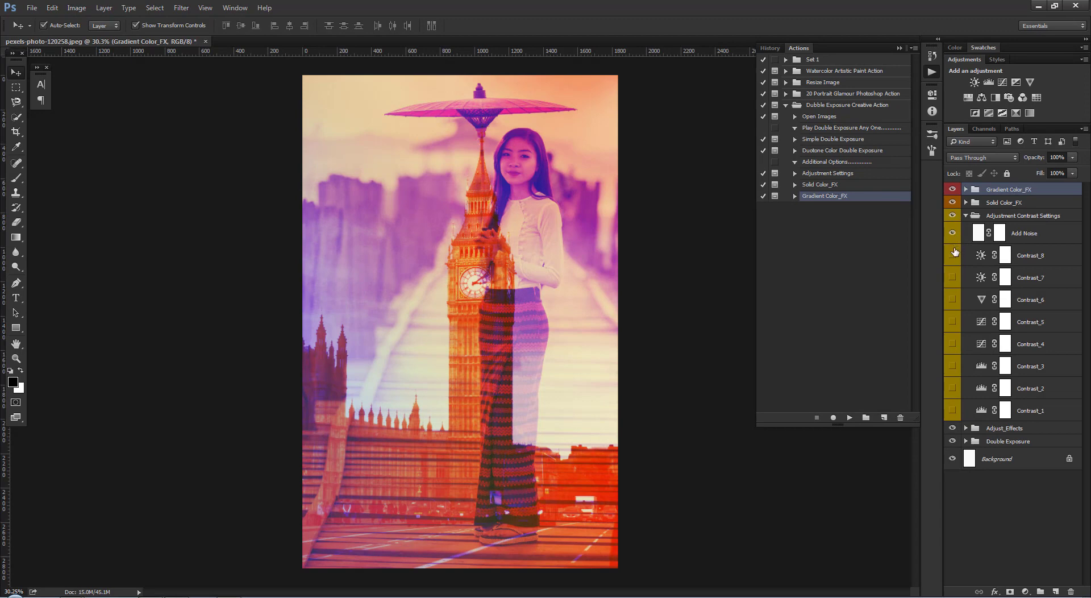
{"action": "left_click", "coordinate": [953, 245]}
{"action": "left_click", "coordinate": [952, 344]}
{"action": "left_click", "coordinate": [953, 344]}
{"action": "left_click", "coordinate": [951, 388]}
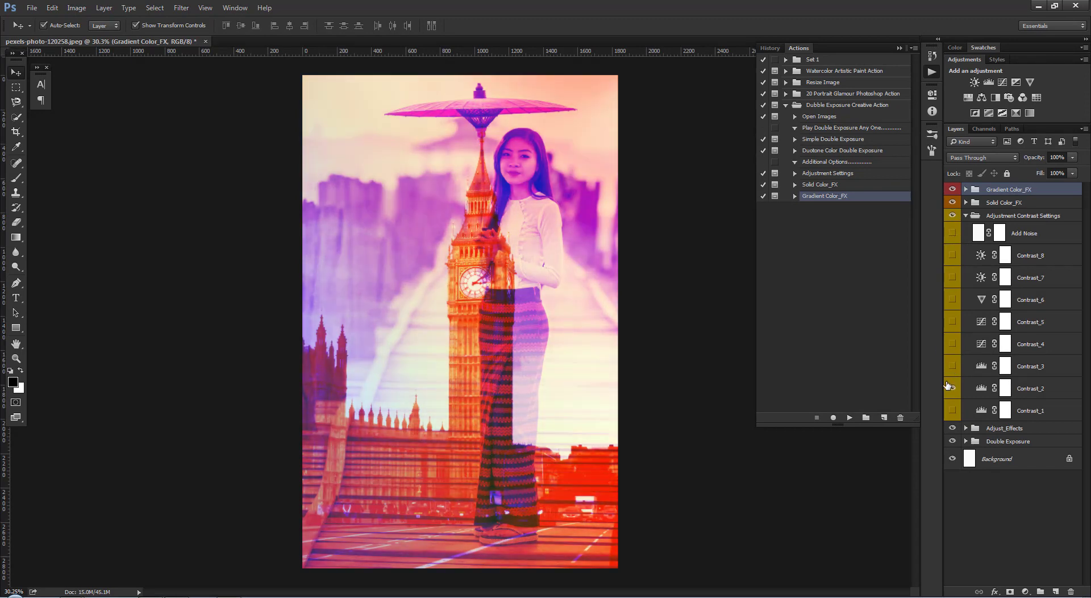
{"action": "left_click", "coordinate": [951, 388]}
{"action": "left_click", "coordinate": [953, 299]}
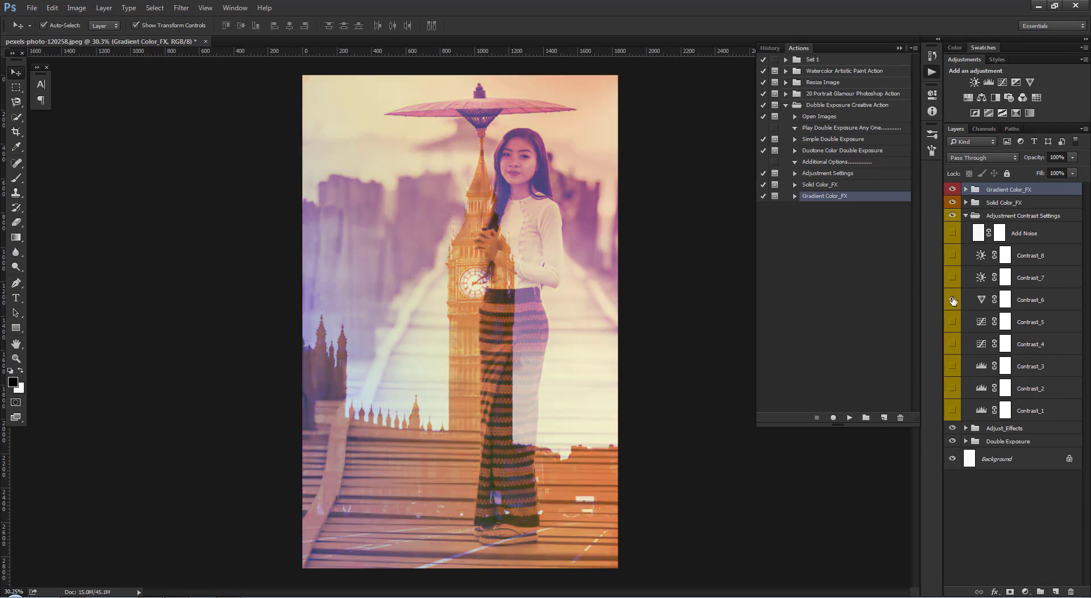
{"action": "left_click", "coordinate": [966, 215]}
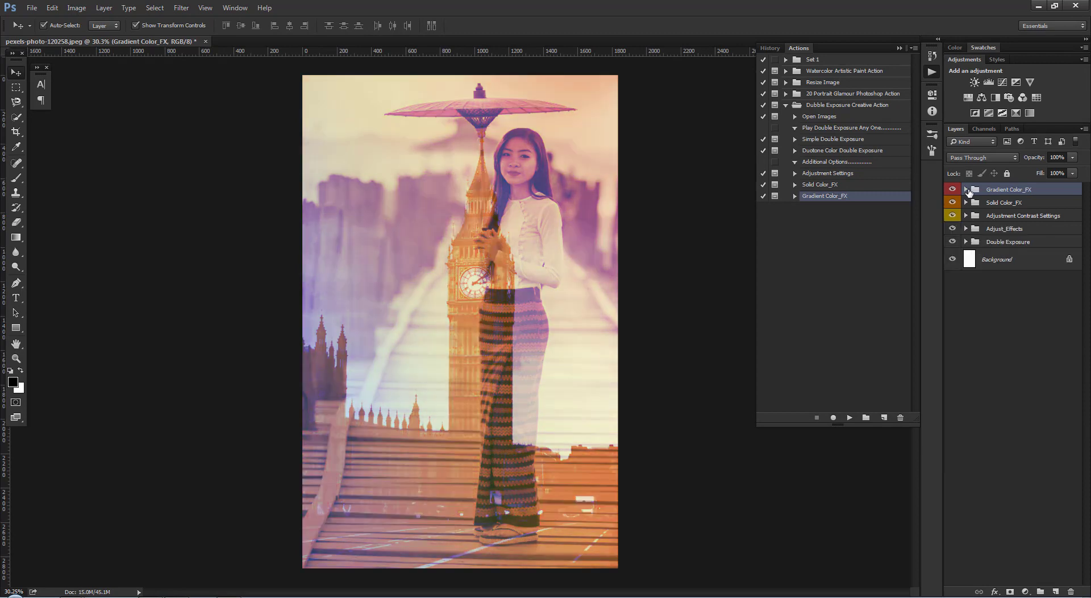
Step: Preview the Gradient_9 down to Gradient_1 tints one at a time
{"action": "left_click", "coordinate": [966, 189]}
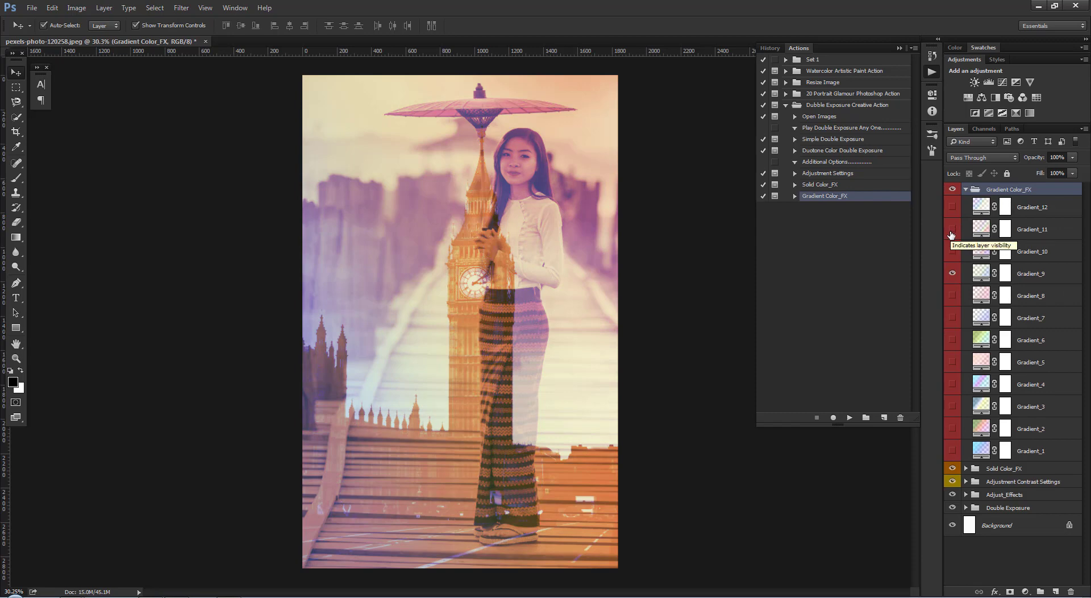
{"action": "left_click", "coordinate": [952, 273]}
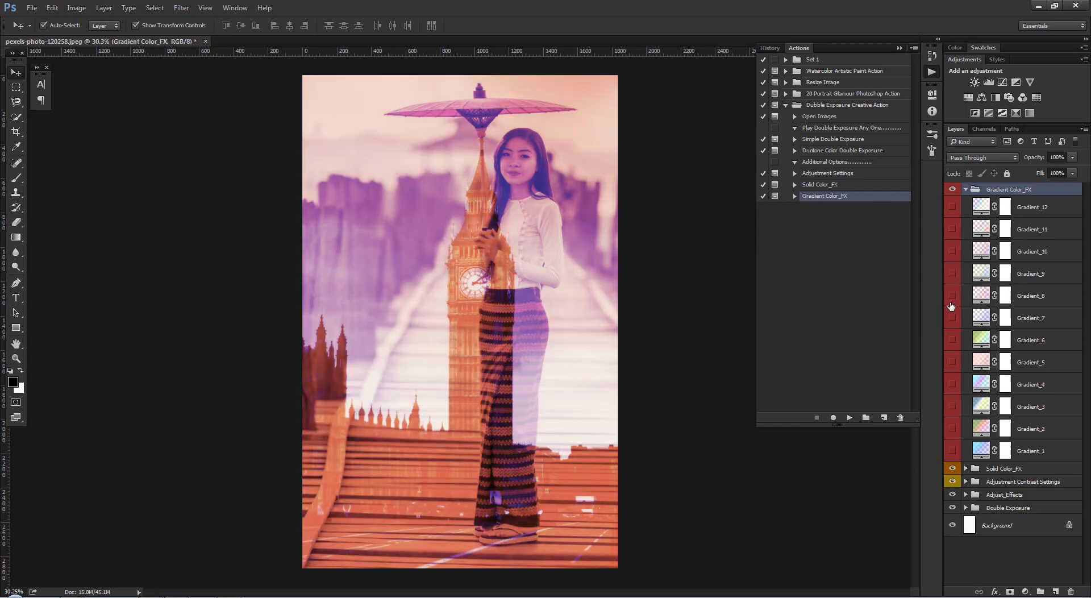
{"action": "left_click", "coordinate": [952, 318]}
{"action": "left_click", "coordinate": [952, 340]}
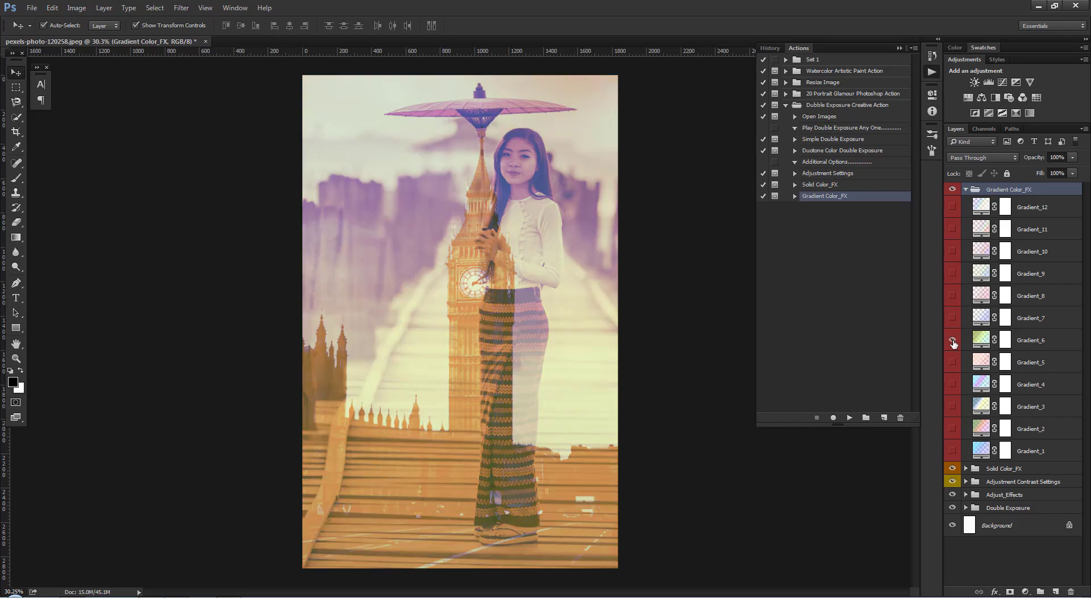
{"action": "left_click", "coordinate": [952, 340]}
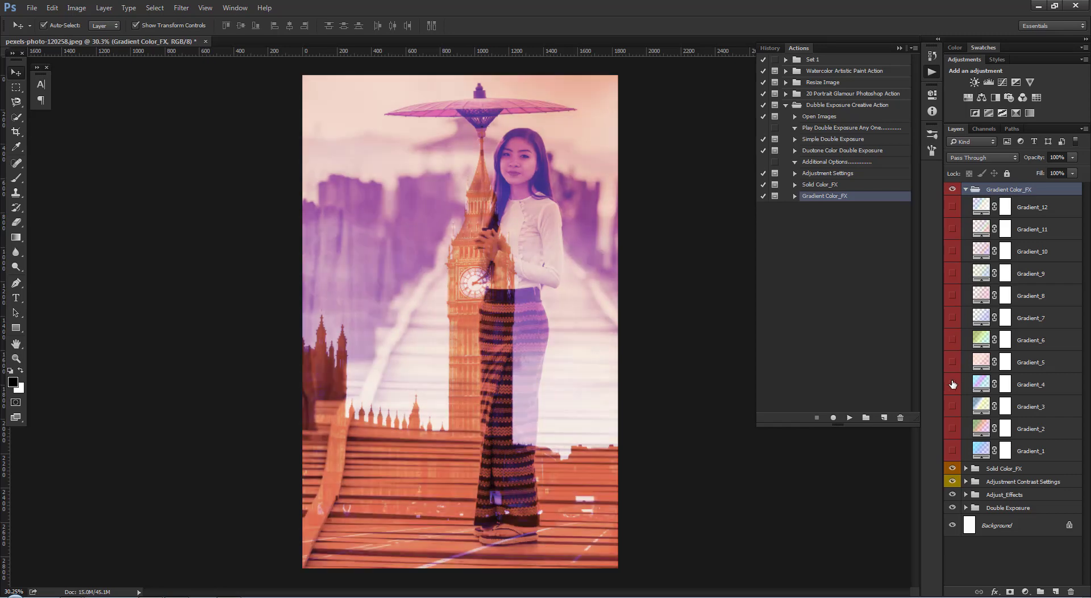
{"action": "left_click", "coordinate": [952, 384]}
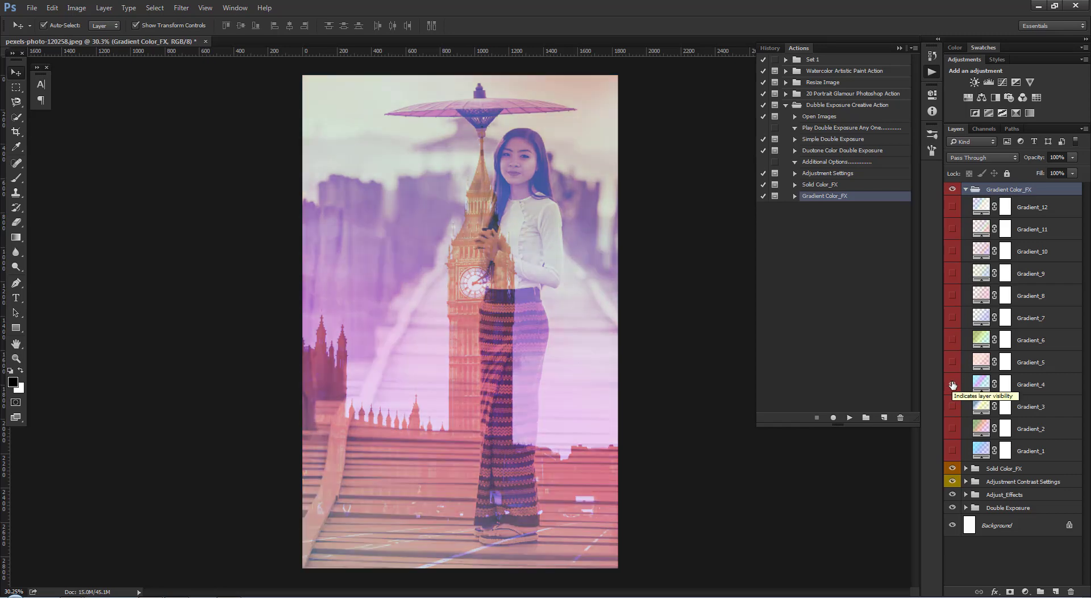
{"action": "left_click", "coordinate": [952, 384]}
{"action": "left_click", "coordinate": [953, 406]}
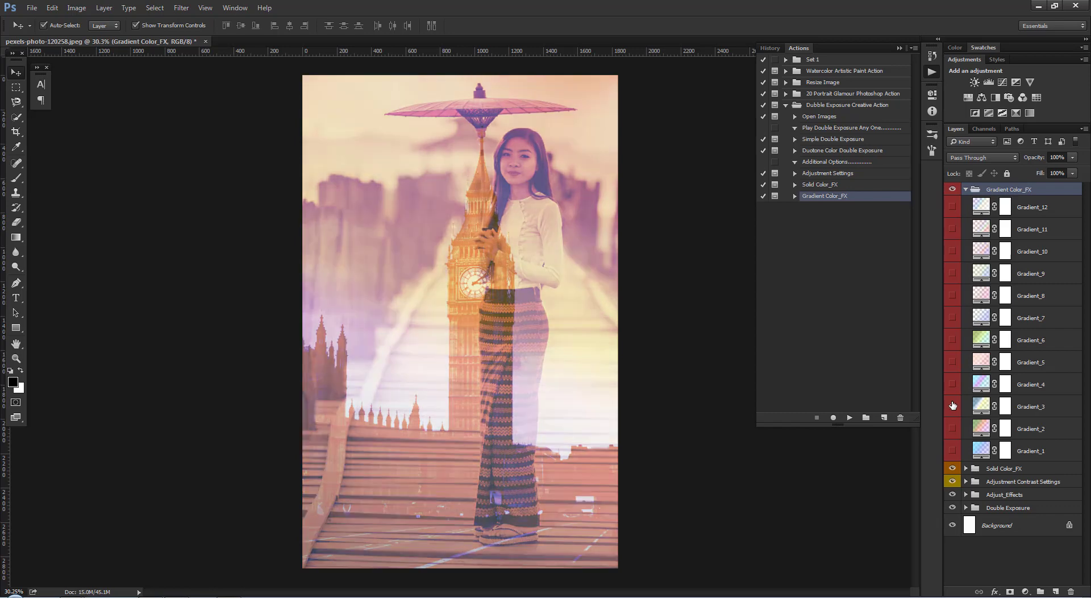
{"action": "left_click", "coordinate": [952, 406]}
{"action": "left_click", "coordinate": [953, 428]}
{"action": "left_click", "coordinate": [953, 428]}
{"action": "left_click", "coordinate": [952, 451]}
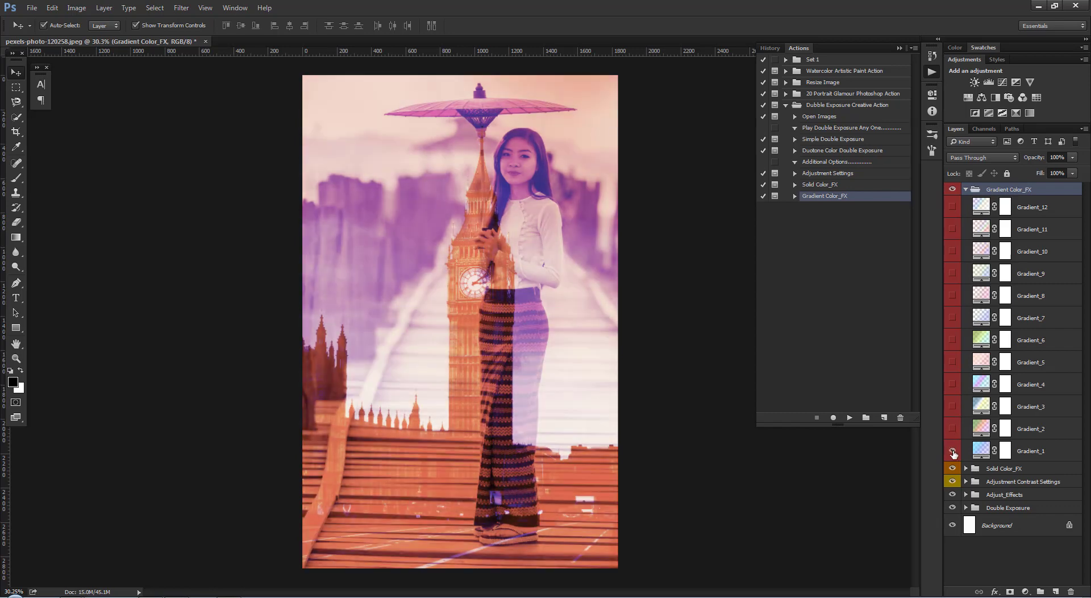
{"action": "left_click", "coordinate": [952, 451]}
Step: Compare the image with and without Gradient_12, leave it on and fold the group
{"action": "left_click", "coordinate": [953, 208]}
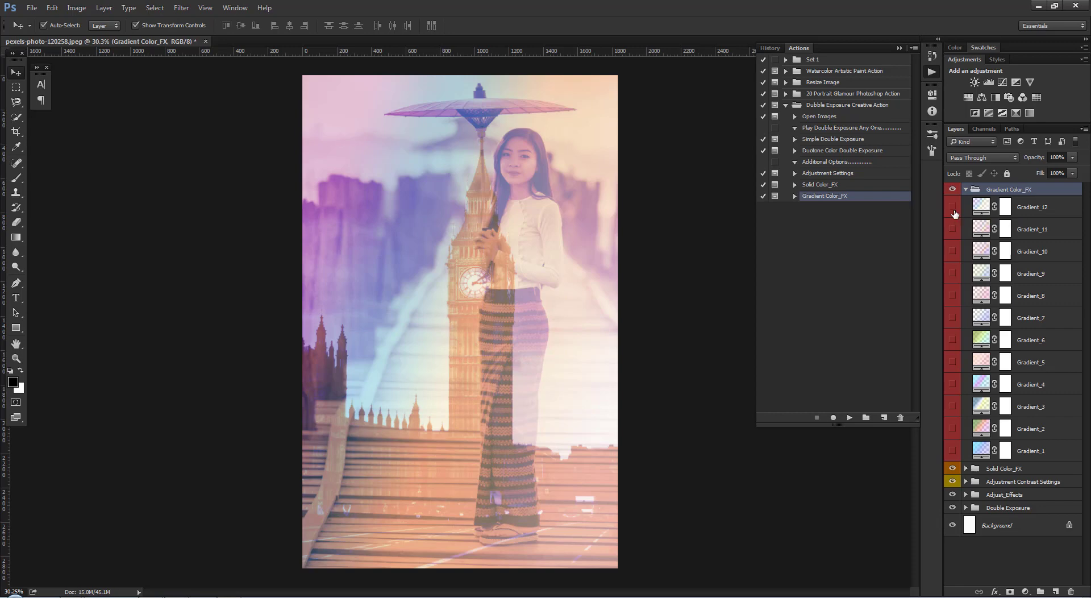
{"action": "left_click", "coordinate": [951, 208]}
{"action": "left_click", "coordinate": [950, 208]}
{"action": "left_click", "coordinate": [949, 208]}
{"action": "left_click", "coordinate": [949, 208]}
{"action": "left_click", "coordinate": [966, 190]}
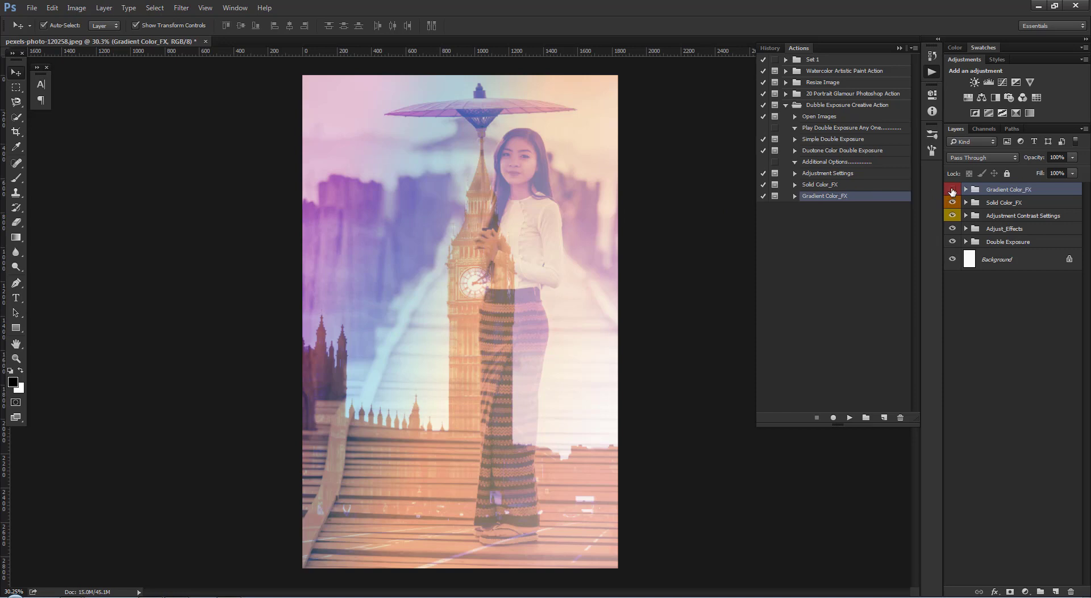
Step: Hide all effect groups and close pexels-photo-120258.jpeg without saving
{"action": "left_click_drag", "start_coordinate": [952, 192], "coordinate": [956, 242]}
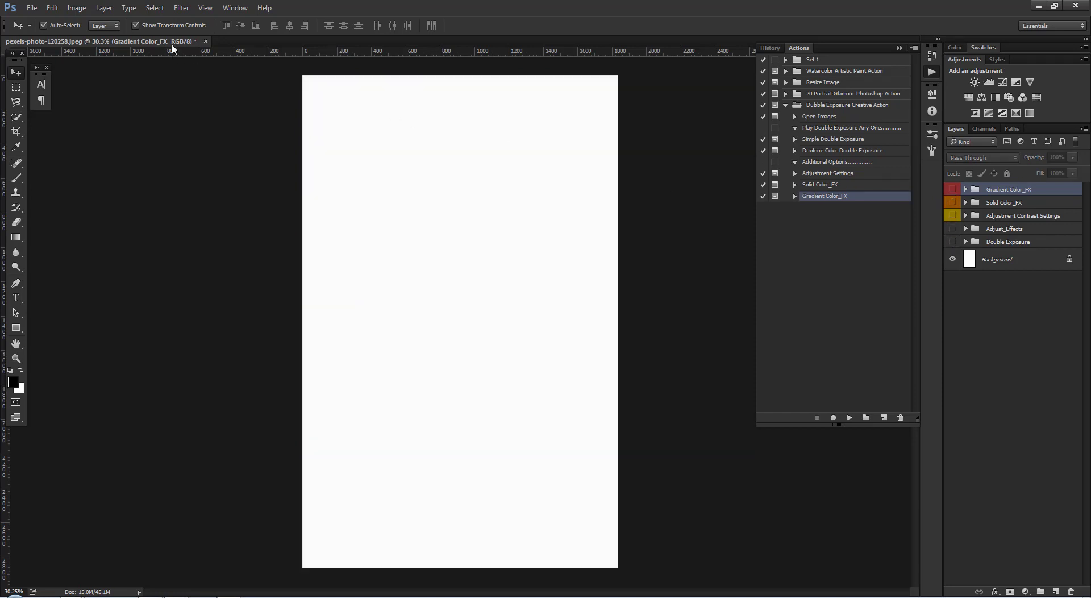
{"action": "left_click", "coordinate": [205, 42]}
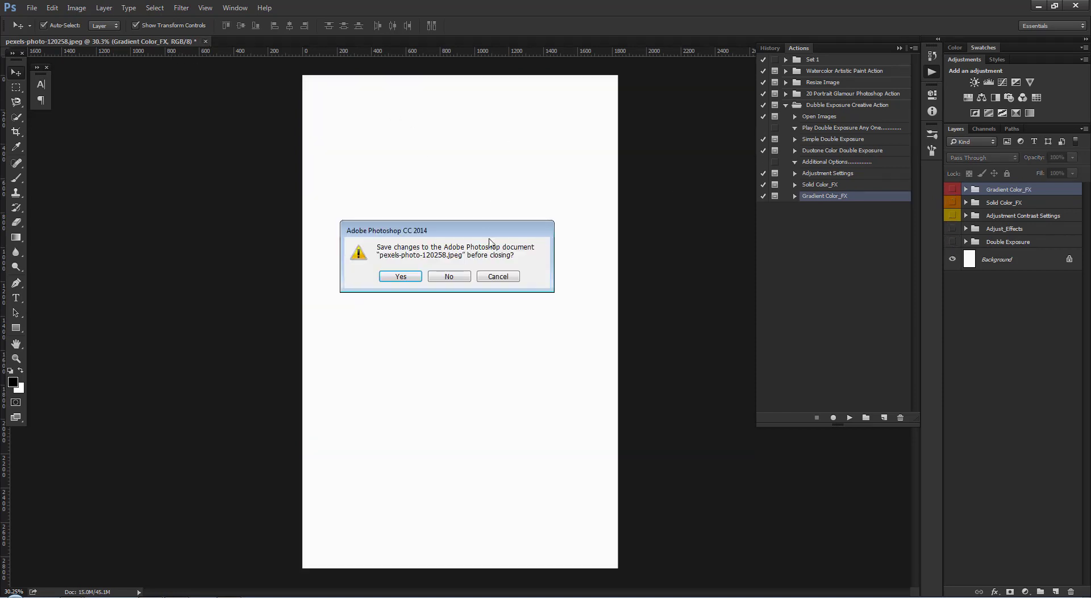
{"action": "left_click", "coordinate": [453, 277]}
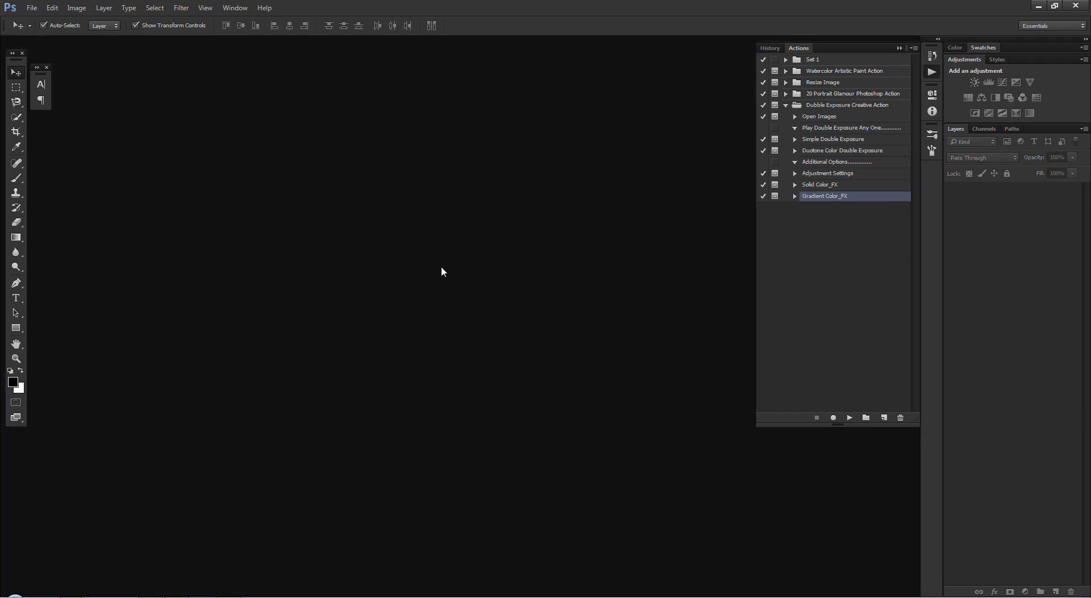
{"action": "left_click", "coordinate": [899, 48]}
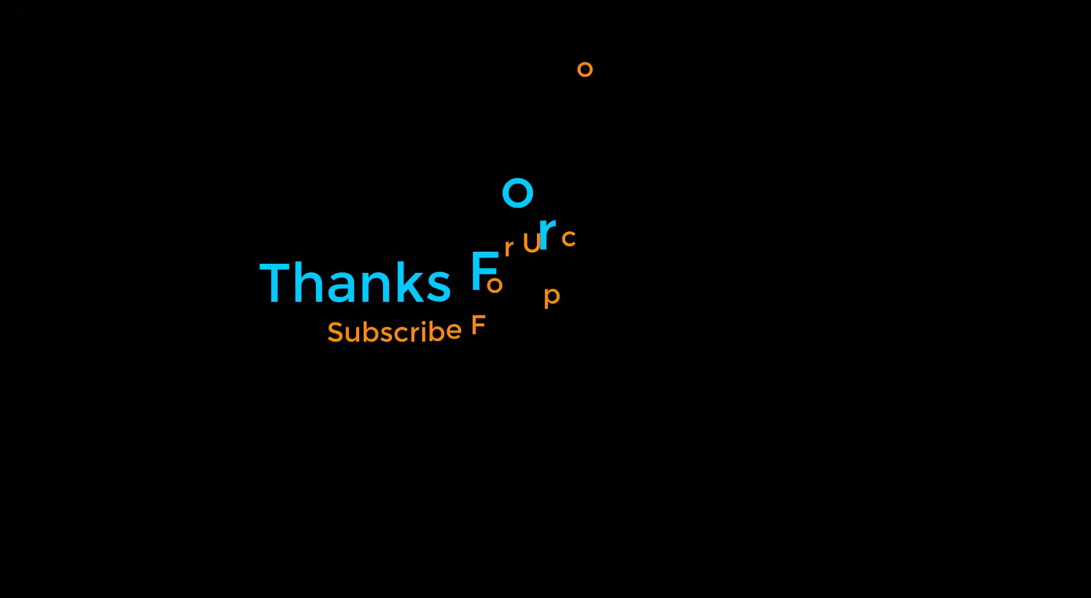